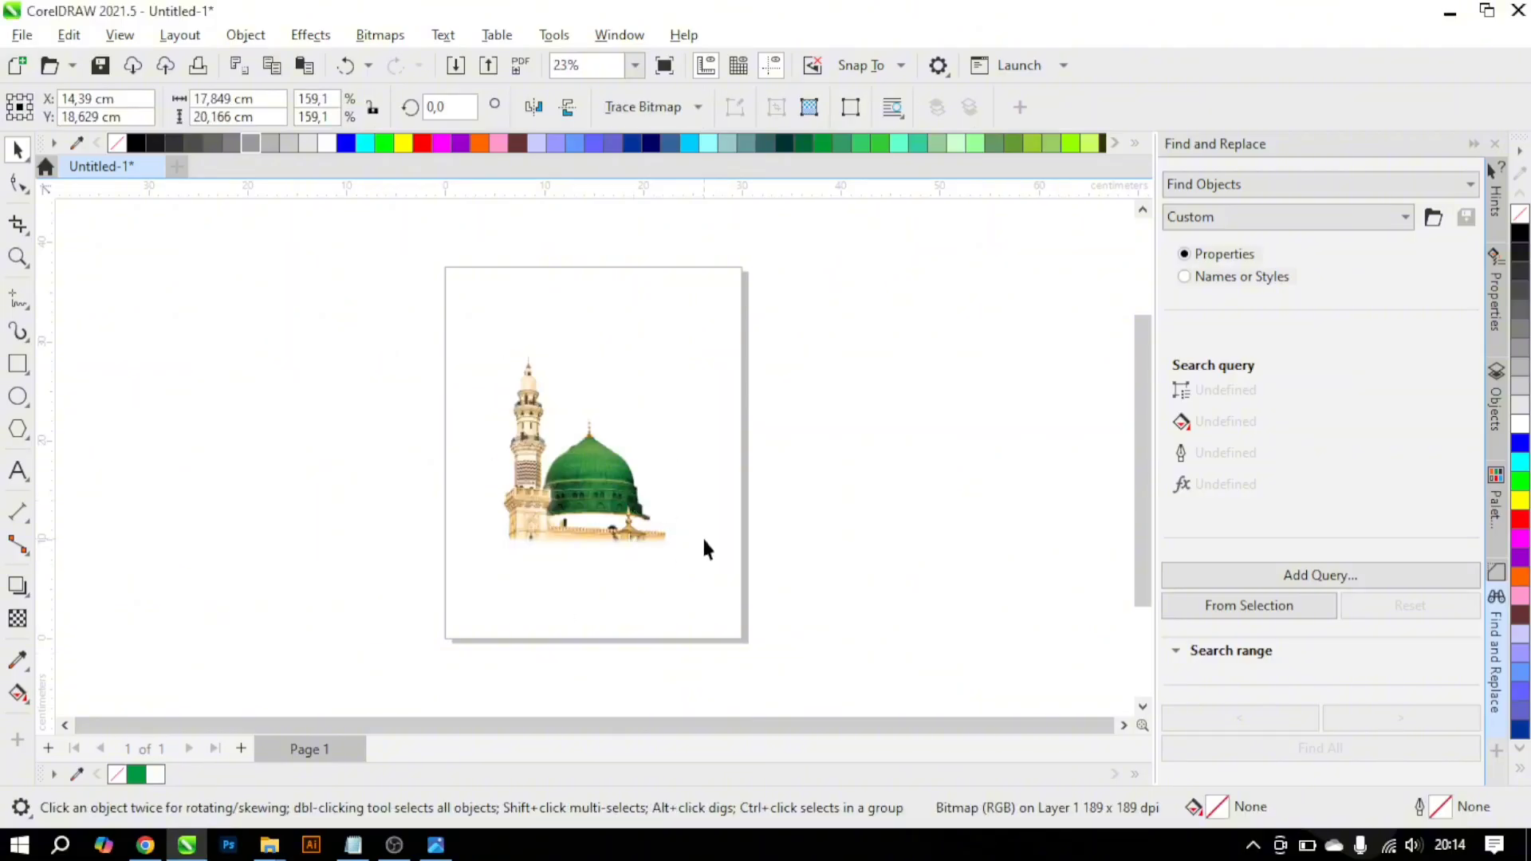
Step: Enlarge the mosque image on the page to about 21.3 cm wide
{"action": "left_click_drag", "start_coordinate": [681, 557], "coordinate": [700, 580]}
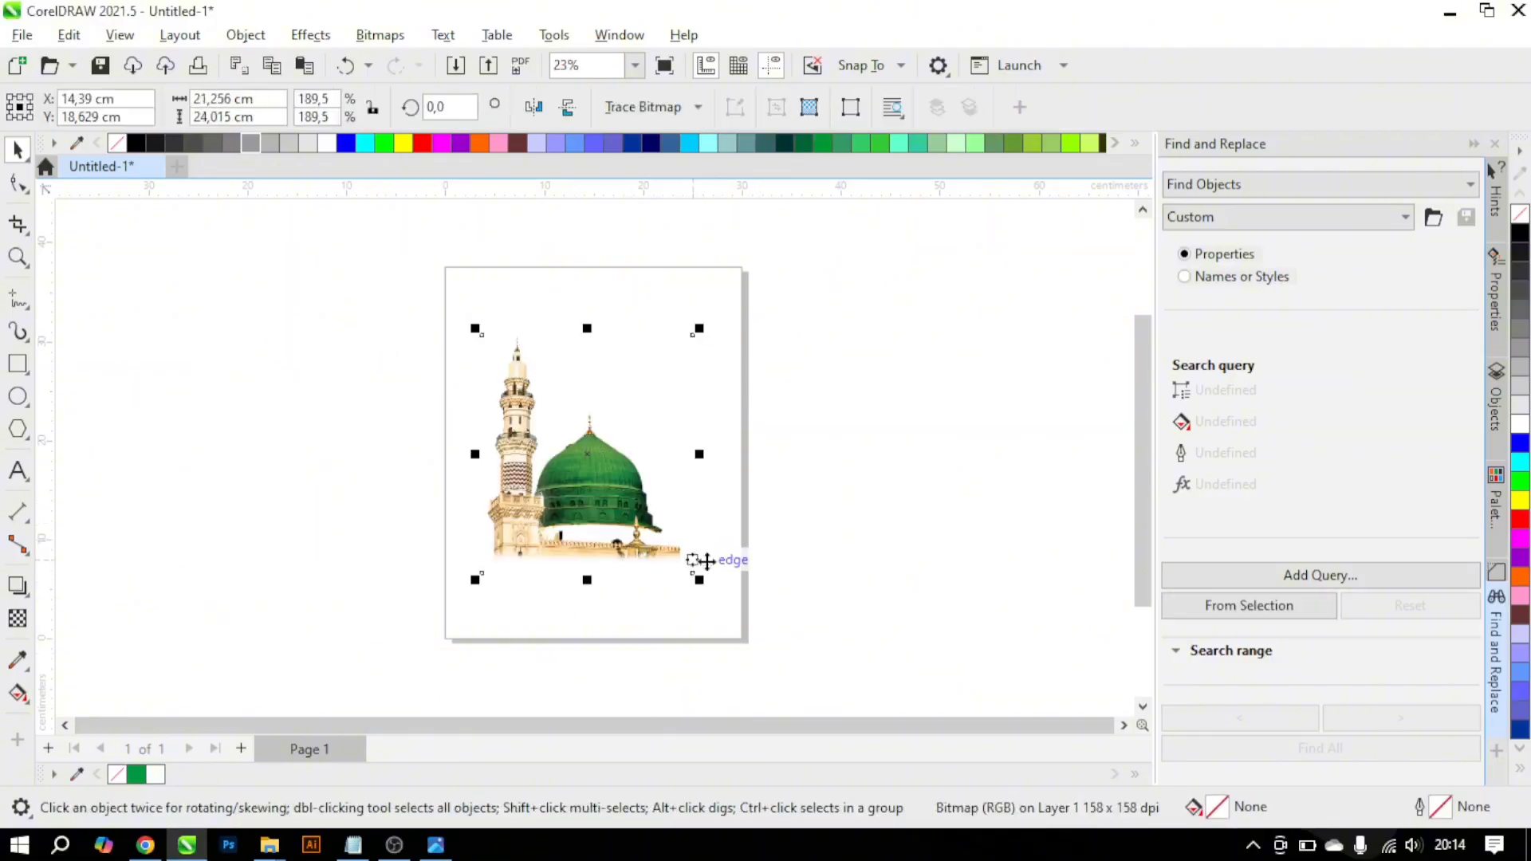
{"action": "double_click", "coordinate": [18, 363], "text": "shift"}
{"action": "key", "text": "space"}
{"action": "left_click", "coordinate": [783, 580]}
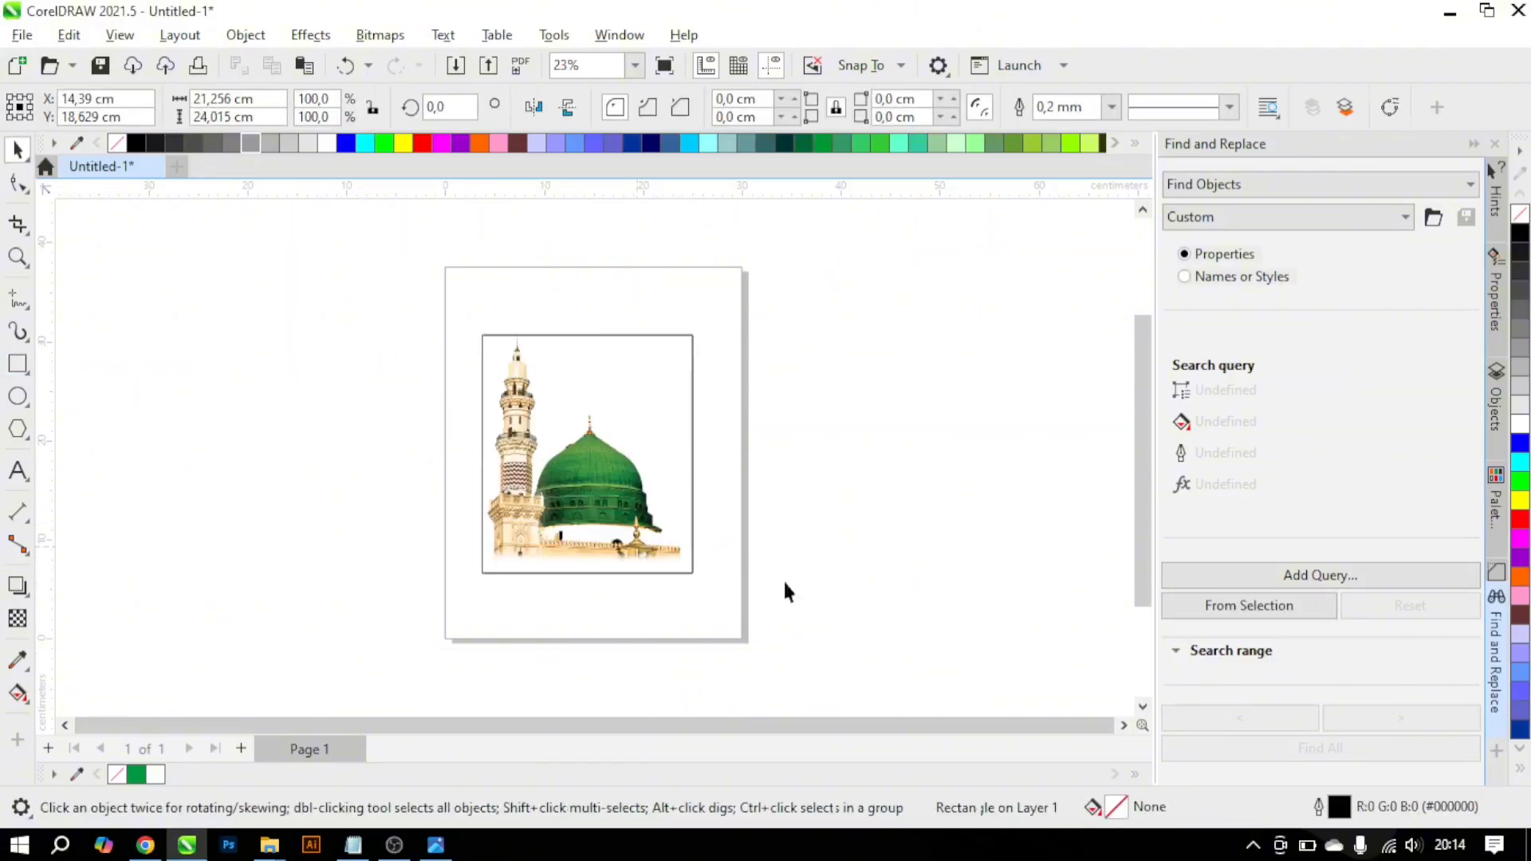
{"action": "key", "text": "ctrl+z"}
Step: Add a page-sized rectangle and align the mosque image to its bottom edge, centred horizontally
{"action": "double_click", "coordinate": [17, 366]}
{"action": "key", "text": "space"}
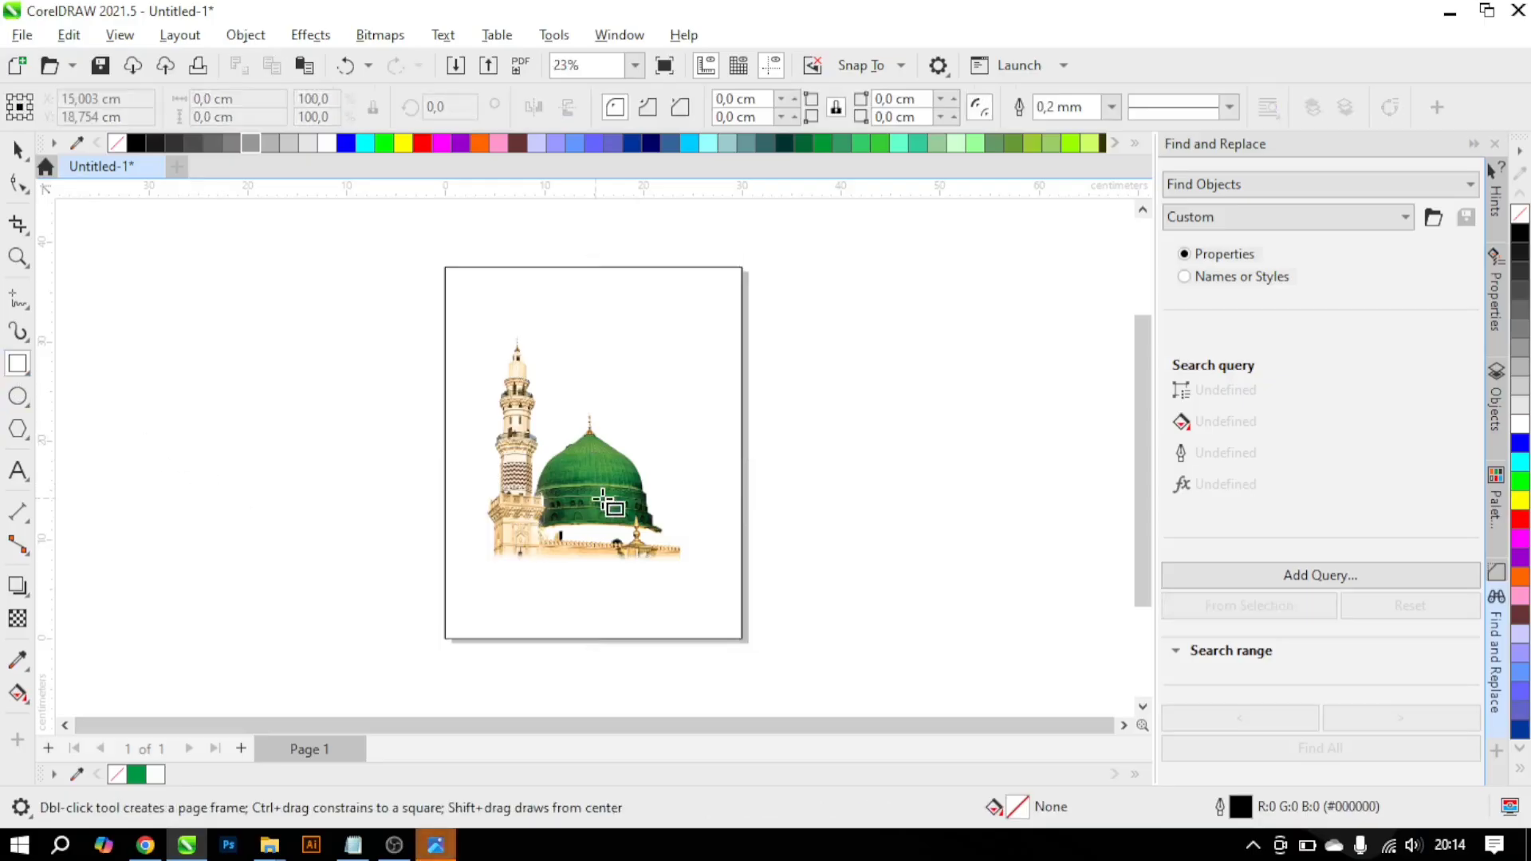
{"action": "left_click", "coordinate": [649, 519]}
{"action": "left_click", "coordinate": [744, 638], "text": "shift"}
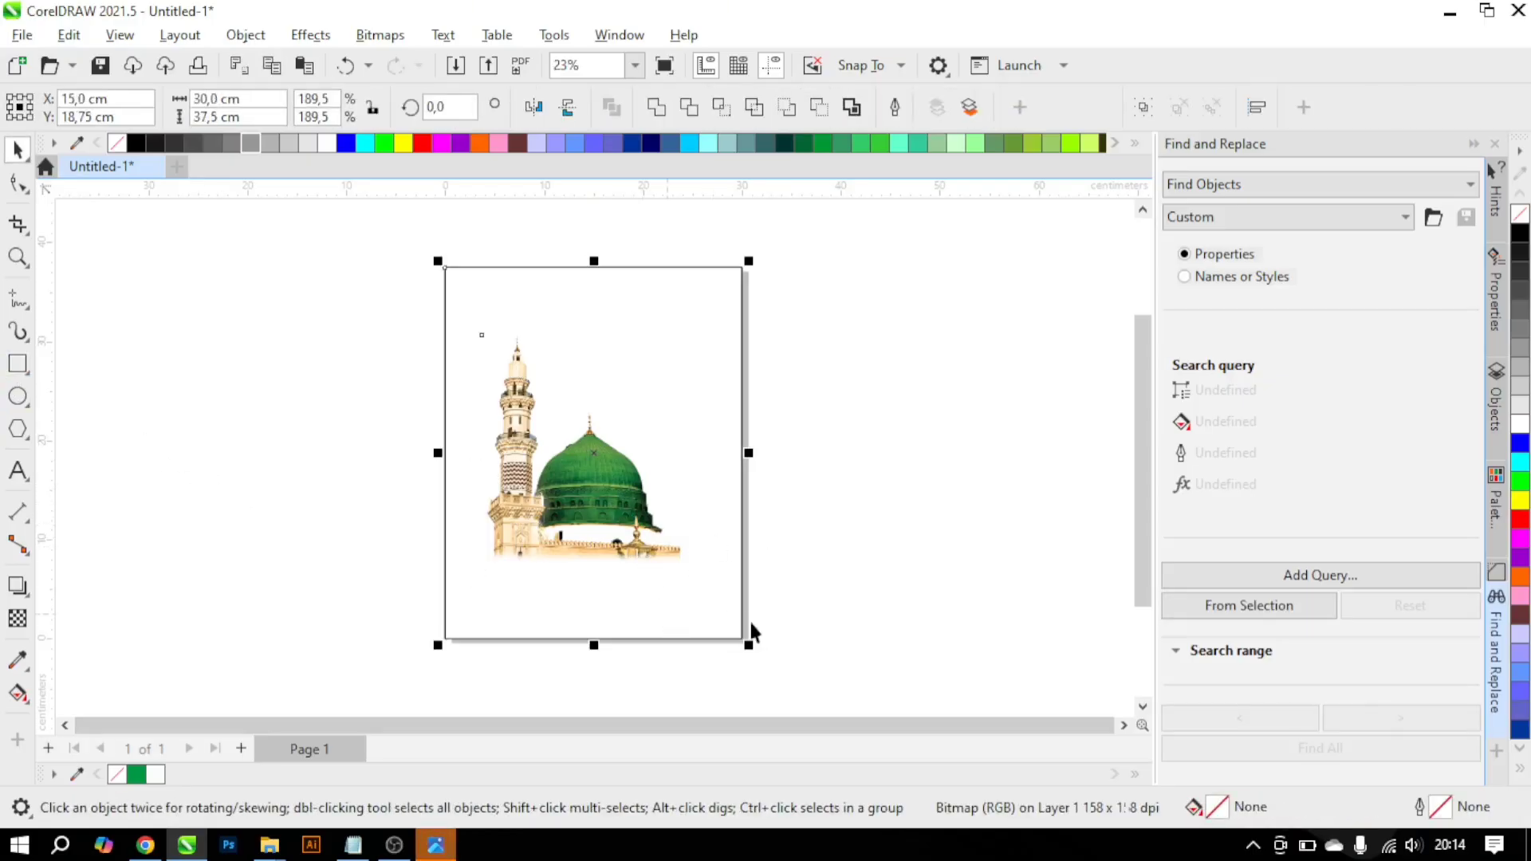
{"action": "key", "text": "e"}
{"action": "key", "text": "c"}
{"action": "left_click", "coordinate": [829, 626]}
Step: Enlarge the mosque image slightly and centre it horizontally within the page-sized rectangle
{"action": "left_click", "coordinate": [643, 552]}
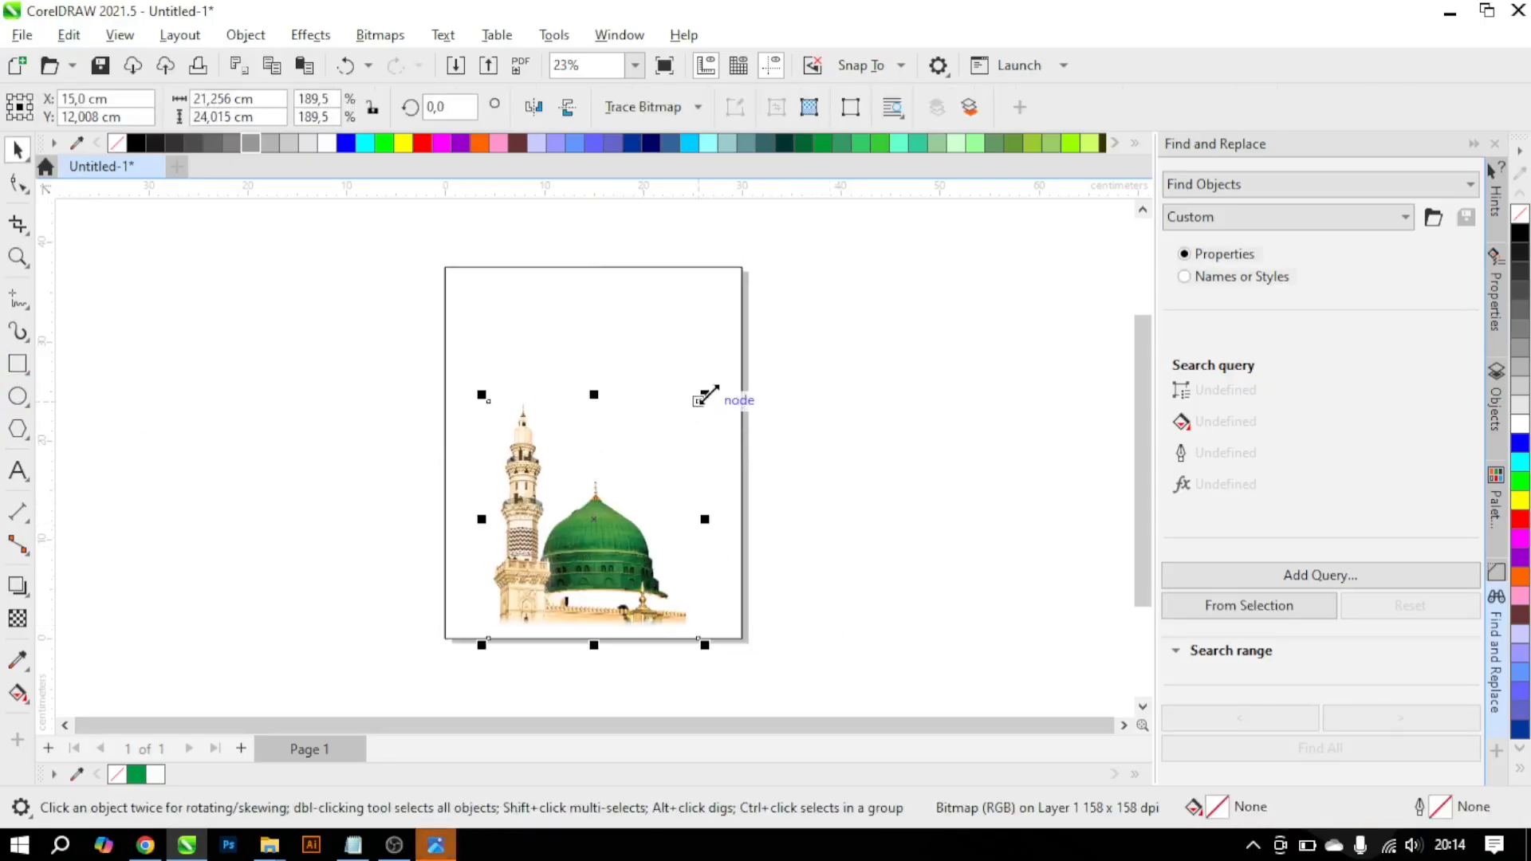
{"action": "left_click_drag", "start_coordinate": [707, 394], "coordinate": [728, 363]}
{"action": "left_click", "coordinate": [743, 358], "text": "shift"}
{"action": "key", "text": "c"}
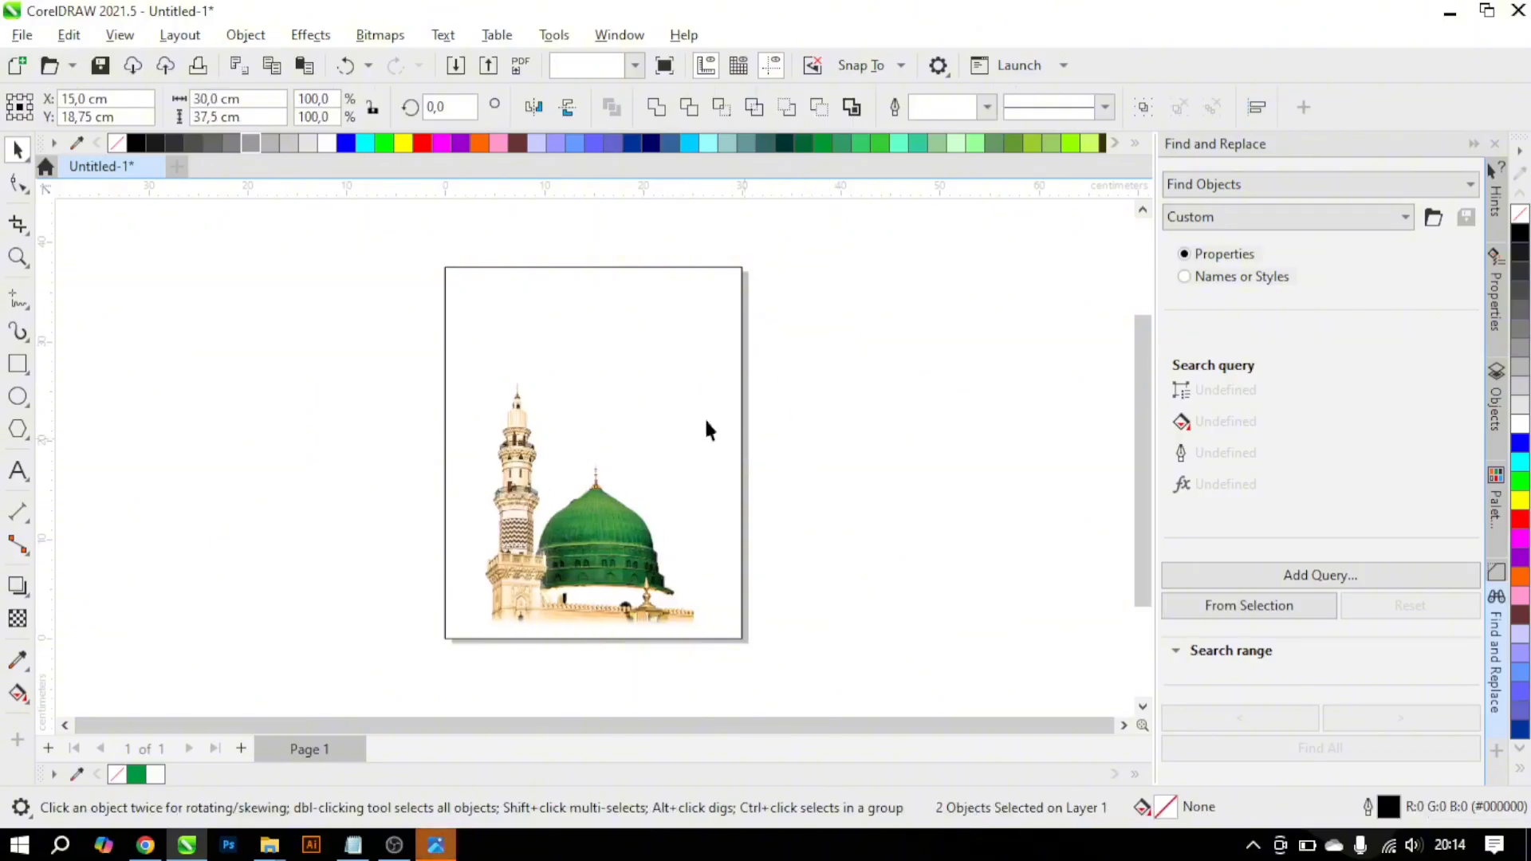
Step: Delete the page-sized rectangle, keeping the mosque image
{"action": "left_click", "coordinate": [709, 420]}
{"action": "left_click", "coordinate": [668, 269]}
{"action": "left_click", "coordinate": [822, 376]}
Step: Add the text "SELAMAT HARI RAYA" at 24 pt in the blank area above the mosque
{"action": "scroll", "coordinate": [608, 369], "scroll_direction": "up", "scroll_amount": 2}
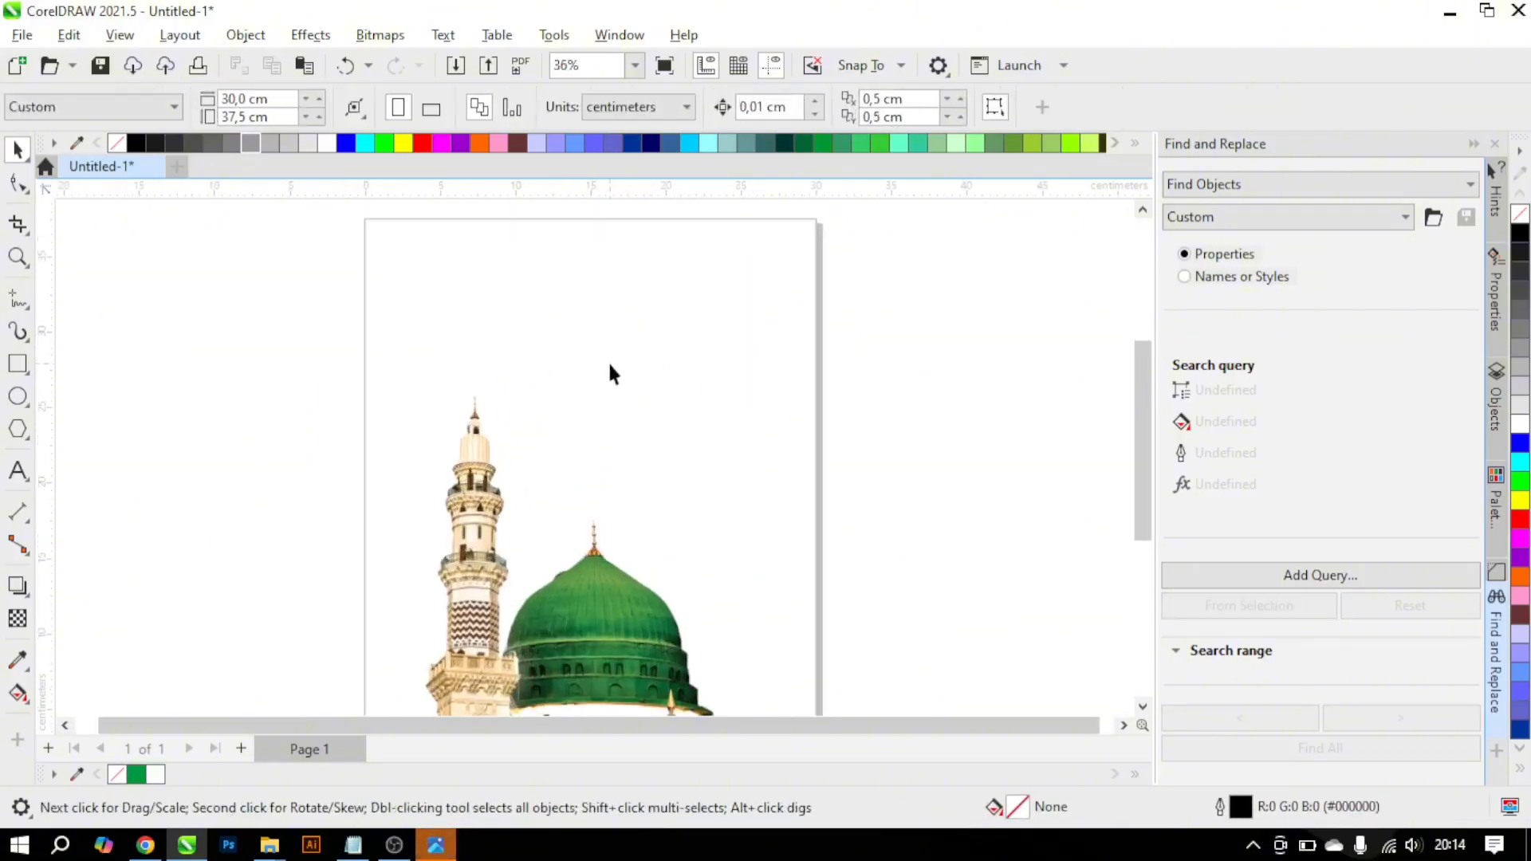
{"action": "left_click", "coordinate": [18, 472]}
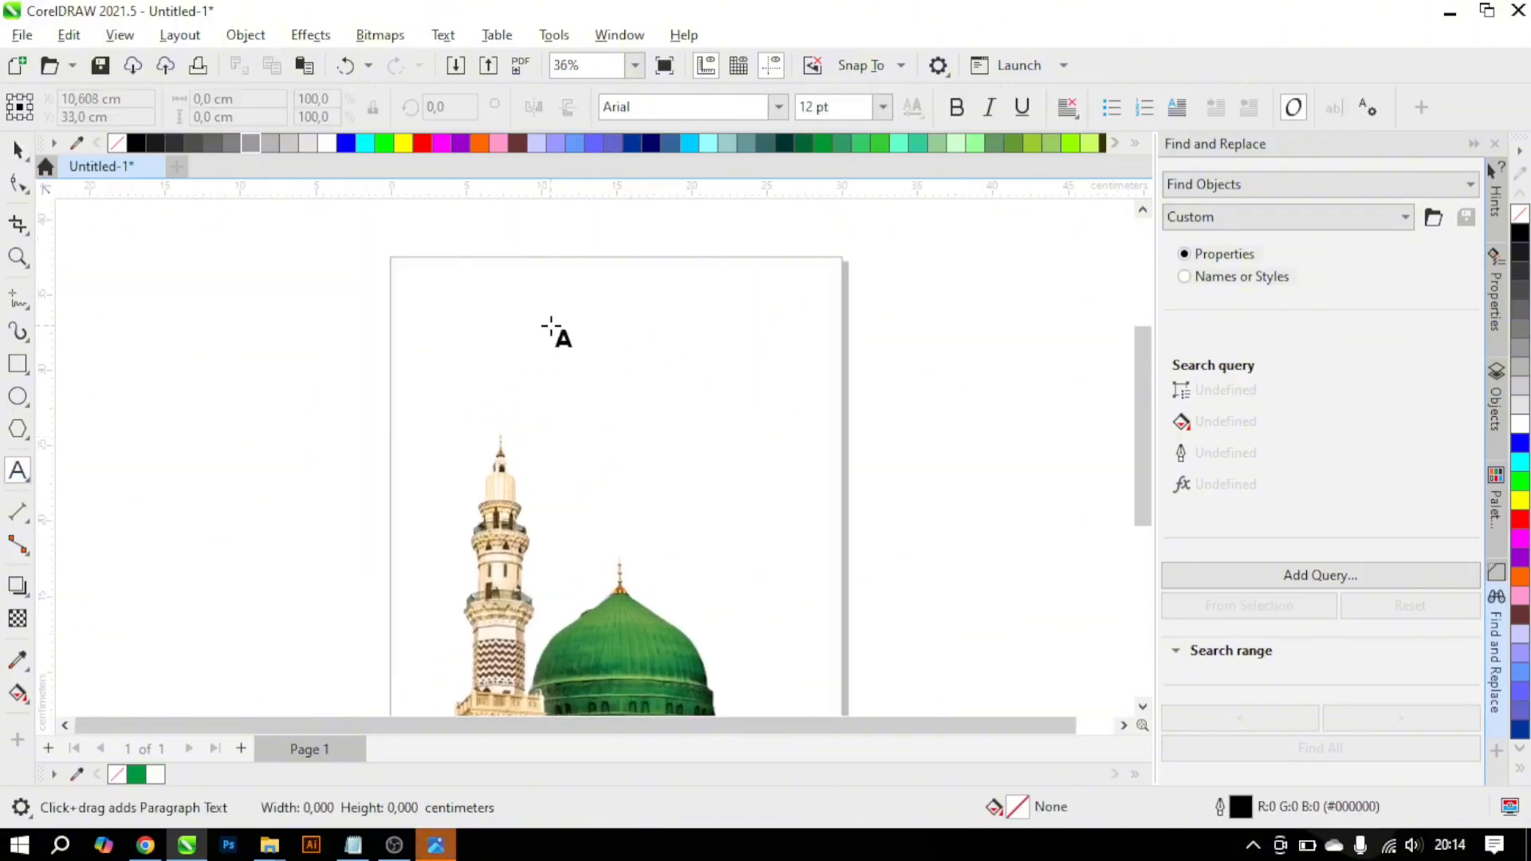
{"action": "left_click", "coordinate": [554, 328]}
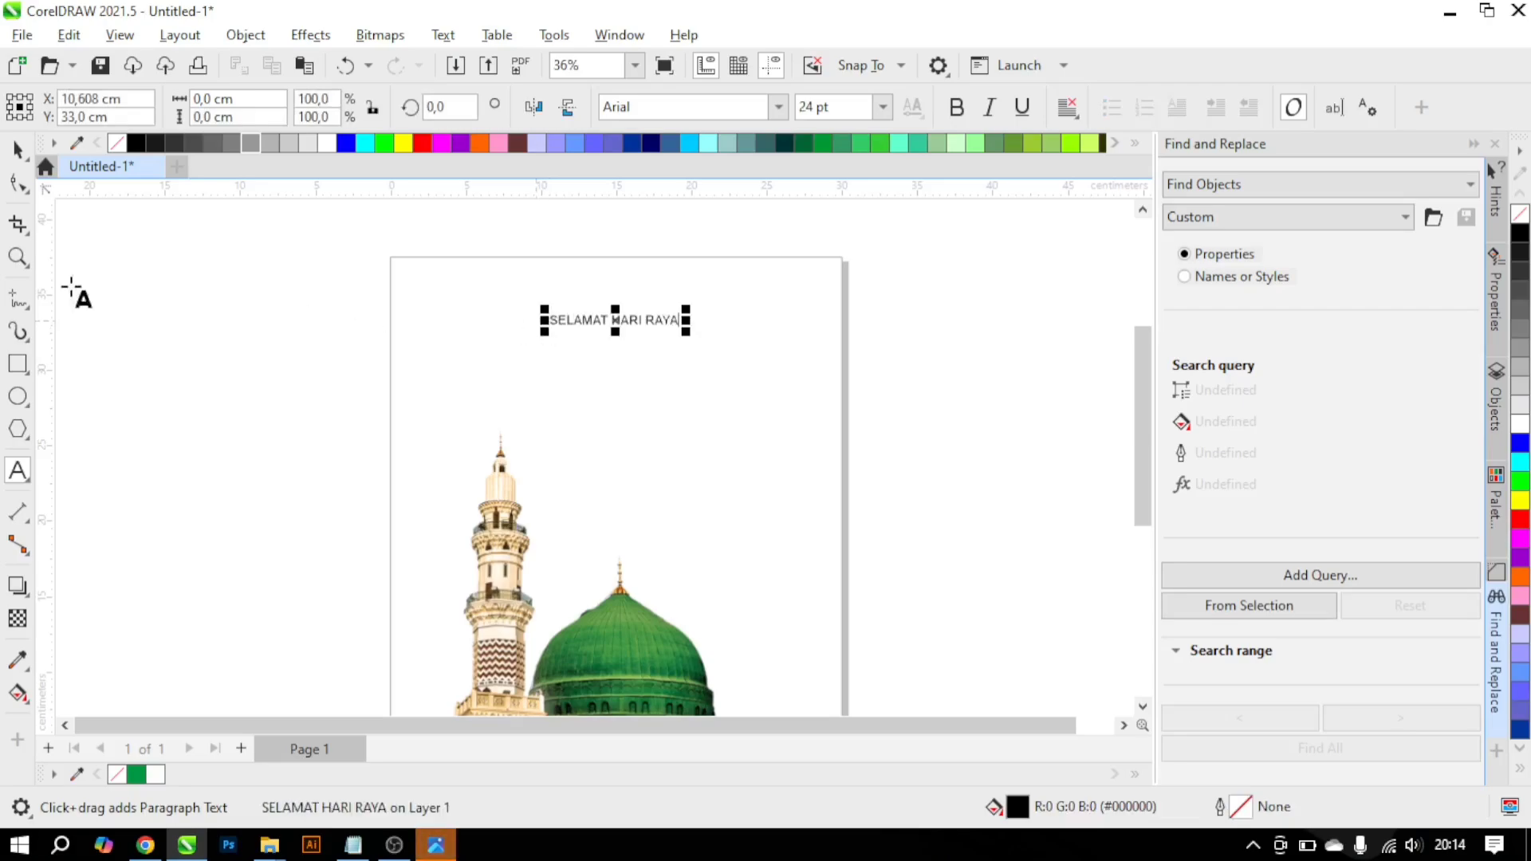
{"action": "key", "text": "ctrl+space"}
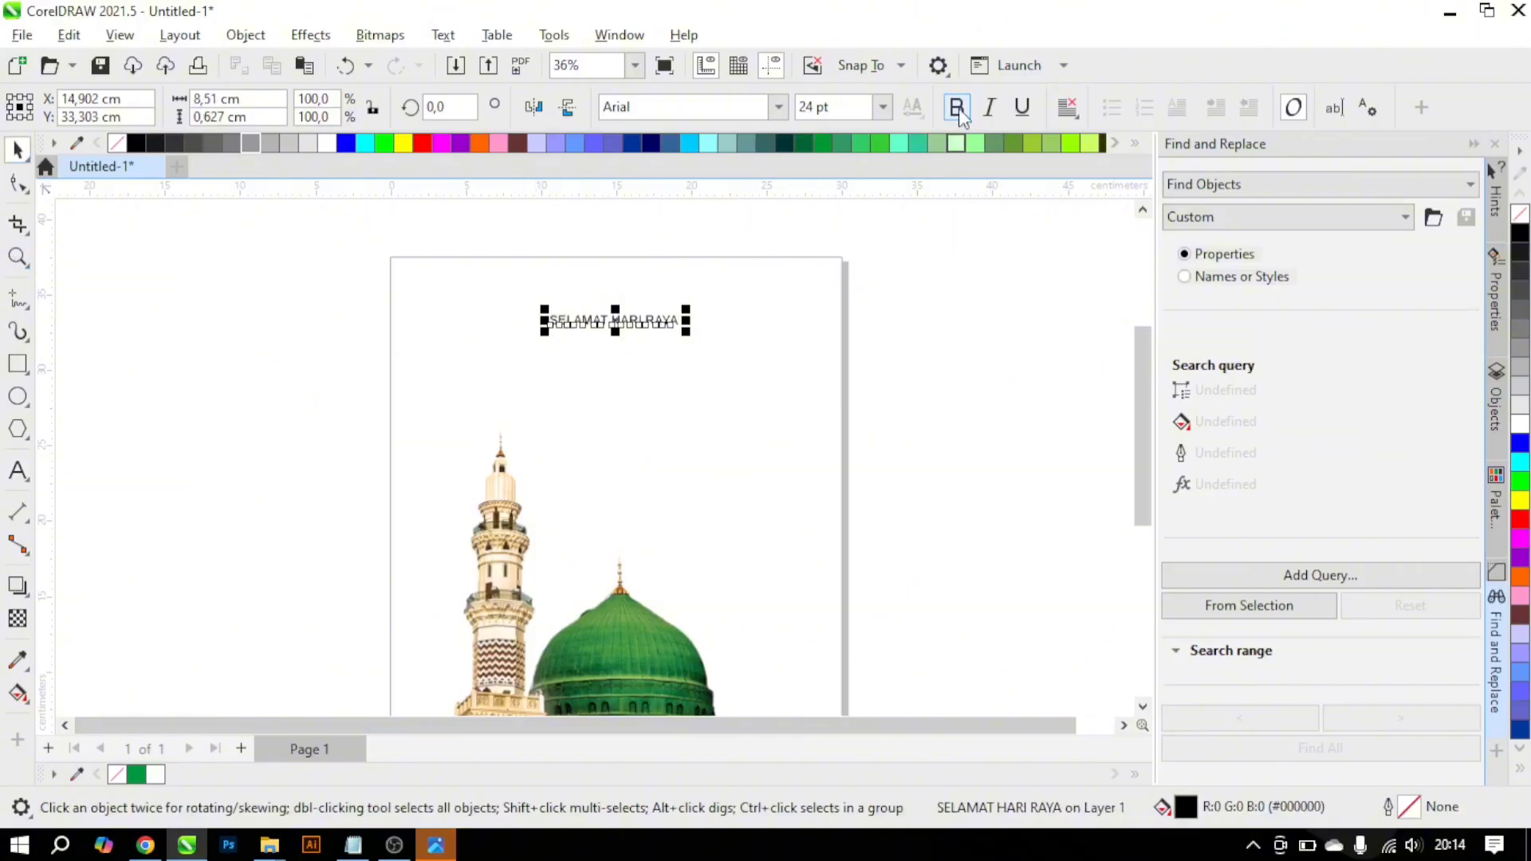
Step: Set the SELAMAT HARI RAYA text in Montserrat Bold
{"action": "type", "text": "Montserrat"}
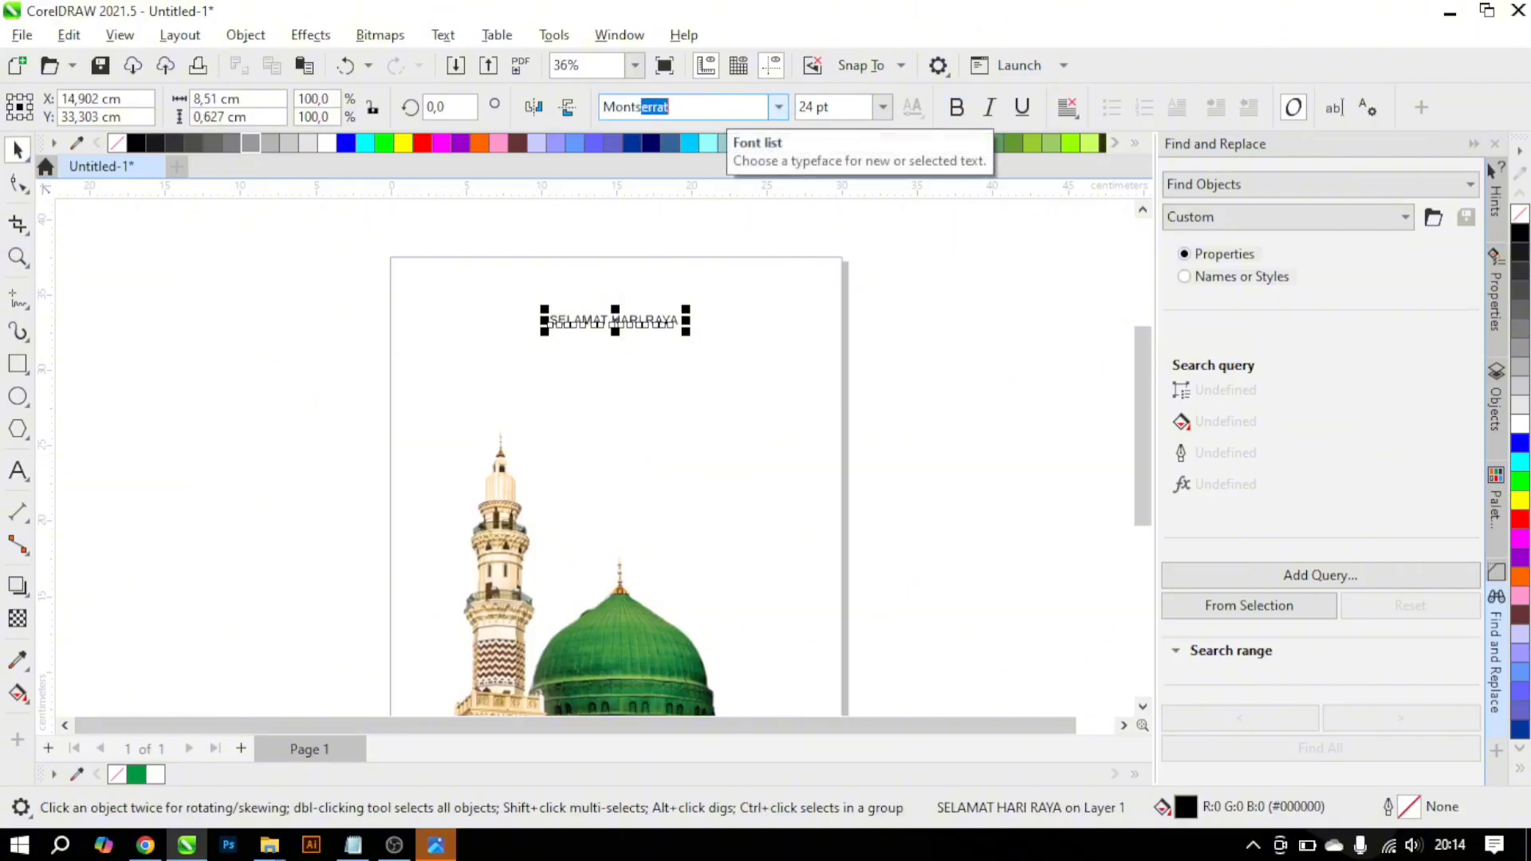
{"action": "left_click", "coordinate": [777, 111]}
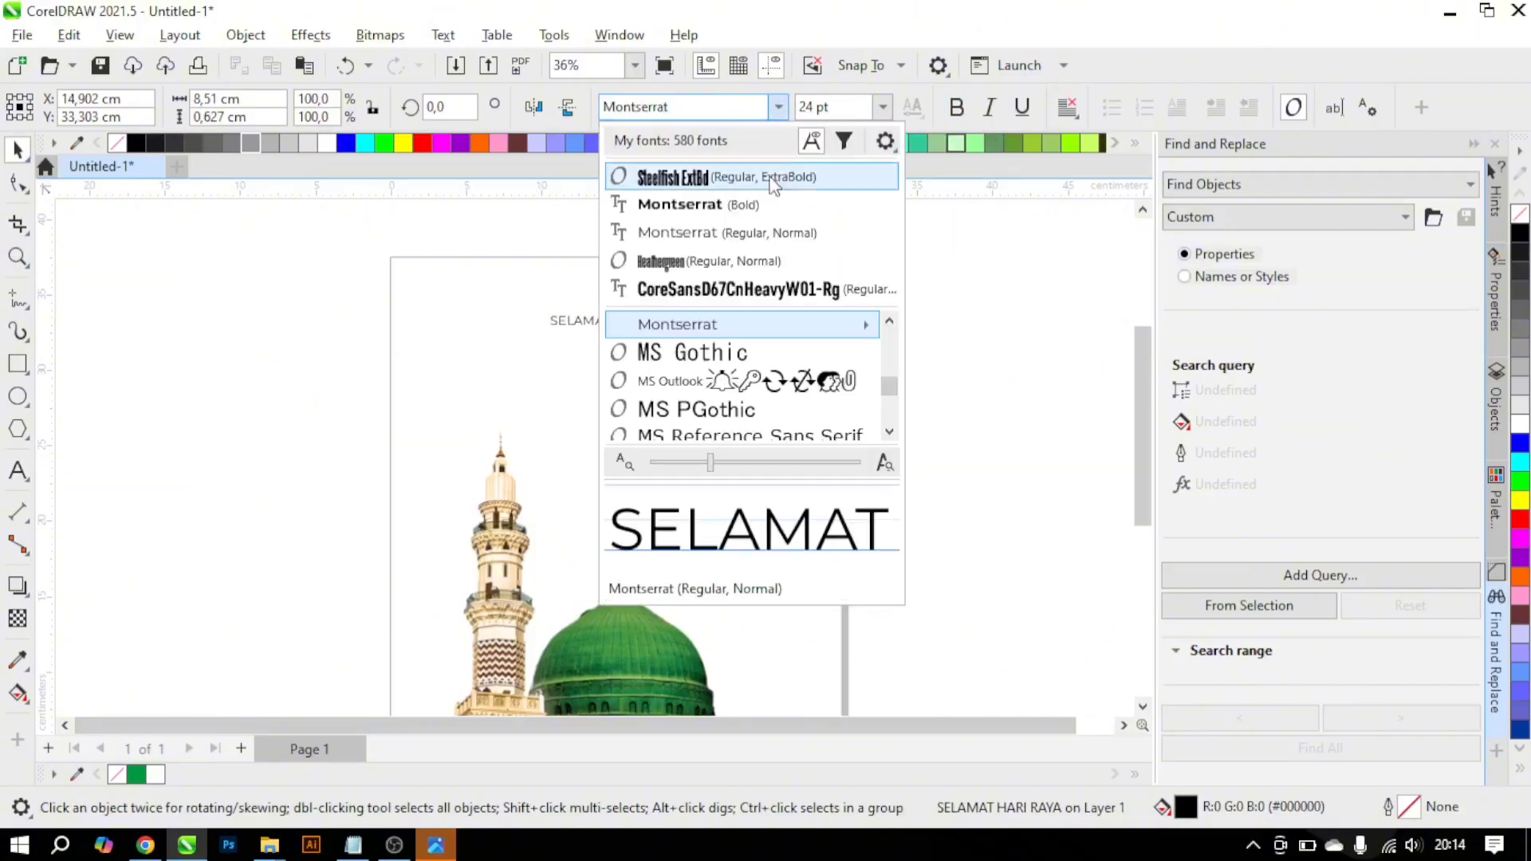
{"action": "left_click", "coordinate": [758, 140]}
{"action": "left_click", "coordinate": [775, 110]}
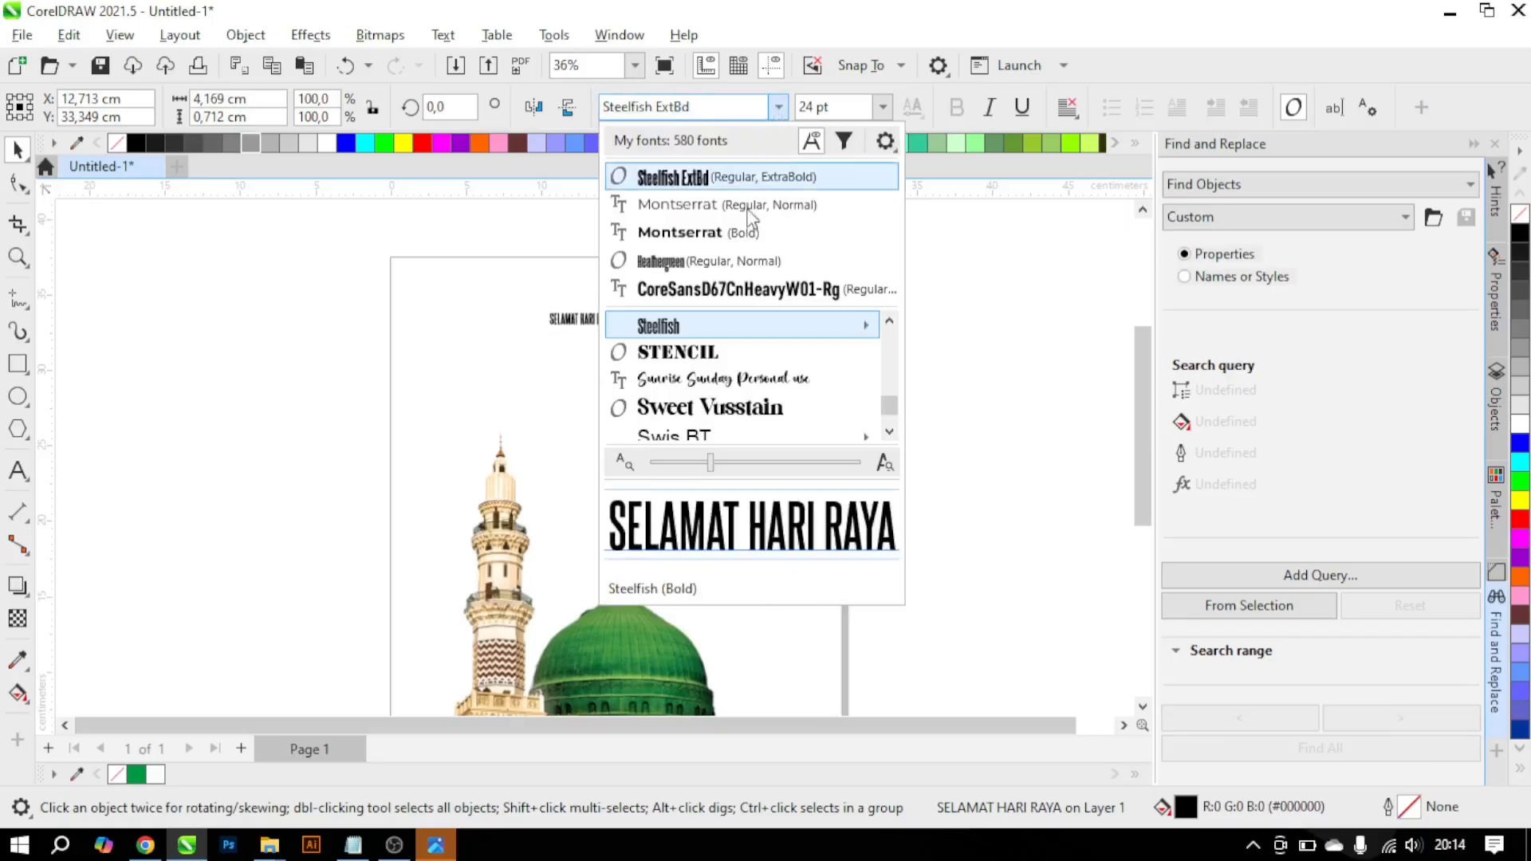
{"action": "left_click", "coordinate": [749, 177]}
{"action": "left_click", "coordinate": [706, 401]}
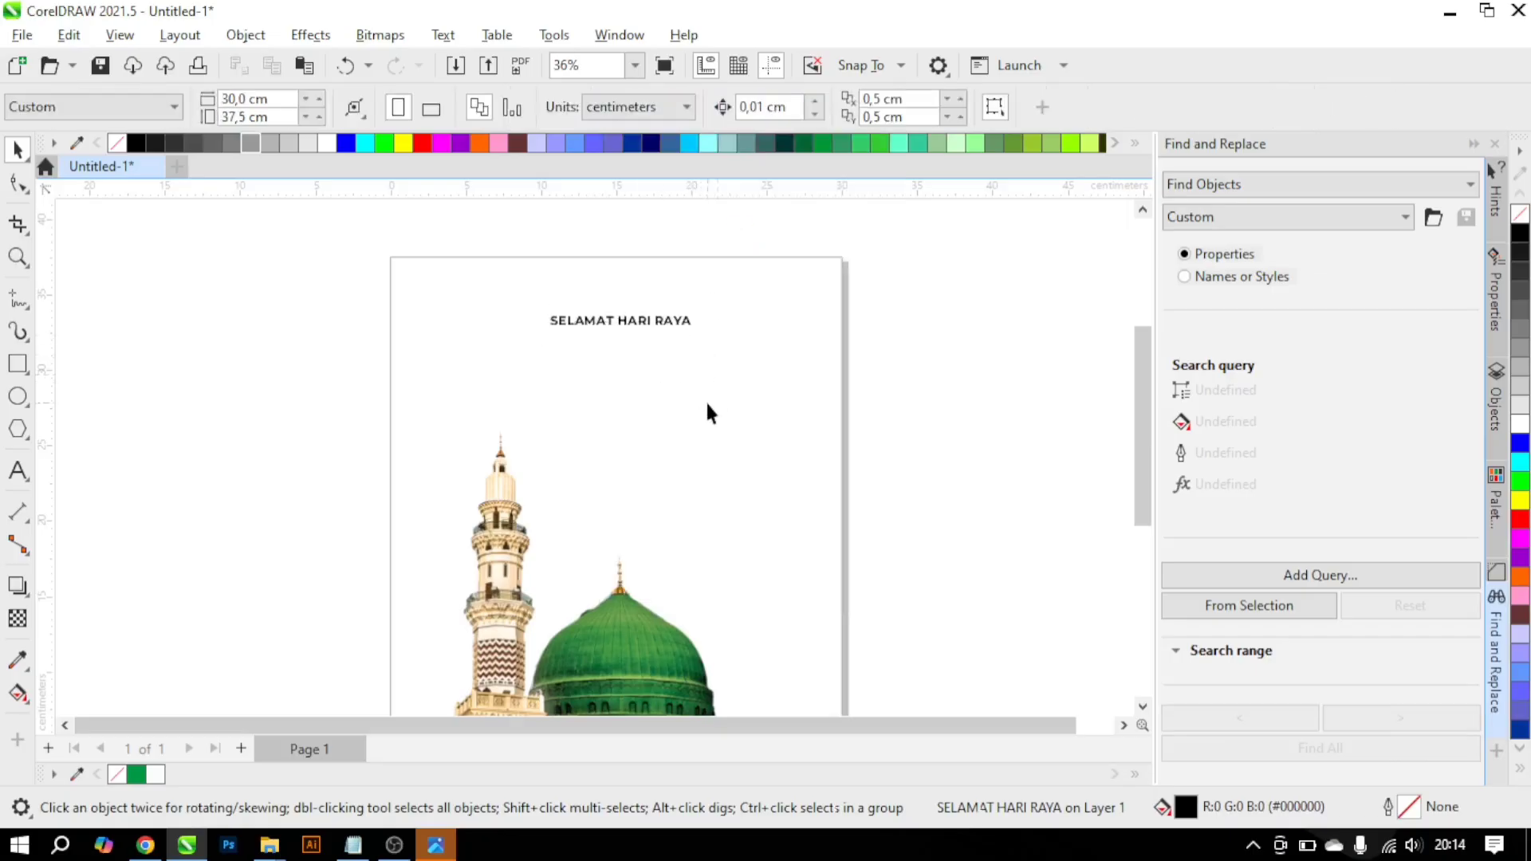
Step: Centre the SELAMAT HARI RAYA text on the page and place it, slightly enlarged, near the page's top edge
{"action": "left_click", "coordinate": [683, 322]}
{"action": "left_click", "coordinate": [838, 322]}
{"action": "left_click", "coordinate": [657, 319]}
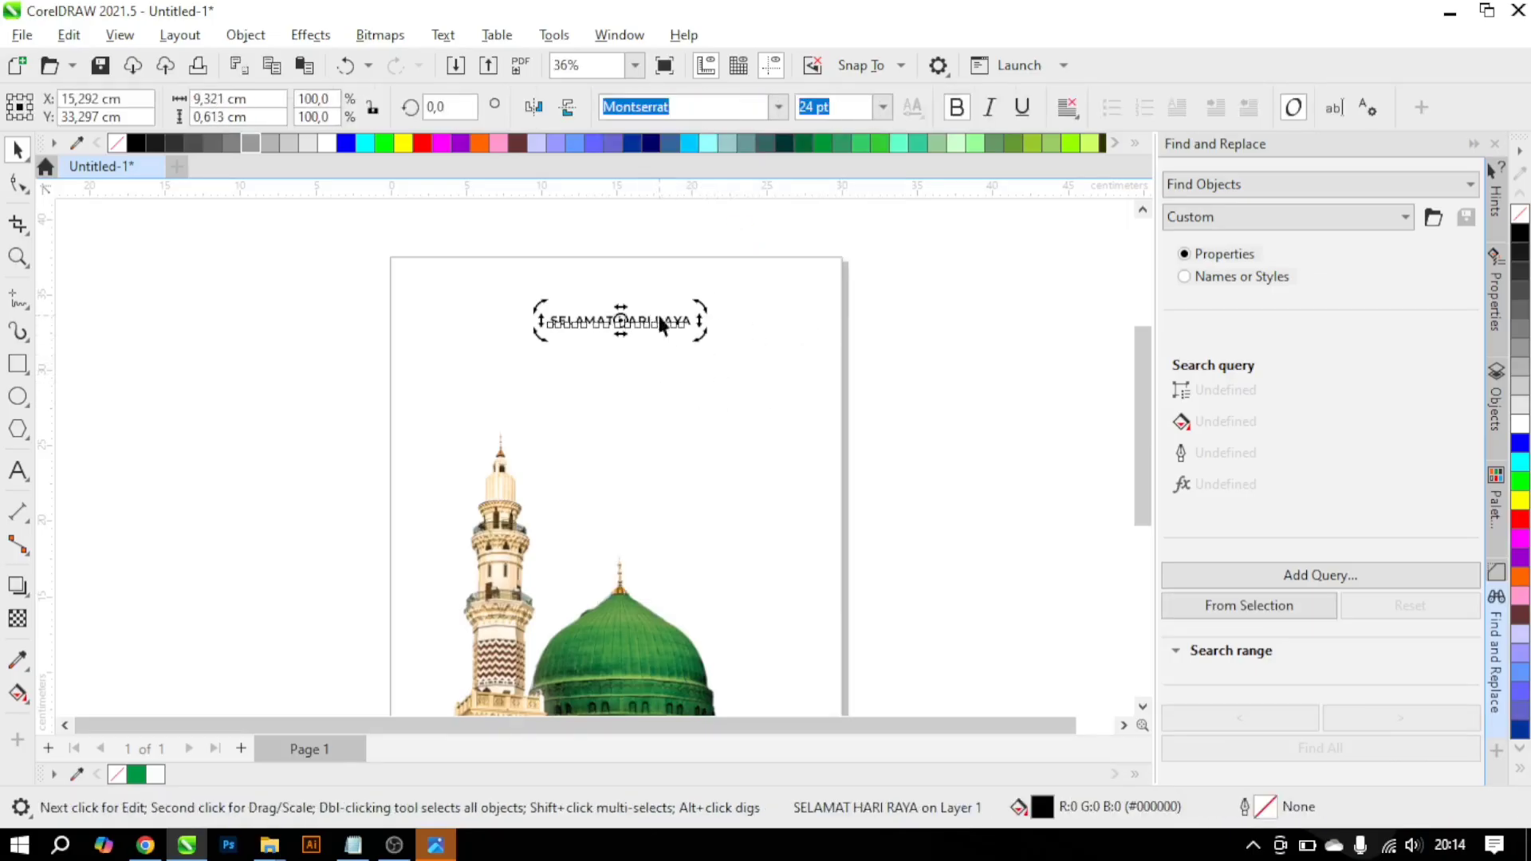
{"action": "key", "text": "p"}
{"action": "left_click", "coordinate": [774, 352]}
{"action": "left_click_drag", "start_coordinate": [668, 537], "coordinate": [722, 339]}
{"action": "scroll", "coordinate": [807, 351], "scroll_direction": "up", "scroll_amount": 2}
{"action": "left_click", "coordinate": [807, 351]}
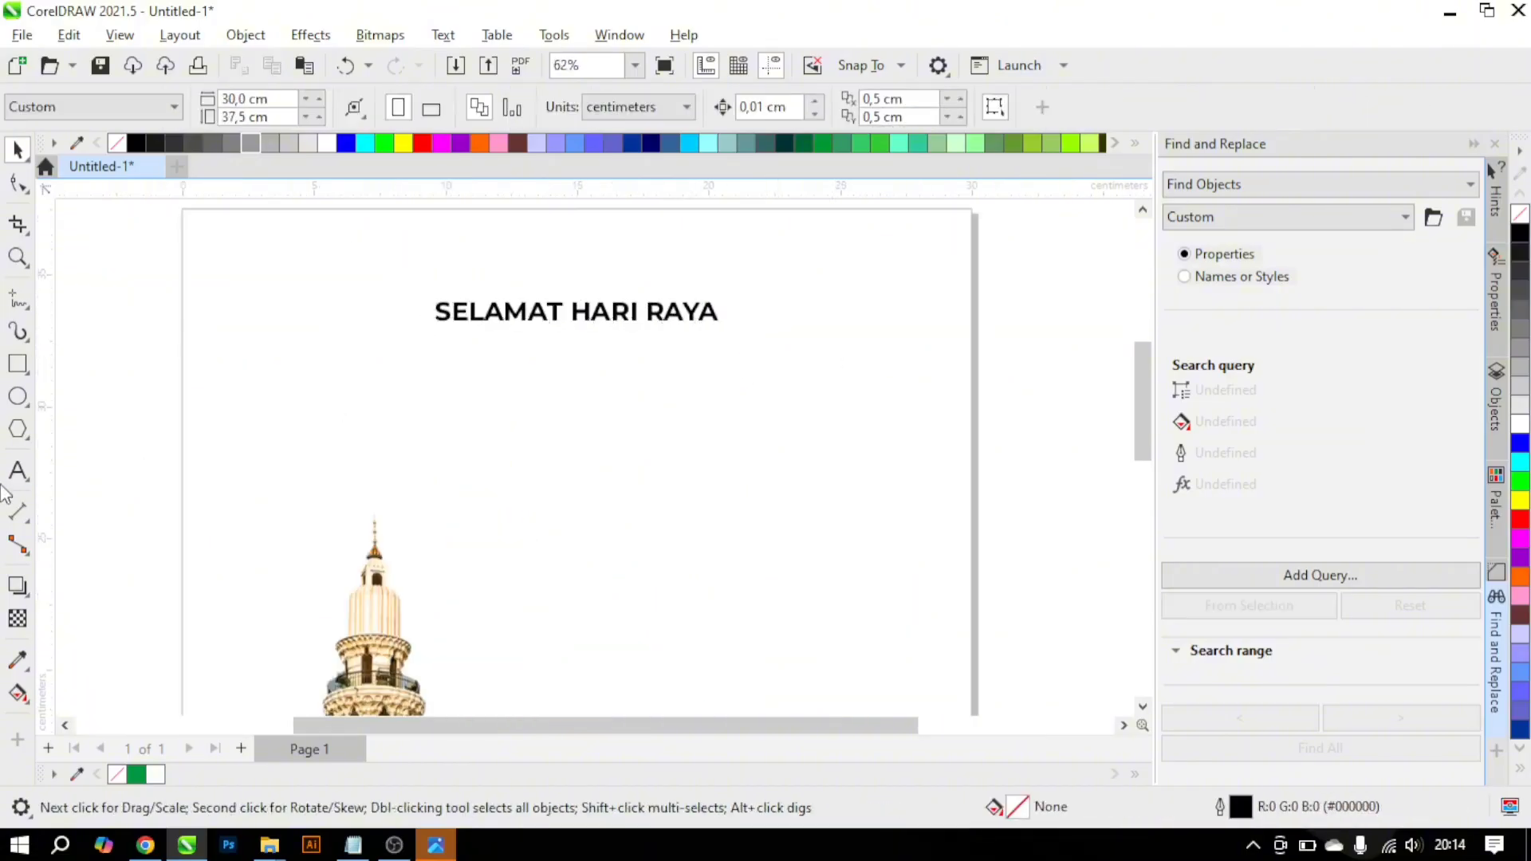
Step: Add a 30 × 37.5 cm rectangle framing the whole page
{"action": "double_click", "coordinate": [16, 372]}
{"action": "scroll", "coordinate": [706, 343], "scroll_direction": "down", "scroll_amount": 2}
{"action": "key", "text": "space"}
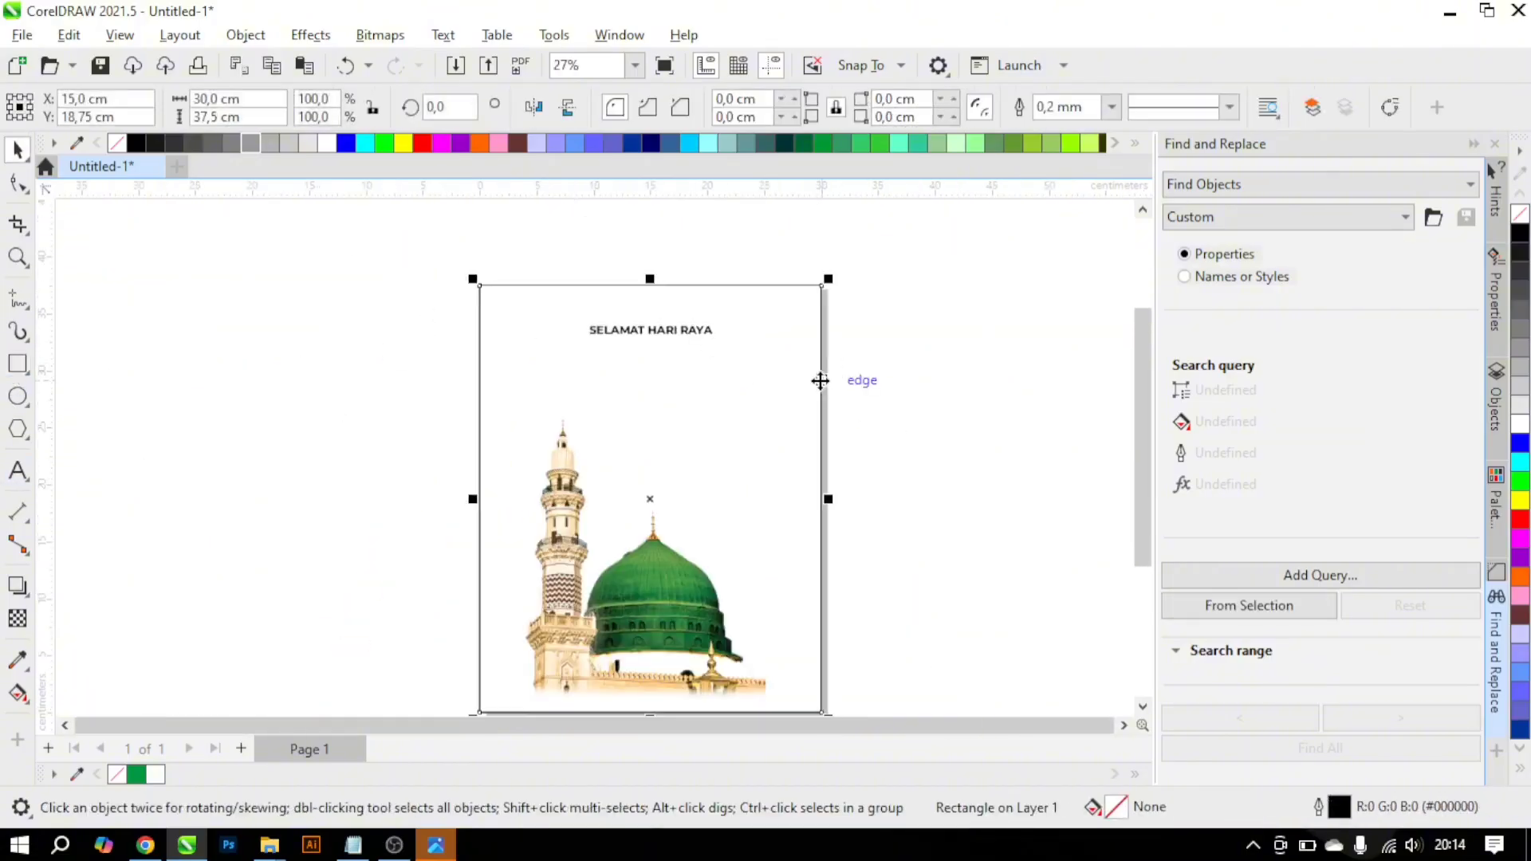
Step: Enlarge the SELAMAT HARI RAYA text to about 29.8 pt and centre it horizontally on the page
{"action": "scroll", "coordinate": [708, 335], "scroll_direction": "up", "scroll_amount": 4}
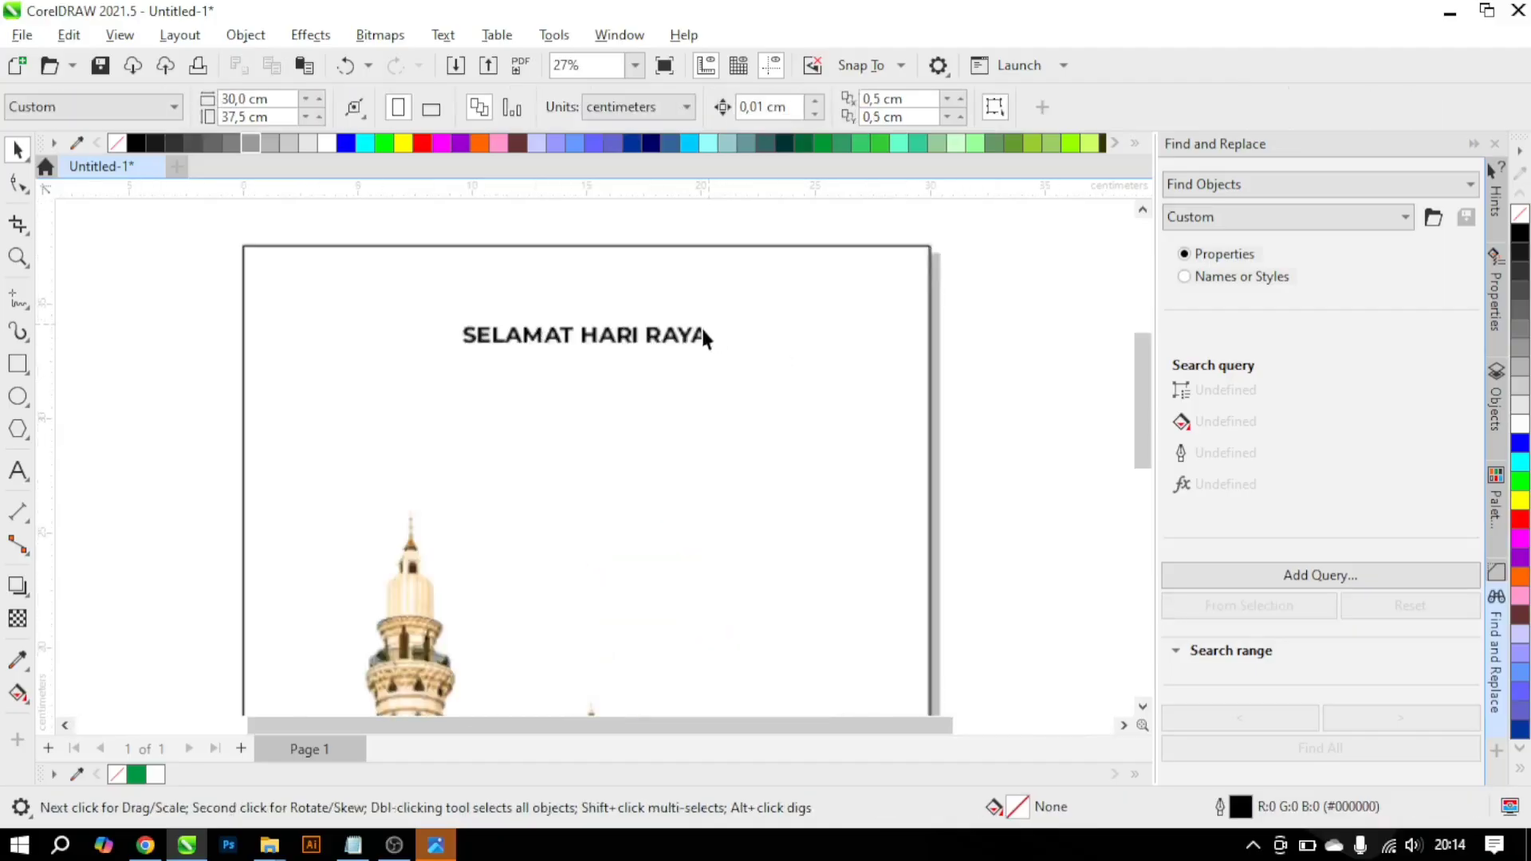
{"action": "left_click", "coordinate": [708, 343]}
{"action": "left_click", "coordinate": [734, 362]}
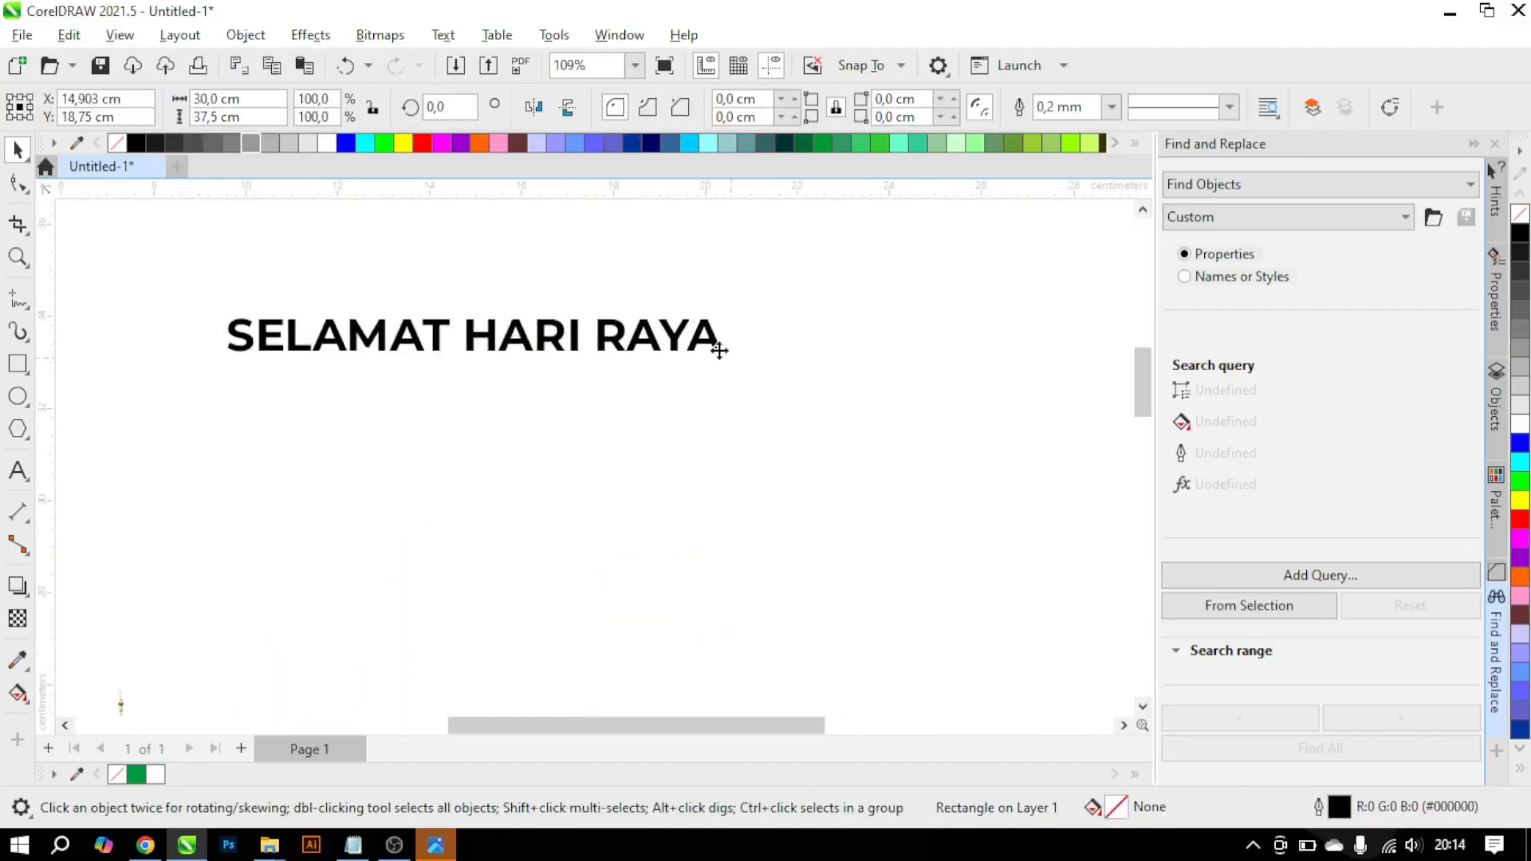
{"action": "left_click", "coordinate": [721, 349]}
{"action": "scroll", "coordinate": [721, 348], "scroll_direction": "down", "scroll_amount": 1}
{"action": "mouse_move", "coordinate": [728, 357]}
{"action": "left_mouse_down"}
{"action": "mouse_move", "coordinate": [739, 368]}
{"action": "mouse_move", "coordinate": [722, 373]}
{"action": "left_mouse_up"}
{"action": "left_click", "coordinate": [810, 390]}
{"action": "key", "text": "p"}
{"action": "key", "text": "Escape"}
Step: Duplicate the SELAMAT HARI RAYA line directly below itself and change the copy's text to "IDUL FITRI"
{"action": "left_click", "coordinate": [731, 346]}
{"action": "double_click", "coordinate": [710, 373]}
{"action": "key", "text": "ctrl+a"}
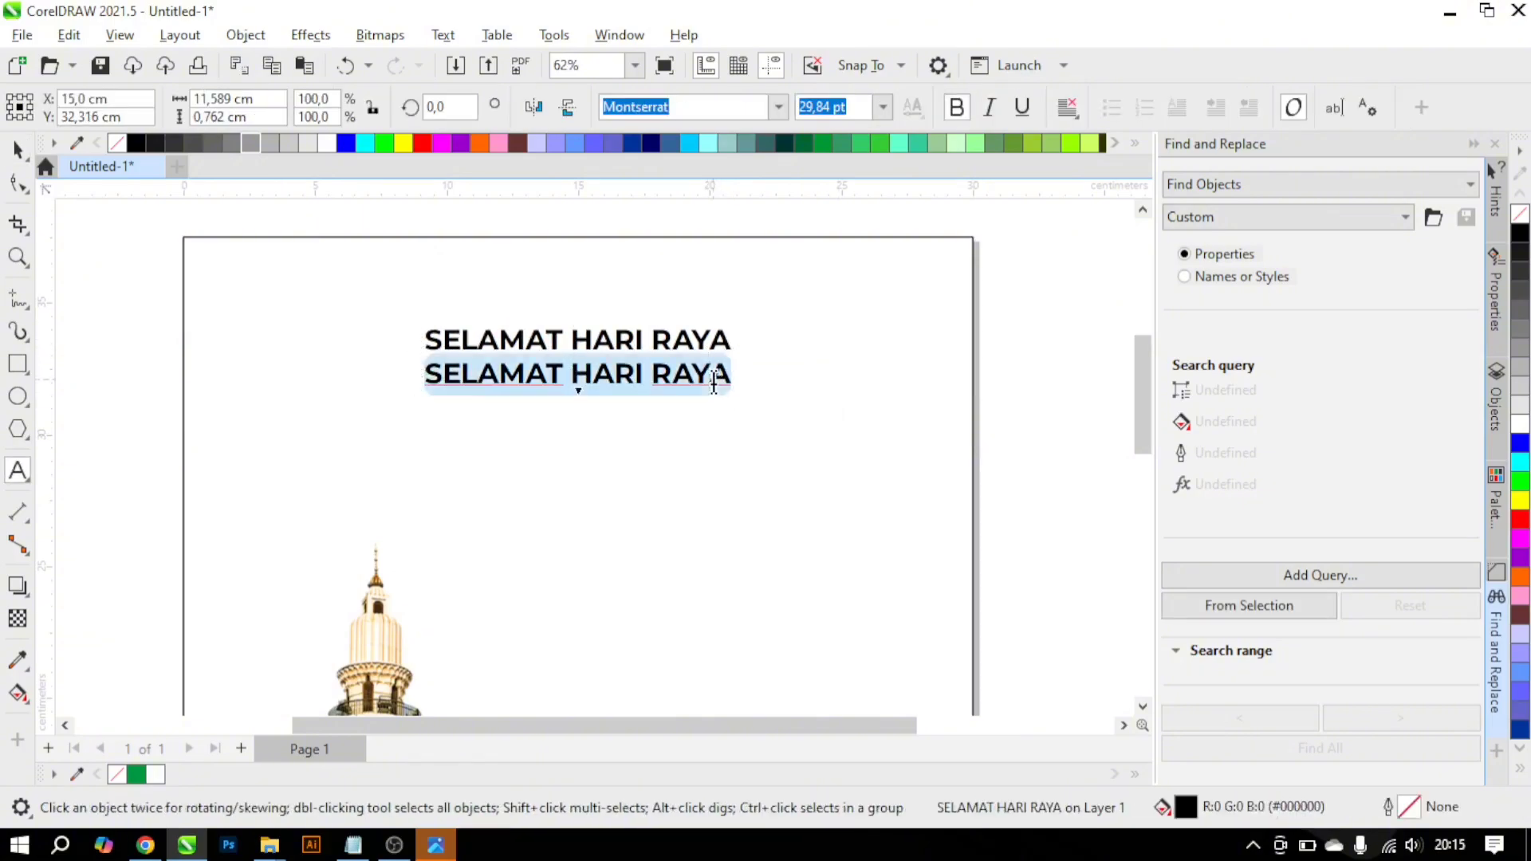
{"action": "type", "text": "IDU"}
{"action": "key", "text": "BackSpace"}
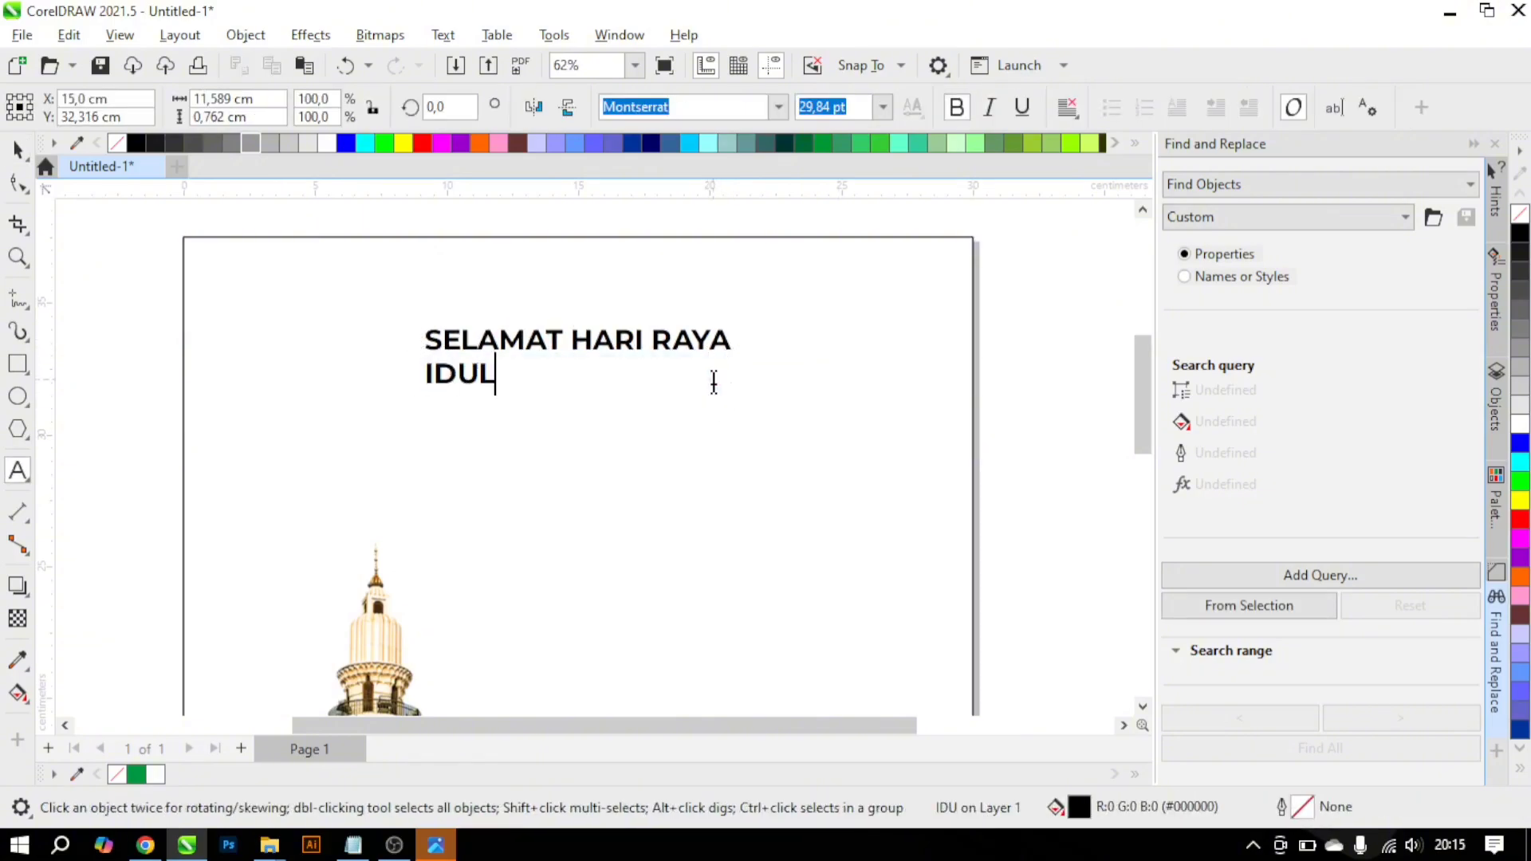
{"action": "key", "text": "Escape"}
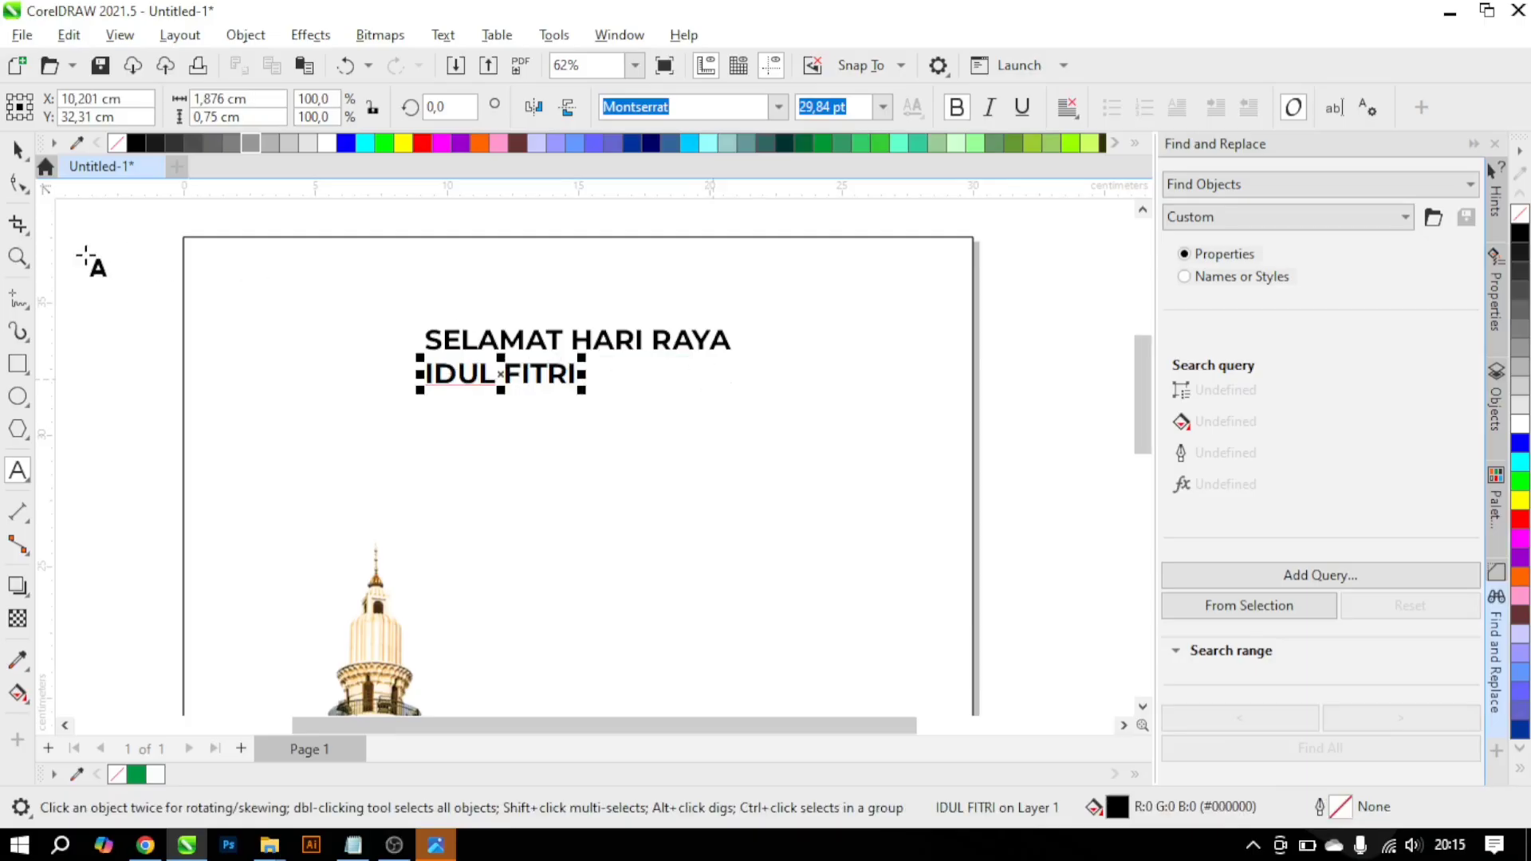
Step: Enlarge the IDUL FITRI line to about 62.9 pt and set its font to Steelfish ExtBd
{"action": "key", "text": "F10"}
{"action": "left_click_drag", "start_coordinate": [582, 391], "coordinate": [749, 511]}
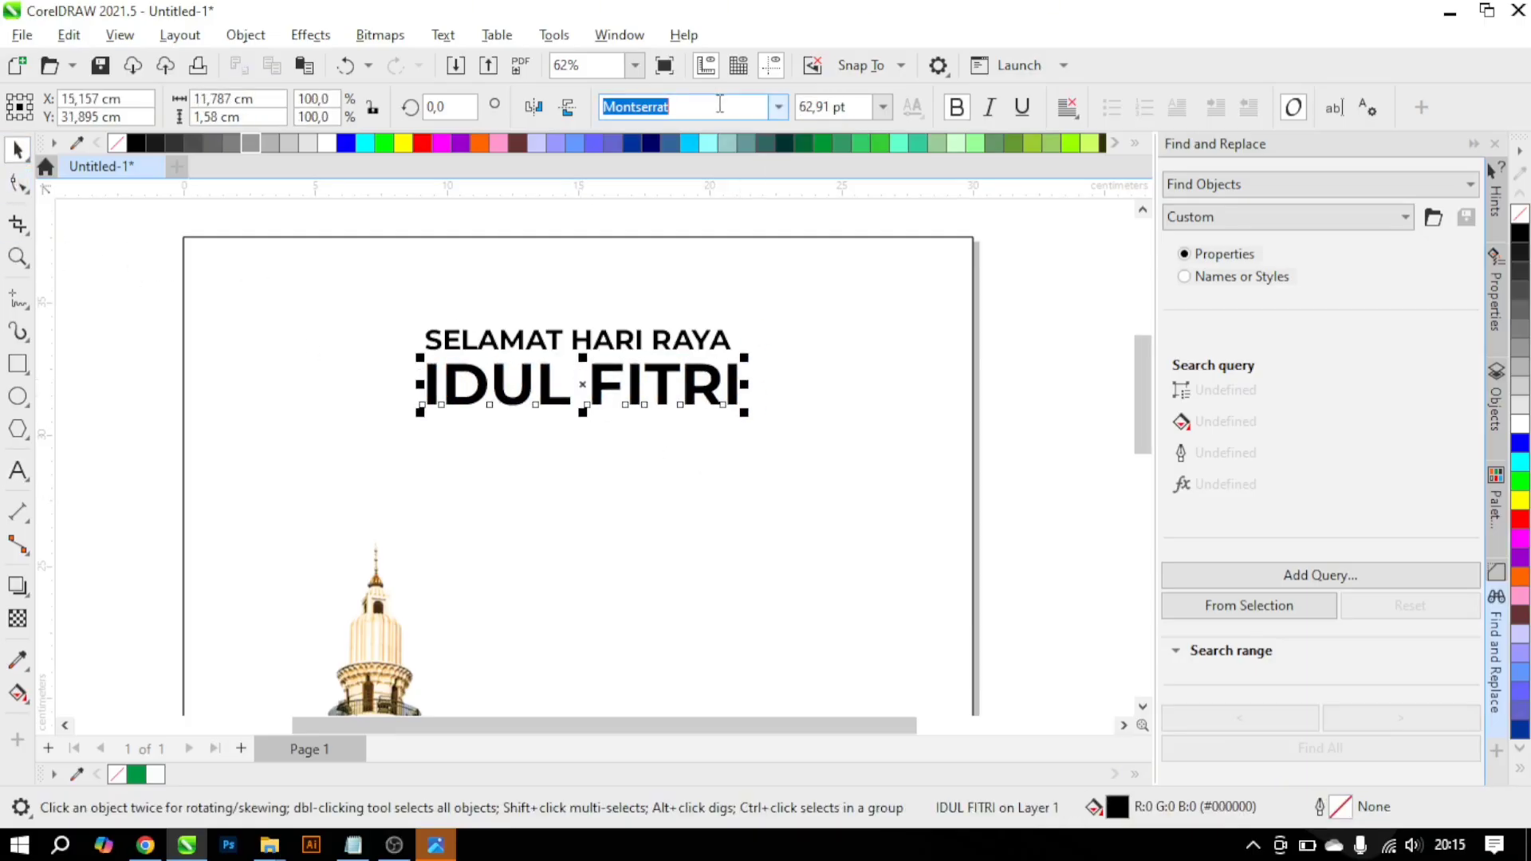
{"action": "type", "text": "Steelfish"}
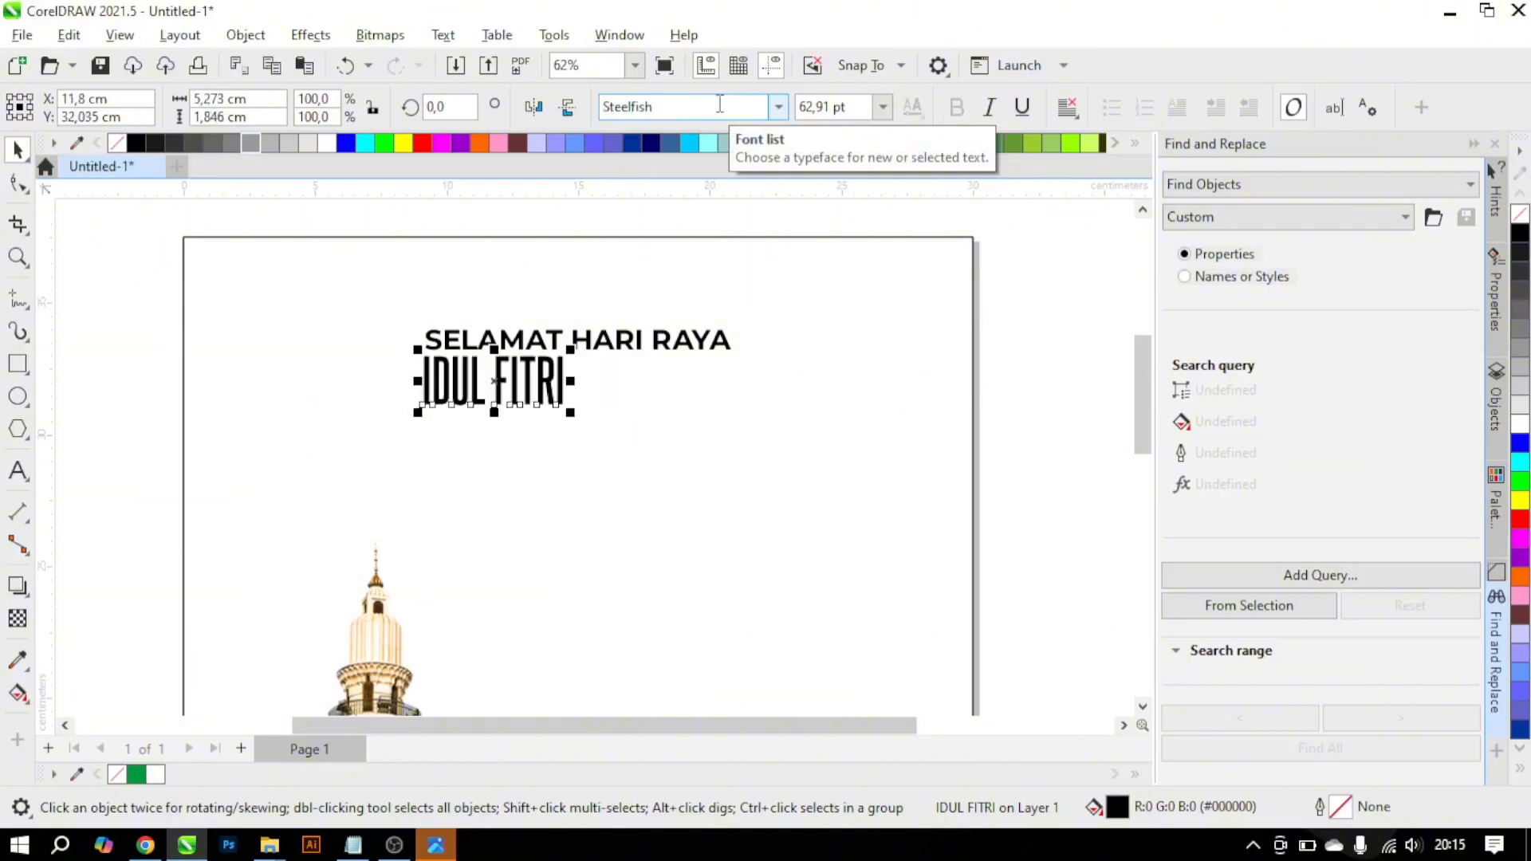
{"action": "left_click", "coordinate": [780, 113]}
{"action": "left_click", "coordinate": [780, 116]}
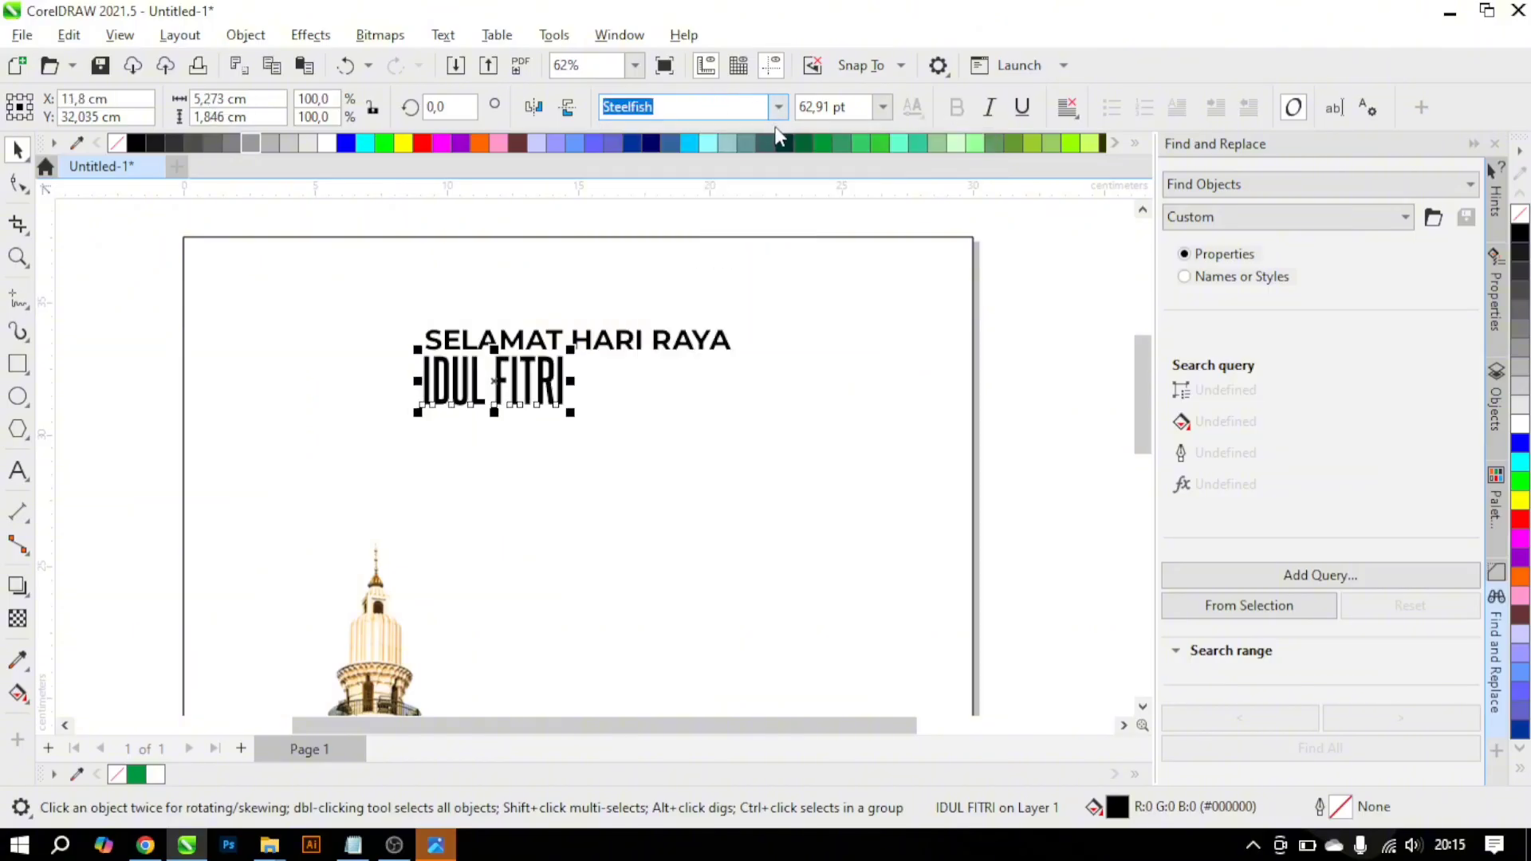
{"action": "left_click", "coordinate": [781, 113]}
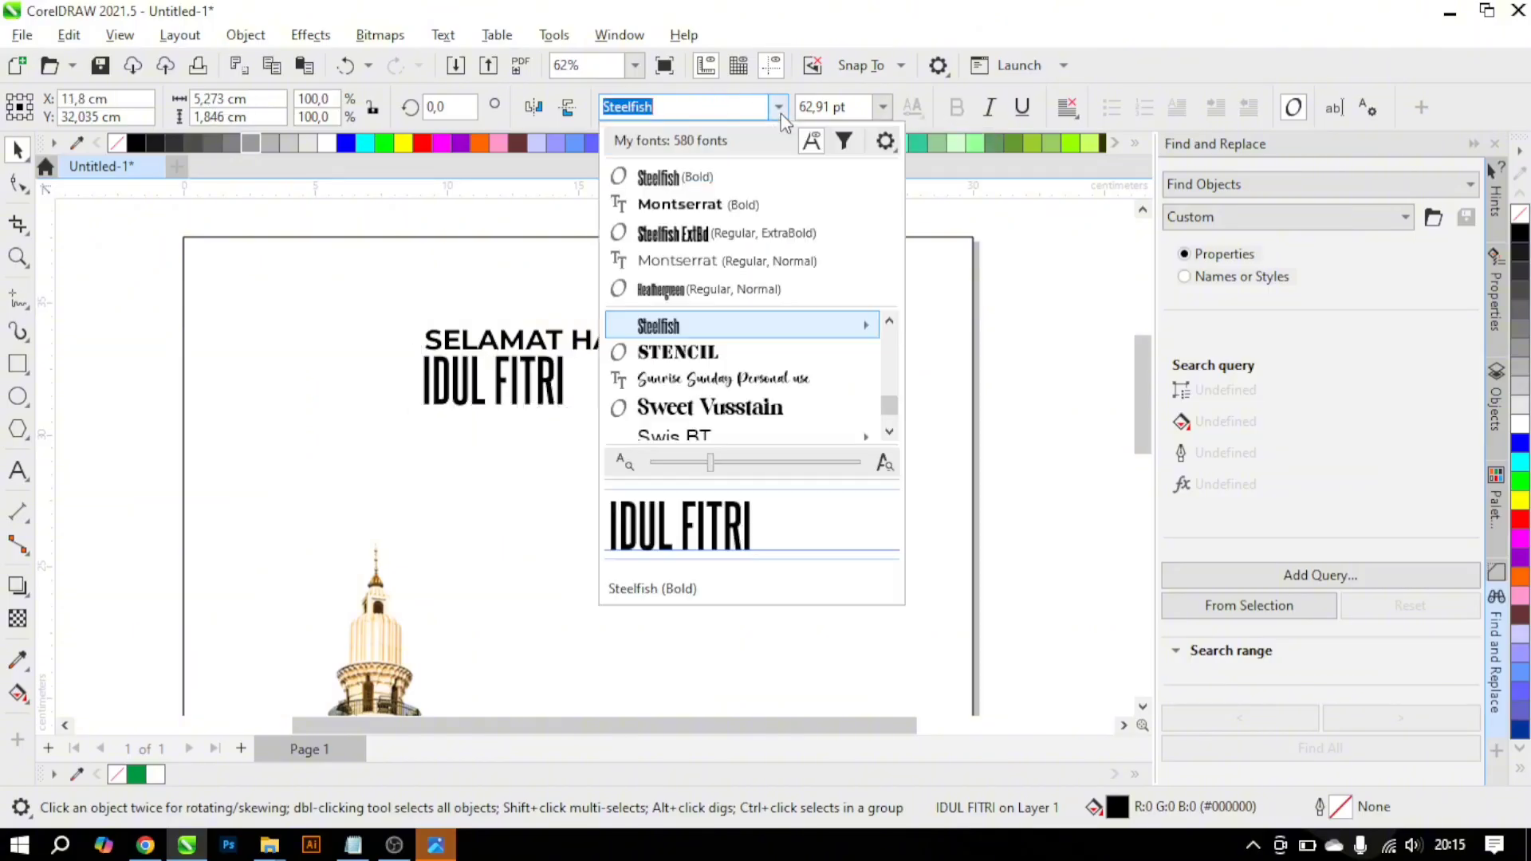
{"action": "left_click", "coordinate": [742, 242]}
Step: Enlarge the IDUL FITRI line to about 11.7 cm wide and centre it horizontally under SELAMAT HARI RAYA
{"action": "left_click_drag", "start_coordinate": [575, 415], "coordinate": [736, 512]}
{"action": "left_click", "coordinate": [690, 335], "text": "shift"}
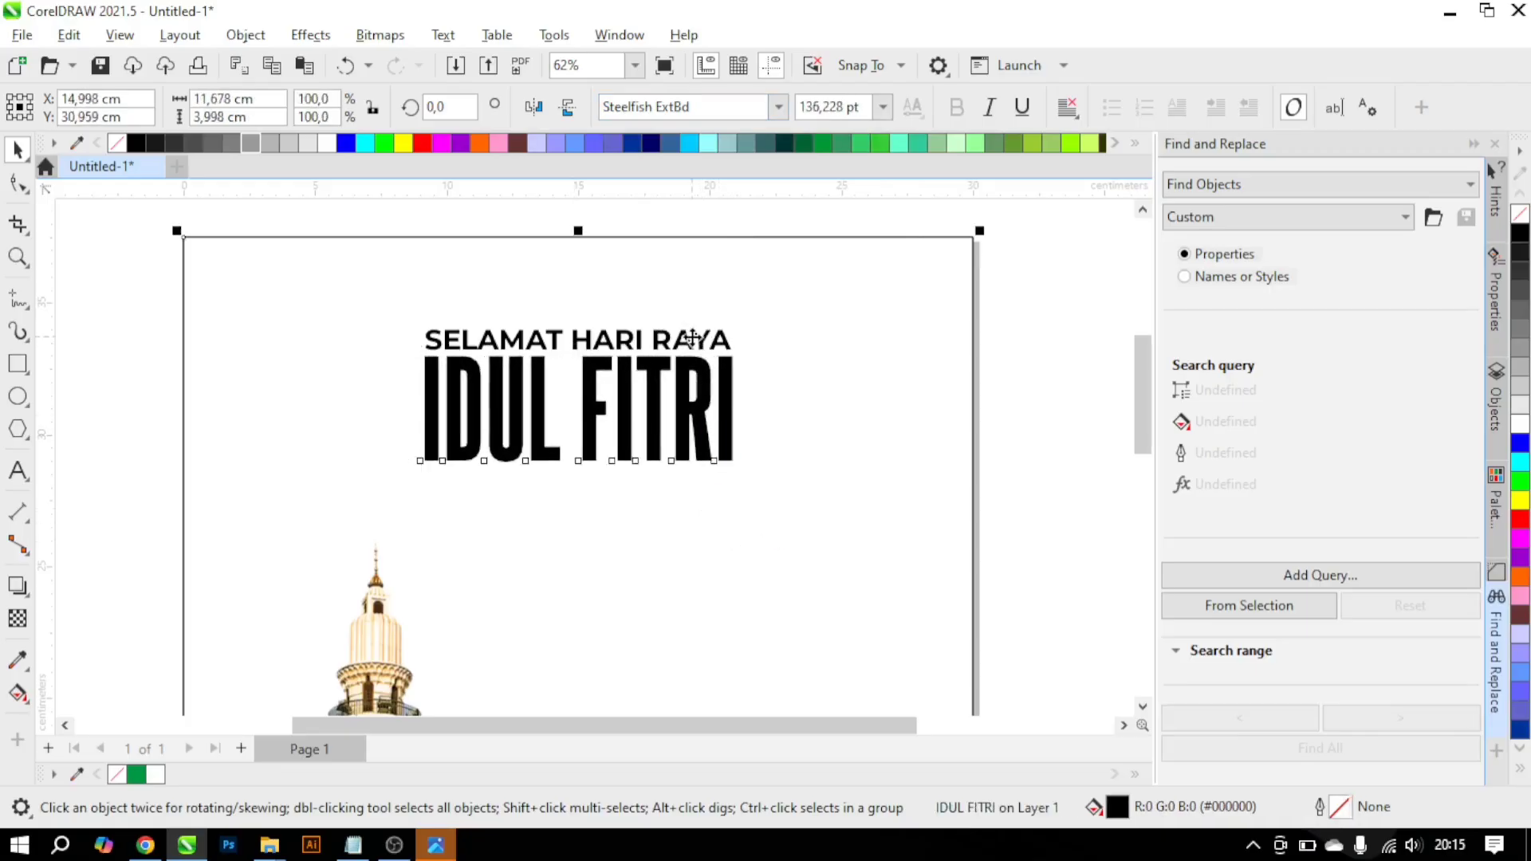
{"action": "left_click_drag", "start_coordinate": [1064, 534], "coordinate": [324, 315]}
{"action": "scroll", "coordinate": [768, 374], "scroll_direction": "down", "scroll_amount": 1}
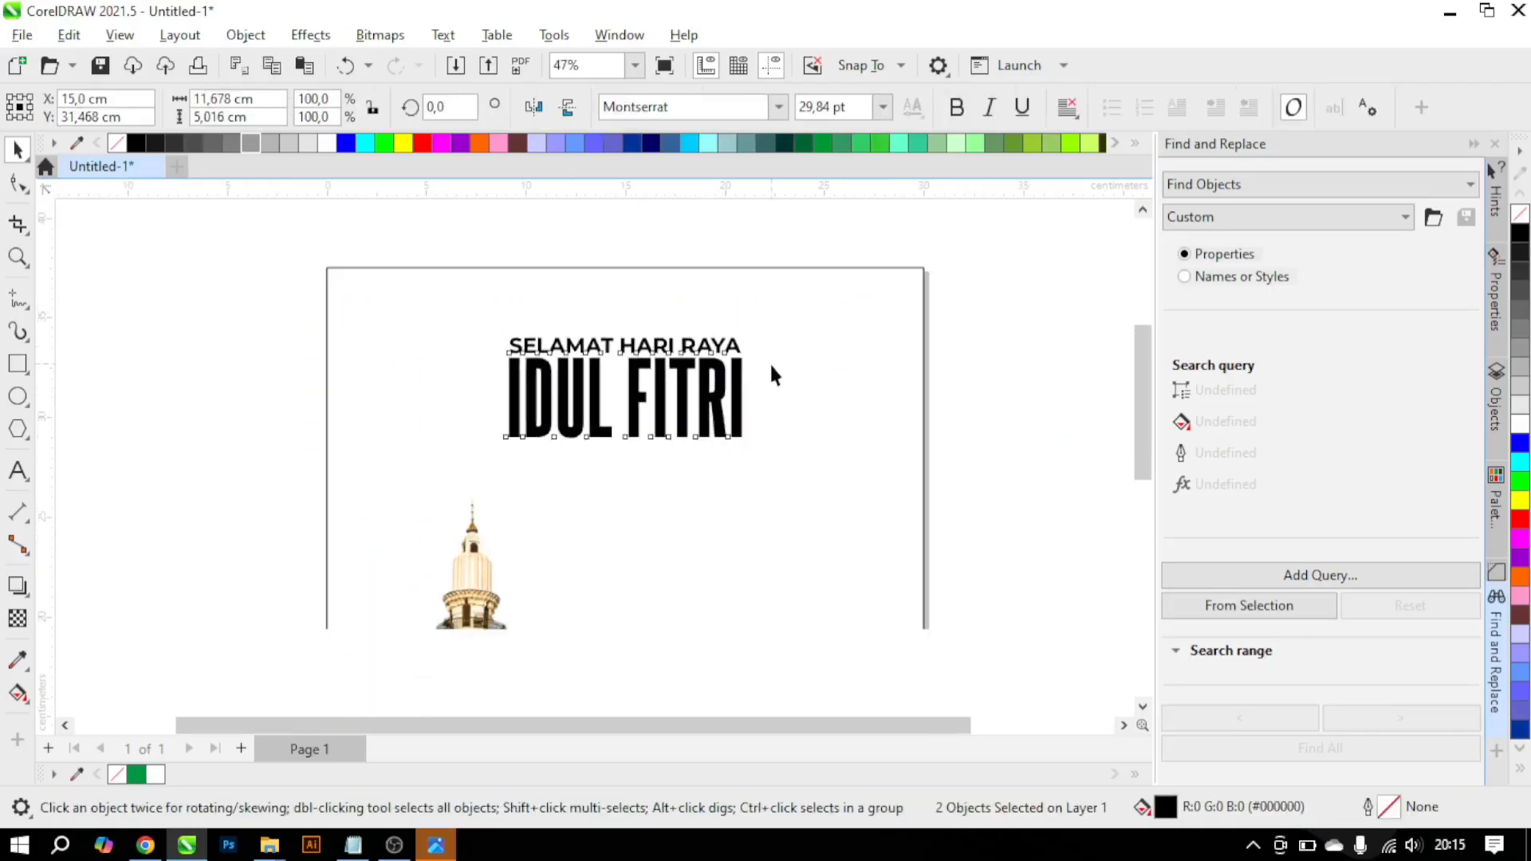
Step: Move both heading lines slightly down the page and scale them to 111%, about 13 cm wide
{"action": "left_click", "coordinate": [762, 443]}
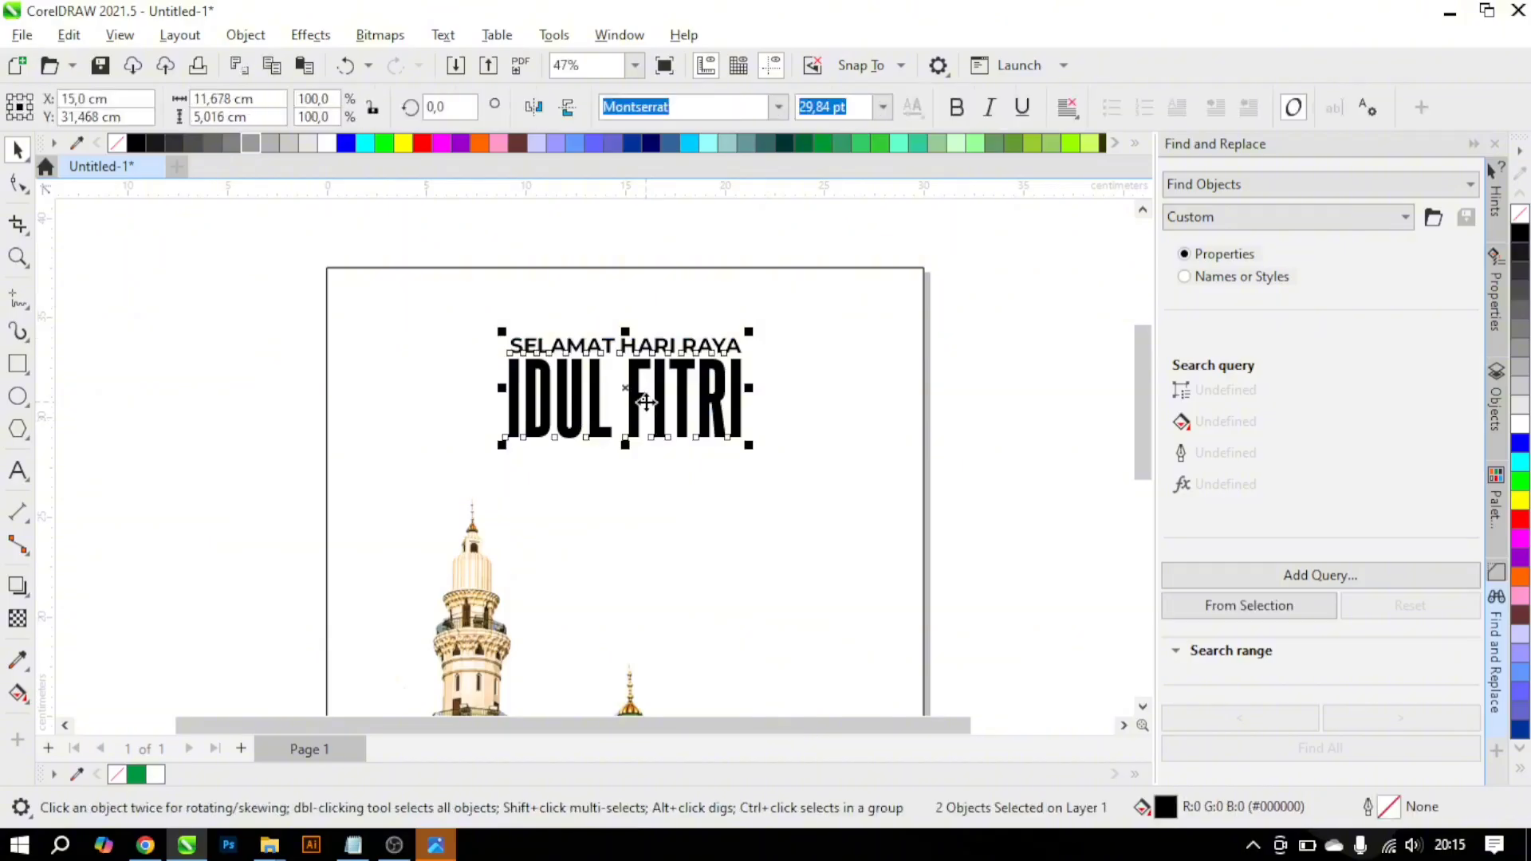
{"action": "left_click_drag", "start_coordinate": [638, 400], "coordinate": [644, 424]}
{"action": "left_click_drag", "start_coordinate": [748, 475], "coordinate": [762, 496]}
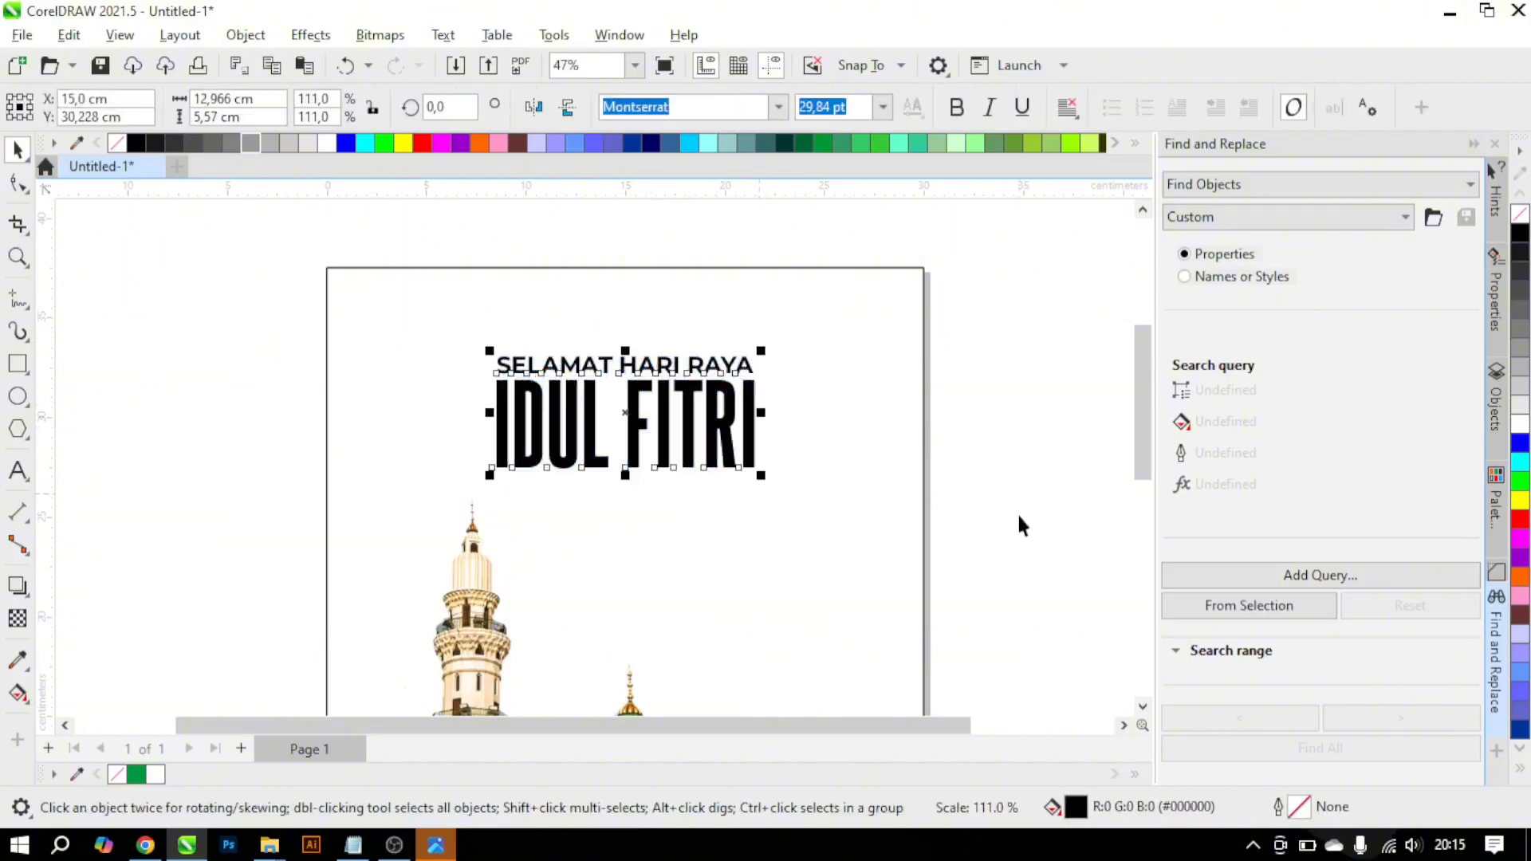
{"action": "left_click", "coordinate": [1019, 518]}
Step: Fill both heading lines, SELAMAT HARI RAYA and IDUL FITRI, with green
{"action": "scroll", "coordinate": [684, 460], "scroll_direction": "up", "scroll_amount": 4}
{"action": "scroll", "coordinate": [753, 396], "scroll_direction": "down", "scroll_amount": 3}
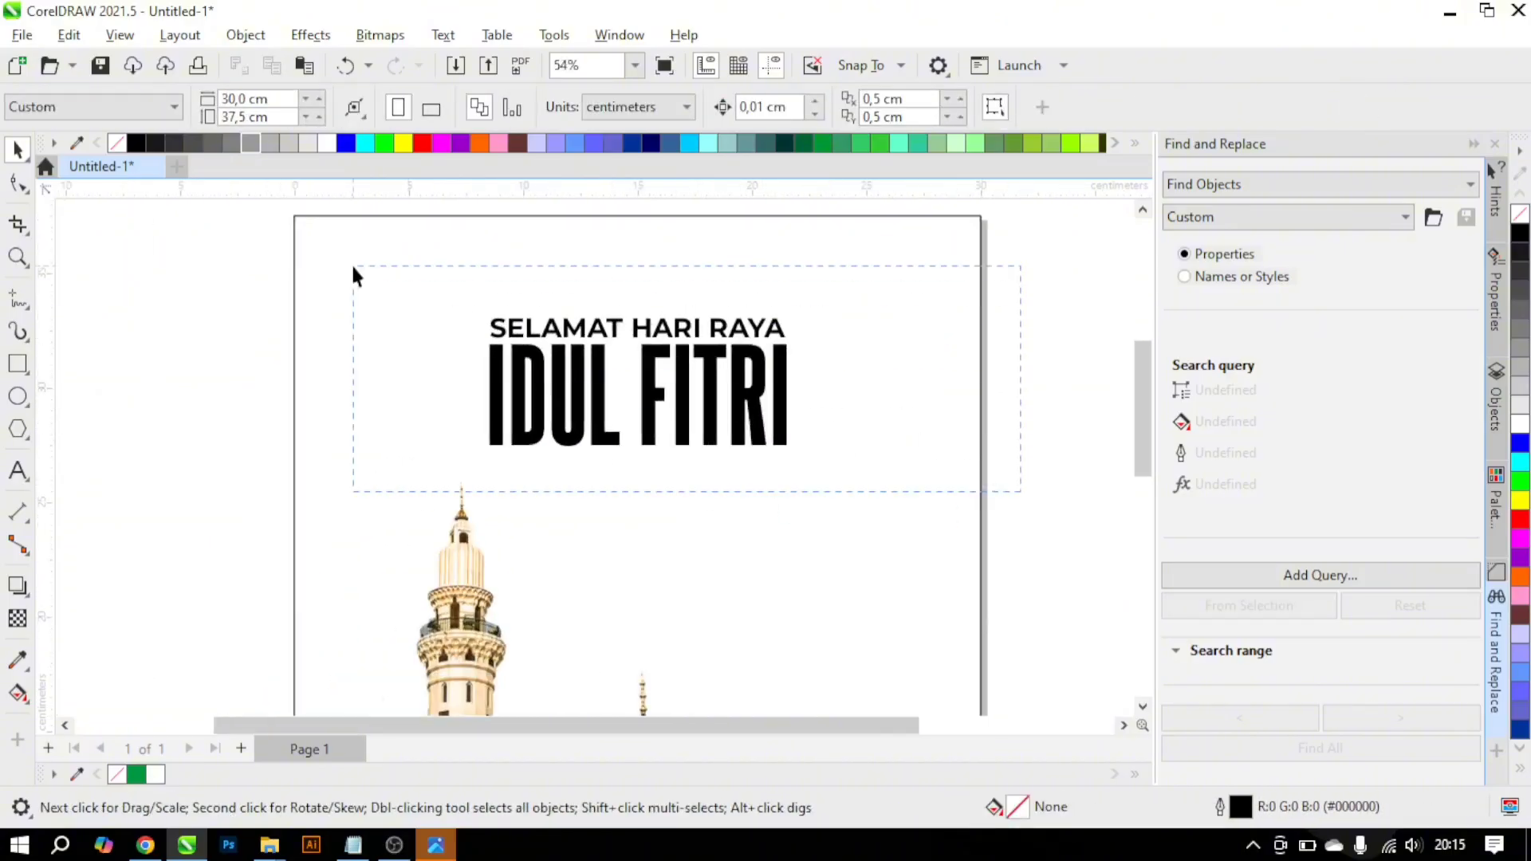
{"action": "left_click_drag", "start_coordinate": [353, 268], "coordinate": [354, 269]}
{"action": "left_click", "coordinate": [136, 775]}
Step: Duplicate the green SELAMAT HARI RAYA line just below IDUL FITRI
{"action": "scroll", "coordinate": [764, 358], "scroll_direction": "up", "scroll_amount": 4}
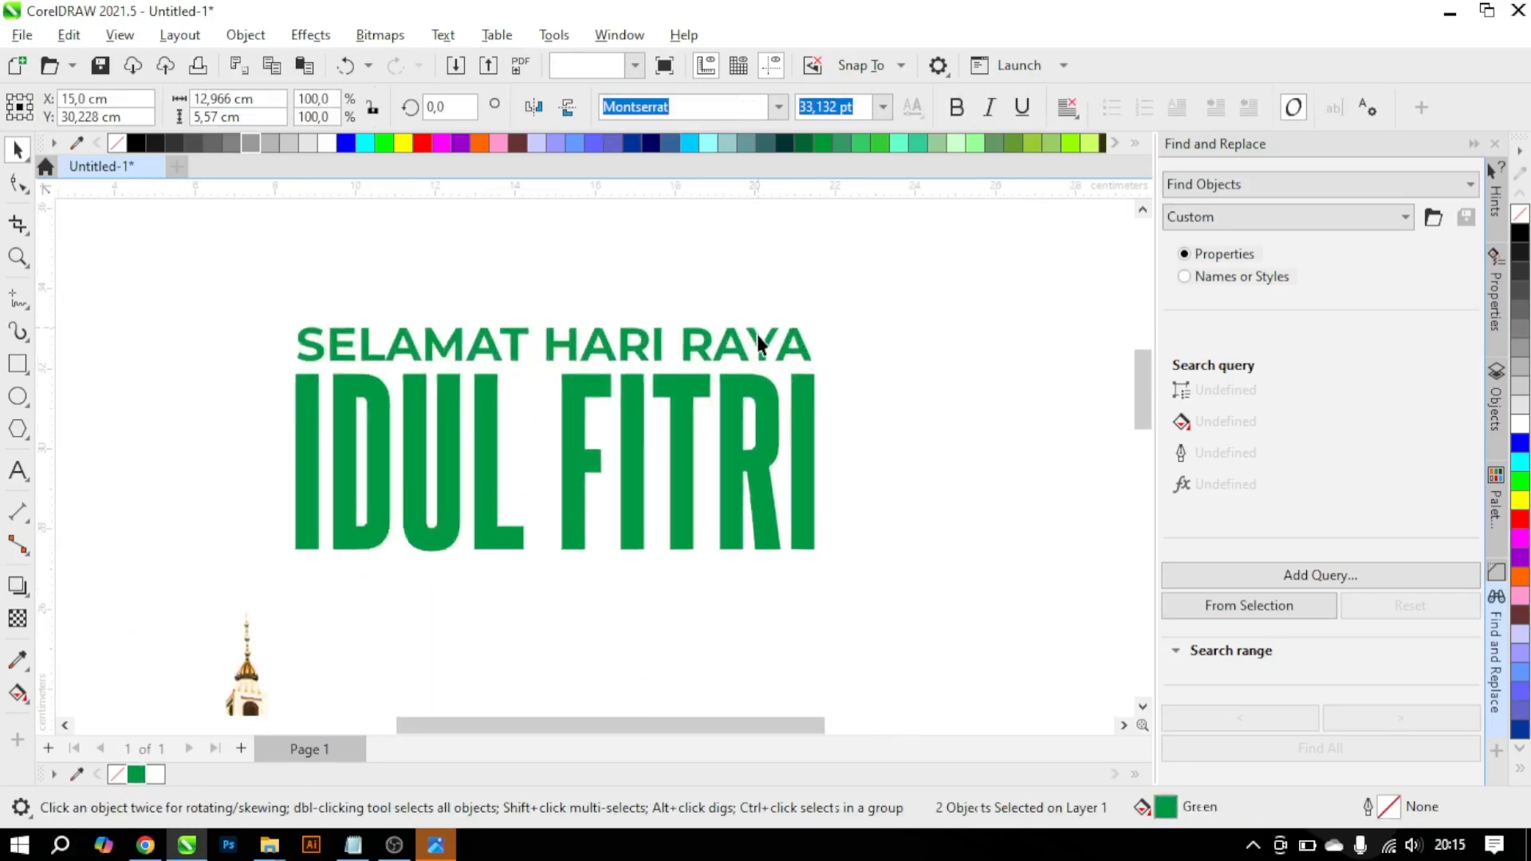
{"action": "left_click", "coordinate": [768, 360]}
{"action": "left_click_drag", "start_coordinate": [767, 361], "coordinate": [785, 527]}
{"action": "scroll", "coordinate": [758, 328], "scroll_direction": "down", "scroll_amount": 1}
{"action": "right_click", "coordinate": [756, 640]}
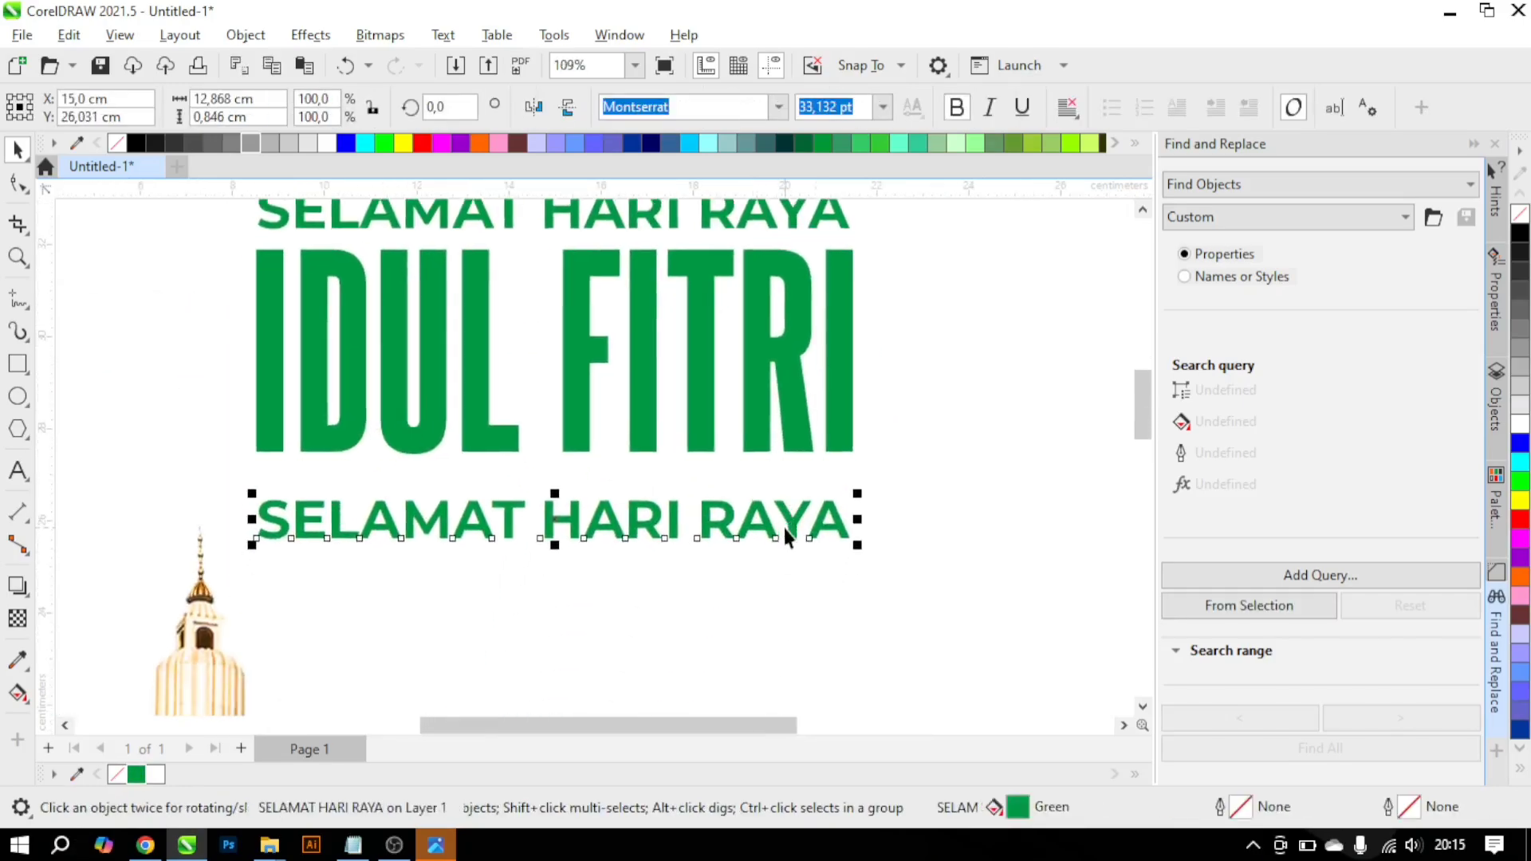
Step: Replace the text of the duplicated line below IDUL FITRI with 1 SYAWAL 1446 H
{"action": "left_click", "coordinate": [793, 536]}
{"action": "double_click", "coordinate": [794, 536]}
{"action": "key", "text": "ctrl+a"}
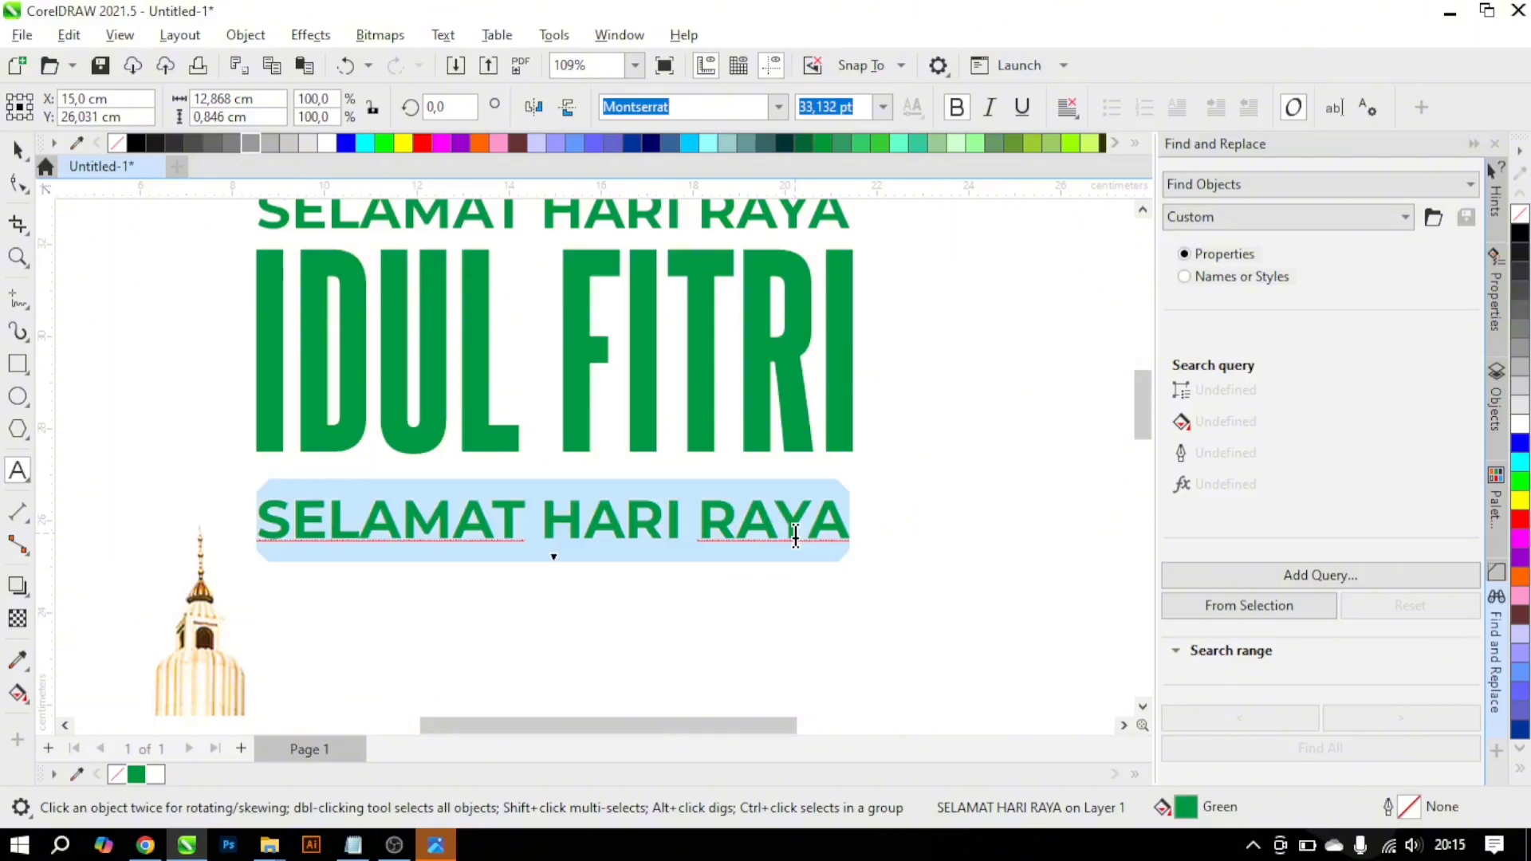
{"action": "type", "text": "1 SAYAW"}
{"action": "key", "text": "BackSpace"}
{"action": "key", "text": "BackSpace"}
{"action": "type", "text": "W"}
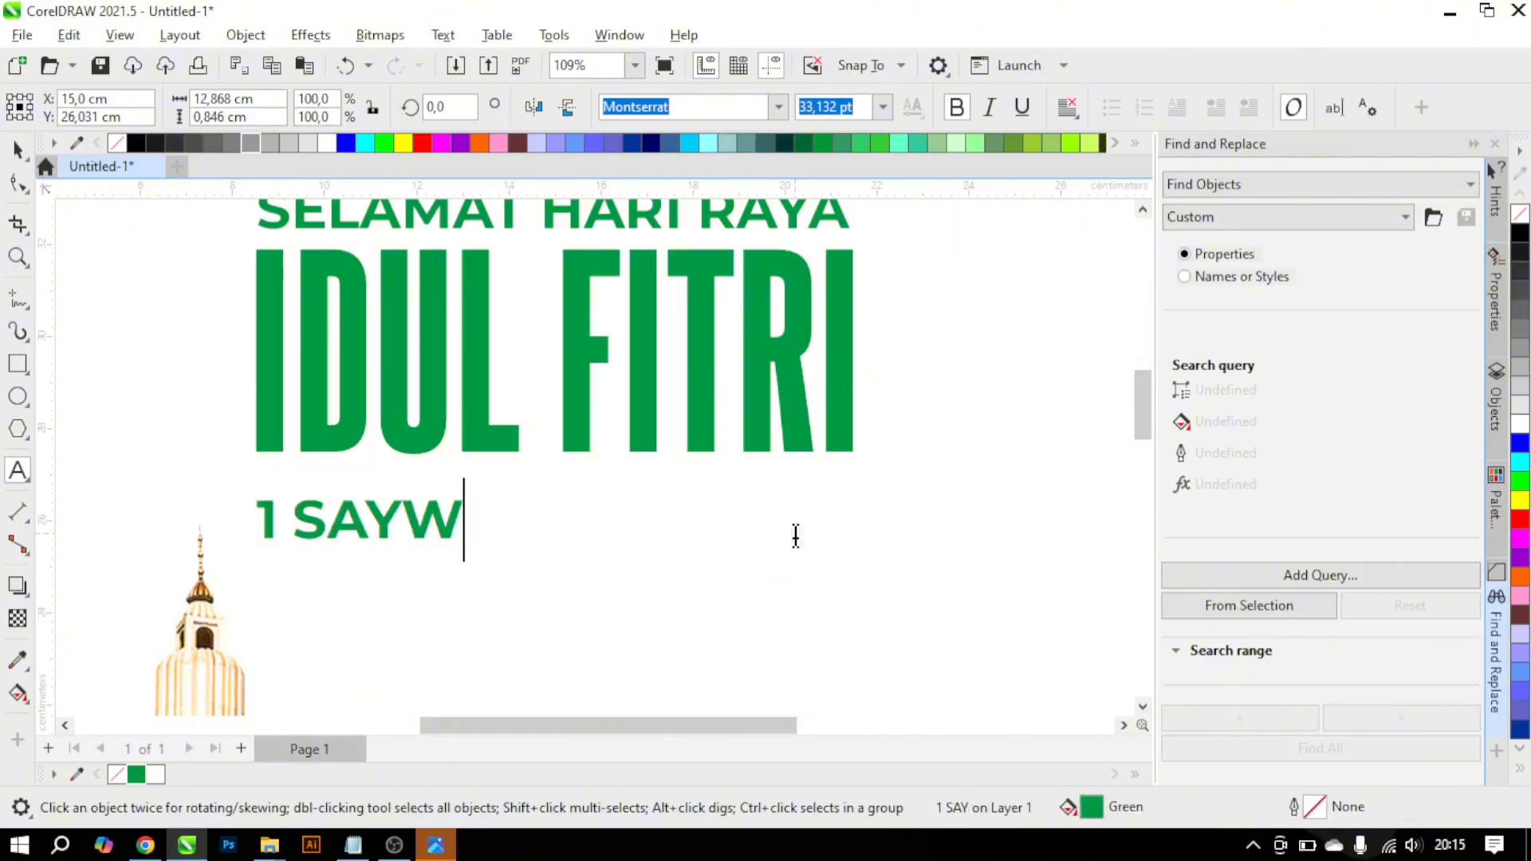
{"action": "key", "text": "BackSpace"}
{"action": "key", "text": "BackSpace"}
{"action": "key", "text": "BackSpace"}
{"action": "type", "text": "YAWAL"}
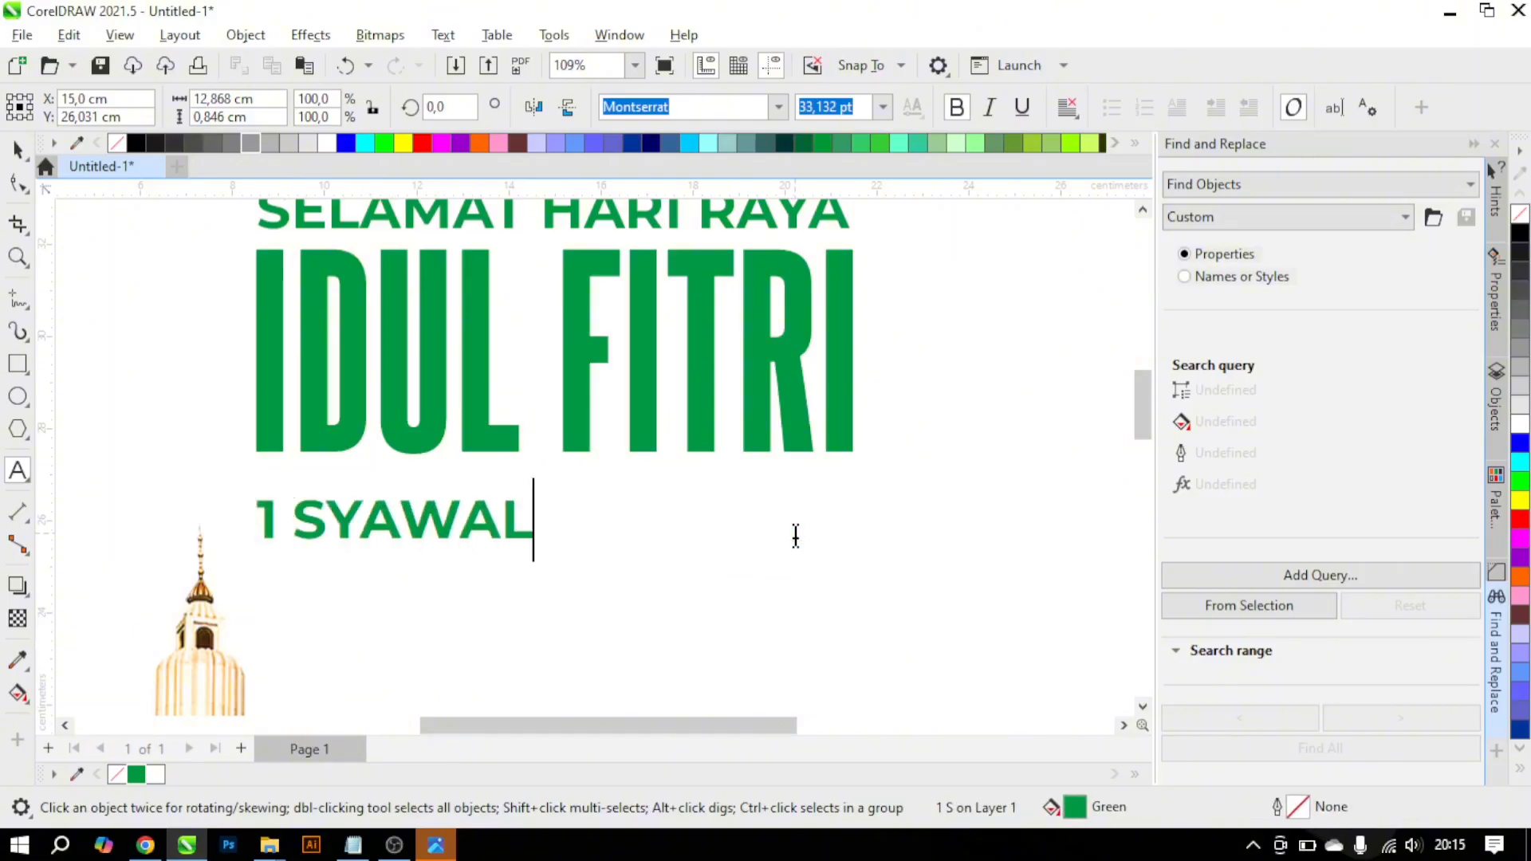
{"action": "type", "text": " 1446 "}
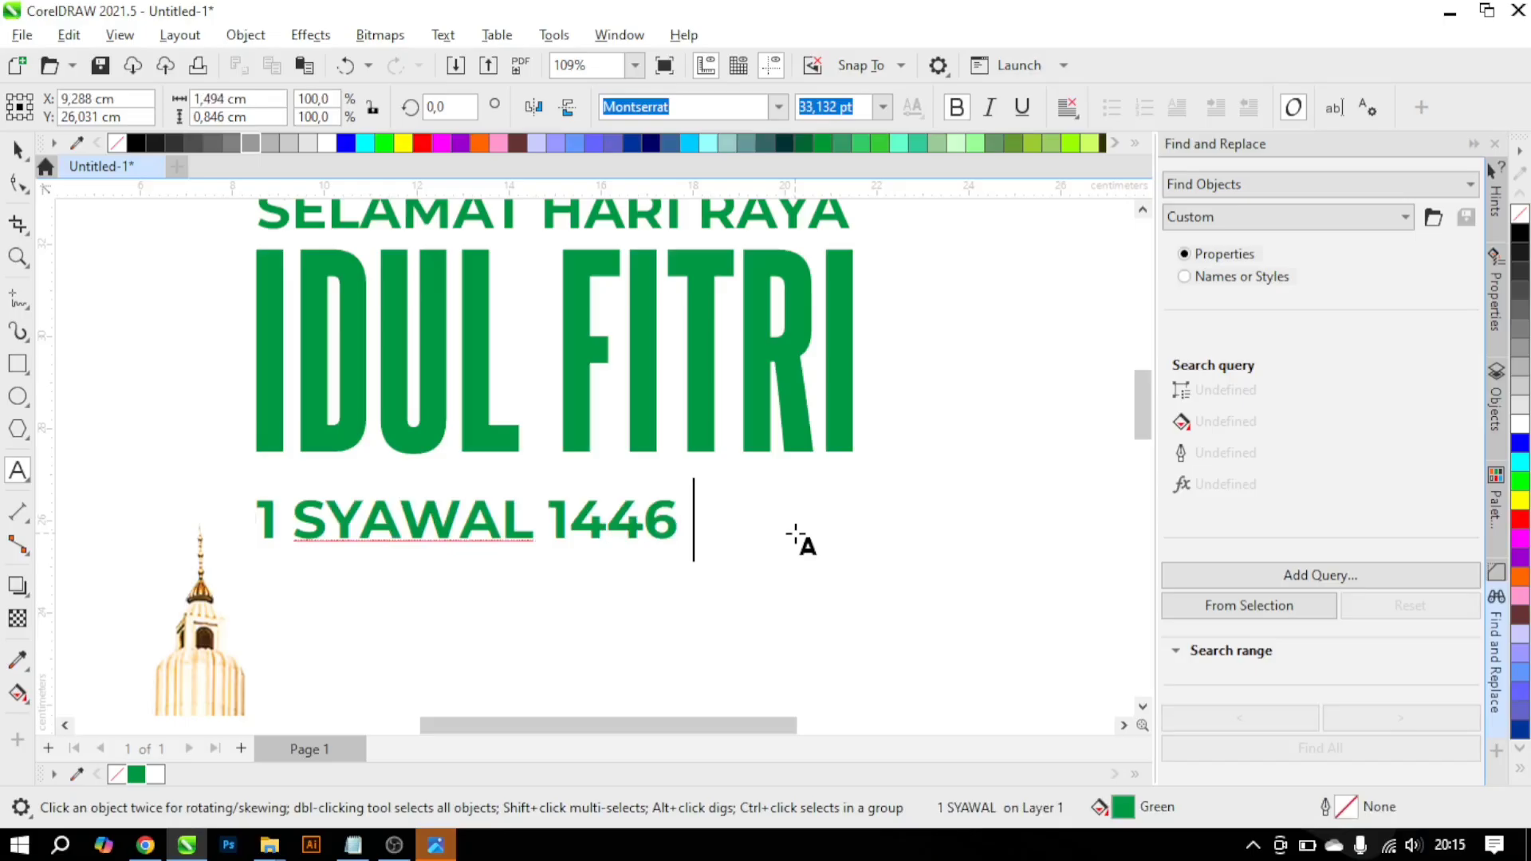
{"action": "type", "text": "H"}
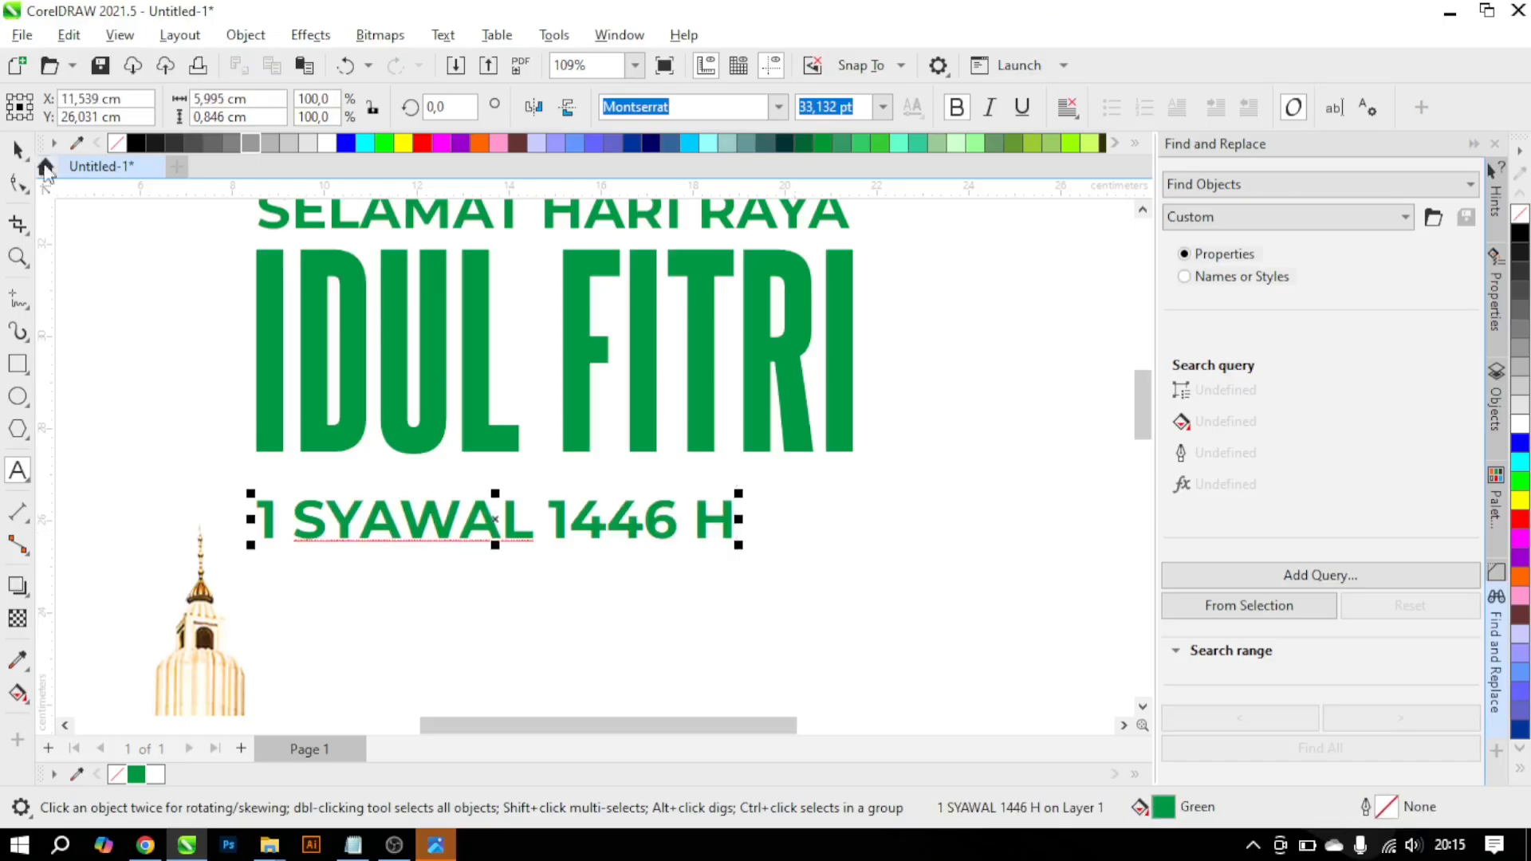
Step: Shrink the 1 SYAWAL 1446 H line to about 7.8 cm wide and centre it horizontally under IDUL FITRI
{"action": "left_click", "coordinate": [13, 153]}
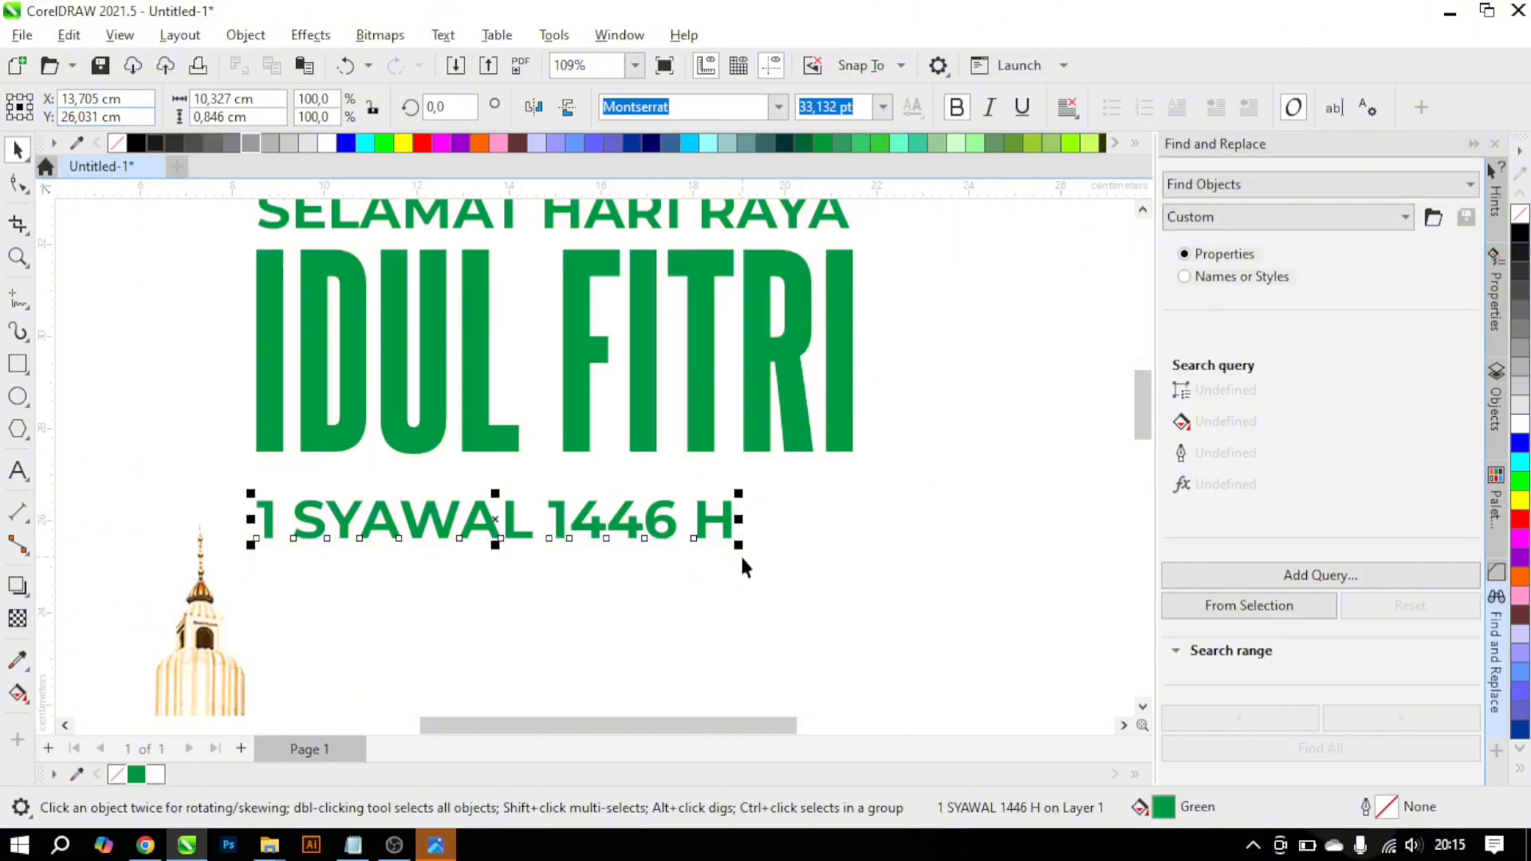
{"action": "left_click", "coordinate": [587, 453], "text": "shift"}
{"action": "key", "text": "c"}
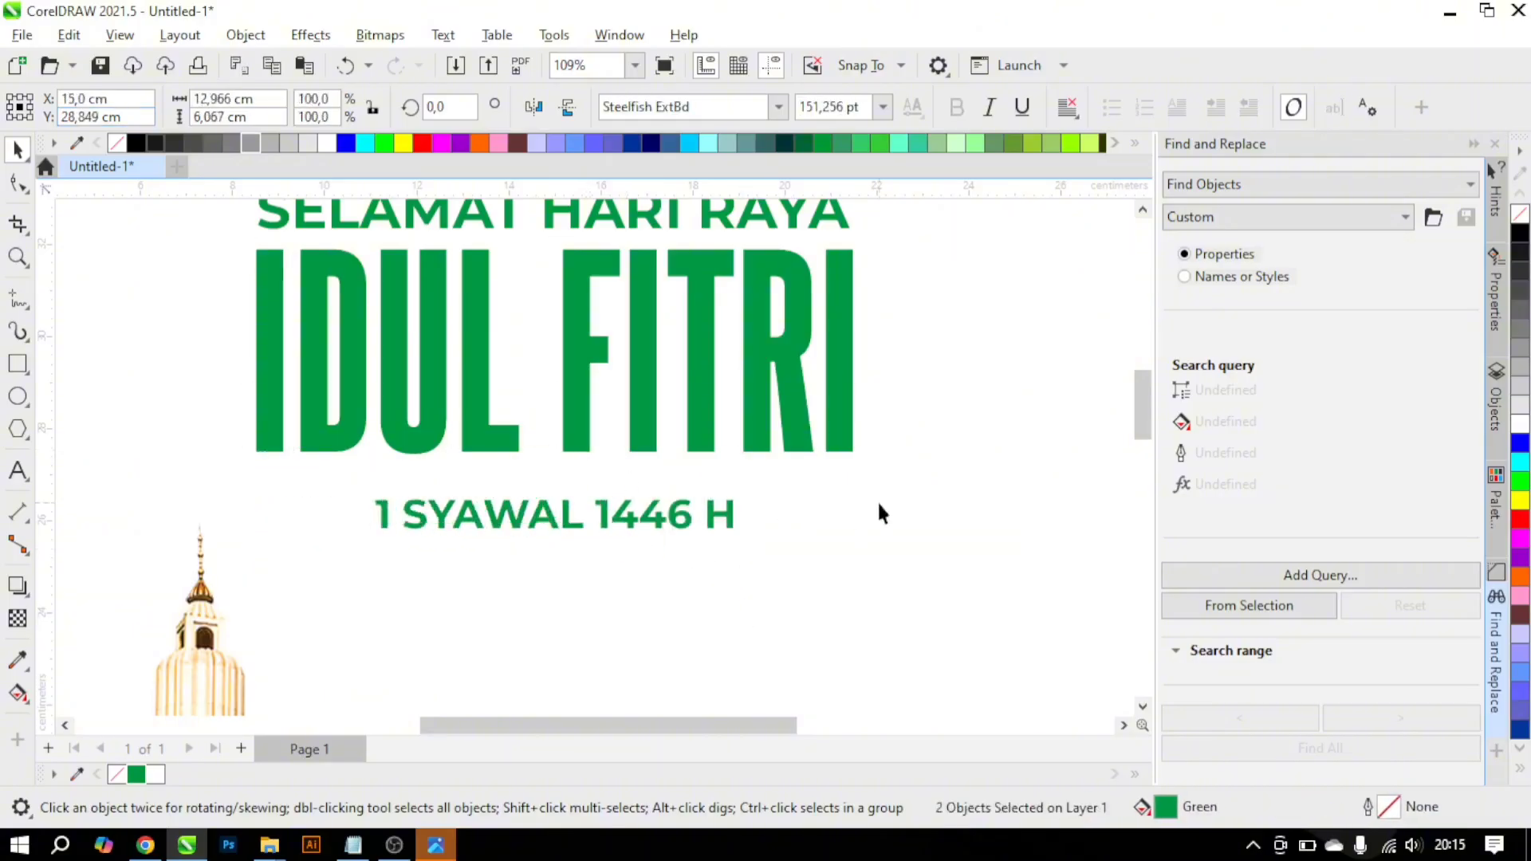
{"action": "left_click", "coordinate": [478, 564]}
Step: Draw a rectangle about 9.1 by 1.1 cm around the date line and centre it and the text on each other
{"action": "scroll", "coordinate": [440, 543], "scroll_direction": "up", "scroll_amount": 1}
{"action": "key", "text": "F6"}
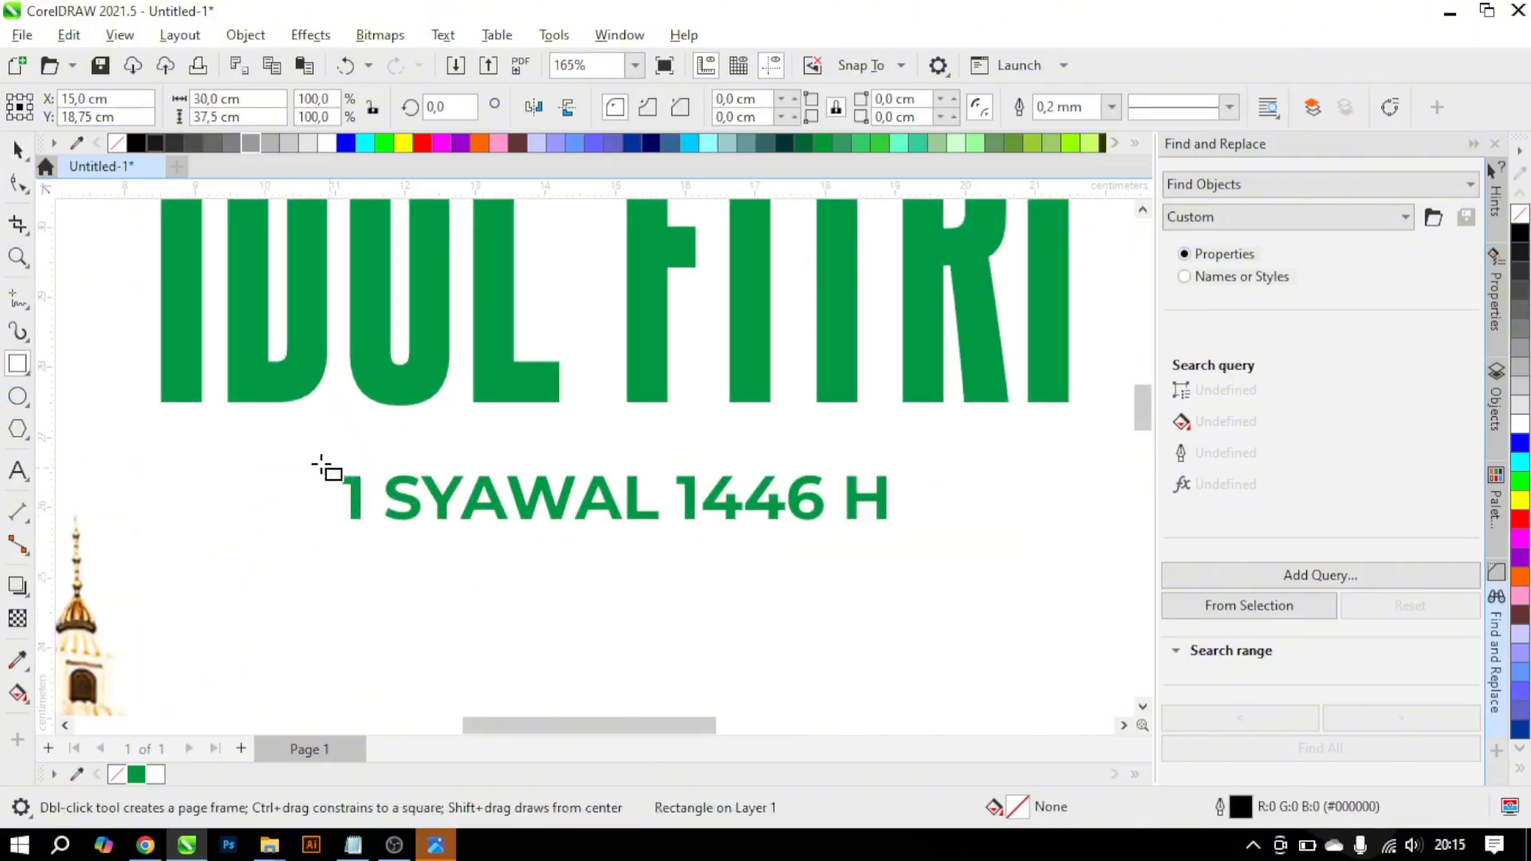
{"action": "left_click_drag", "start_coordinate": [306, 461], "coordinate": [893, 542]}
{"action": "key", "text": "space"}
{"action": "left_click", "coordinate": [752, 511]}
{"action": "scroll", "coordinate": [761, 518], "scroll_direction": "down", "scroll_amount": 3}
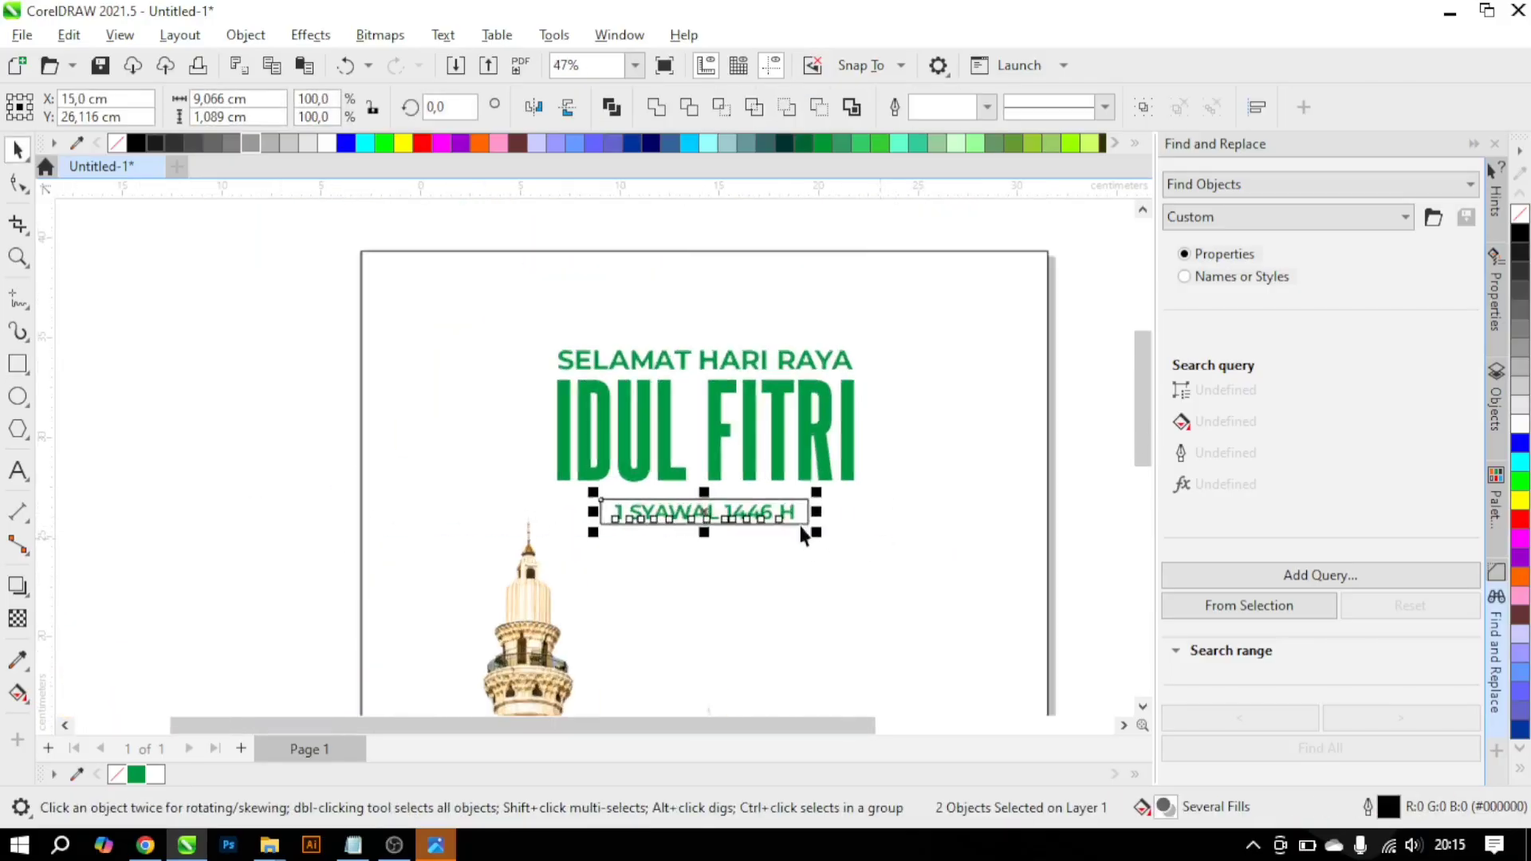
{"action": "scroll", "coordinate": [800, 524], "scroll_direction": "up", "scroll_amount": 3}
{"action": "left_click", "coordinate": [772, 519]}
{"action": "left_click", "coordinate": [791, 515]}
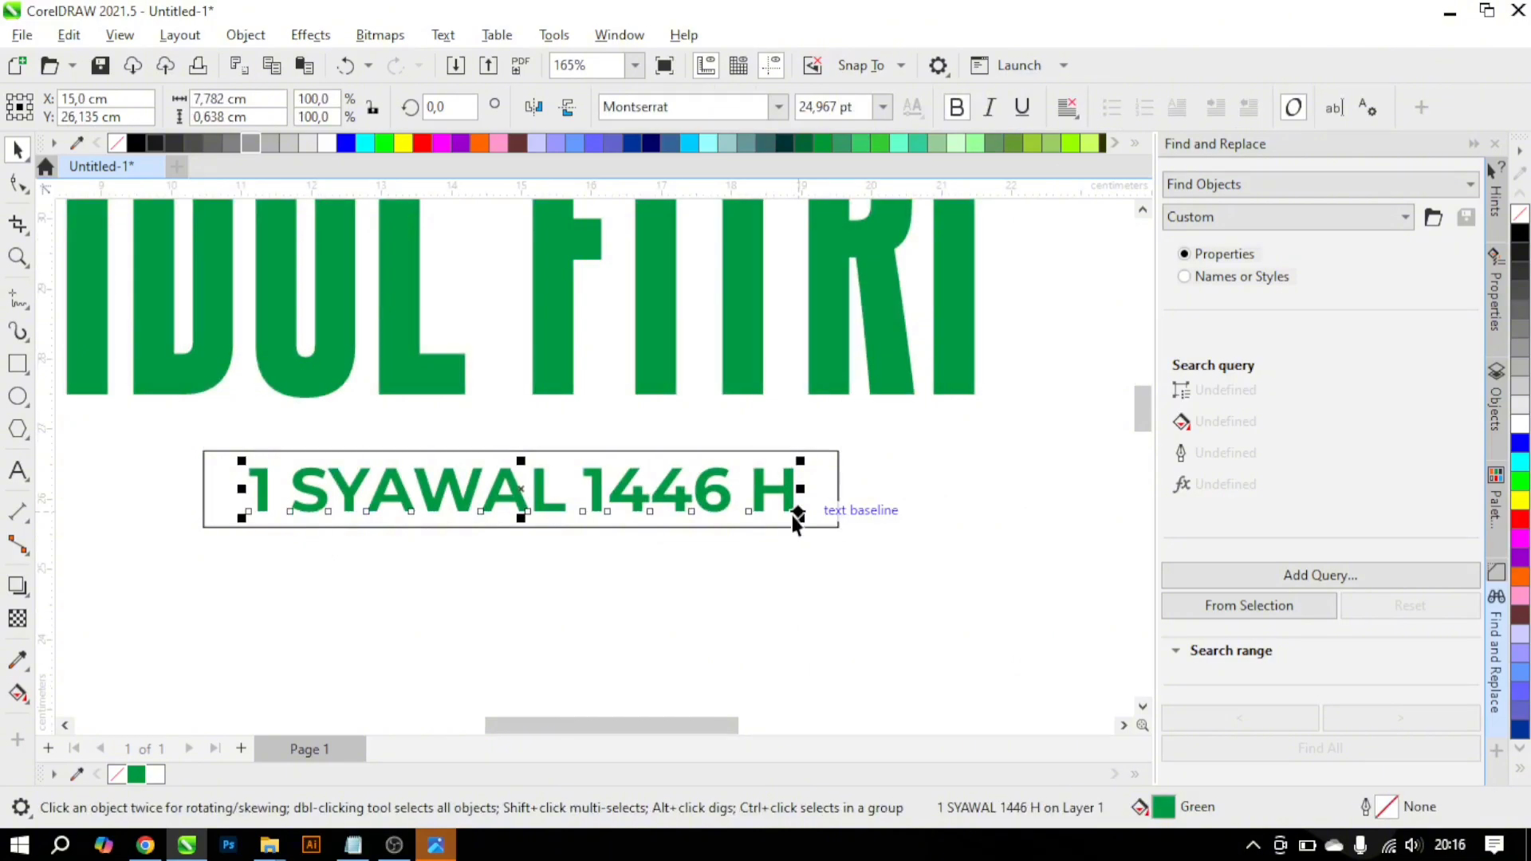
Step: Fill the rectangle with green without an outline and colour the 1 SYAWAL 1446 H text white
{"action": "left_click", "coordinate": [838, 497]}
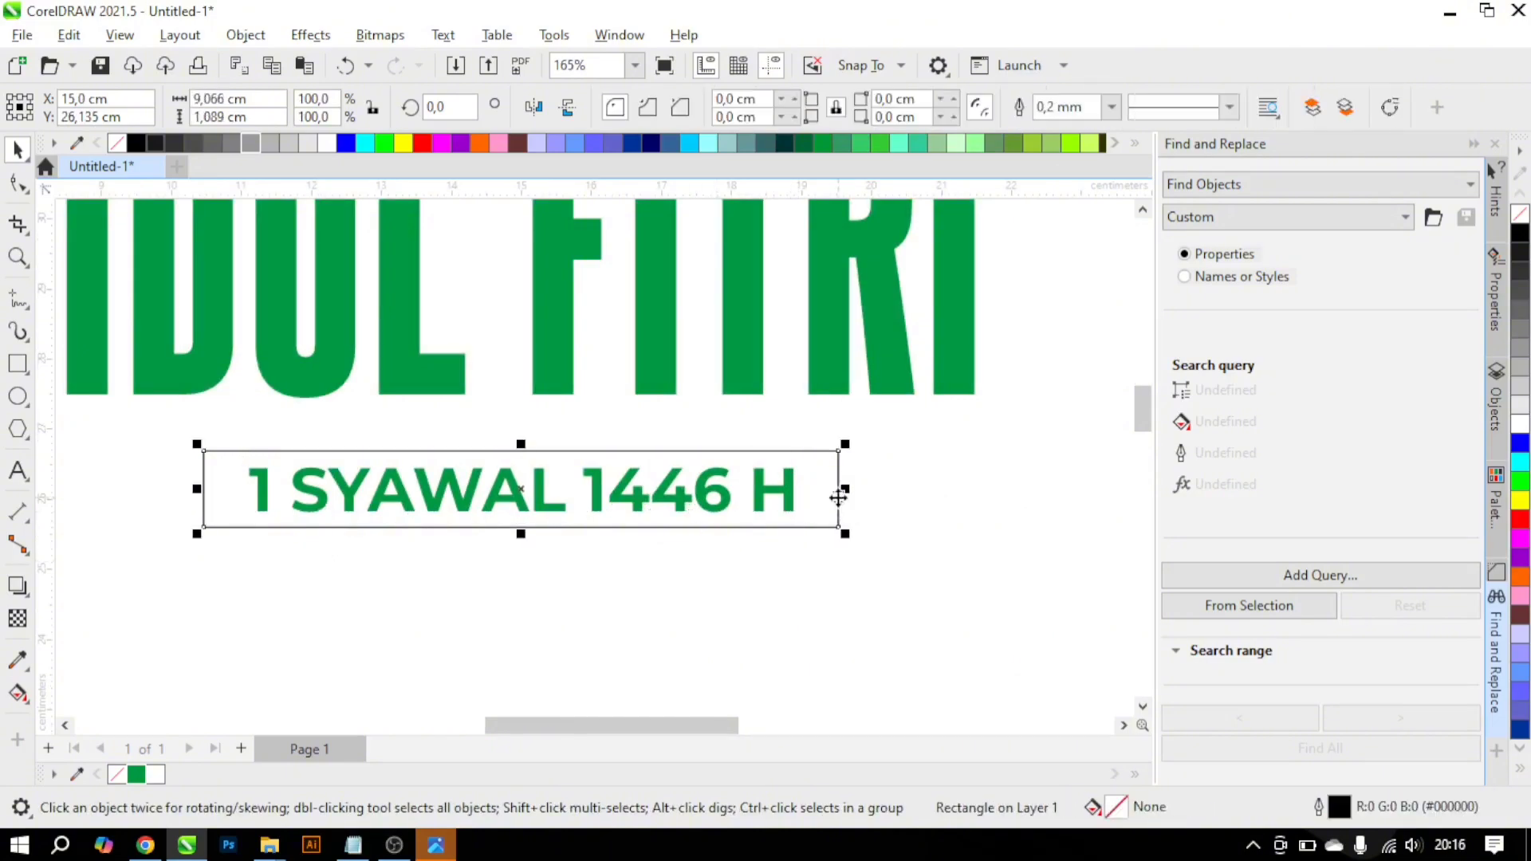
{"action": "left_click", "coordinate": [137, 775]}
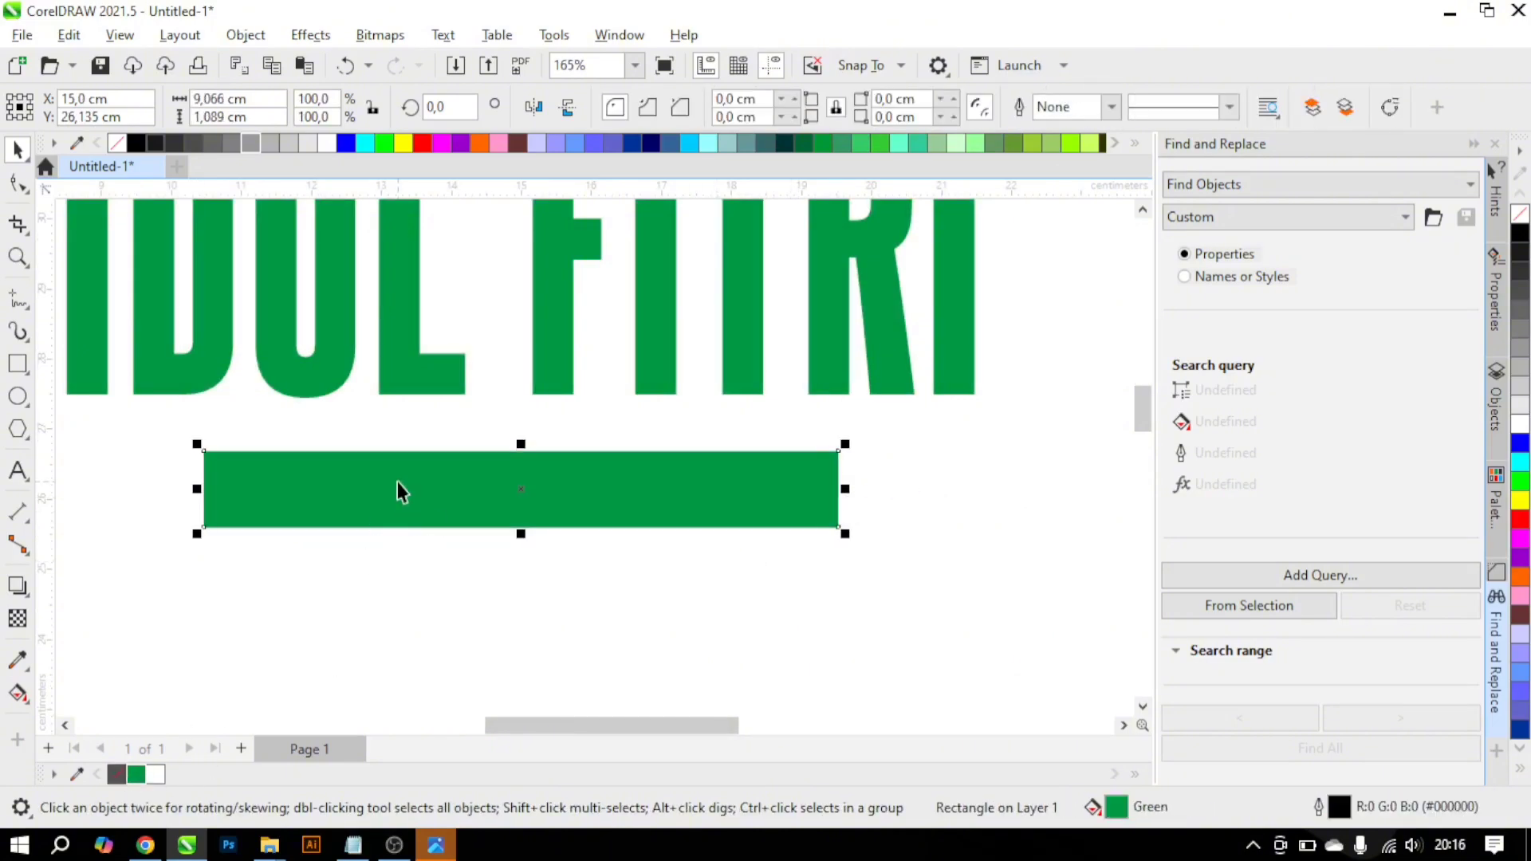
{"action": "left_click", "coordinate": [398, 505]}
{"action": "left_click", "coordinate": [155, 775]}
{"action": "scroll", "coordinate": [923, 494], "scroll_direction": "down", "scroll_amount": 3}
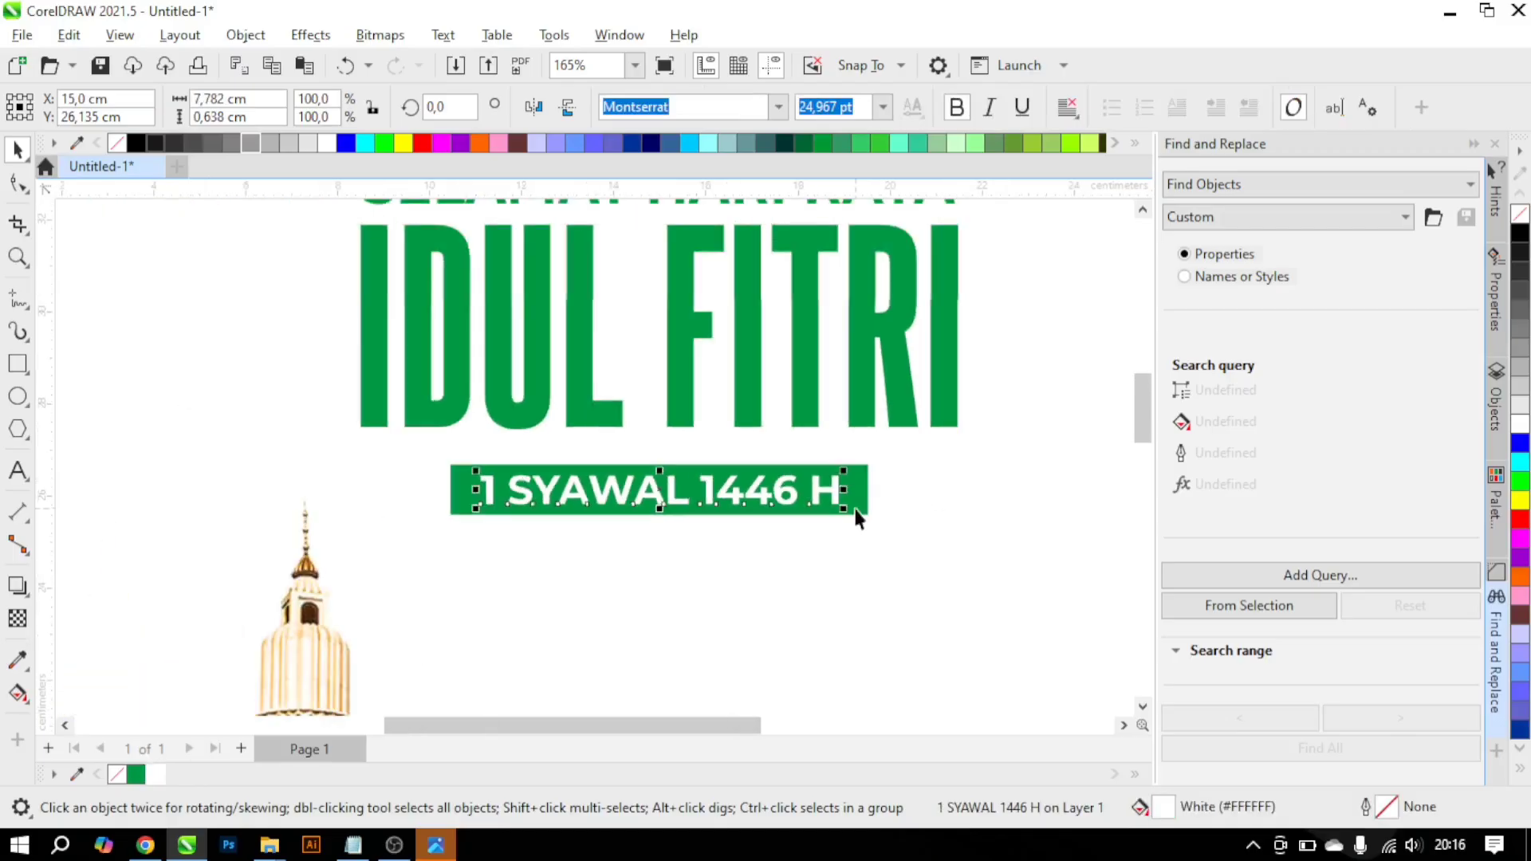
Step: Group the date text with its green rectangle, overlap it on the lower edge of IDUL FITRI and tilt it about 1.9 degrees
{"action": "left_click", "coordinate": [855, 509], "text": "shift"}
{"action": "scroll", "coordinate": [826, 488], "scroll_direction": "up", "scroll_amount": 1}
{"action": "scroll", "coordinate": [826, 488], "scroll_direction": "up", "scroll_amount": 3}
{"action": "key", "text": "ctrl+g"}
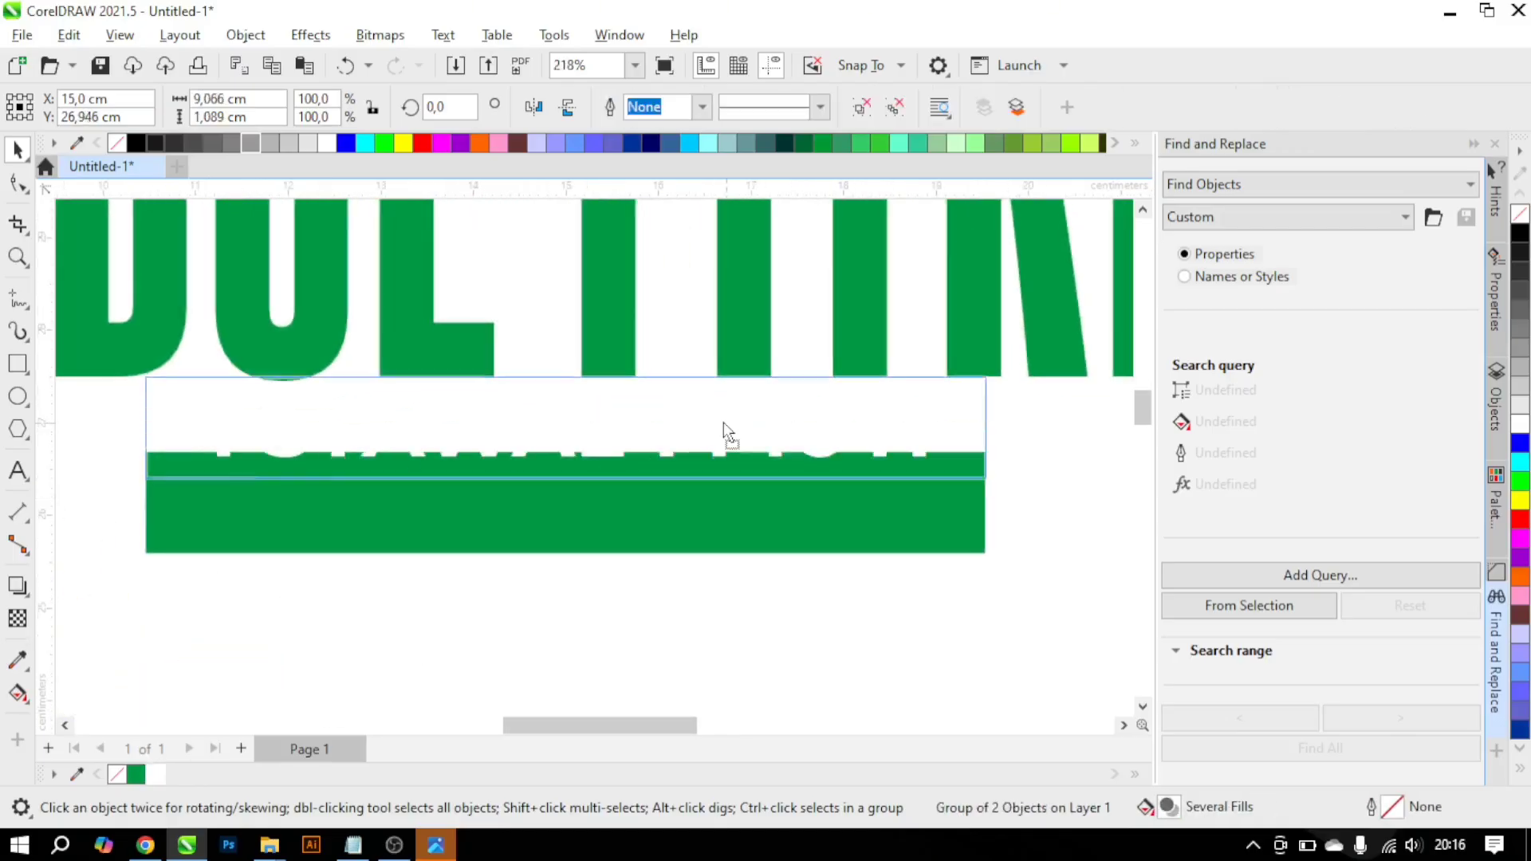
{"action": "left_click", "coordinate": [727, 430]}
{"action": "left_click_drag", "start_coordinate": [986, 483], "coordinate": [1018, 471]}
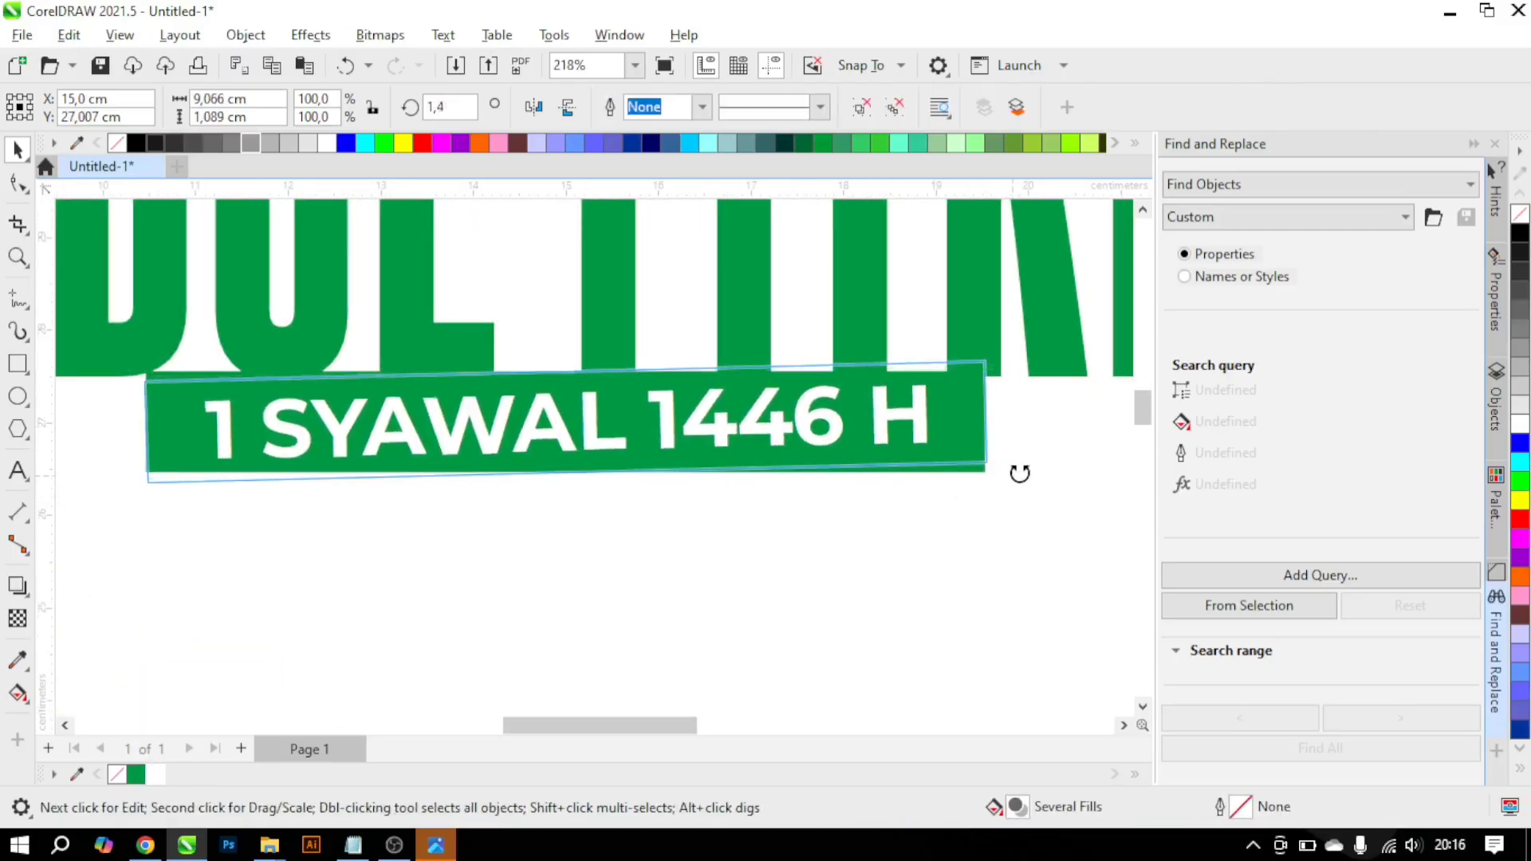
{"action": "left_click", "coordinate": [670, 447]}
{"action": "left_click_drag", "start_coordinate": [649, 454], "coordinate": [649, 447]}
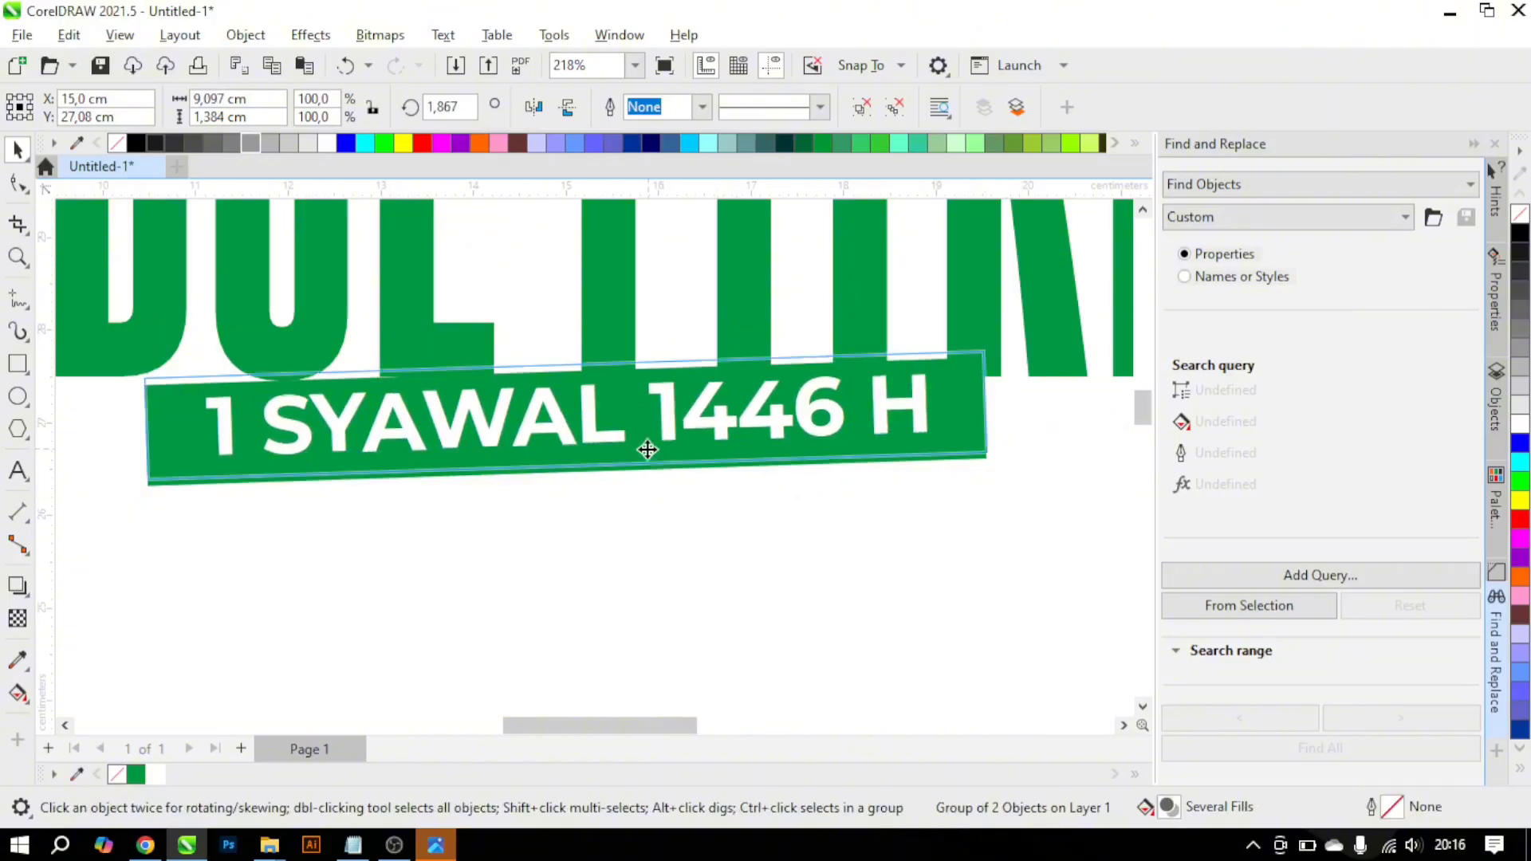
Step: Add a black drop shadow with 64 opacity and 15 feathering to the tilted date banner
{"action": "left_click", "coordinate": [18, 588]}
{"action": "left_click", "coordinate": [573, 432]}
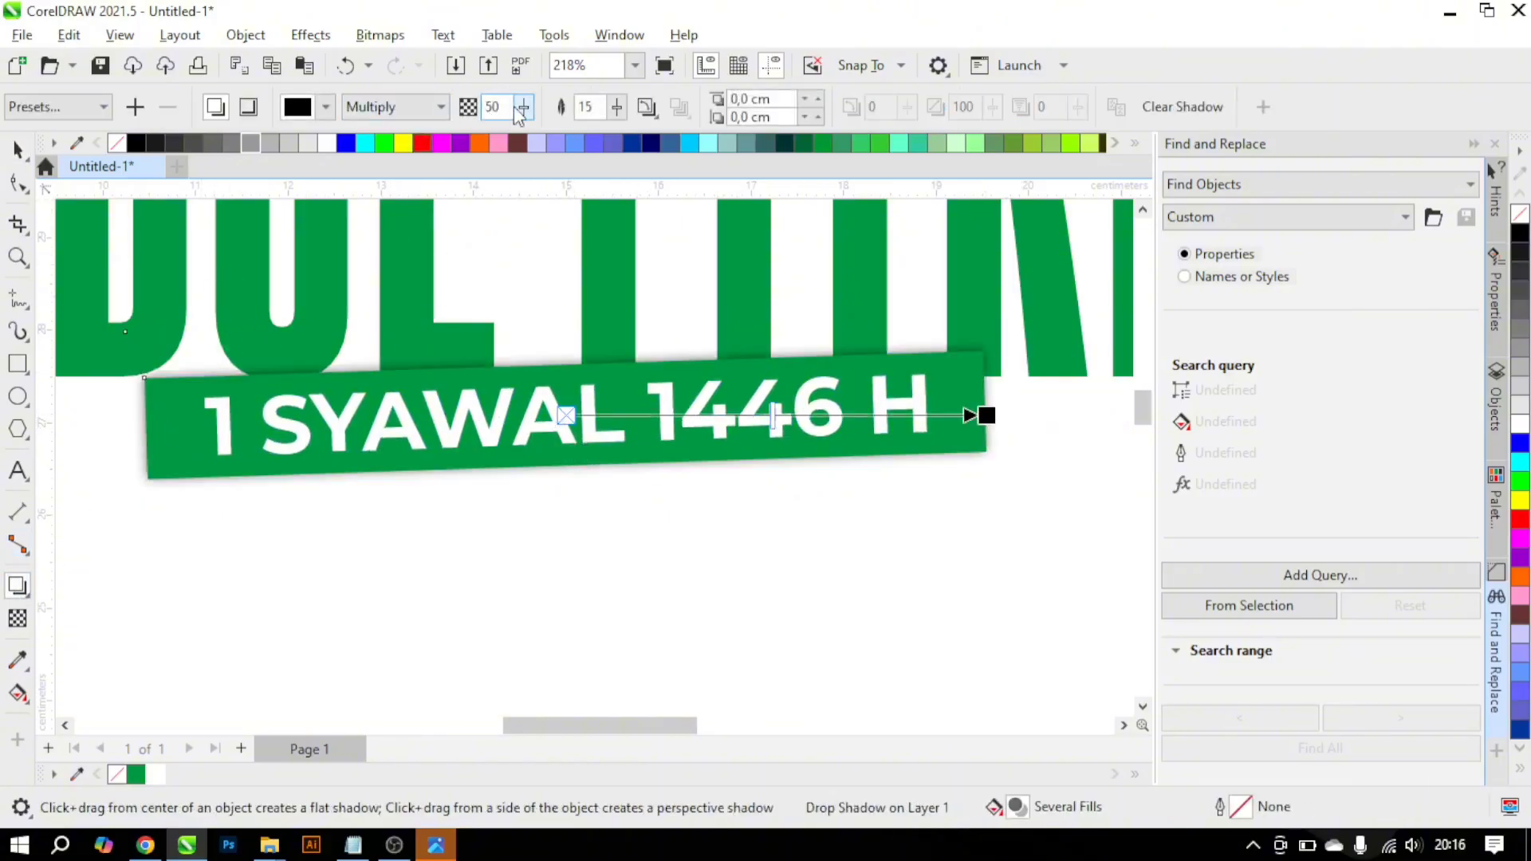
{"action": "left_click_drag", "start_coordinate": [517, 109], "coordinate": [528, 143]}
{"action": "scroll", "coordinate": [620, 411], "scroll_direction": "down", "scroll_amount": 3}
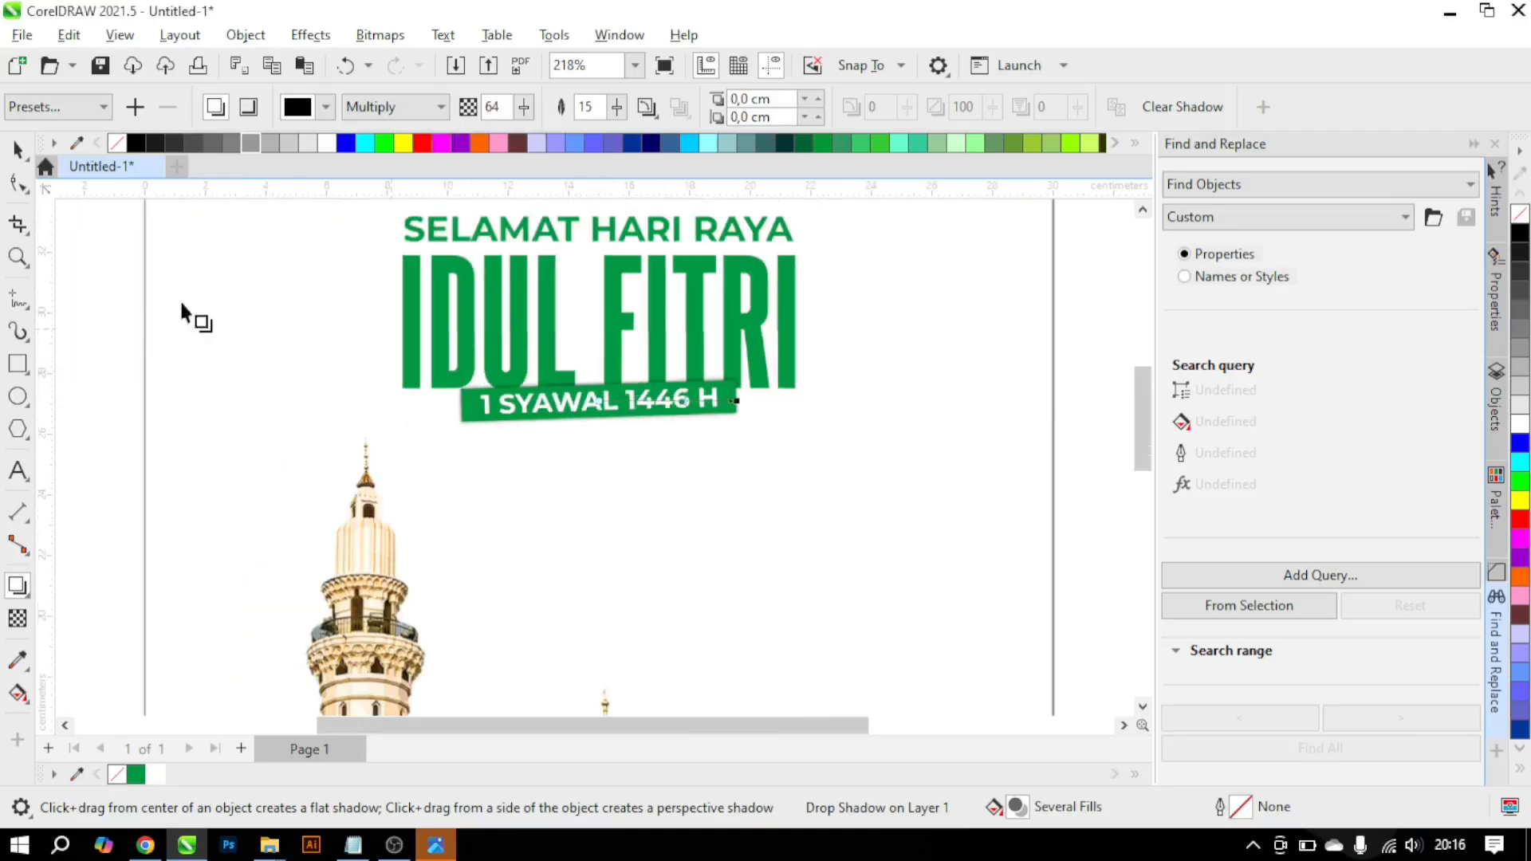
{"action": "left_click", "coordinate": [19, 151]}
{"action": "key", "text": "Escape"}
{"action": "left_click_drag", "start_coordinate": [558, 347], "coordinate": [689, 415]}
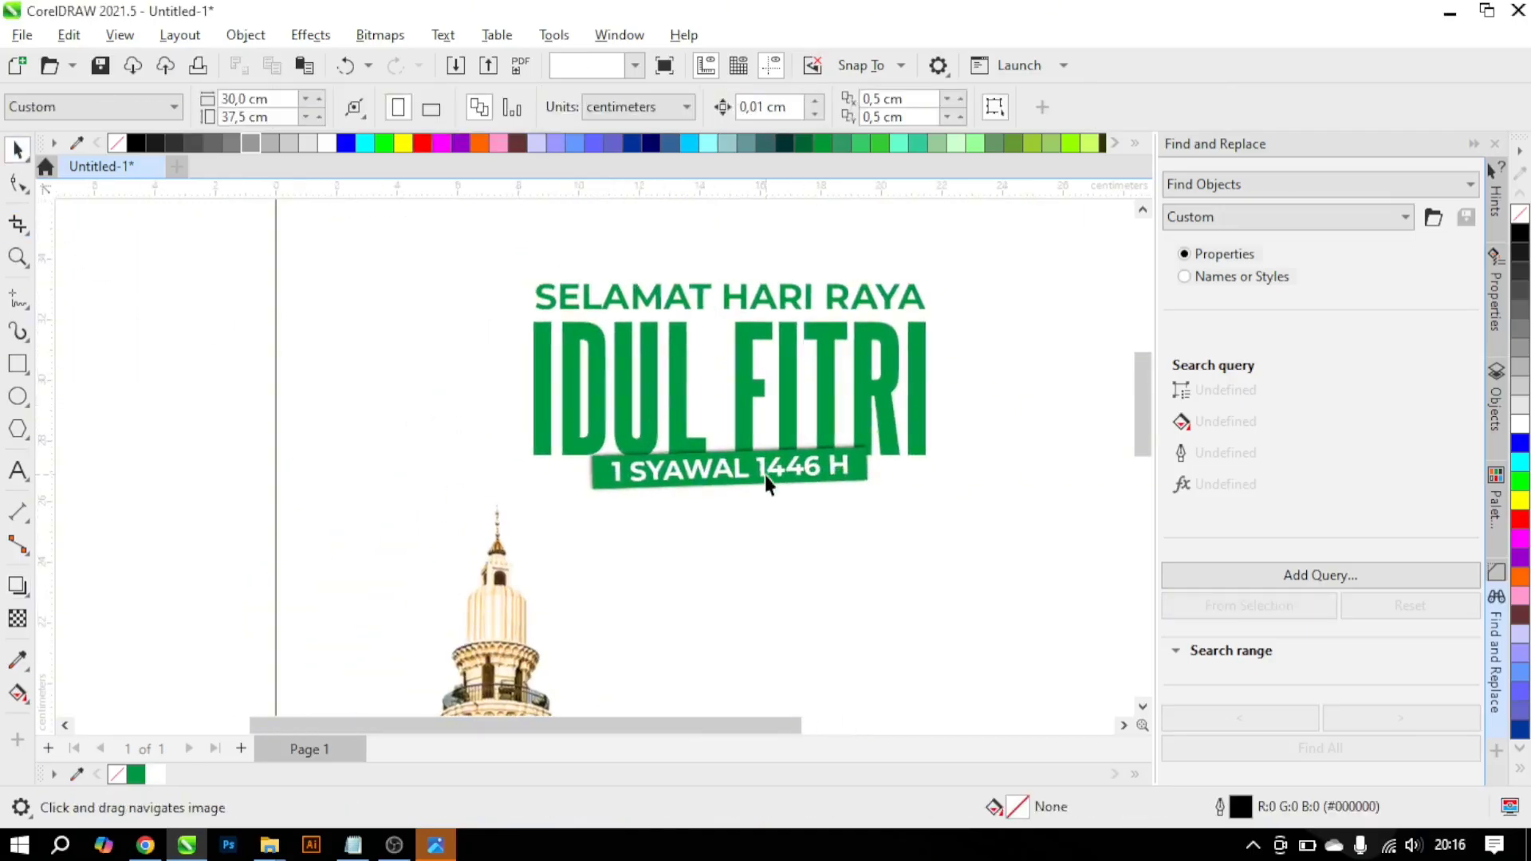
{"action": "left_click", "coordinate": [764, 476]}
{"action": "scroll", "coordinate": [764, 475], "scroll_direction": "up", "scroll_amount": 2}
{"action": "left_click_drag", "start_coordinate": [916, 509], "coordinate": [709, 409]}
{"action": "scroll", "coordinate": [877, 500], "scroll_direction": "down", "scroll_amount": 4}
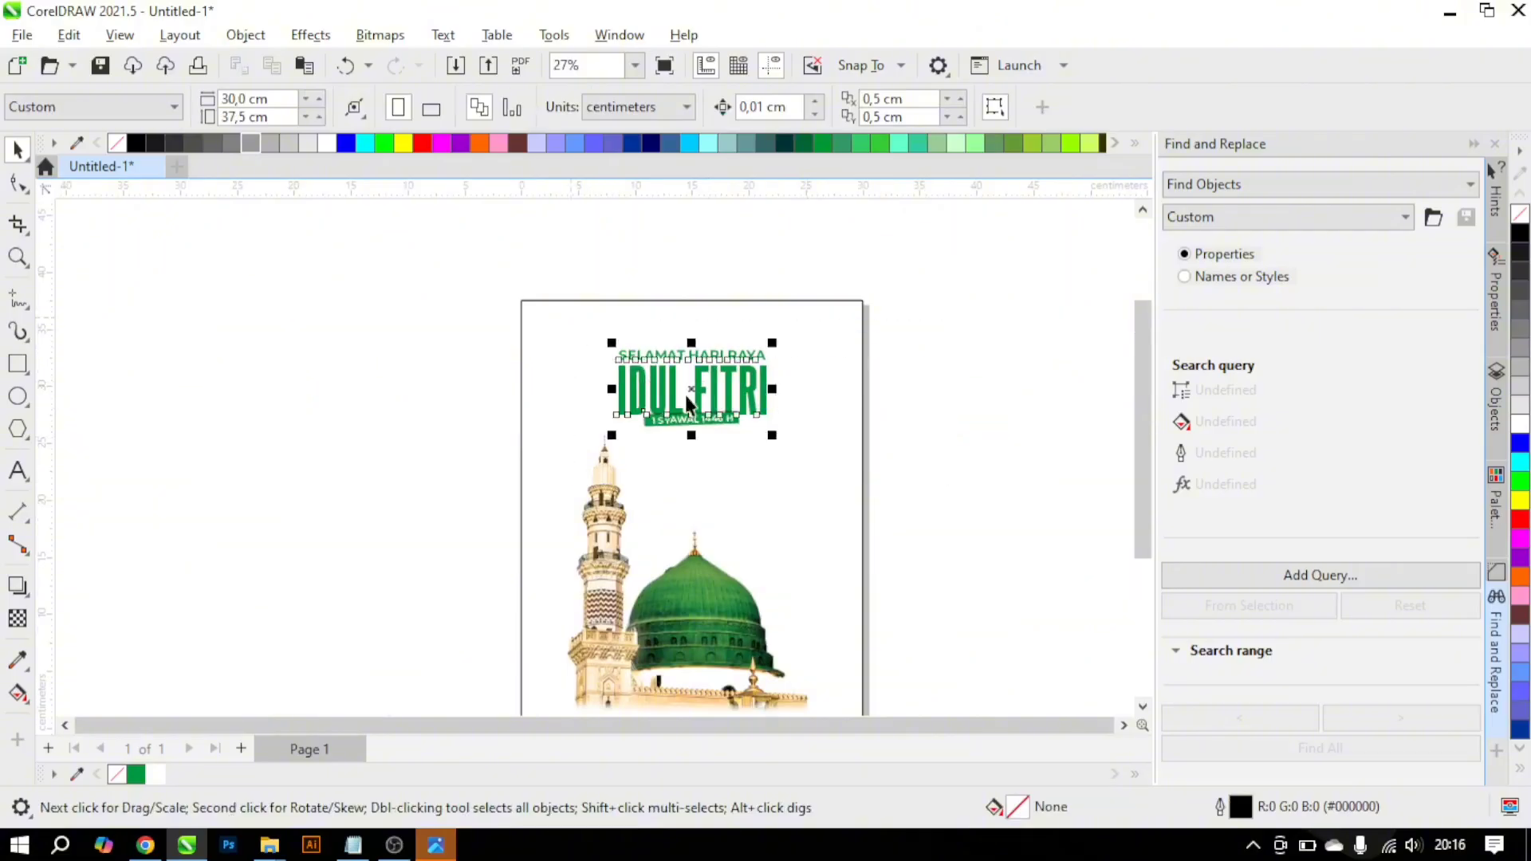
{"action": "scroll", "coordinate": [685, 403], "scroll_direction": "up", "scroll_amount": 2}
{"action": "left_click", "coordinate": [847, 399]}
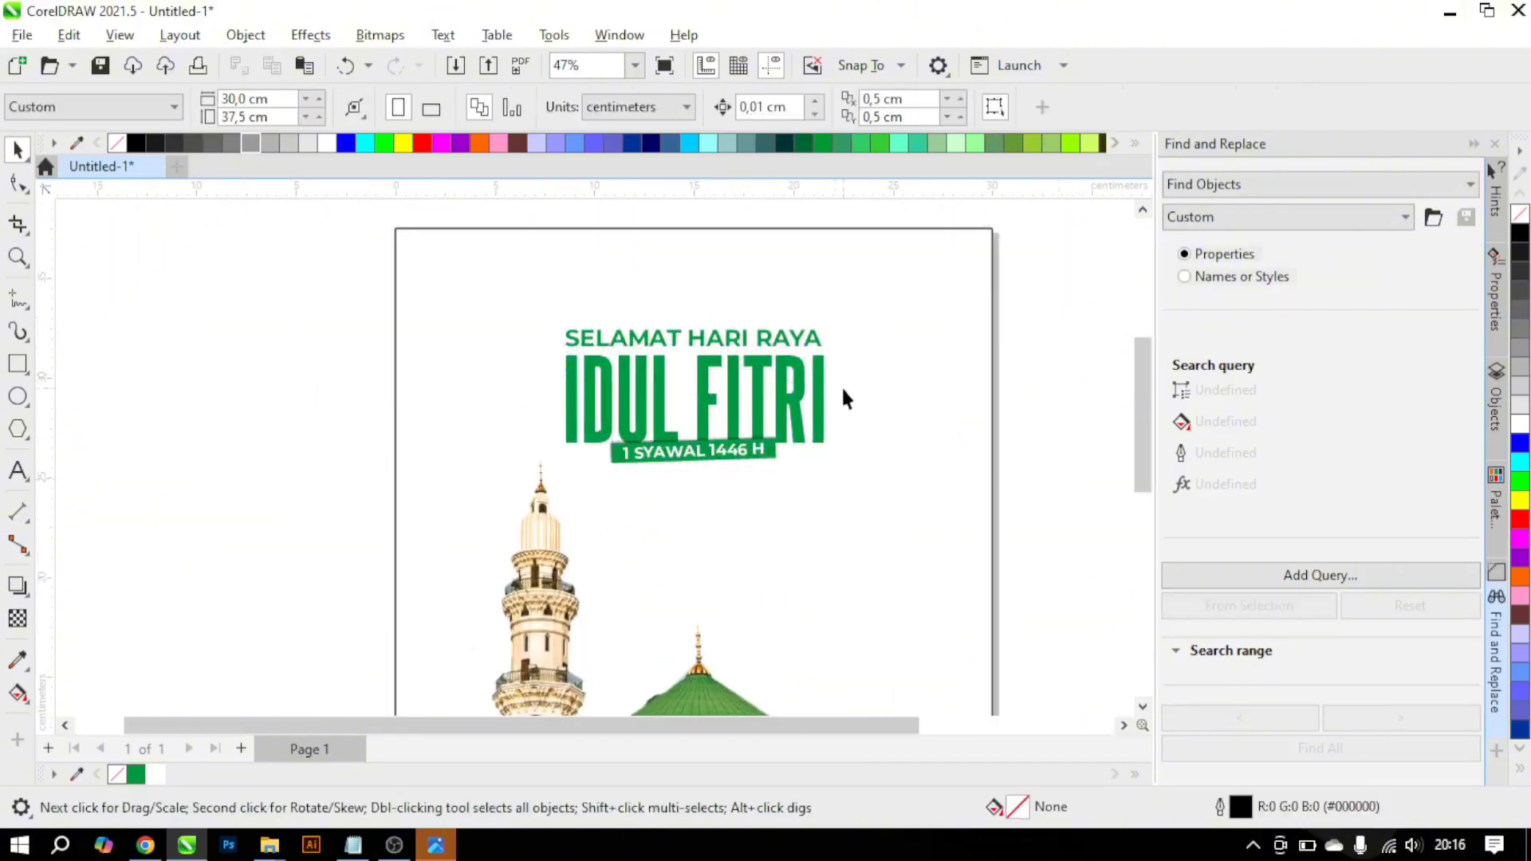
Step: Duplicate the SELAMAT HARI RAYA line below the date banner and change the copy's text to MOHON MAAF LAHIR DAN BATIN
{"action": "left_click_drag", "start_coordinate": [796, 341], "coordinate": [798, 499]}
{"action": "right_click", "coordinate": [797, 499]}
{"action": "double_click", "coordinate": [798, 500]}
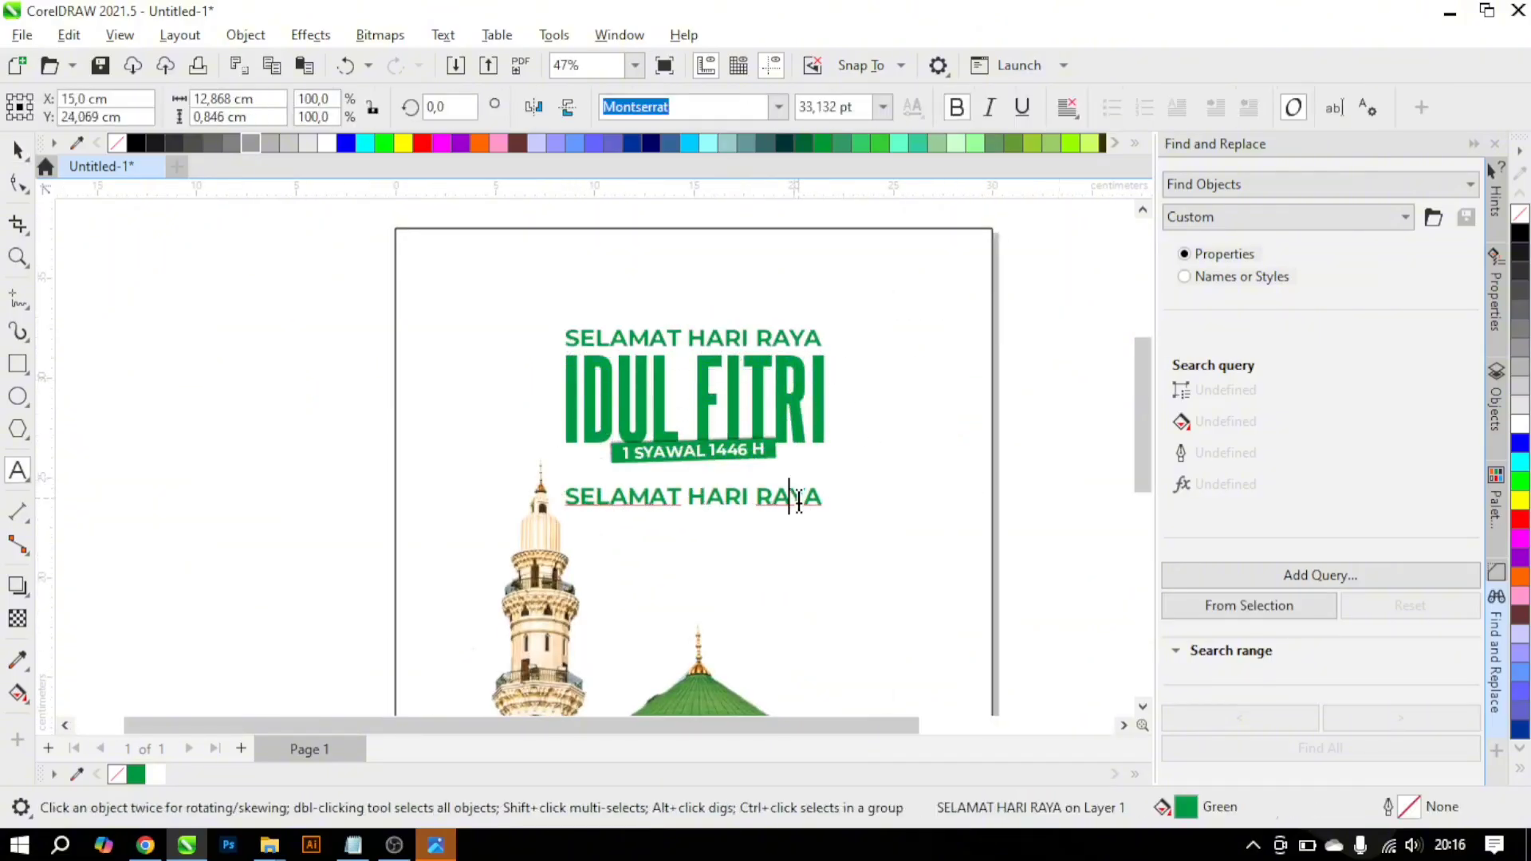
{"action": "key", "text": "ctrl+a"}
{"action": "type", "text": "MOHNO"}
{"action": "key", "text": "BackSpace"}
{"action": "key", "text": "BackSpace"}
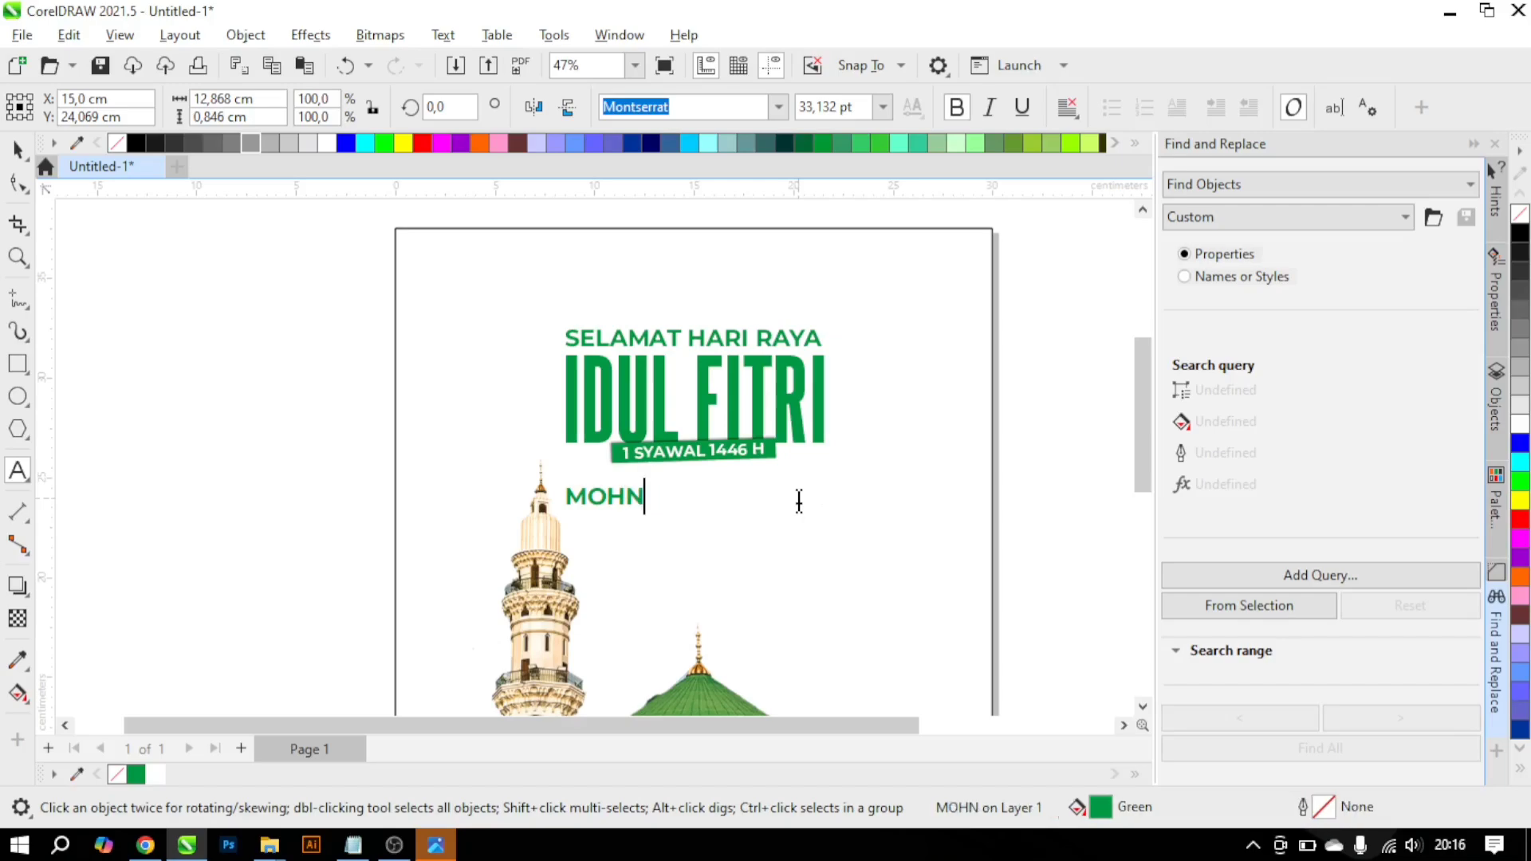
{"action": "type", "text": "ON MAAF LAHIR DAN BATIN"}
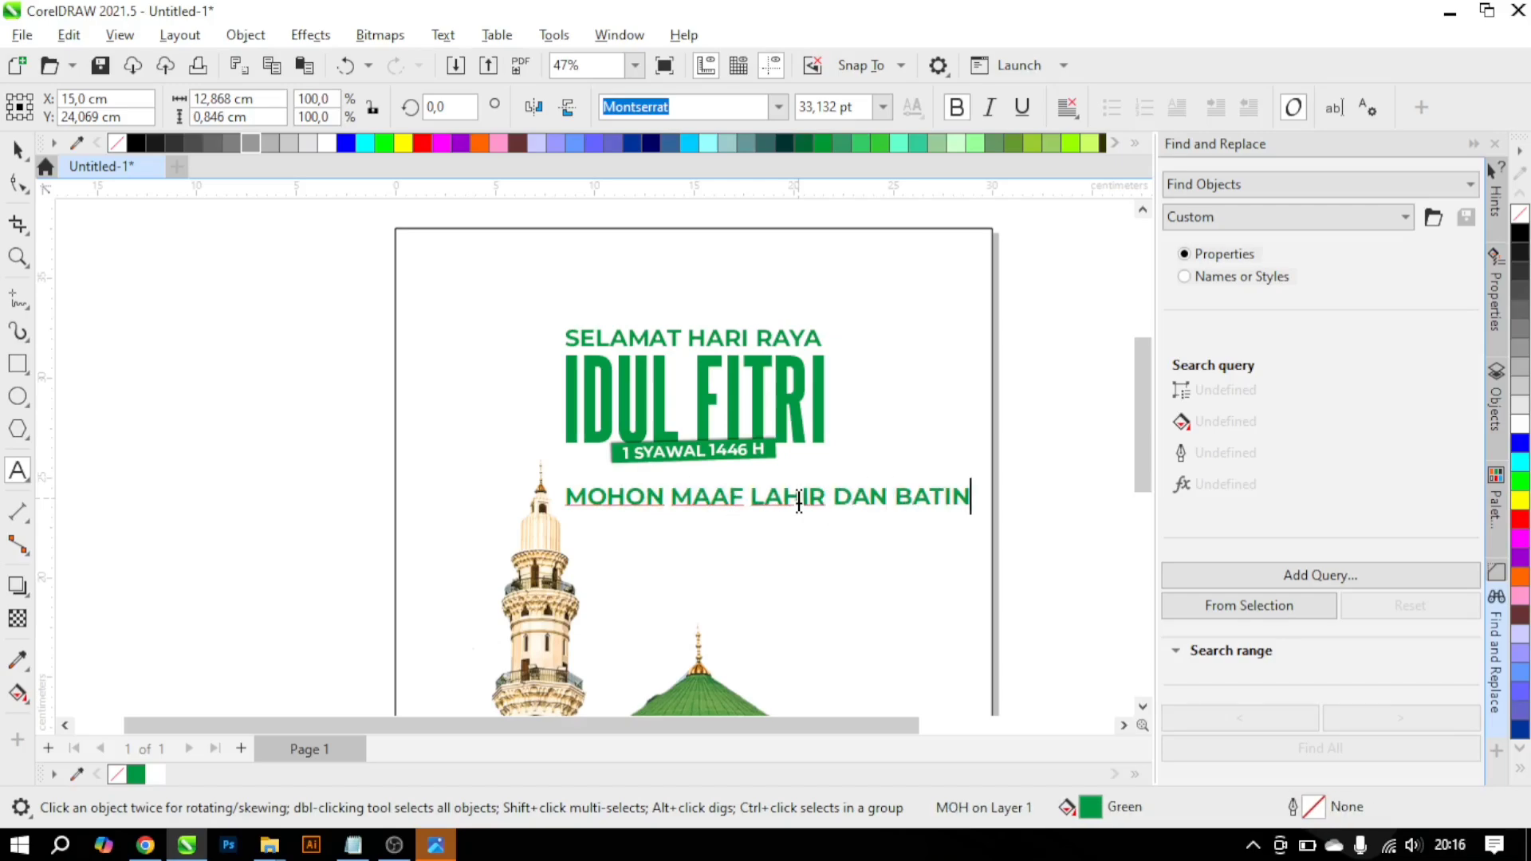
{"action": "key", "text": "Escape"}
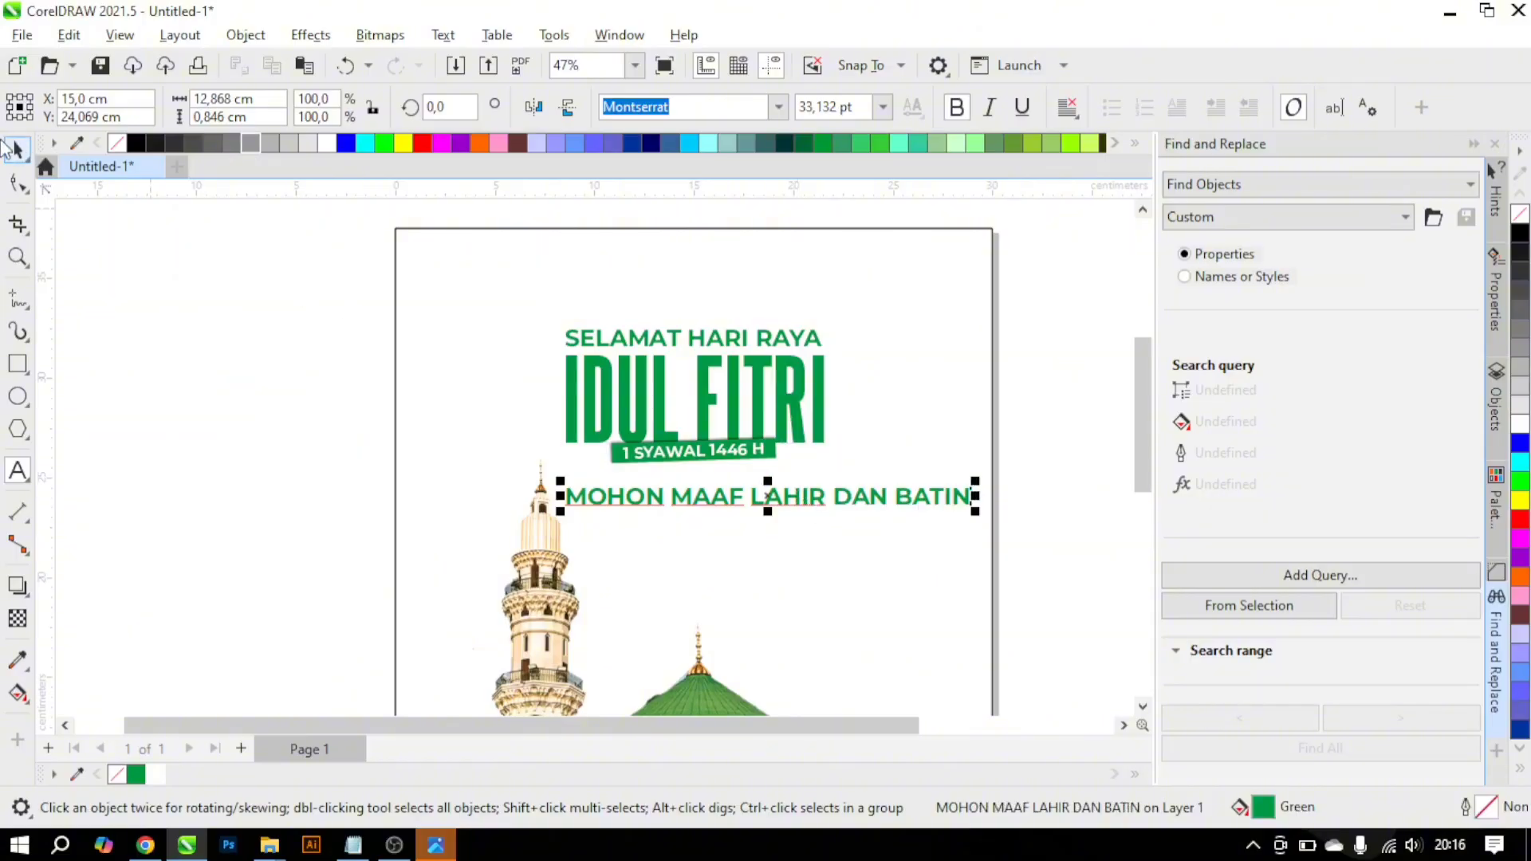
Step: Scale the MOHON MAAF LAHIR DAN BATIN line to about 12.9 cm wide and centre it closely under the date banner
{"action": "left_click_drag", "start_coordinate": [975, 511], "coordinate": [834, 452]}
{"action": "scroll", "coordinate": [793, 482], "scroll_direction": "up", "scroll_amount": 5}
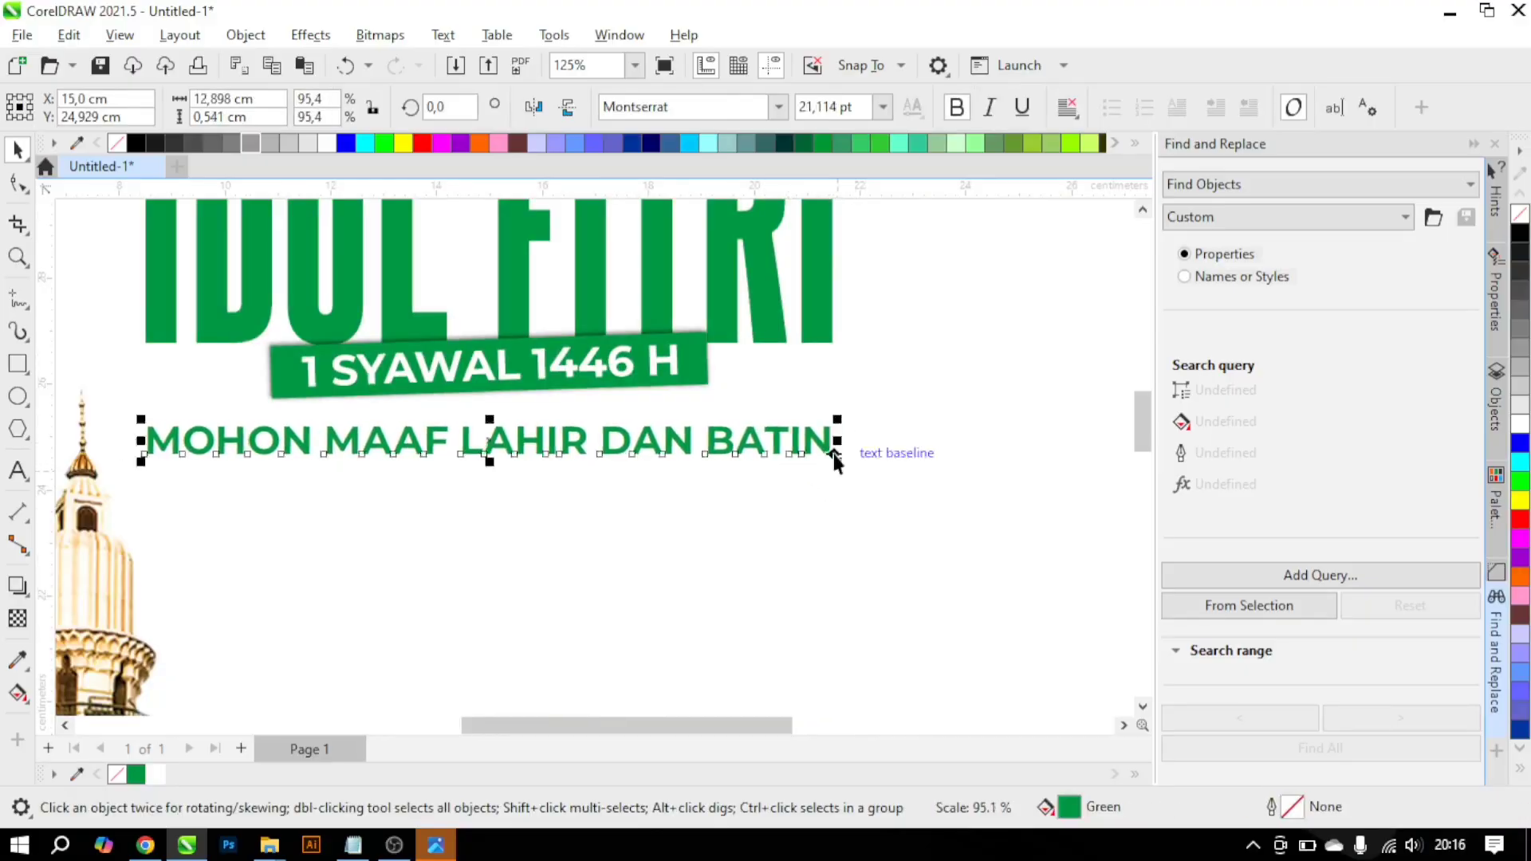
{"action": "scroll", "coordinate": [835, 453], "scroll_direction": "down", "scroll_amount": 4}
{"action": "left_click", "coordinate": [829, 396], "text": "shift"}
{"action": "scroll", "coordinate": [825, 405], "scroll_direction": "down", "scroll_amount": 1}
Step: Move all the heading lines together with the date banner slightly down the page
{"action": "left_click", "coordinate": [1053, 502]}
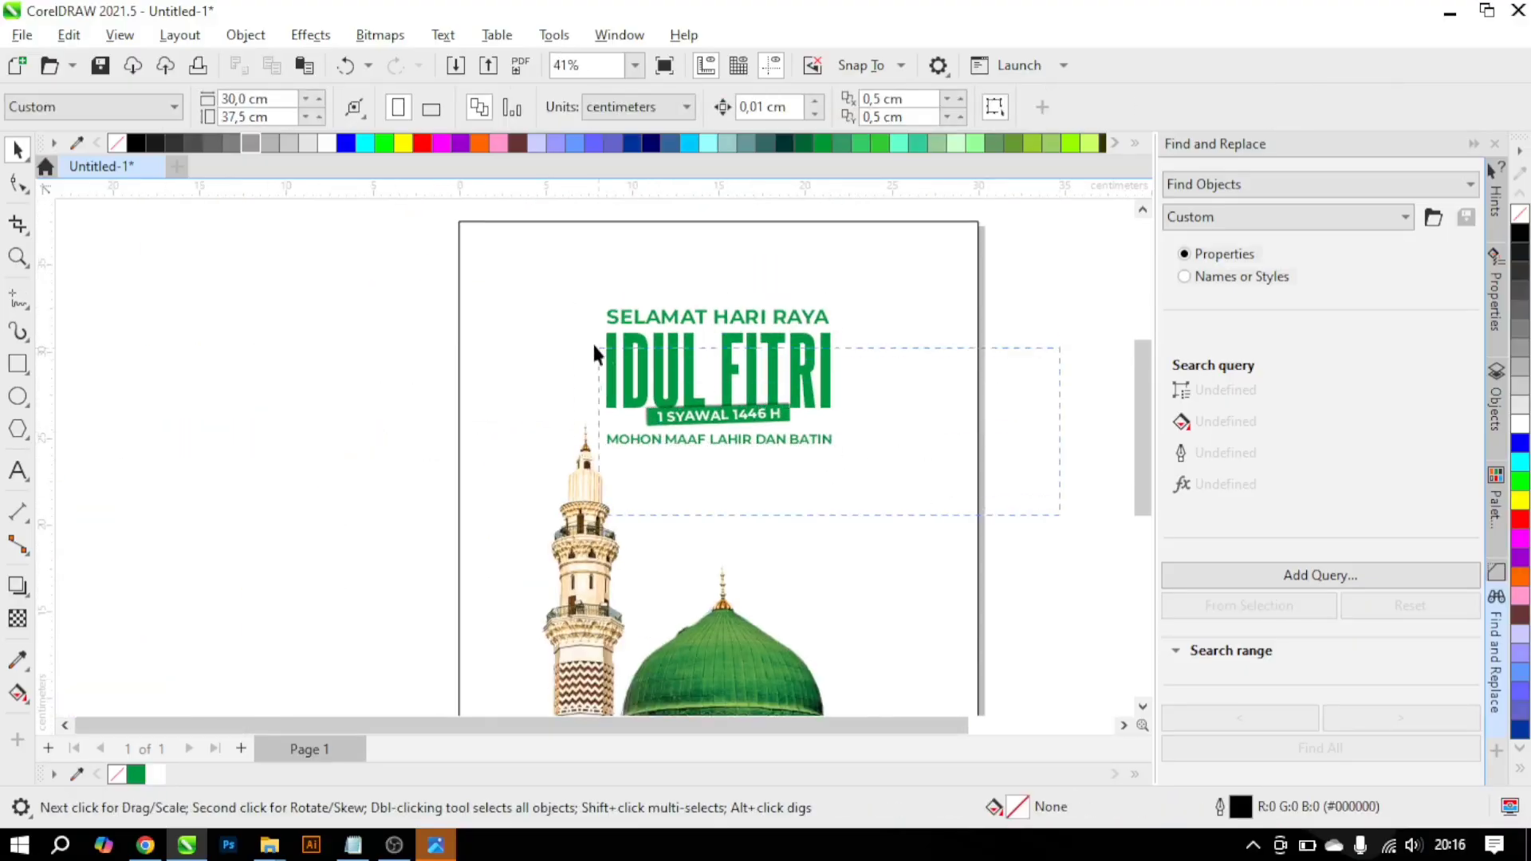
{"action": "left_click_drag", "start_coordinate": [594, 347], "coordinate": [572, 279]}
{"action": "scroll", "coordinate": [705, 391], "scroll_direction": "up", "scroll_amount": 3}
{"action": "left_click_drag", "start_coordinate": [740, 367], "coordinate": [740, 402]}
{"action": "left_click_drag", "start_coordinate": [821, 513], "coordinate": [711, 367]}
{"action": "left_click", "coordinate": [1029, 403]}
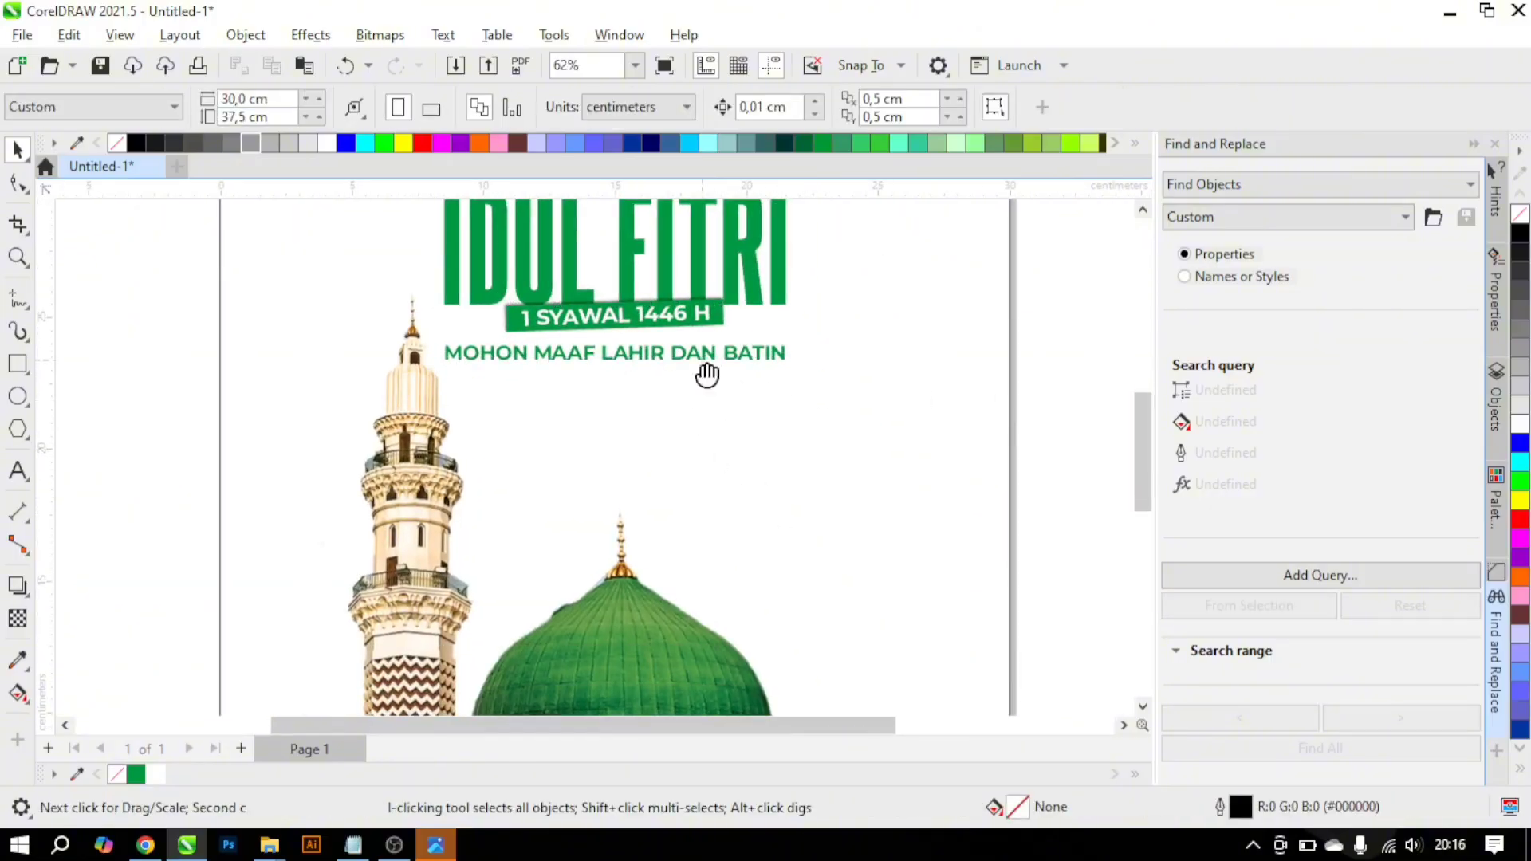
Step: Bring the ARAB TAQOBALLAHU file from the KONSEP folder into the poster, beside the heading text
{"action": "key", "text": "alt+Tab"}
{"action": "left_click", "coordinate": [709, 195]}
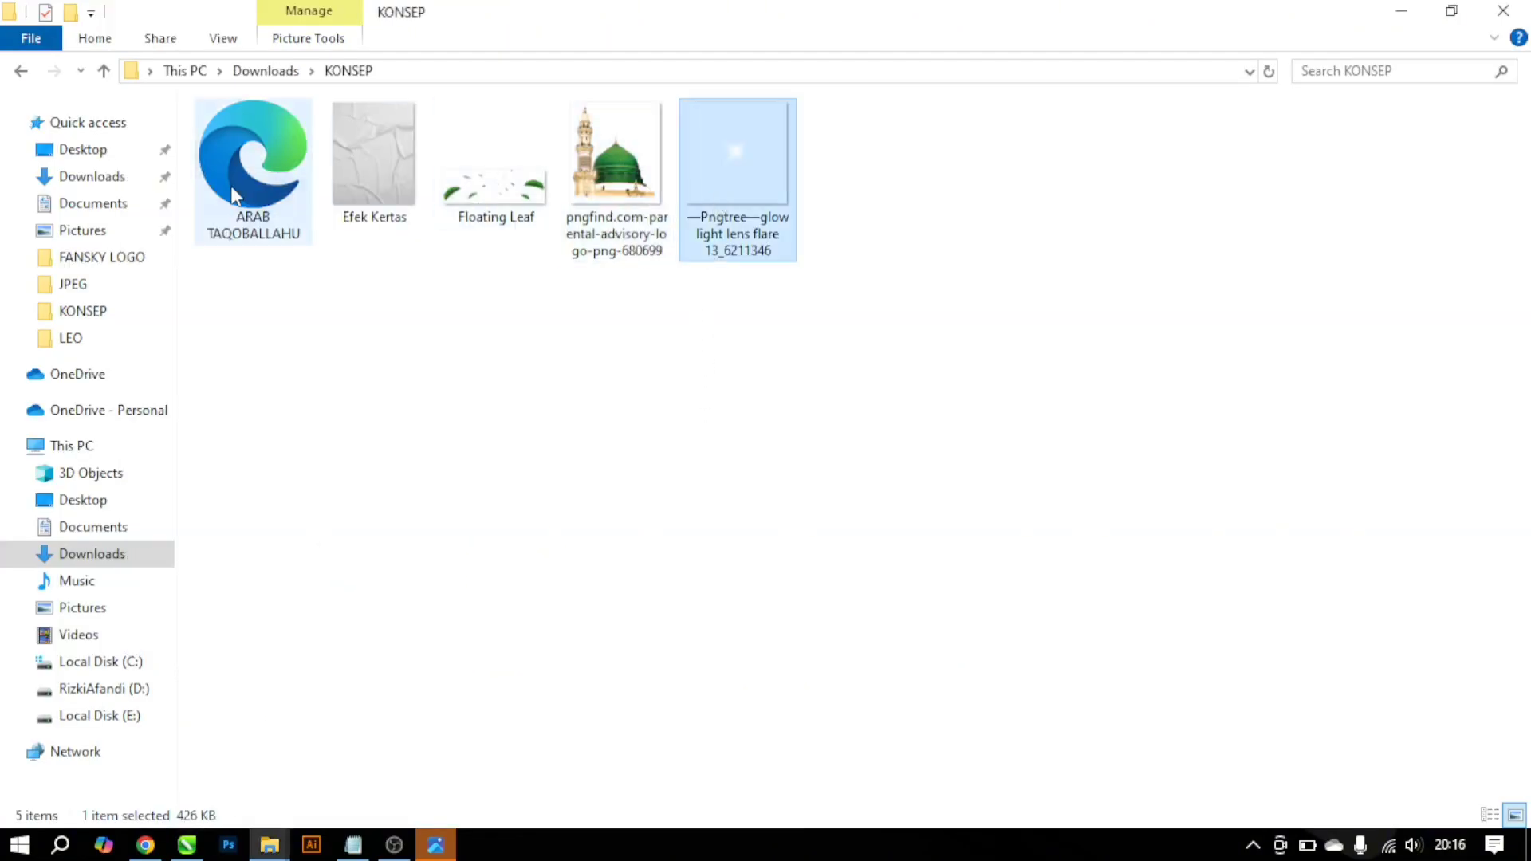
{"action": "left_click_drag", "start_coordinate": [235, 195], "coordinate": [854, 456]}
{"action": "left_click", "coordinate": [1031, 434]}
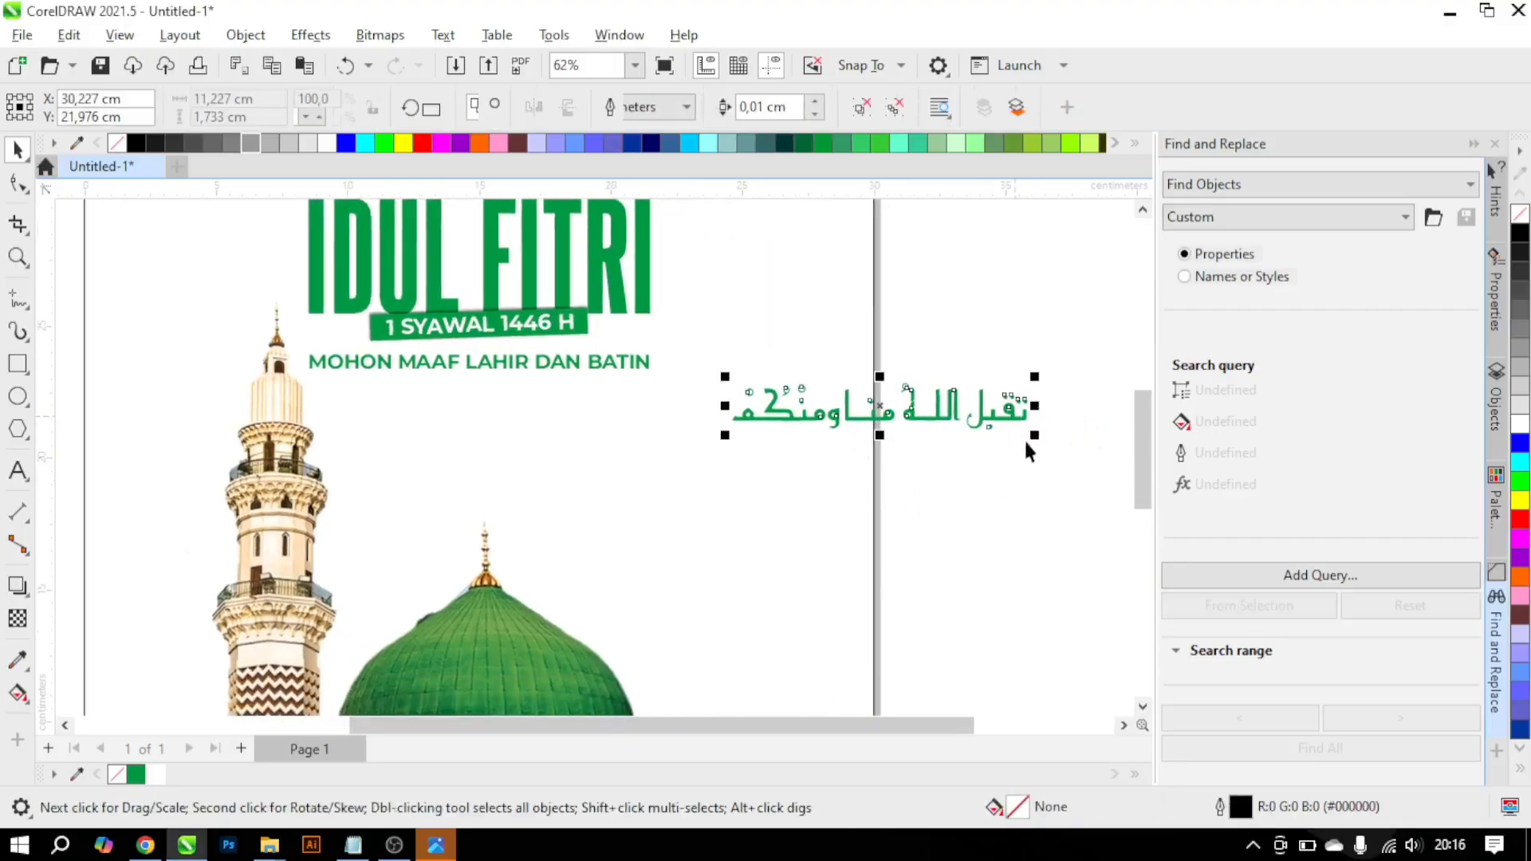
Step: Shrink the Arabic calligraphy to about 9.7 cm wide and centre it just below the MOHON MAAF LAHIR DAN BATIN line
{"action": "left_click_drag", "start_coordinate": [1037, 433], "coordinate": [999, 431]}
{"action": "left_click", "coordinate": [633, 365], "text": "shift"}
{"action": "key", "text": "c"}
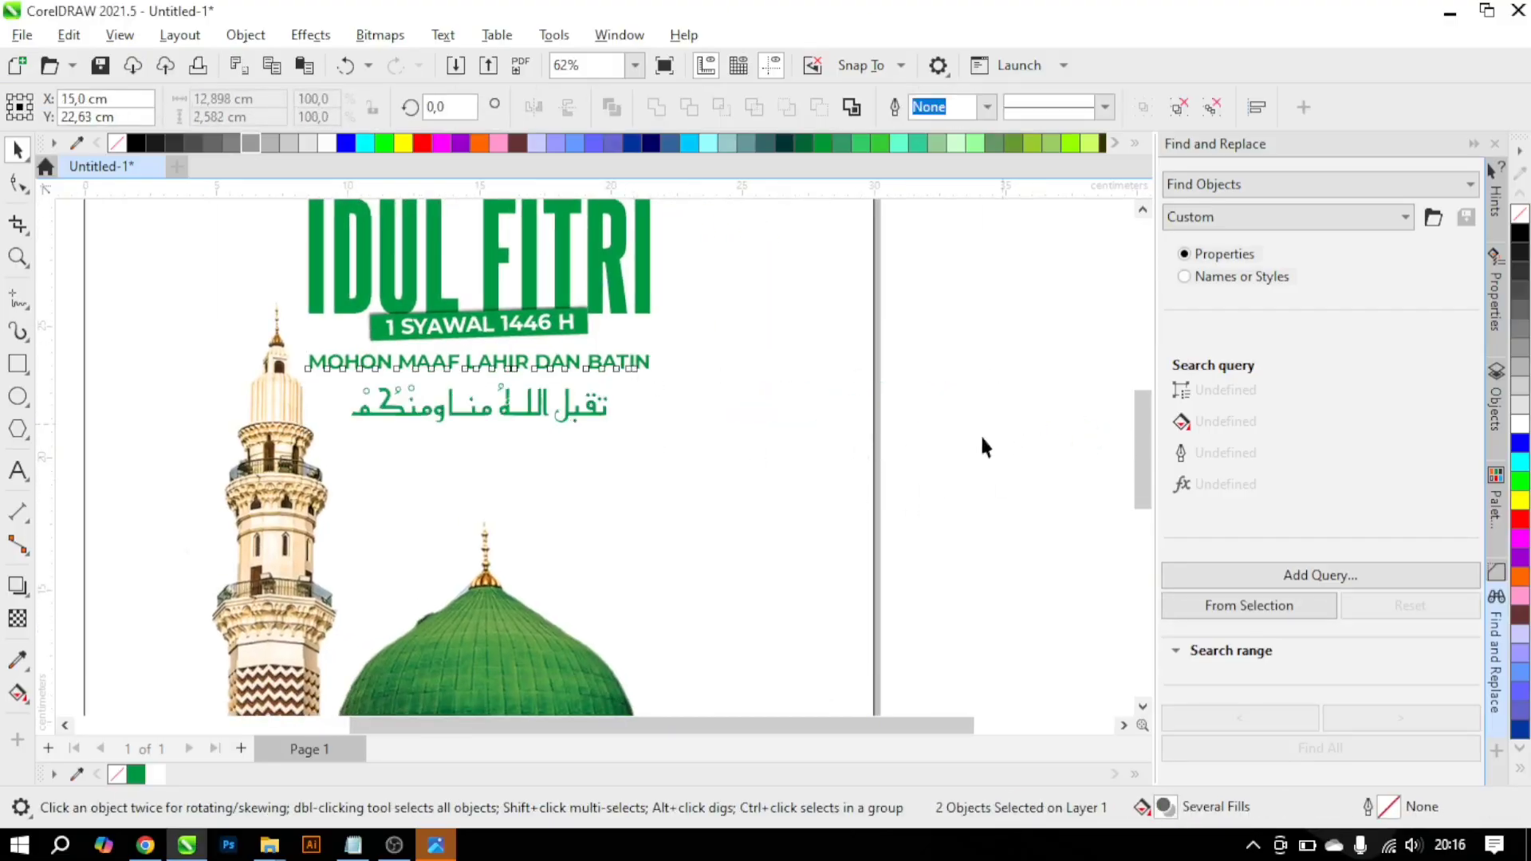
{"action": "left_click", "coordinate": [600, 369]}
{"action": "scroll", "coordinate": [600, 368], "scroll_direction": "up", "scroll_amount": 5}
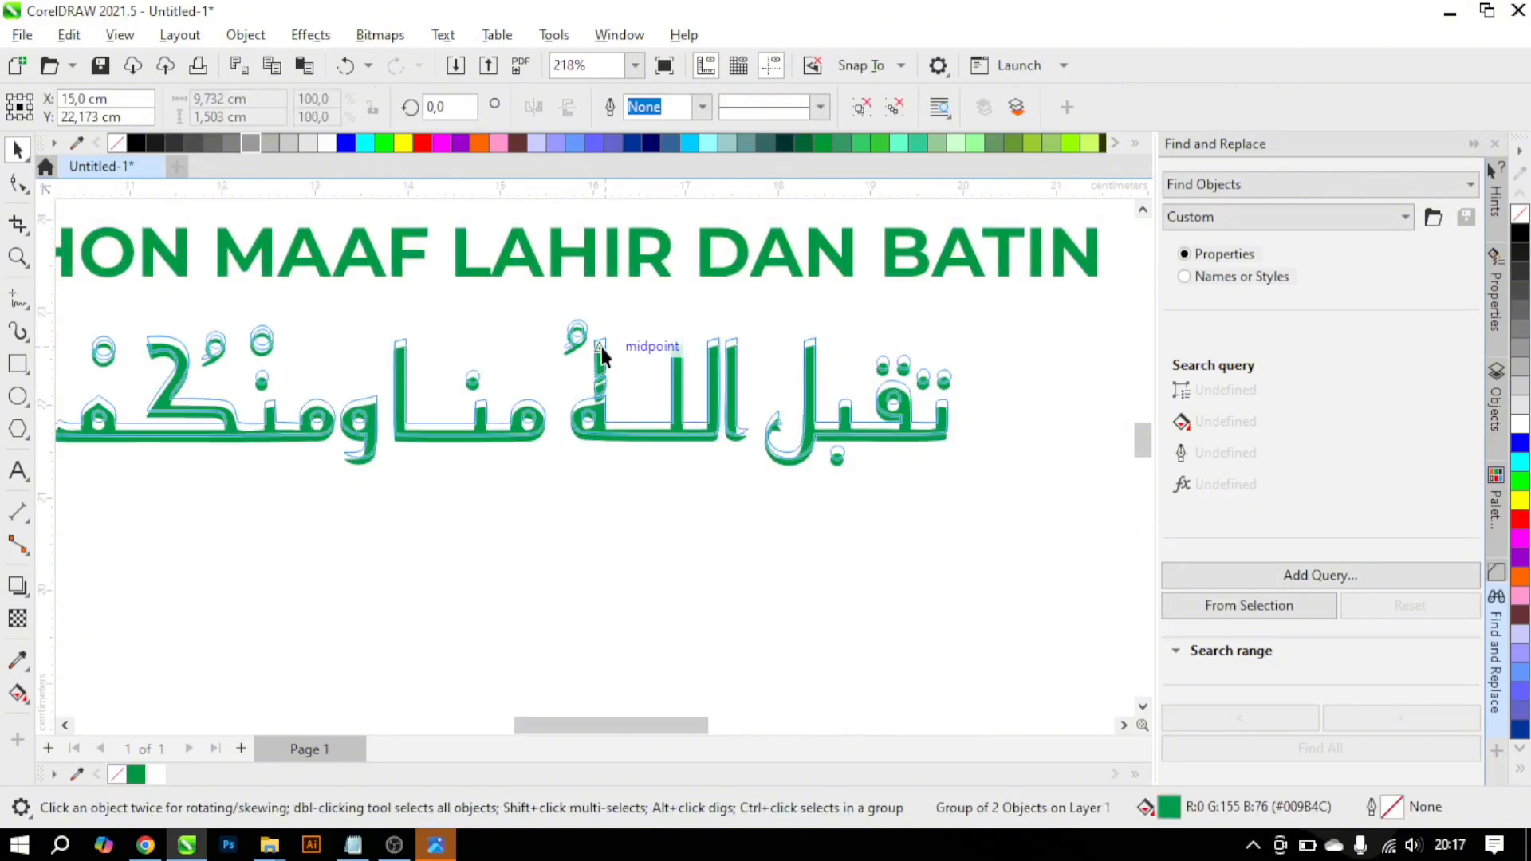
Step: Duplicate the MOHON MAAF LAHIR DAN BATIN line below the Arabic calligraphy and scale the copy to about 11.8 cm wide
{"action": "scroll", "coordinate": [602, 355], "scroll_direction": "down", "scroll_amount": 1}
{"action": "left_click", "coordinate": [596, 272]}
{"action": "left_click_drag", "start_coordinate": [597, 354], "coordinate": [592, 517]}
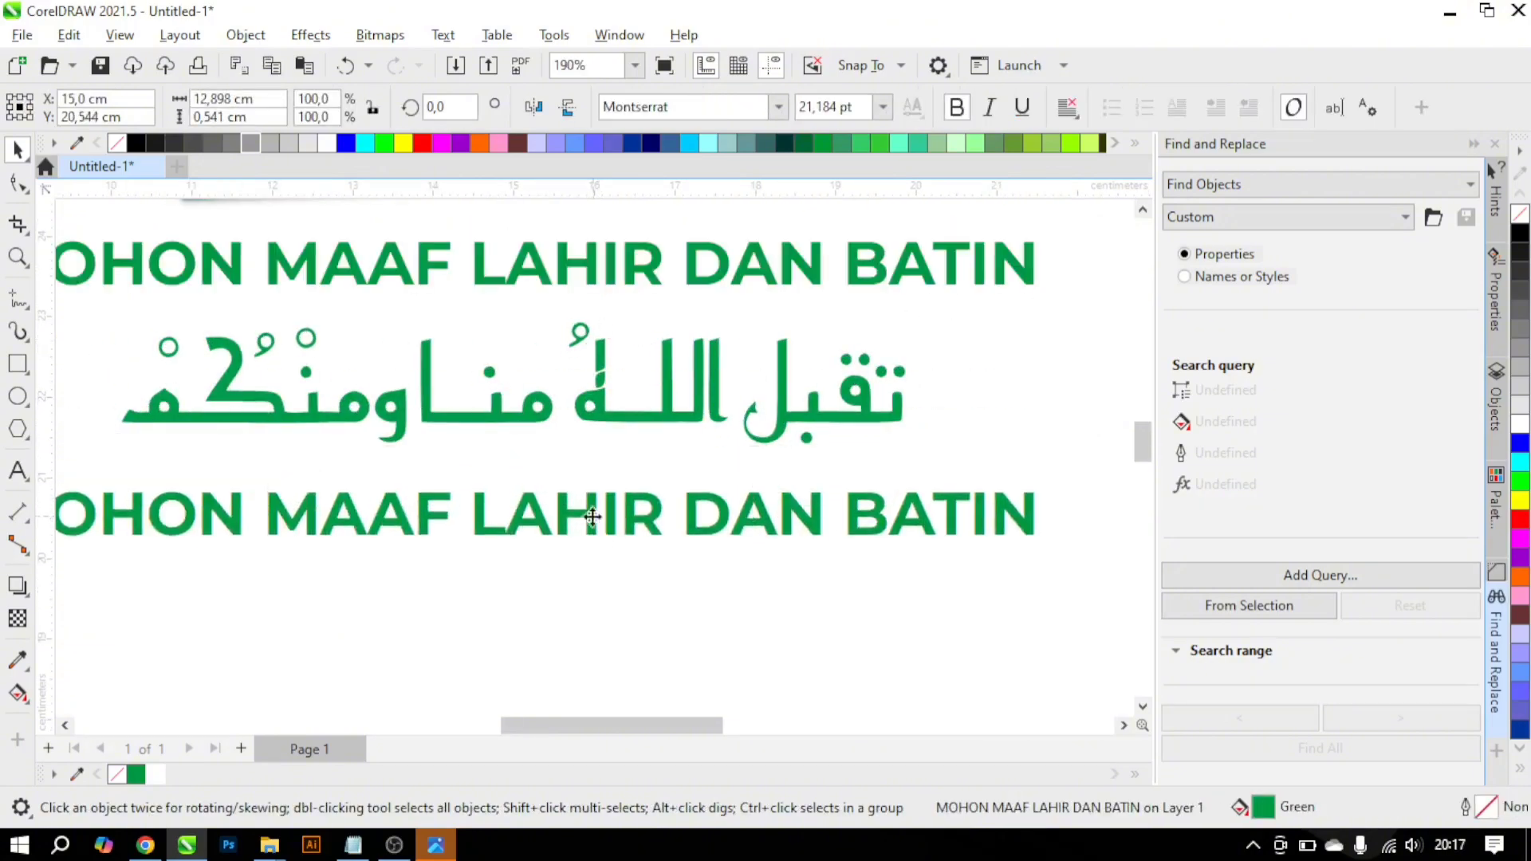
{"action": "left_click_drag", "start_coordinate": [1041, 544], "coordinate": [995, 548]}
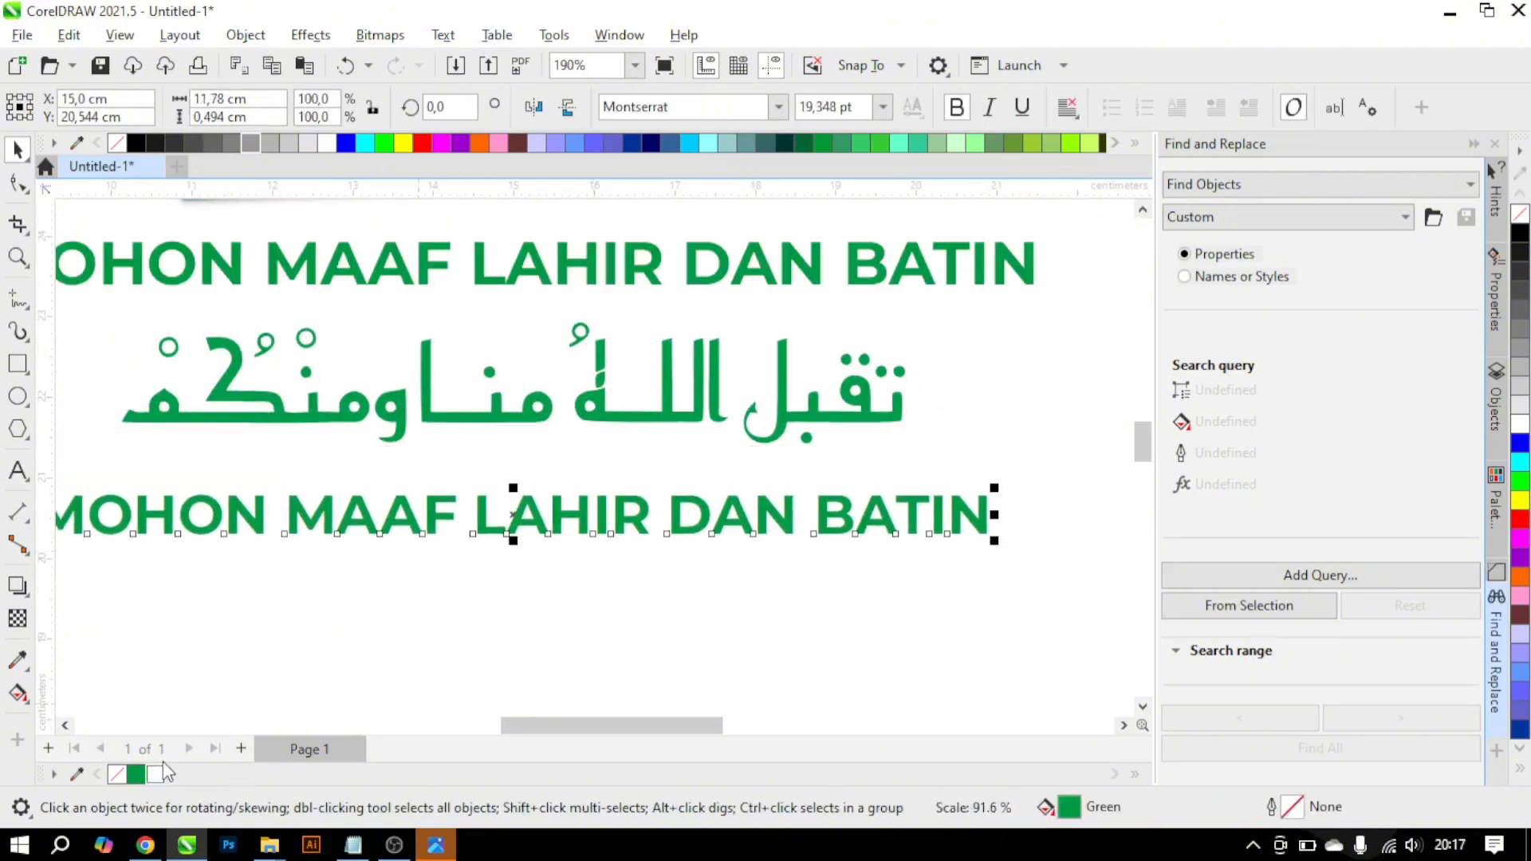
Step: Change the duplicated line below the Arabic calligraphy to read MASJID NURUL UMMAH
{"action": "double_click", "coordinate": [332, 520]}
{"action": "key", "text": "ctrl+a"}
{"action": "type", "text": "MAS"}
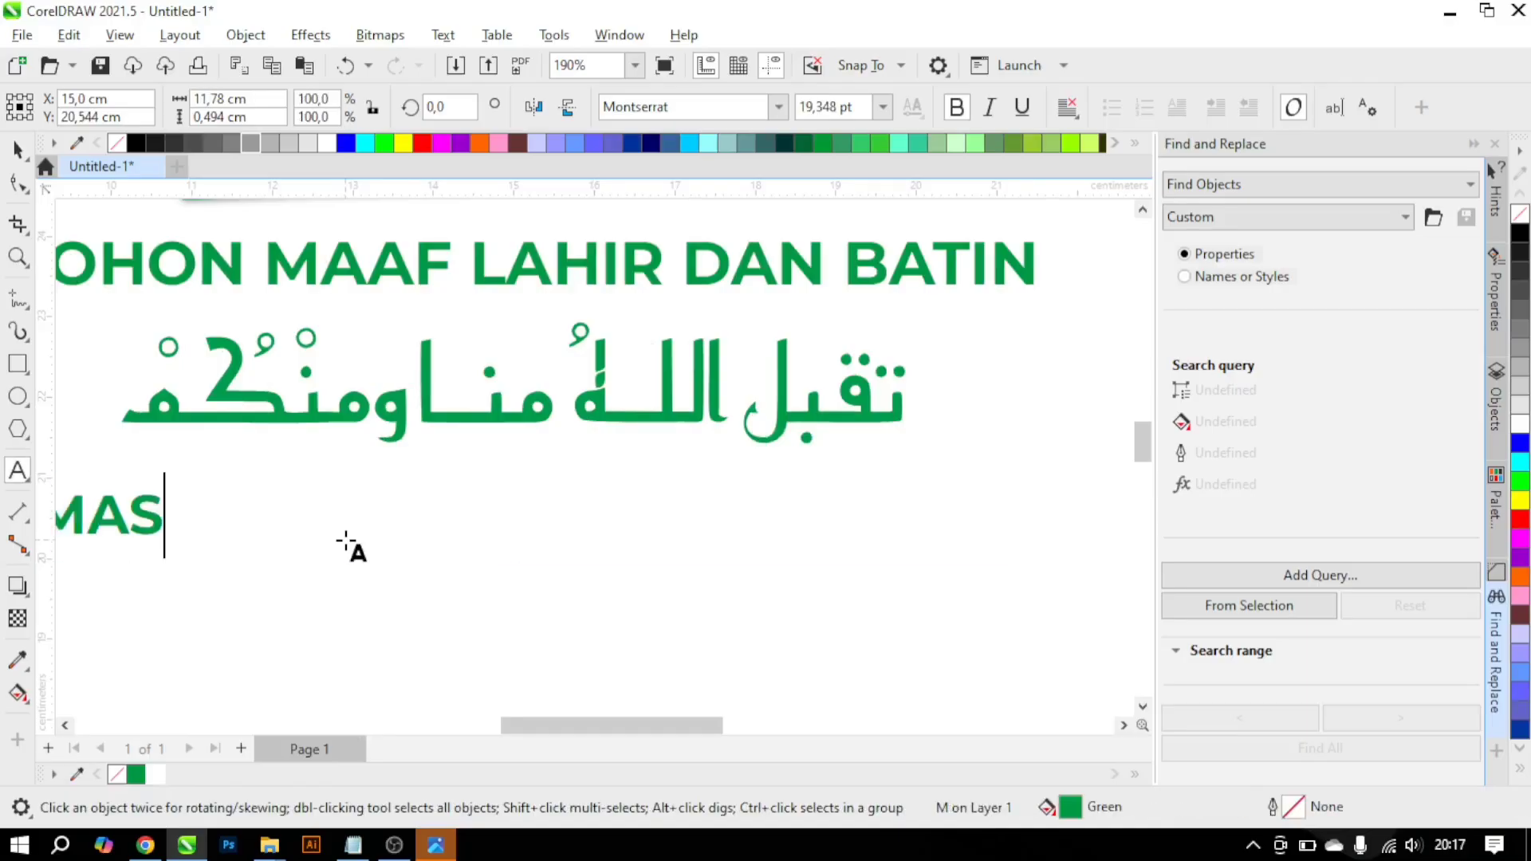
{"action": "type", "text": "JID NURUL UM"}
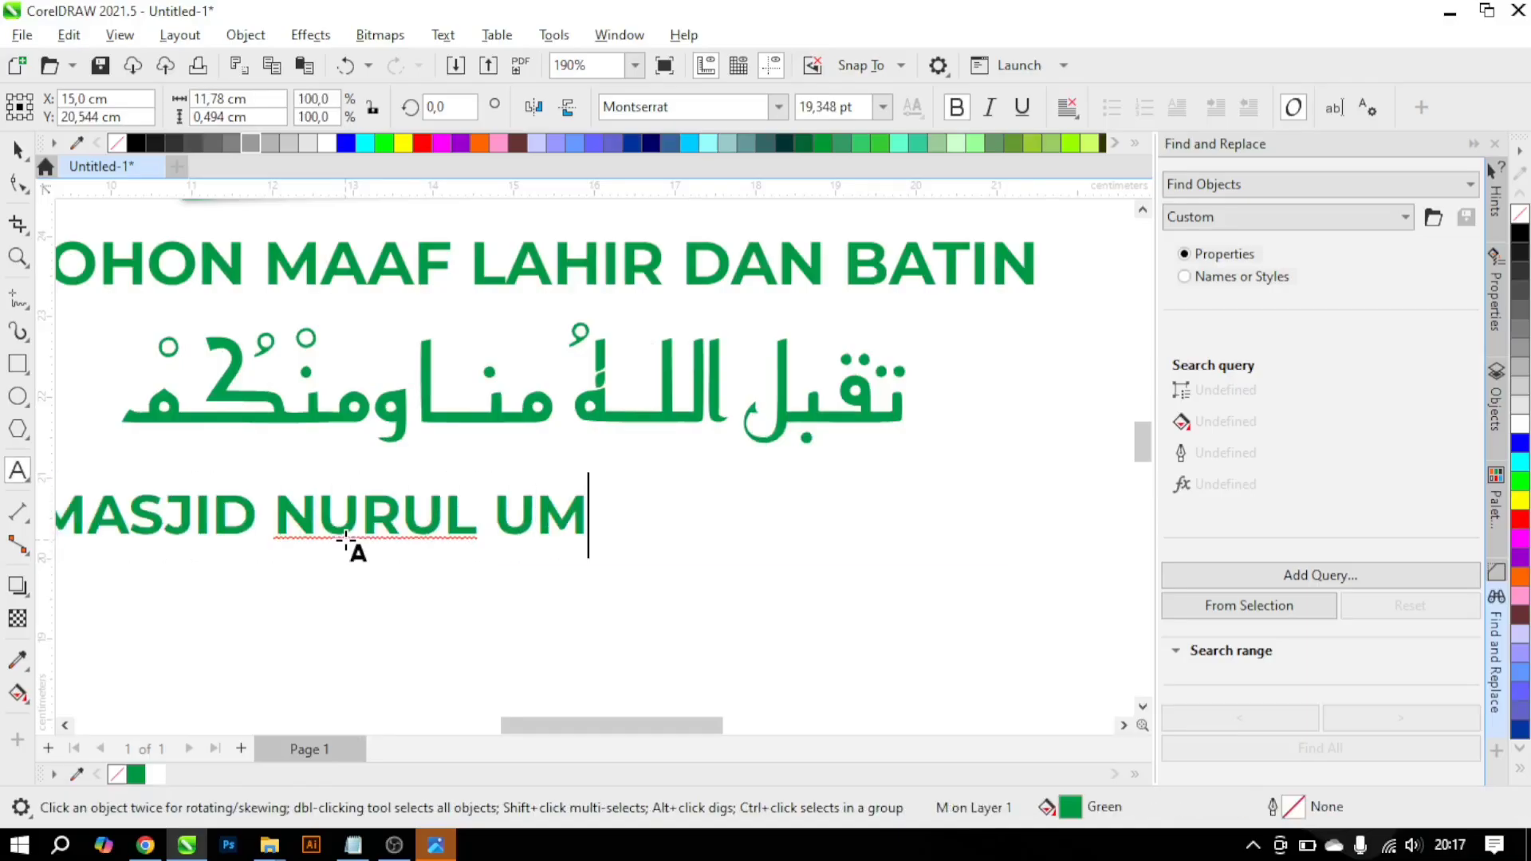
{"action": "type", "text": "MAH"}
{"action": "key", "text": "Escape"}
{"action": "left_click", "coordinate": [20, 150]}
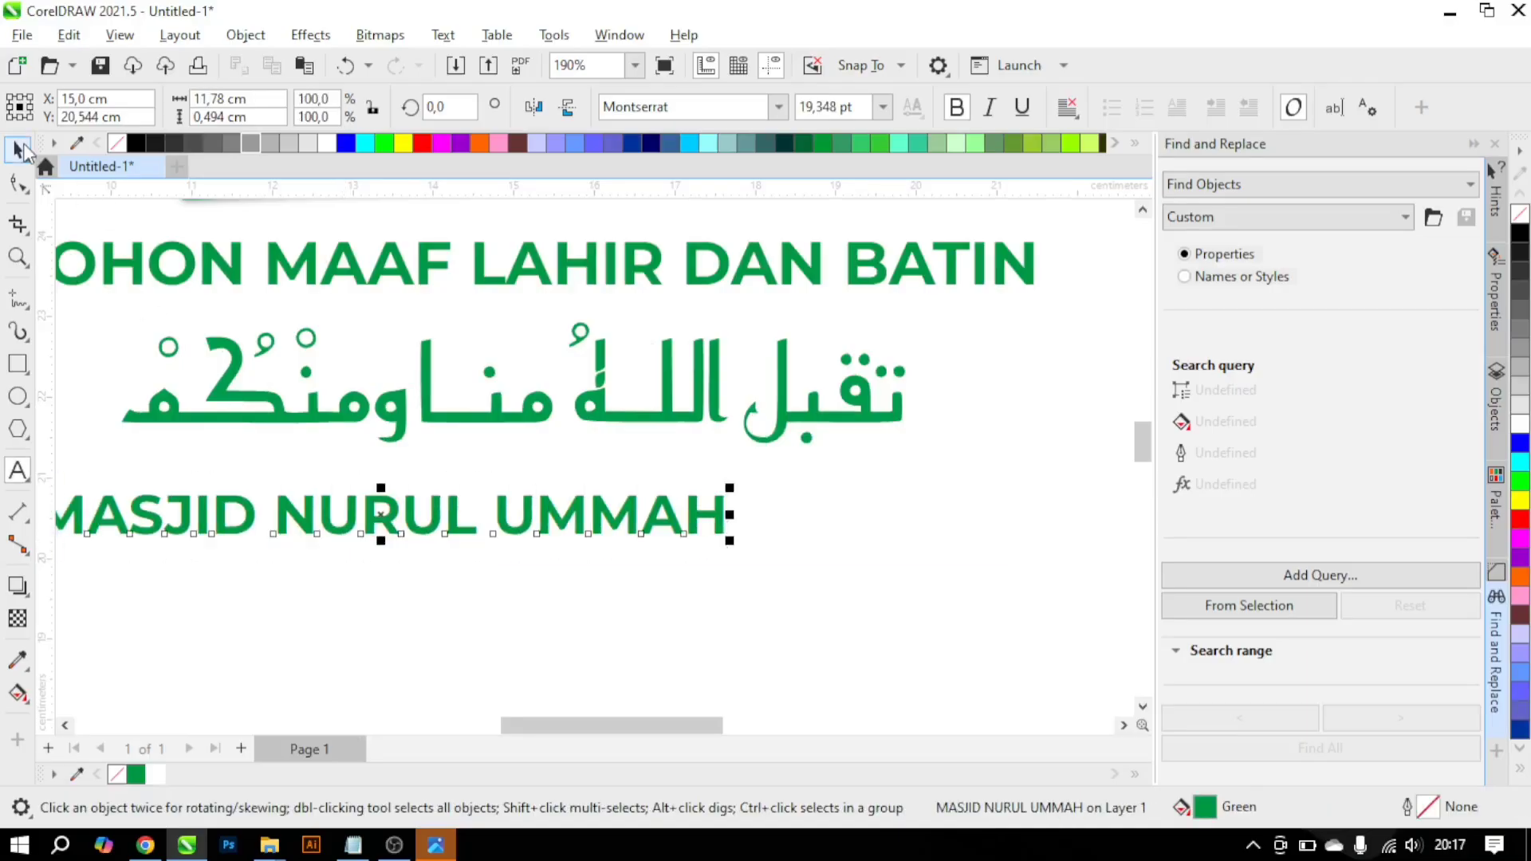
Step: Draw a rectangle about 9.6 cm wide and 0.8 cm high around the MASJID NURUL UMMAH text
{"action": "scroll", "coordinate": [665, 424], "scroll_direction": "down", "scroll_amount": 3}
{"action": "left_click", "coordinate": [666, 485]}
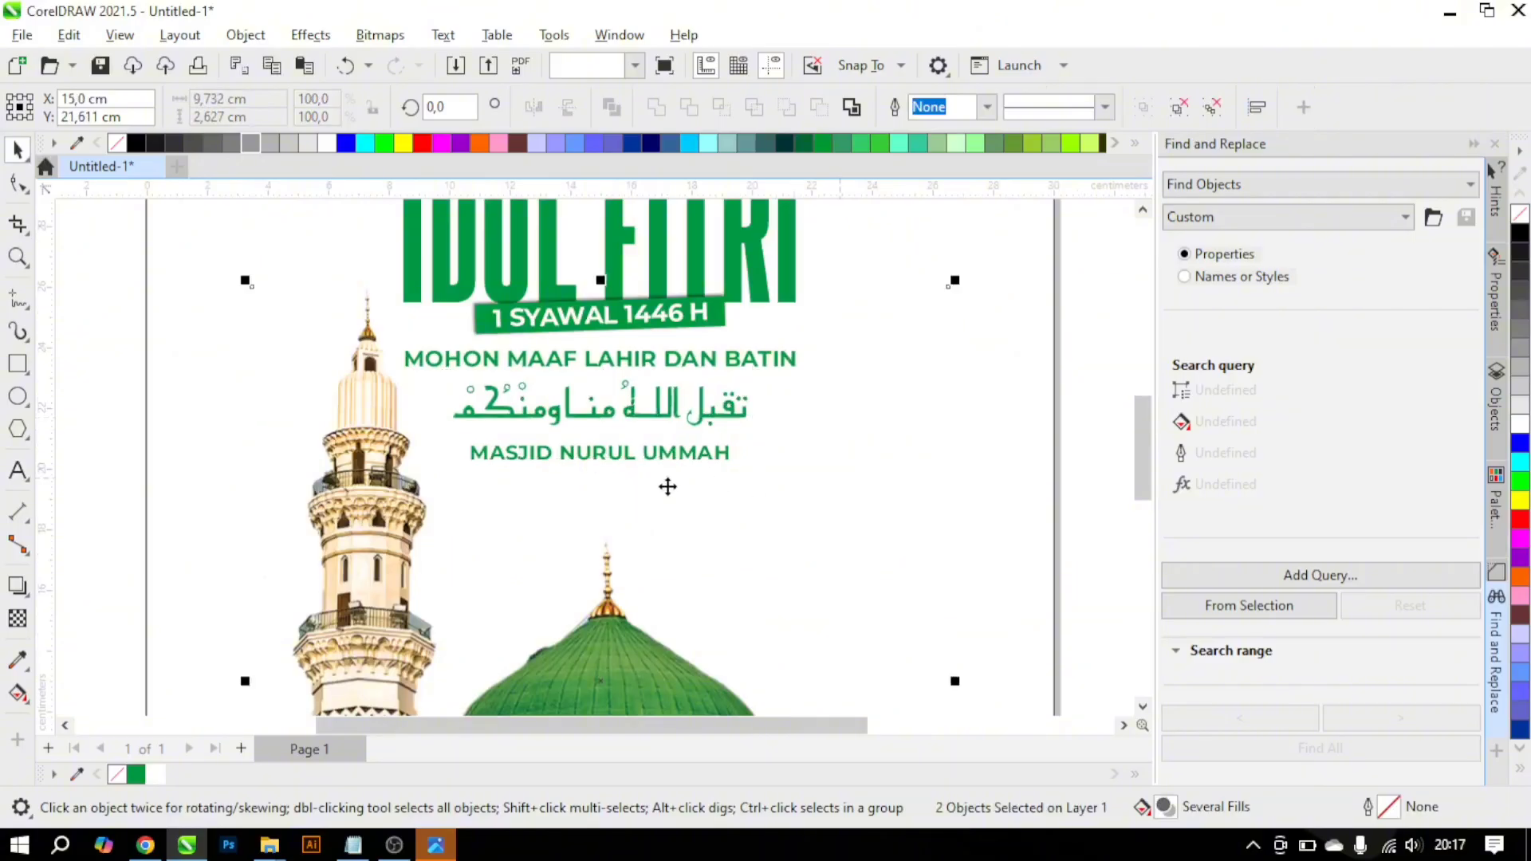
{"action": "scroll", "coordinate": [327, 449], "scroll_direction": "up", "scroll_amount": 3}
{"action": "left_click", "coordinate": [17, 364]}
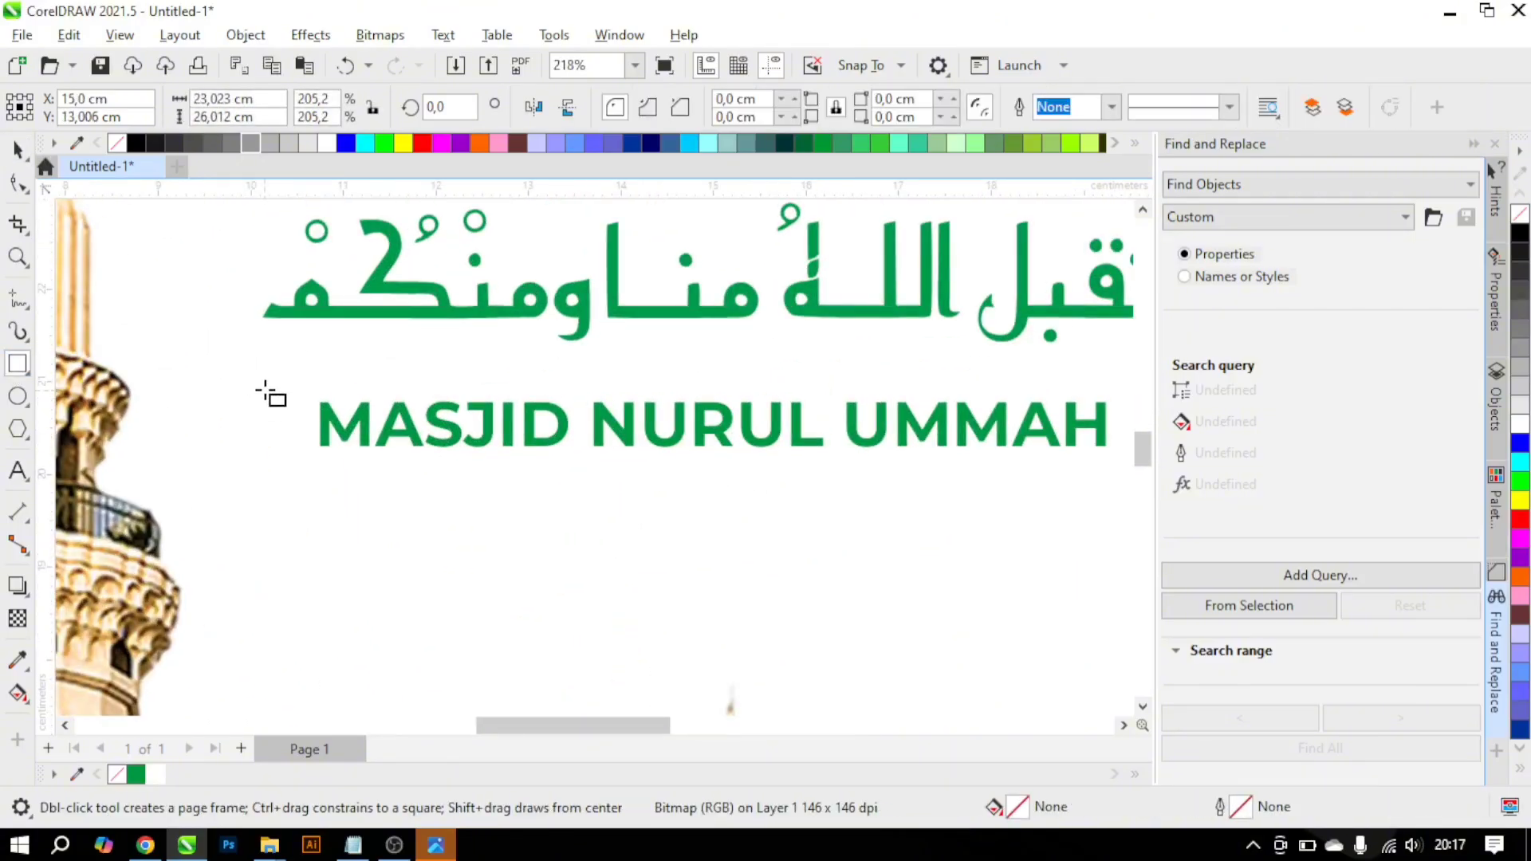
{"action": "left_click_drag", "start_coordinate": [265, 390], "coordinate": [996, 452]}
{"action": "left_click", "coordinate": [28, 147]}
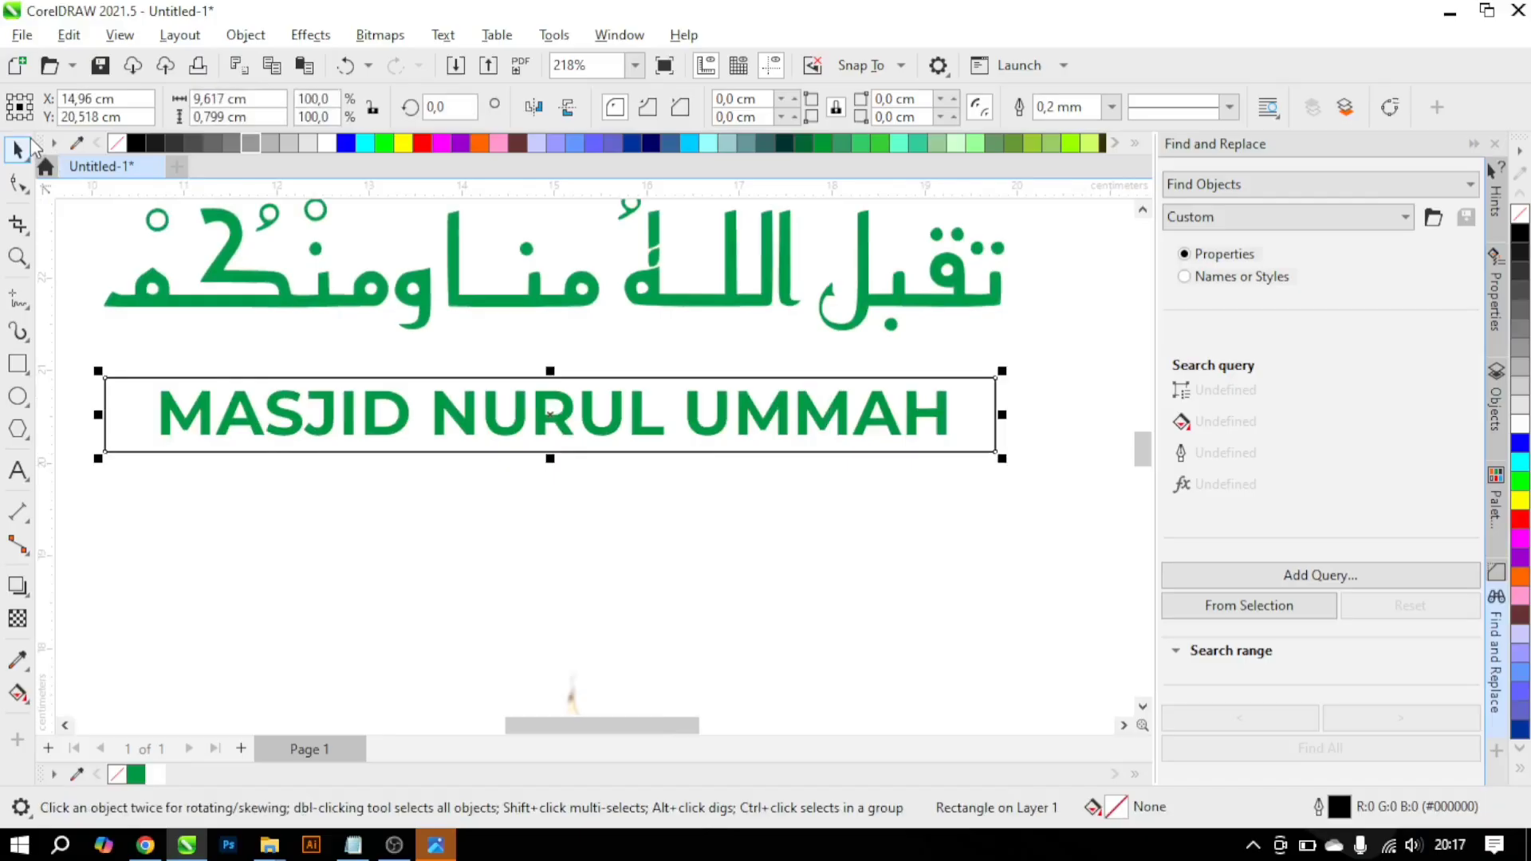
Step: Colour the MASJID NURUL UMMAH text white and fill the rectangle around it with green
{"action": "left_click", "coordinate": [228, 443]}
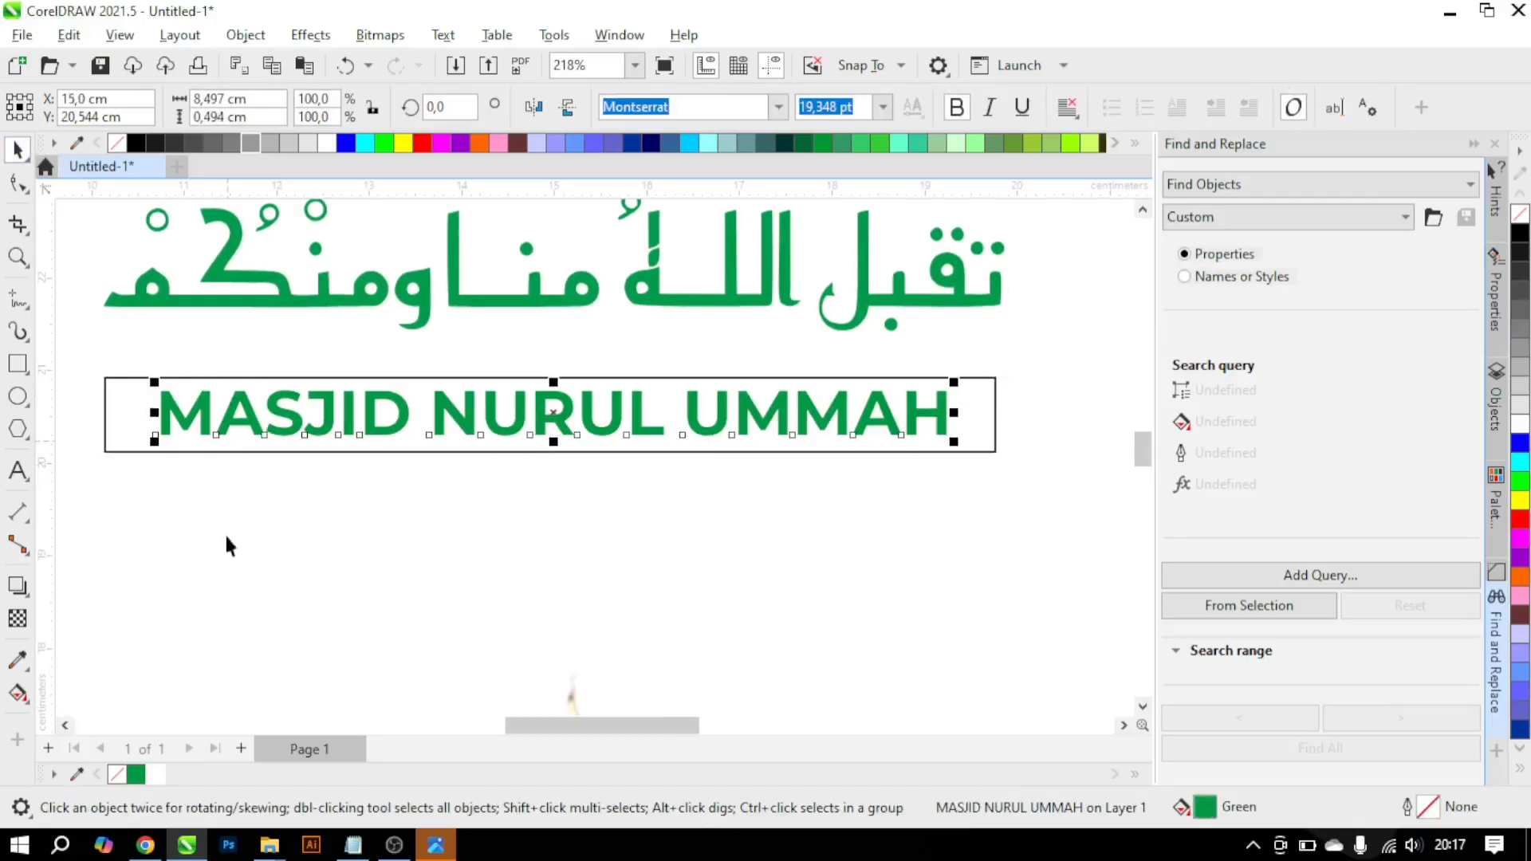
{"action": "left_click", "coordinate": [154, 774]}
{"action": "left_click", "coordinate": [118, 416]}
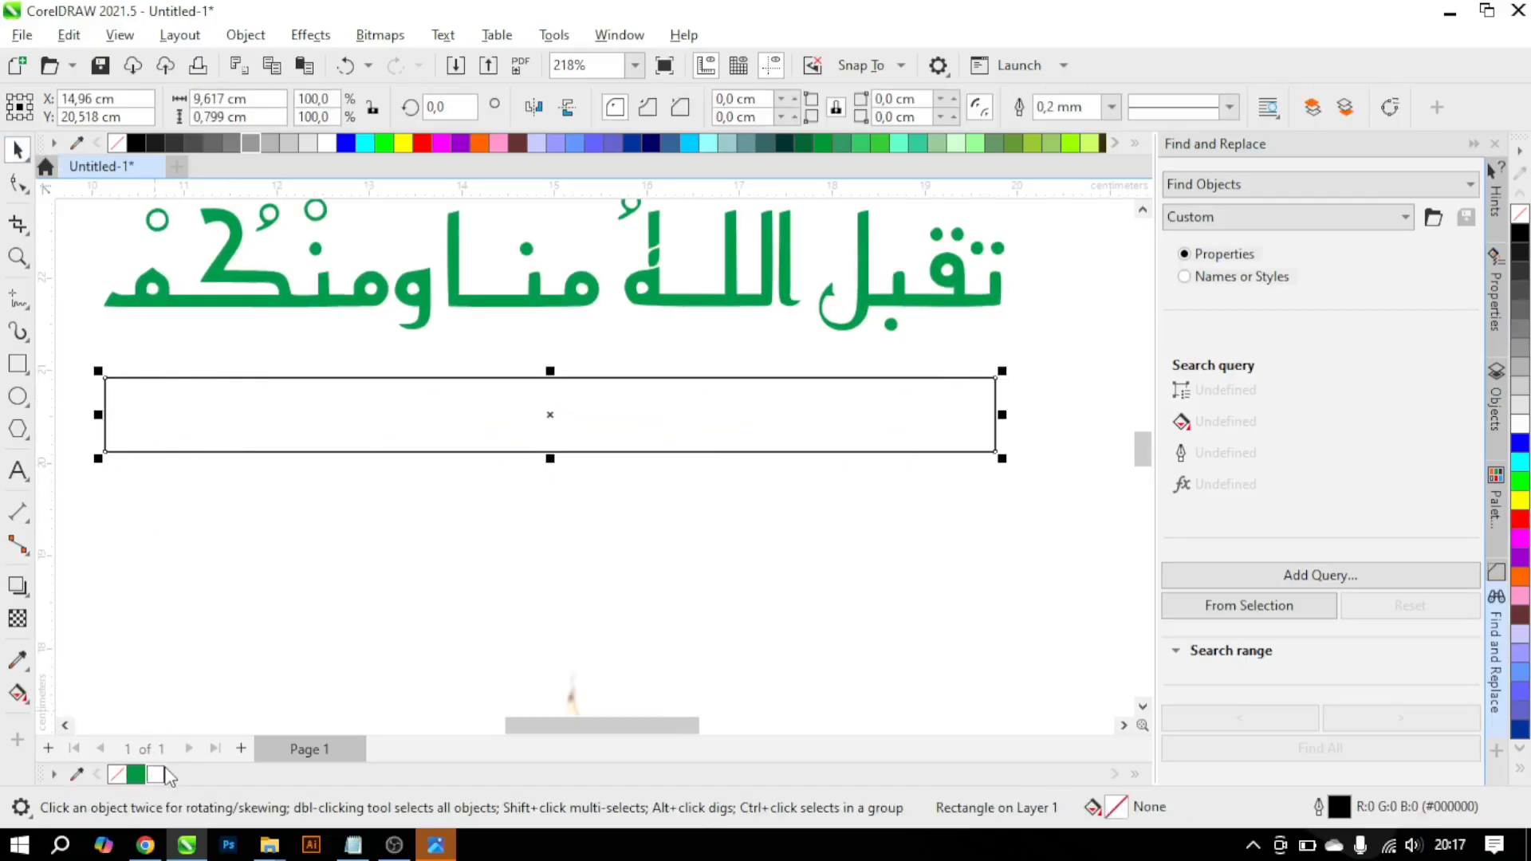
{"action": "left_click", "coordinate": [135, 774]}
Step: Round the green rectangle's corners fully to 0.4 cm and remove its outline
{"action": "left_click", "coordinate": [19, 185]}
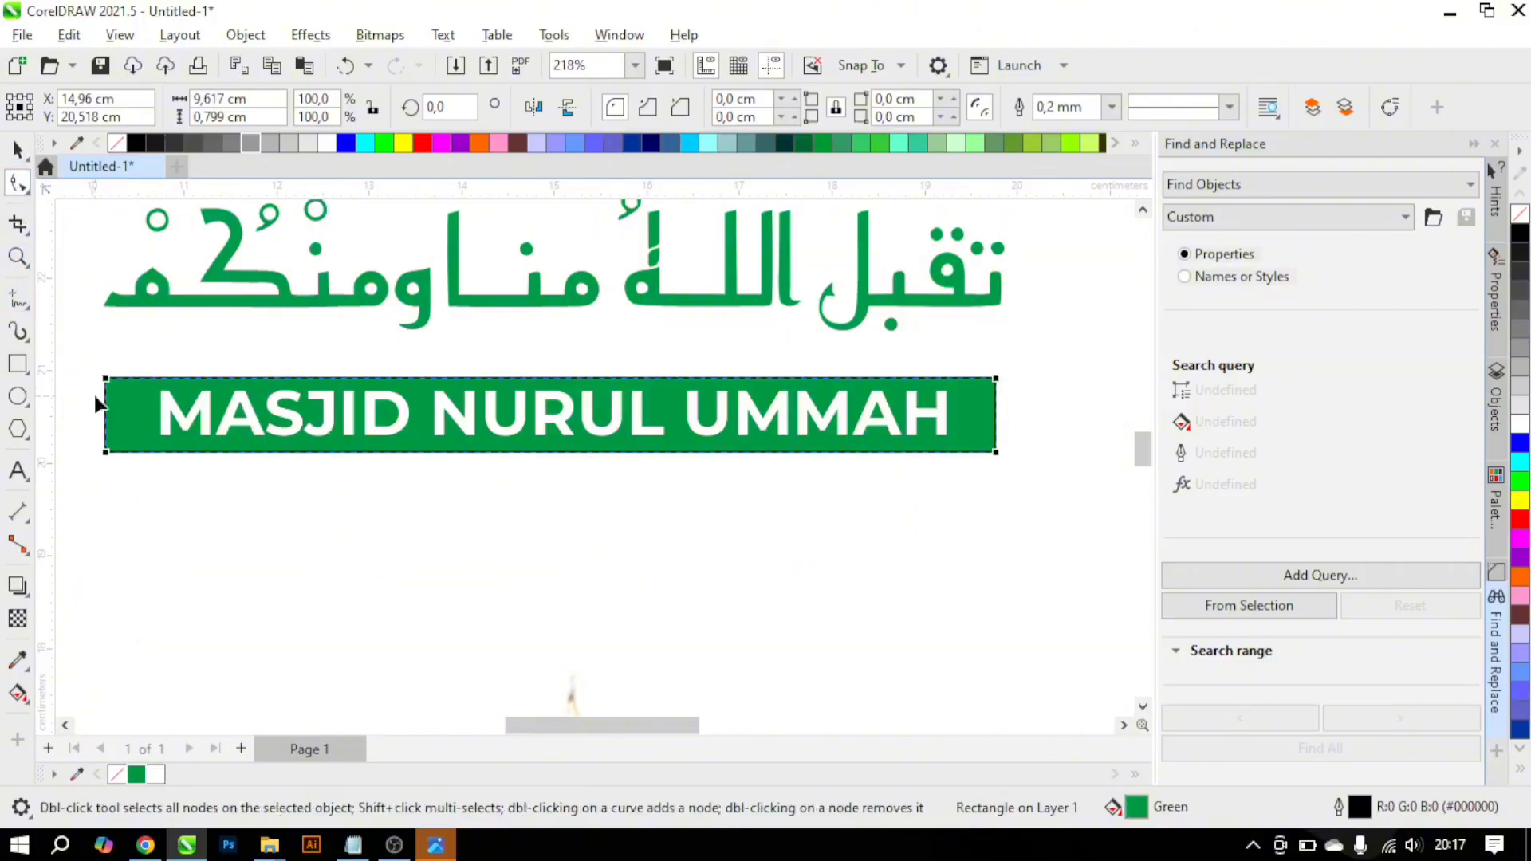
{"action": "left_click_drag", "start_coordinate": [229, 382], "coordinate": [168, 159]}
{"action": "right_click", "coordinate": [118, 143]}
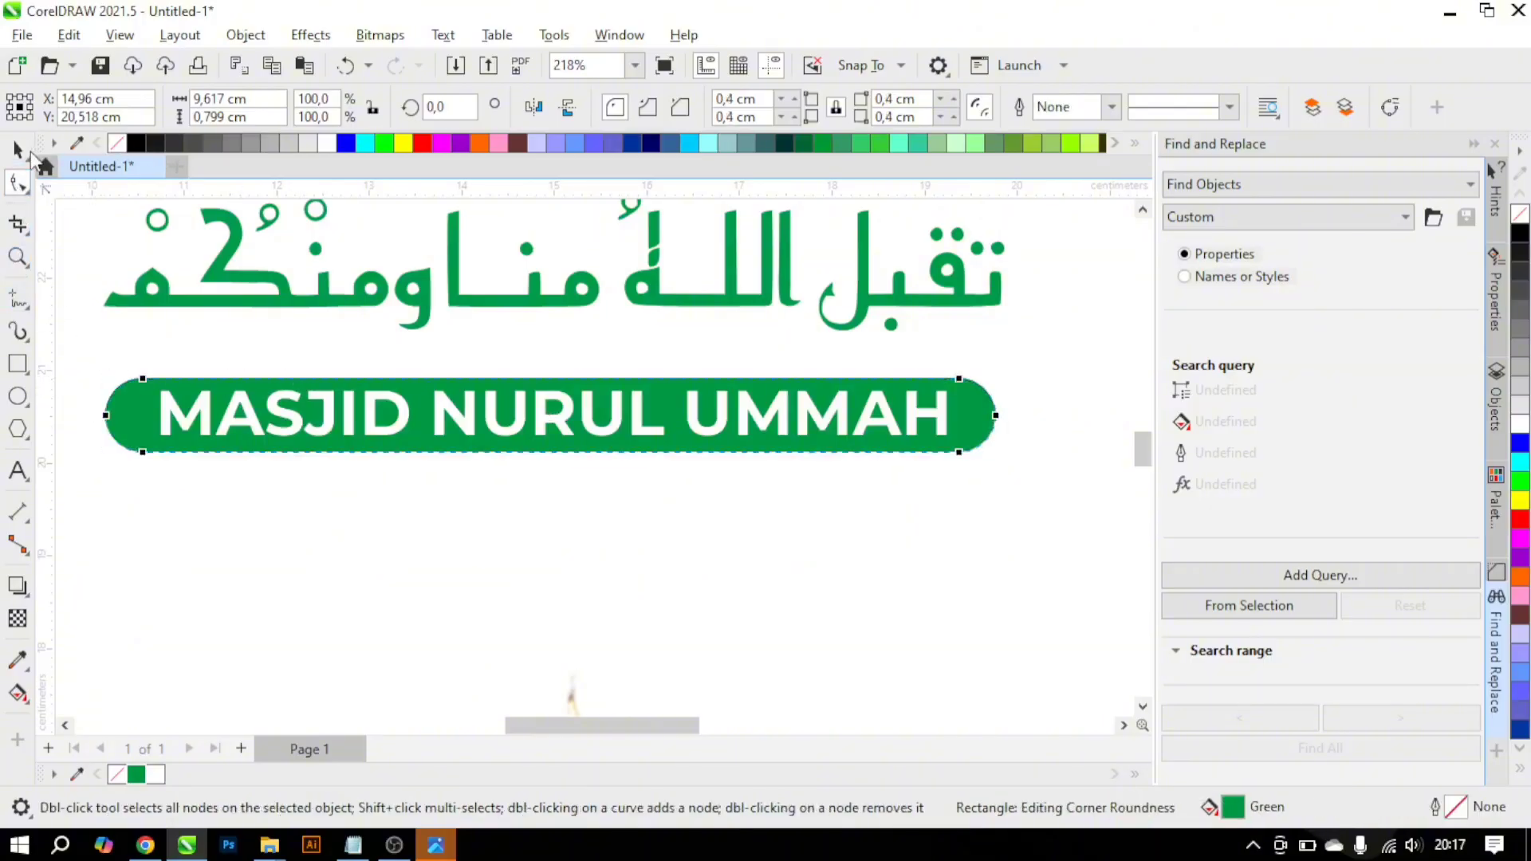
Step: Shrink the MASJID NURUL UMMAH text slightly about its centre inside the rounded green banner
{"action": "scroll", "coordinate": [489, 437], "scroll_direction": "down", "scroll_amount": 4}
{"action": "left_click", "coordinate": [821, 468]}
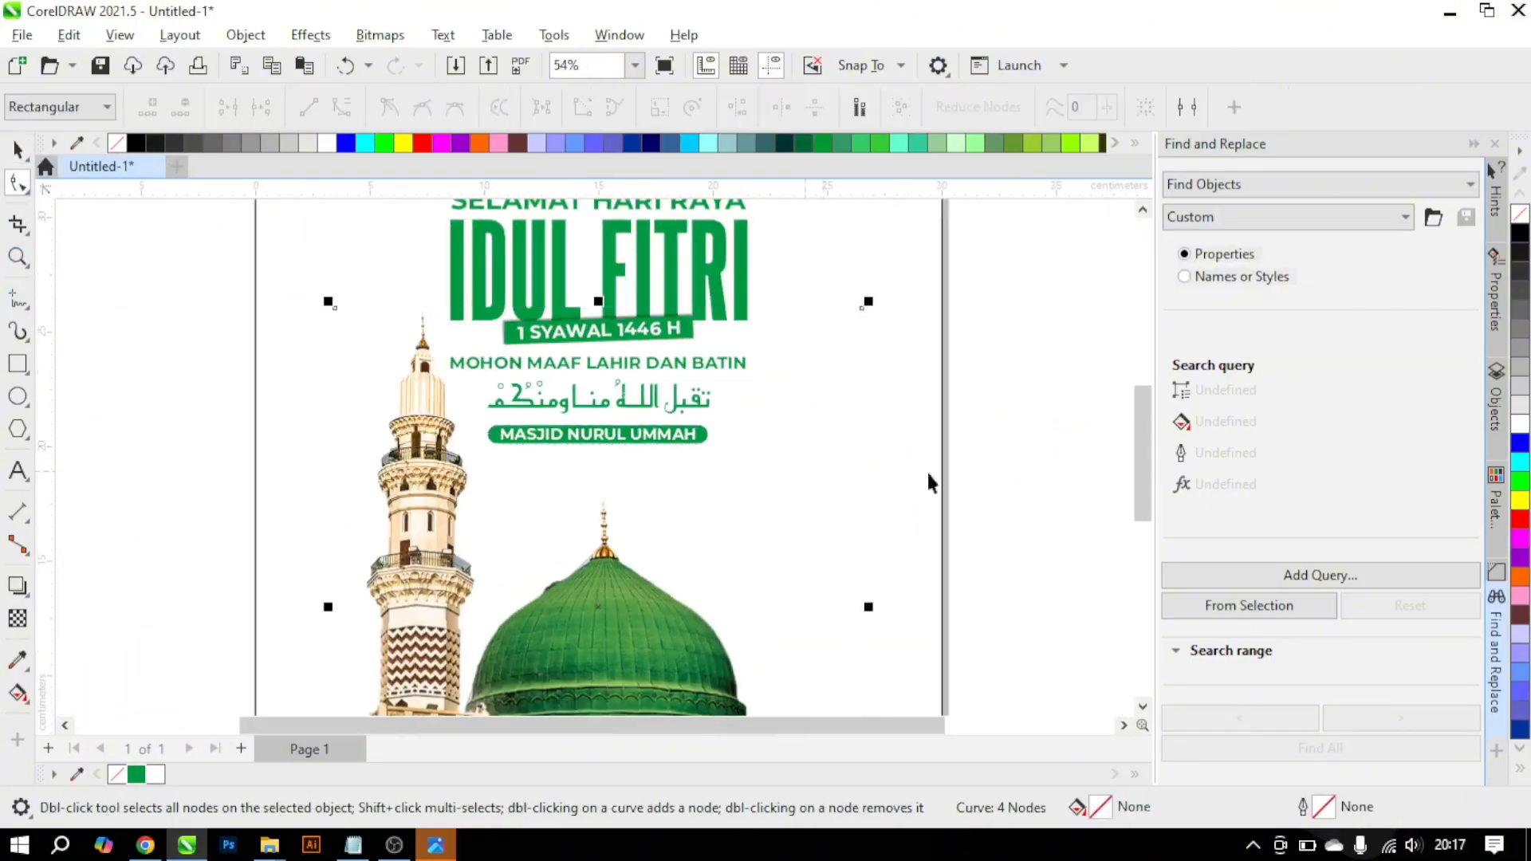
{"action": "key", "text": "space"}
{"action": "left_click", "coordinate": [927, 474]}
{"action": "scroll", "coordinate": [665, 437], "scroll_direction": "up", "scroll_amount": 3}
{"action": "left_click", "coordinate": [834, 472]}
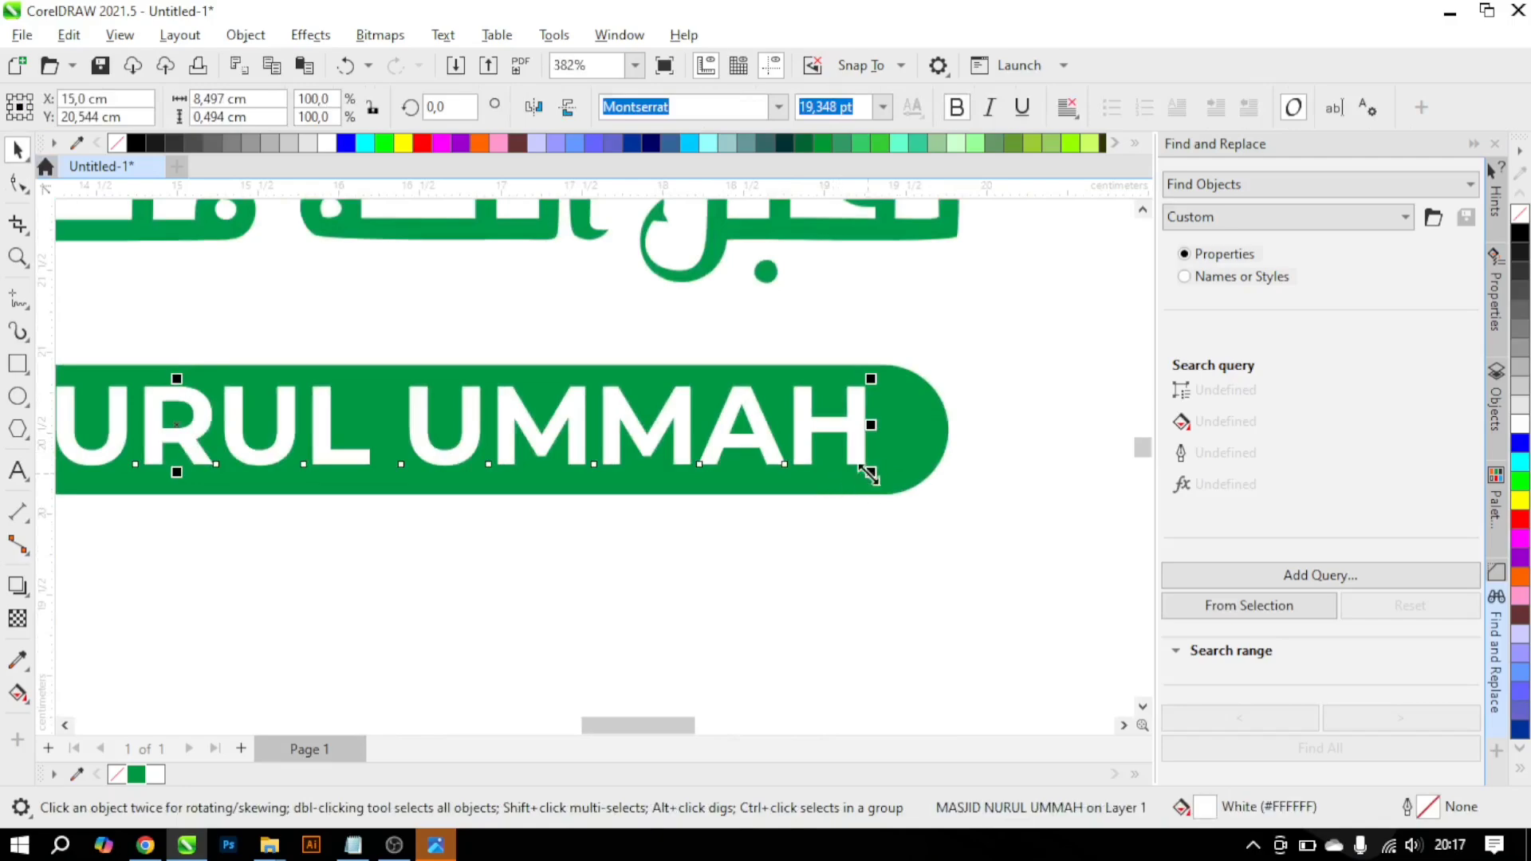
{"action": "left_click_drag", "start_coordinate": [870, 472], "coordinate": [826, 482]}
Step: Scale the rounded banner and its text together to about 8.8 cm wide and move them slightly up towards the calligraphy
{"action": "scroll", "coordinate": [722, 422], "scroll_direction": "down", "scroll_amount": 5}
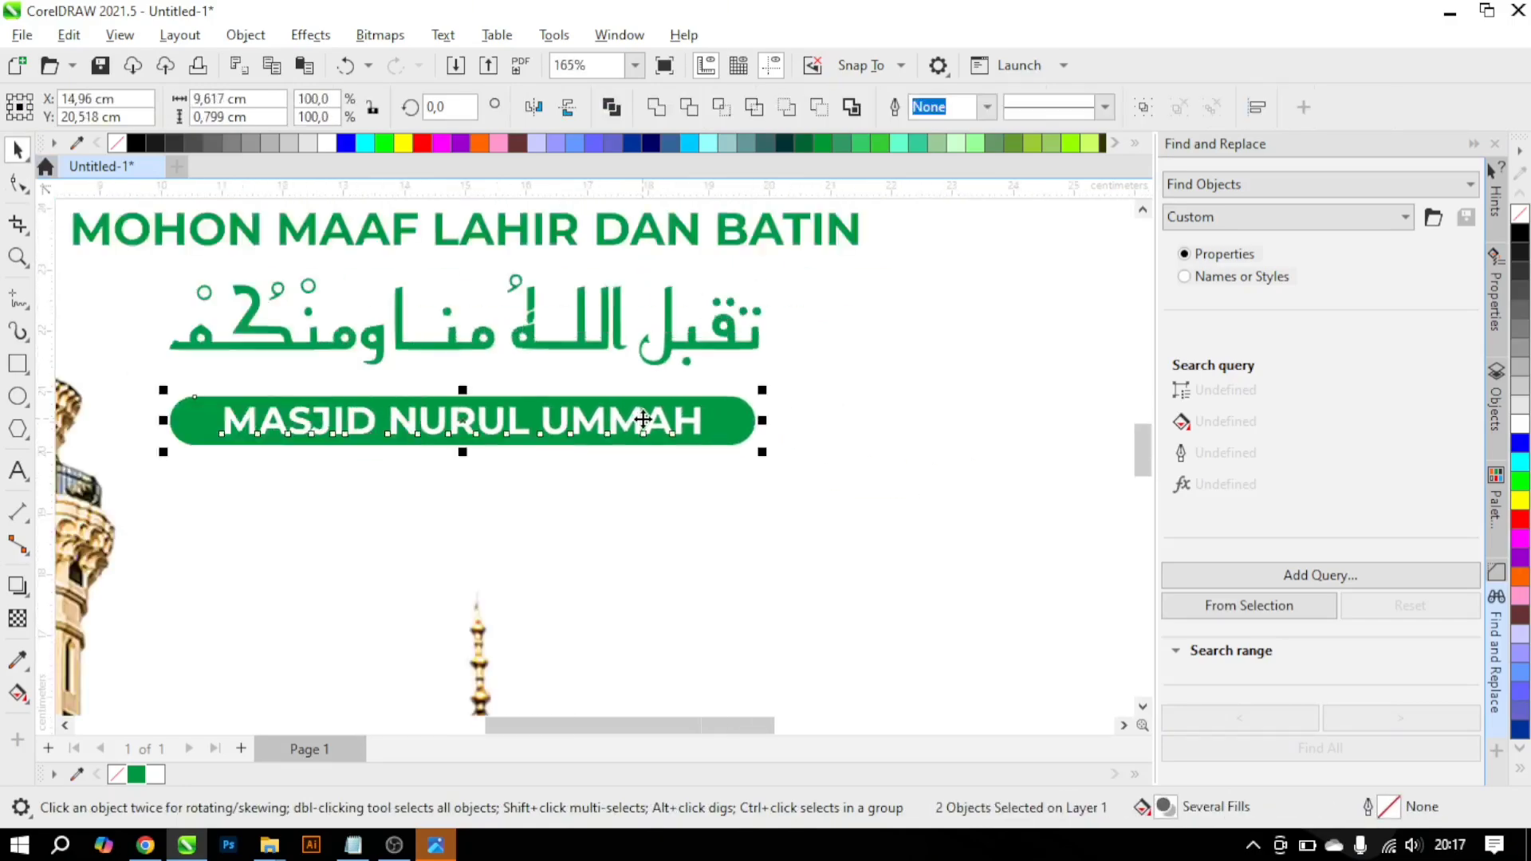
{"action": "scroll", "coordinate": [984, 479], "scroll_direction": "down", "scroll_amount": 1}
{"action": "left_click", "coordinate": [984, 478]}
{"action": "scroll", "coordinate": [1037, 490], "scroll_direction": "right", "scroll_amount": 3}
{"action": "left_click_drag", "start_coordinate": [1021, 498], "coordinate": [137, 368]}
{"action": "scroll", "coordinate": [143, 410], "scroll_direction": "up", "scroll_amount": 3}
{"action": "left_click_drag", "start_coordinate": [887, 484], "coordinate": [848, 485]}
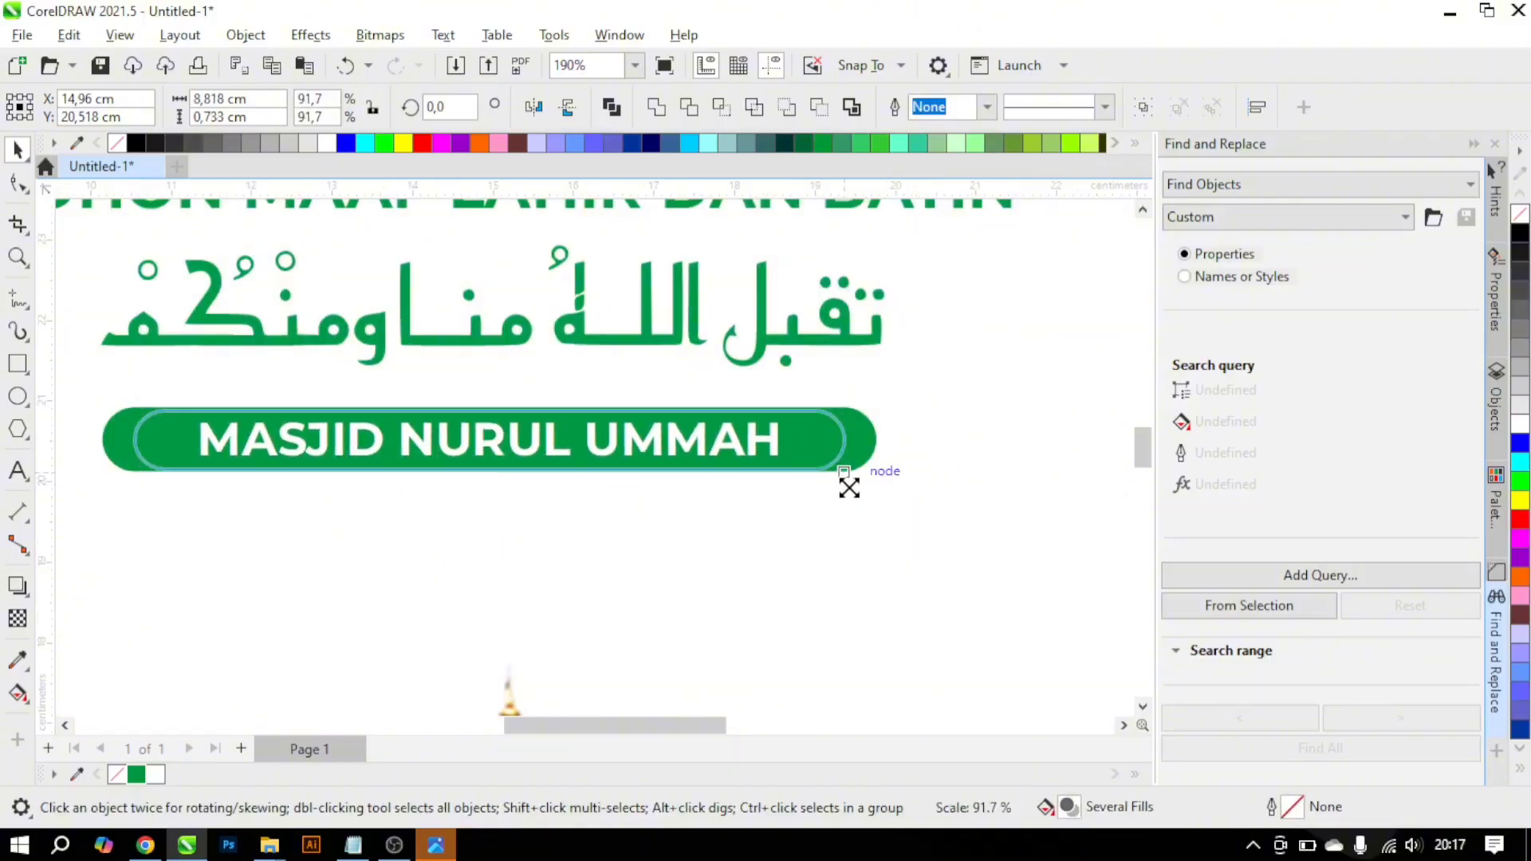
{"action": "scroll", "coordinate": [564, 428], "scroll_direction": "up", "scroll_amount": 2}
{"action": "scroll", "coordinate": [642, 418], "scroll_direction": "down", "scroll_amount": 3}
{"action": "scroll", "coordinate": [642, 418], "scroll_direction": "down", "scroll_amount": 4}
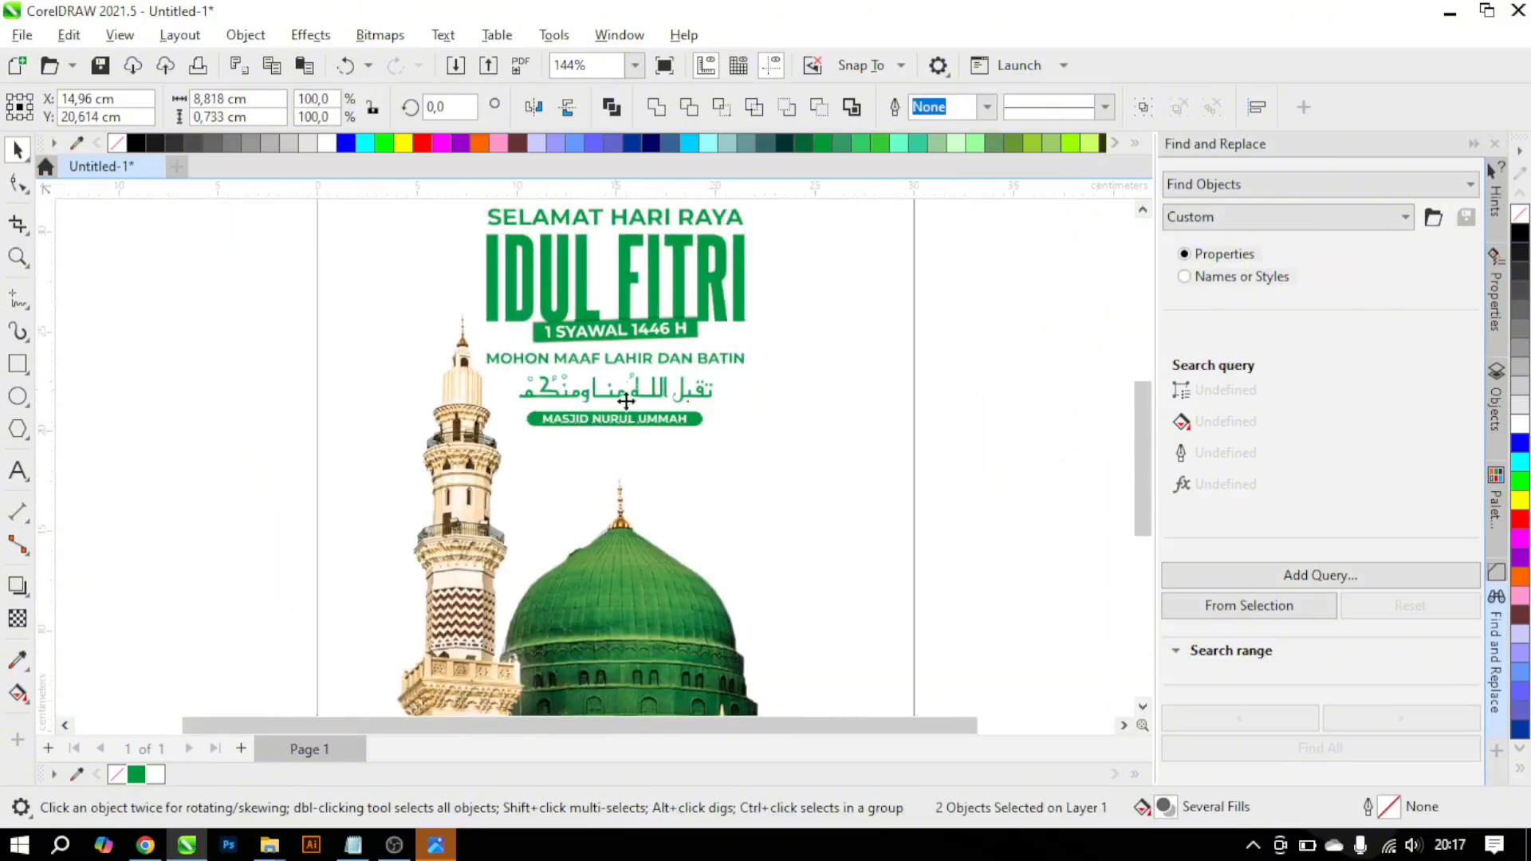
{"action": "left_click", "coordinate": [954, 475]}
{"action": "key", "text": "ctrl+s"}
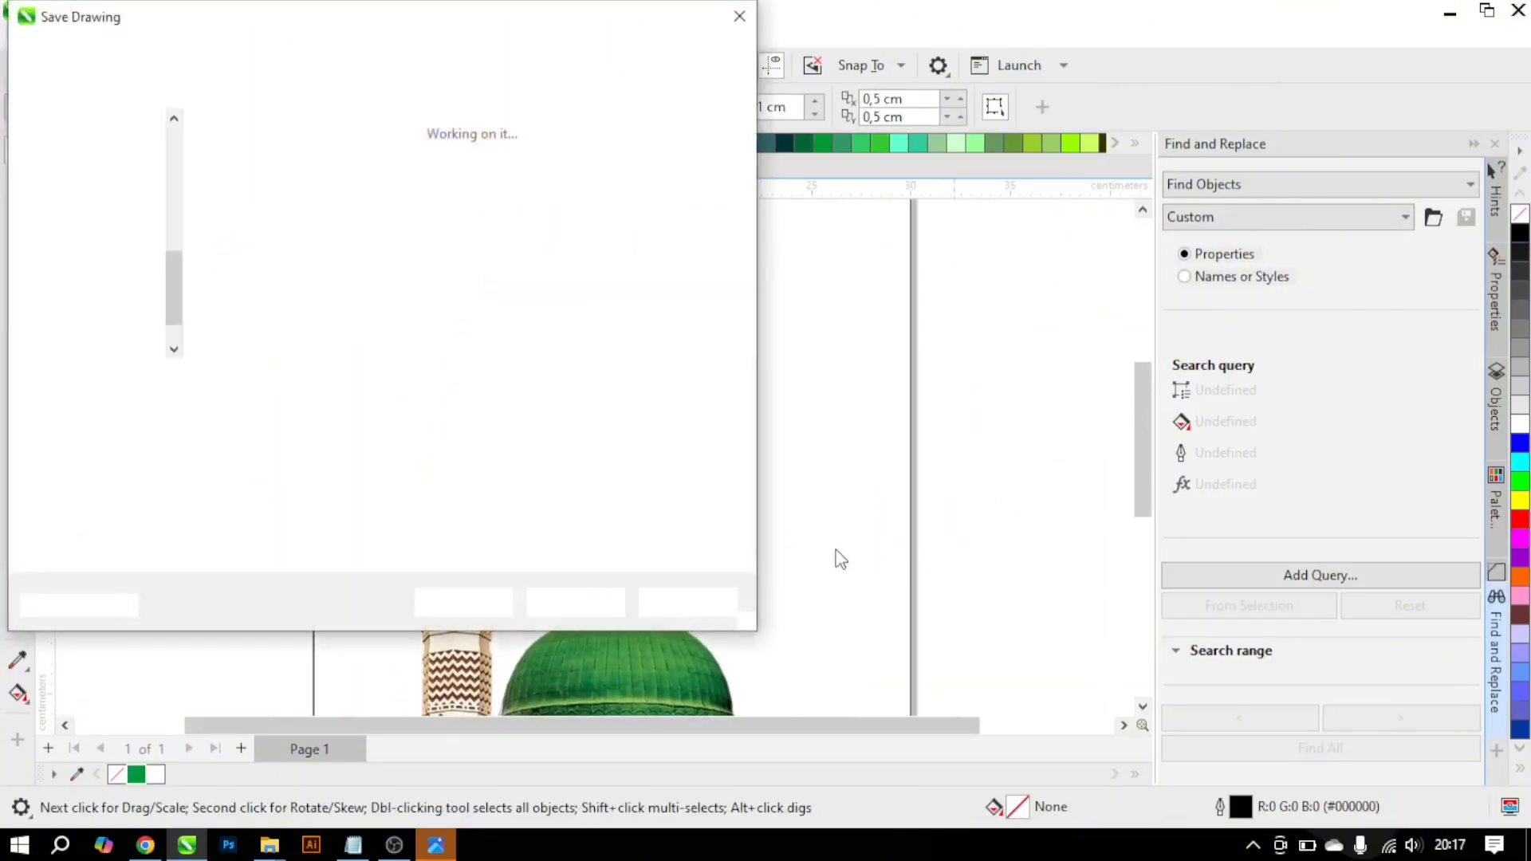
{"action": "key", "text": "Escape"}
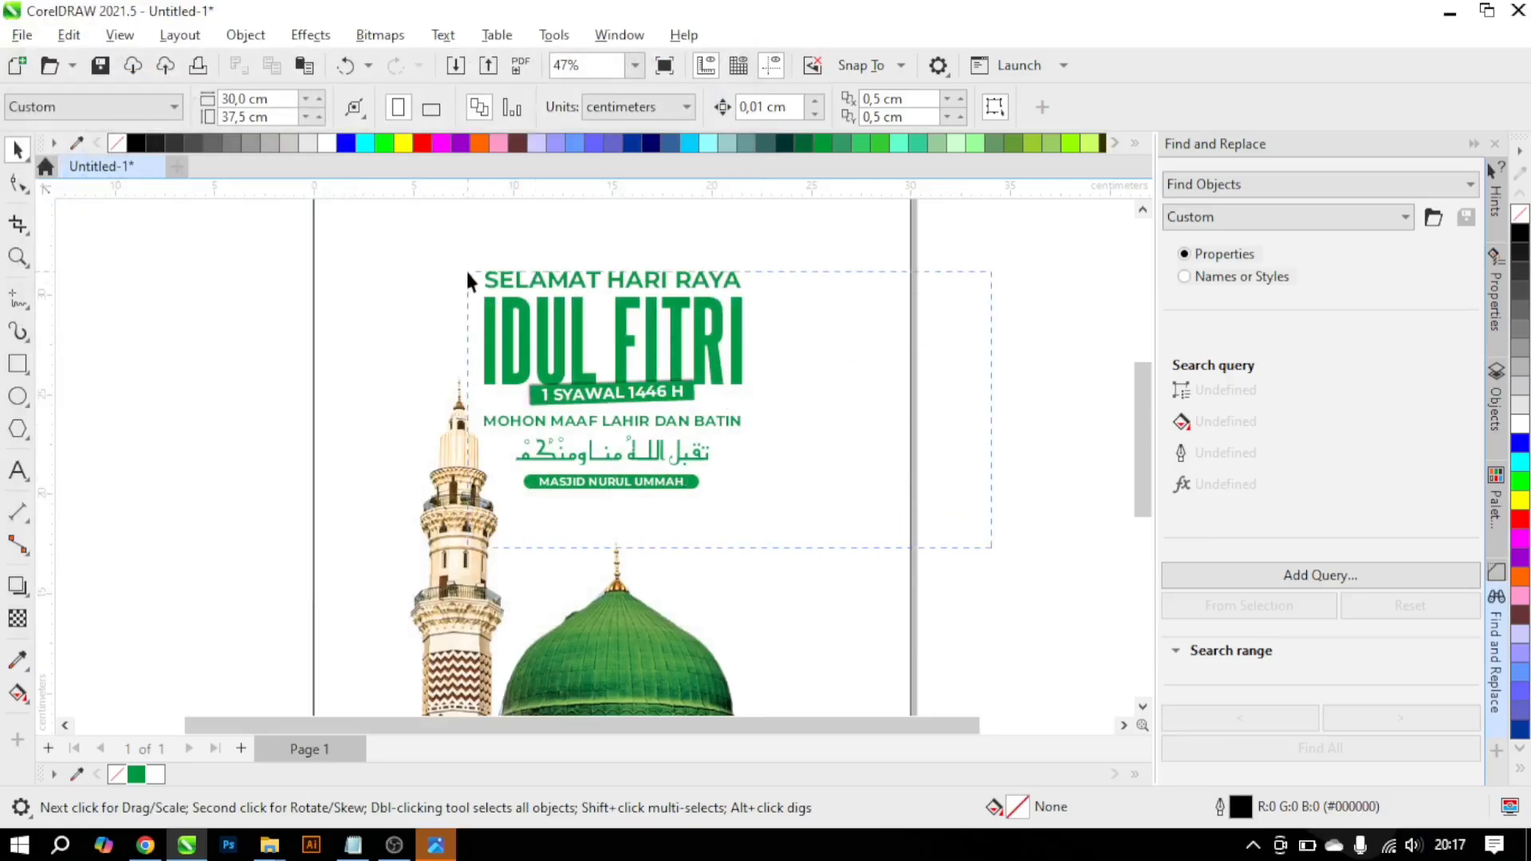
Step: Move all the heading lines, calligraphy and banners slightly down together and enlarge them to about 13.9 cm wide
{"action": "left_click_drag", "start_coordinate": [467, 272], "coordinate": [466, 271]}
{"action": "left_click_drag", "start_coordinate": [626, 393], "coordinate": [626, 406]}
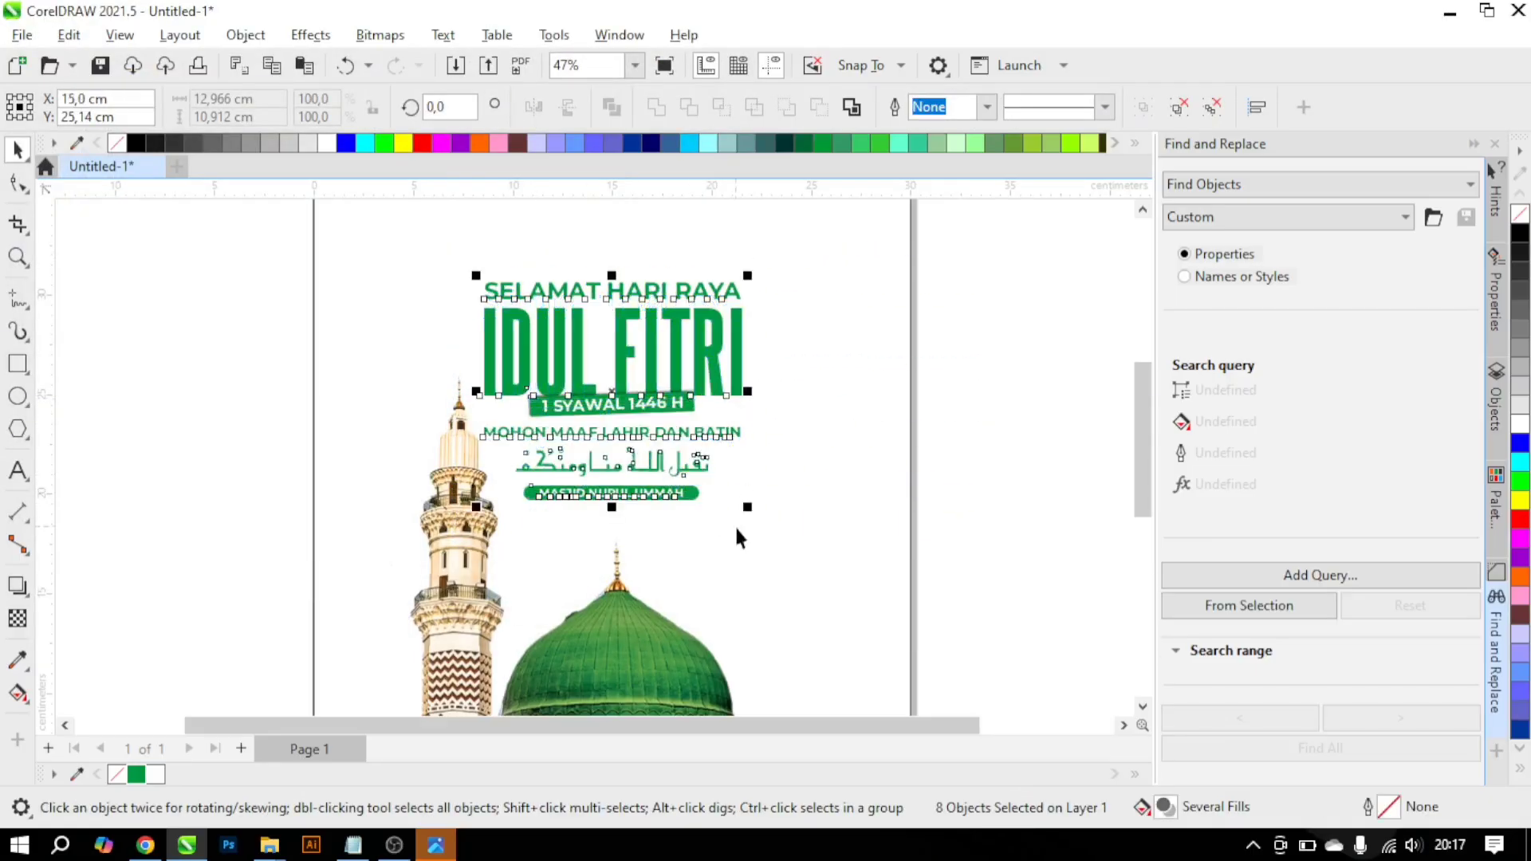
{"action": "mouse_move", "coordinate": [752, 513]}
{"action": "left_mouse_down"}
{"action": "mouse_move", "coordinate": [760, 529]}
{"action": "mouse_move", "coordinate": [754, 518]}
{"action": "left_mouse_up"}
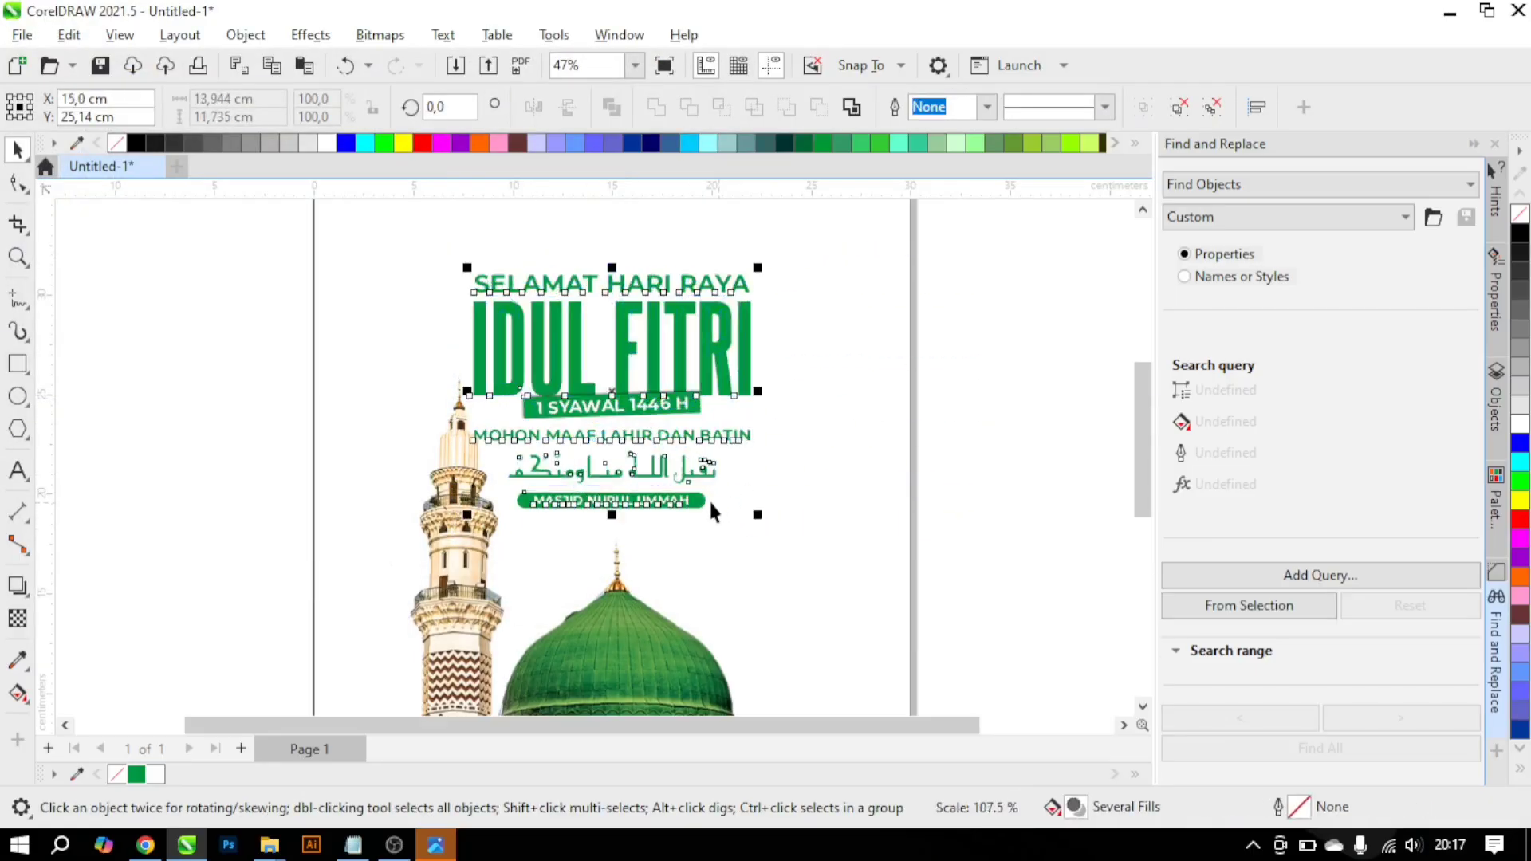
{"action": "scroll", "coordinate": [703, 481], "scroll_direction": "down", "scroll_amount": 2}
{"action": "scroll", "coordinate": [703, 481], "scroll_direction": "down", "scroll_amount": 1}
{"action": "left_click", "coordinate": [695, 591]}
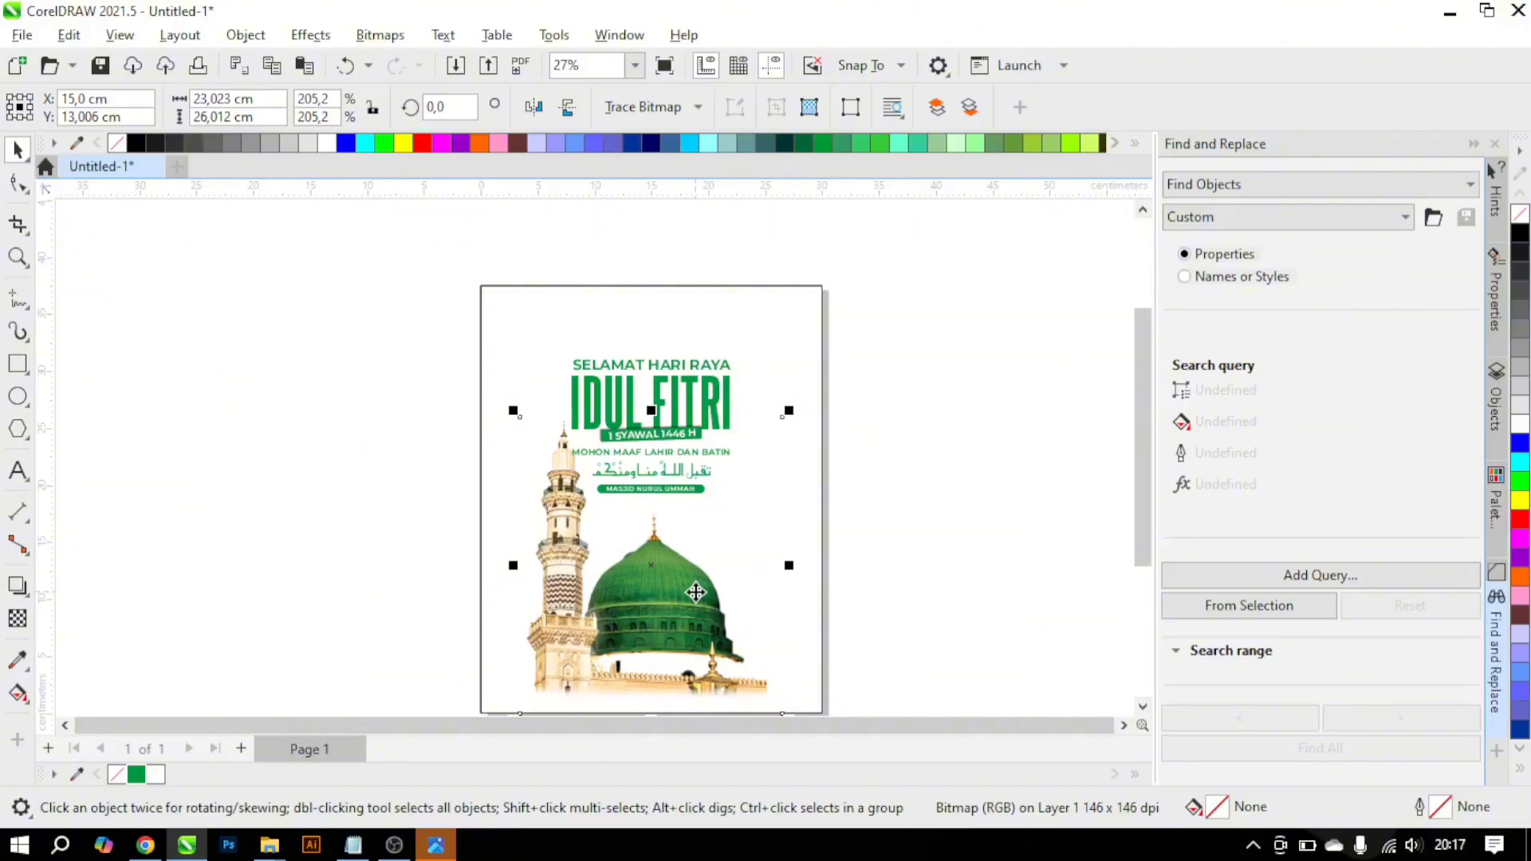
{"action": "left_click", "coordinate": [815, 587]}
Step: Switch to File Explorer and open the File folder inside Document > RISMANU on Local Disk (E:)
{"action": "scroll", "coordinate": [605, 442], "scroll_direction": "up", "scroll_amount": 3}
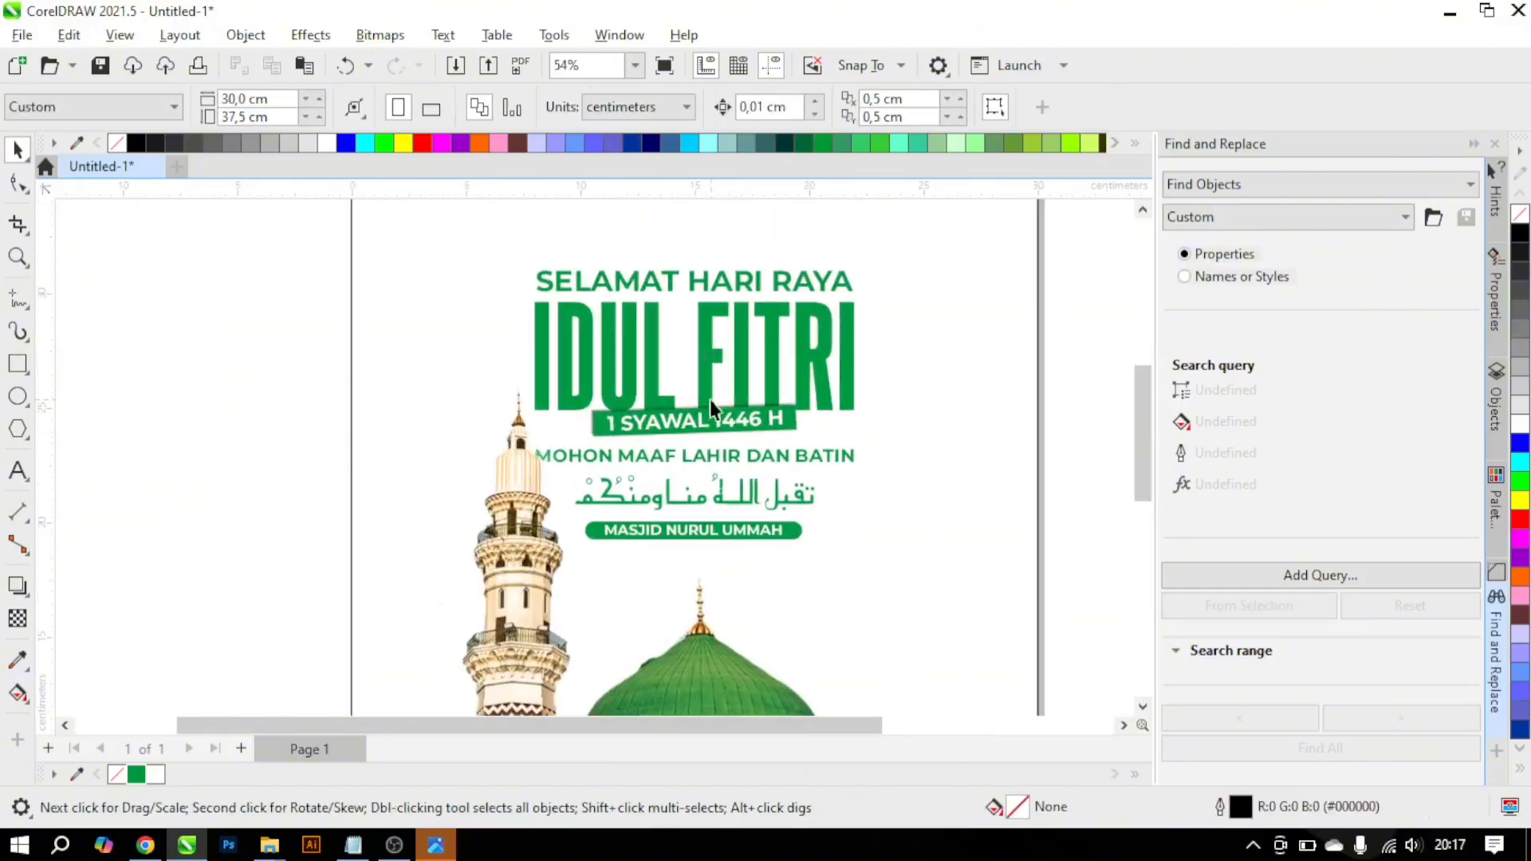
{"action": "scroll", "coordinate": [652, 311], "scroll_direction": "up", "scroll_amount": 1}
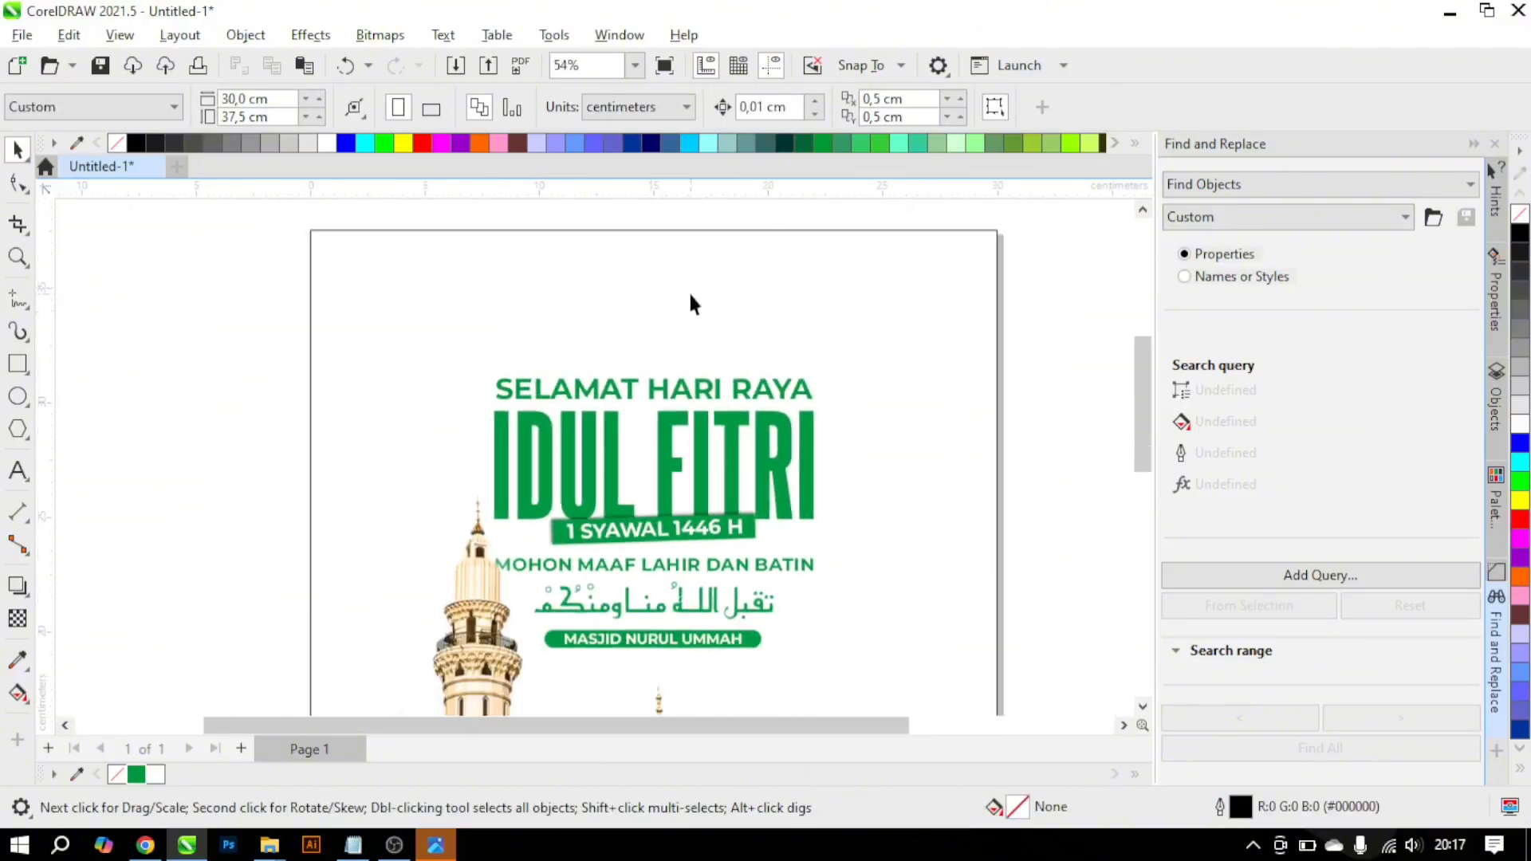
{"action": "mouse_move", "coordinate": [270, 844]}
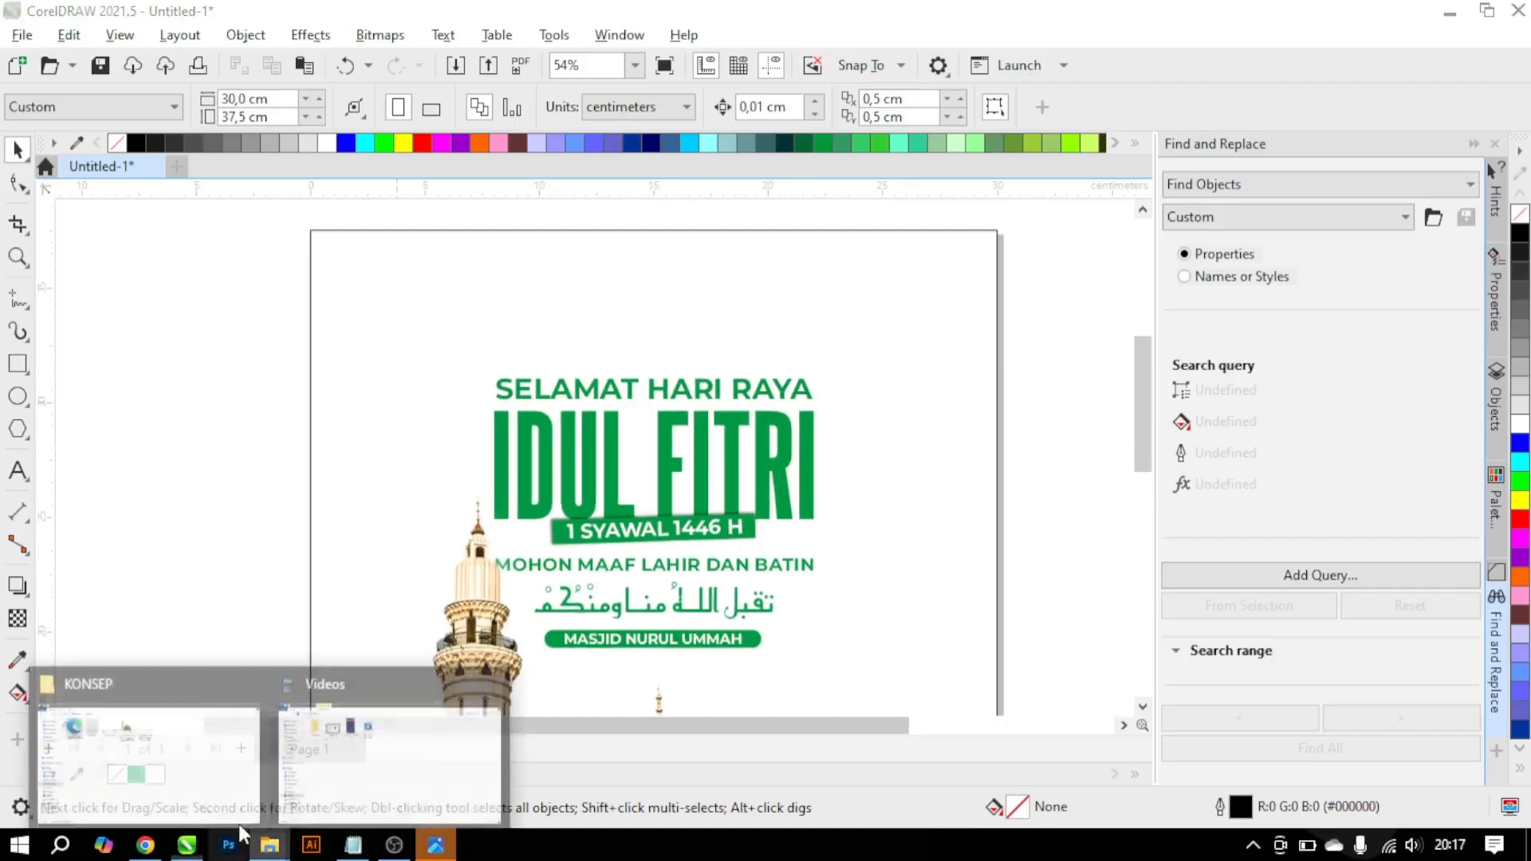
{"action": "left_click", "coordinate": [109, 773]}
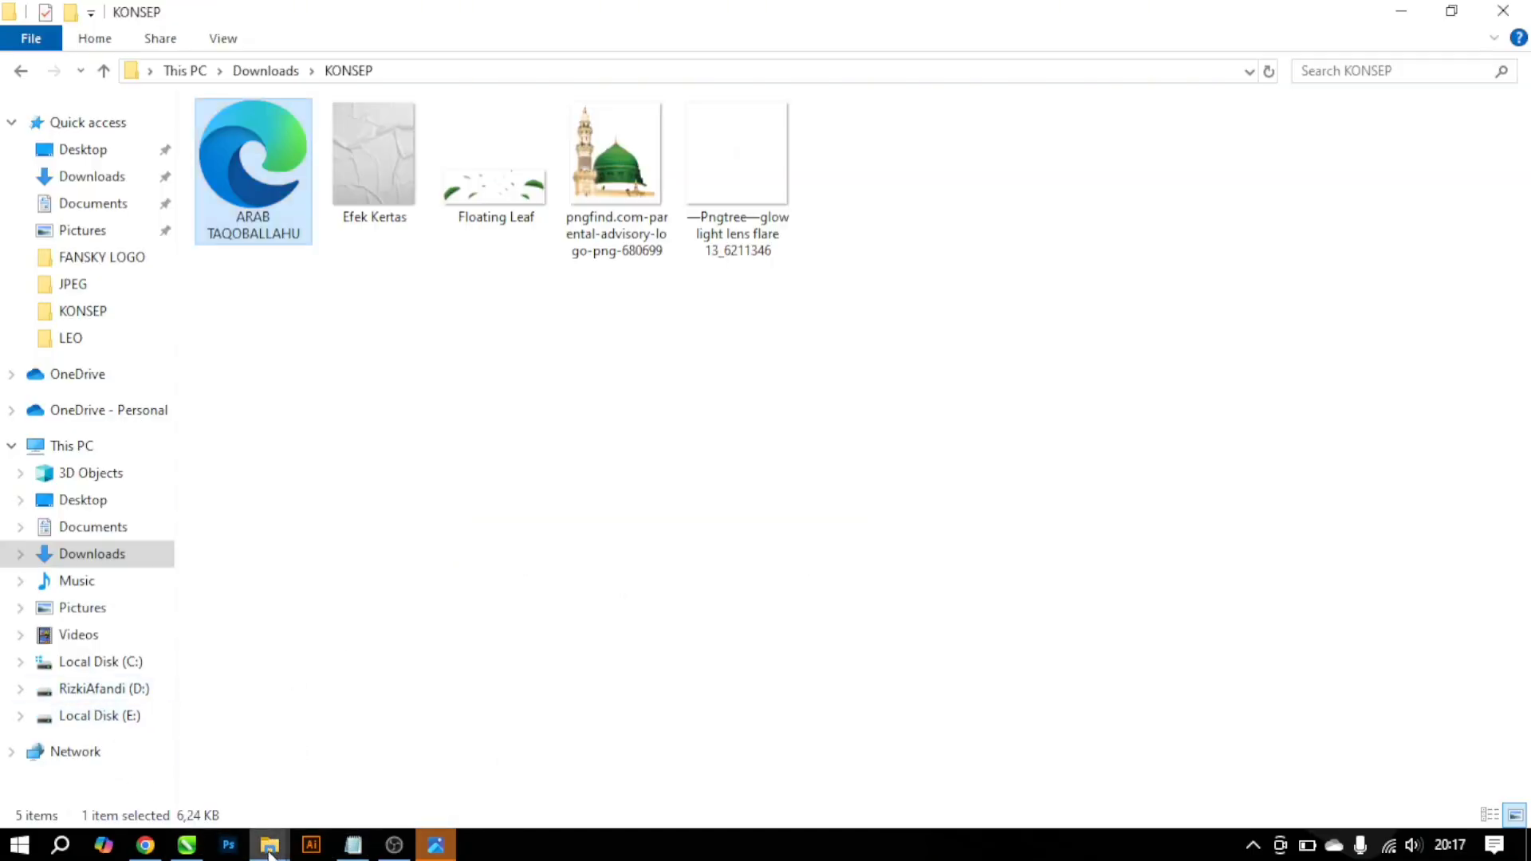
{"action": "left_click", "coordinate": [438, 752]}
{"action": "left_click", "coordinate": [96, 717]}
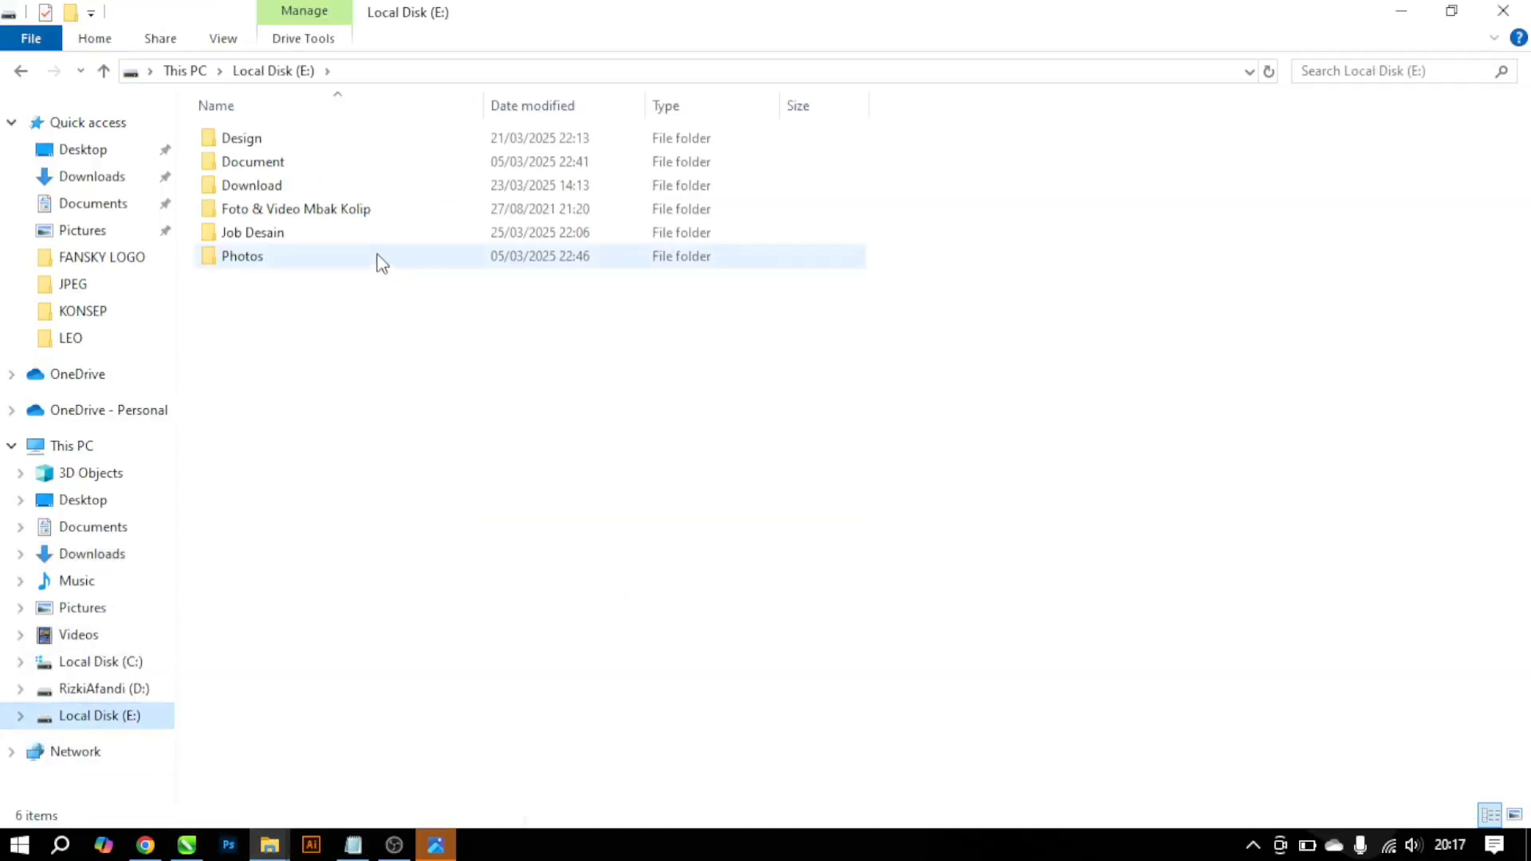
{"action": "double_click", "coordinate": [331, 161]}
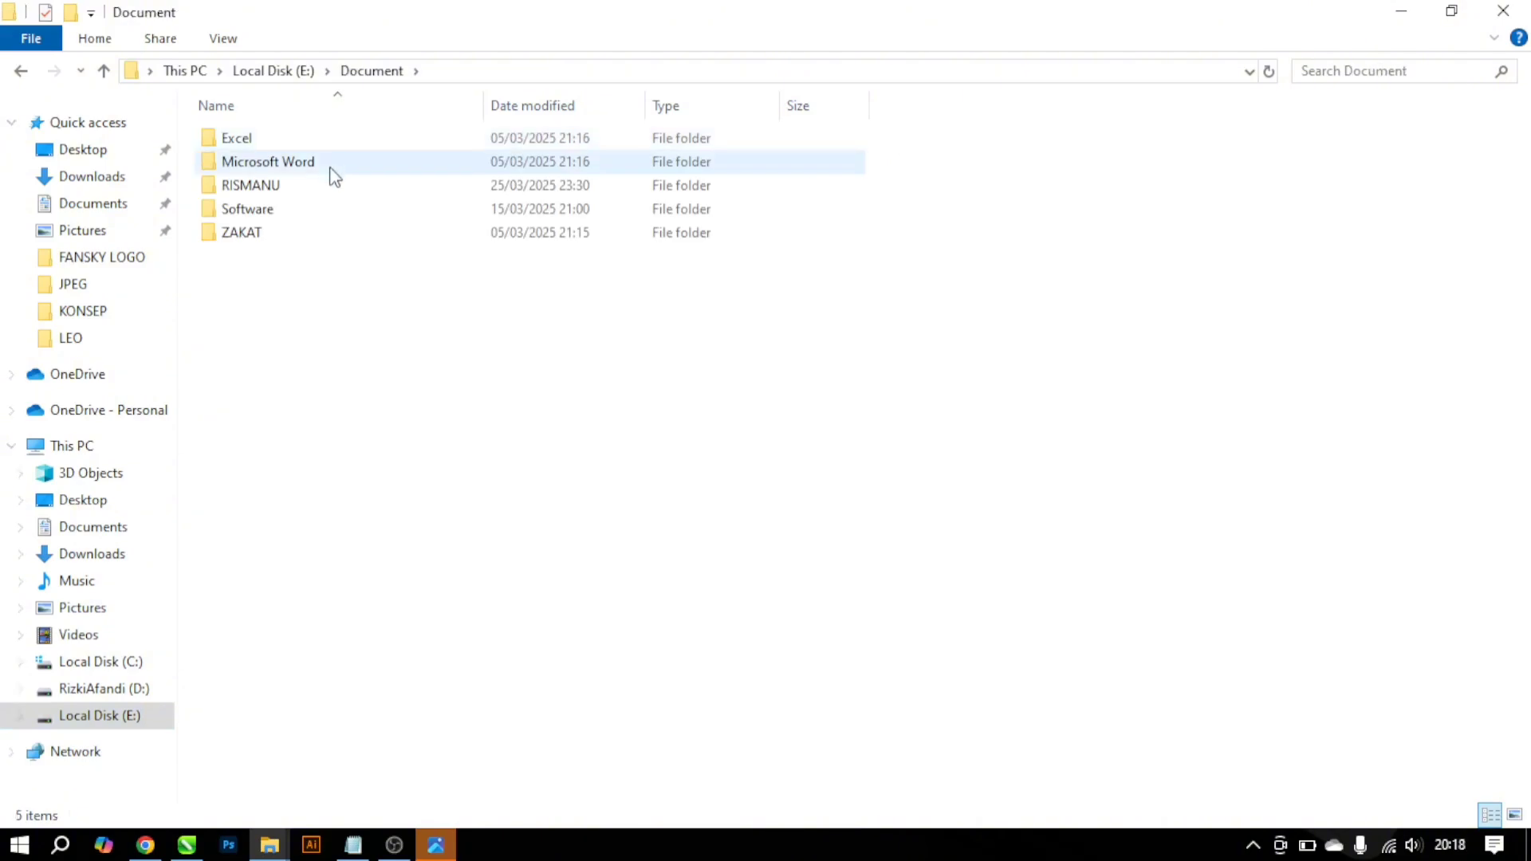
{"action": "double_click", "coordinate": [323, 190]}
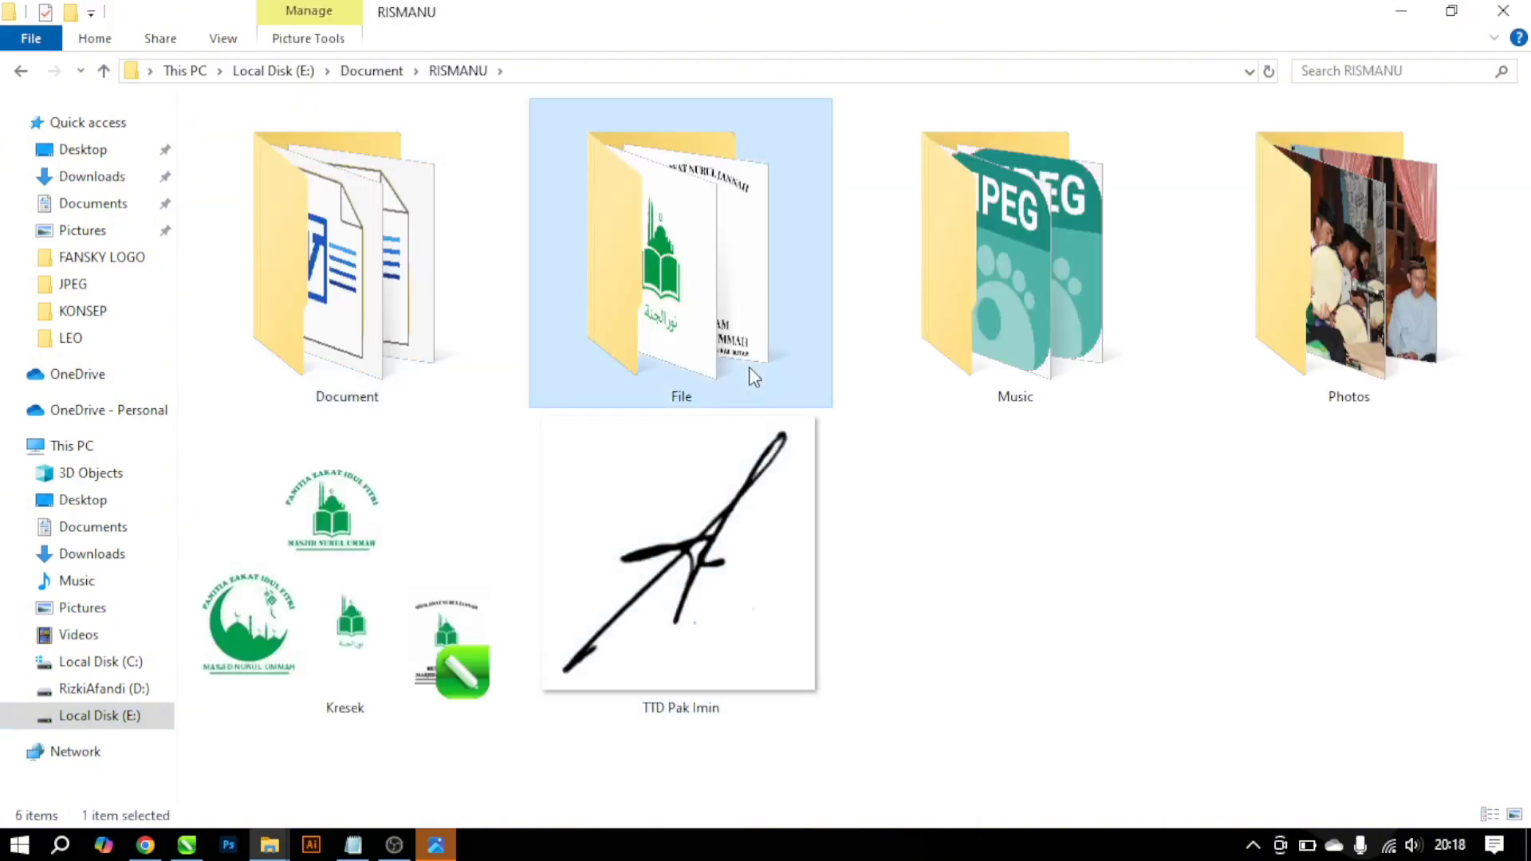
{"action": "double_click", "coordinate": [751, 367]}
Step: Bring the NJ logo image into the CorelDRAW poster, above the SELAMAT HARI RAYA line
{"action": "left_click", "coordinate": [735, 159]}
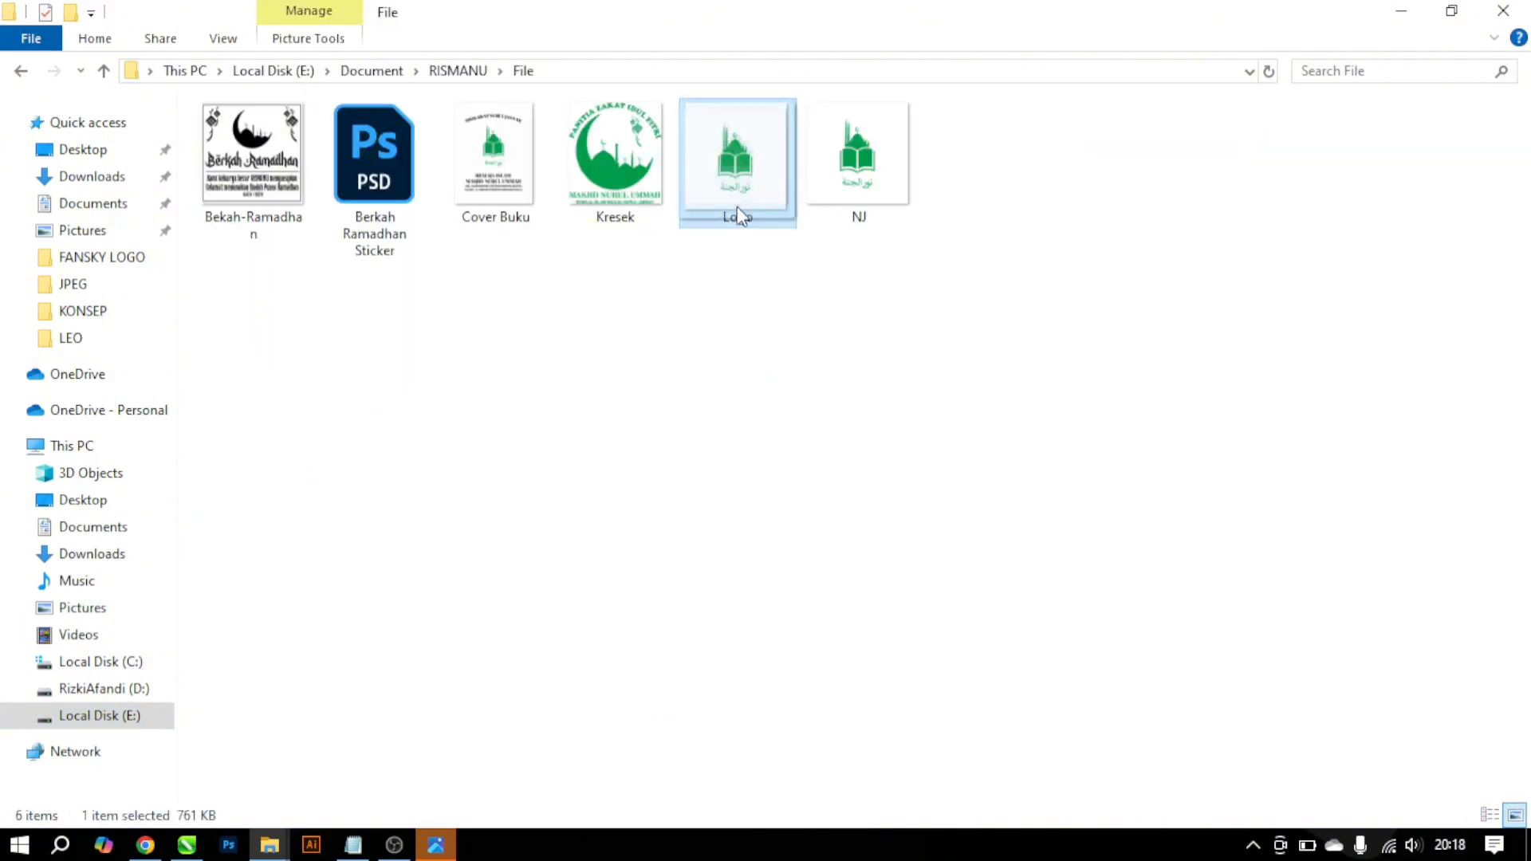
{"action": "left_click", "coordinate": [805, 195]}
{"action": "left_click_drag", "start_coordinate": [862, 195], "coordinate": [917, 508]}
{"action": "key", "text": "alt+Tab"}
{"action": "left_click_drag", "start_coordinate": [662, 291], "coordinate": [662, 291]}
Step: Shrink the mosque logo to 7.7 cm wide and place it just above SELAMAT HARI RAYA
{"action": "scroll", "coordinate": [661, 292], "scroll_direction": "up", "scroll_amount": 2}
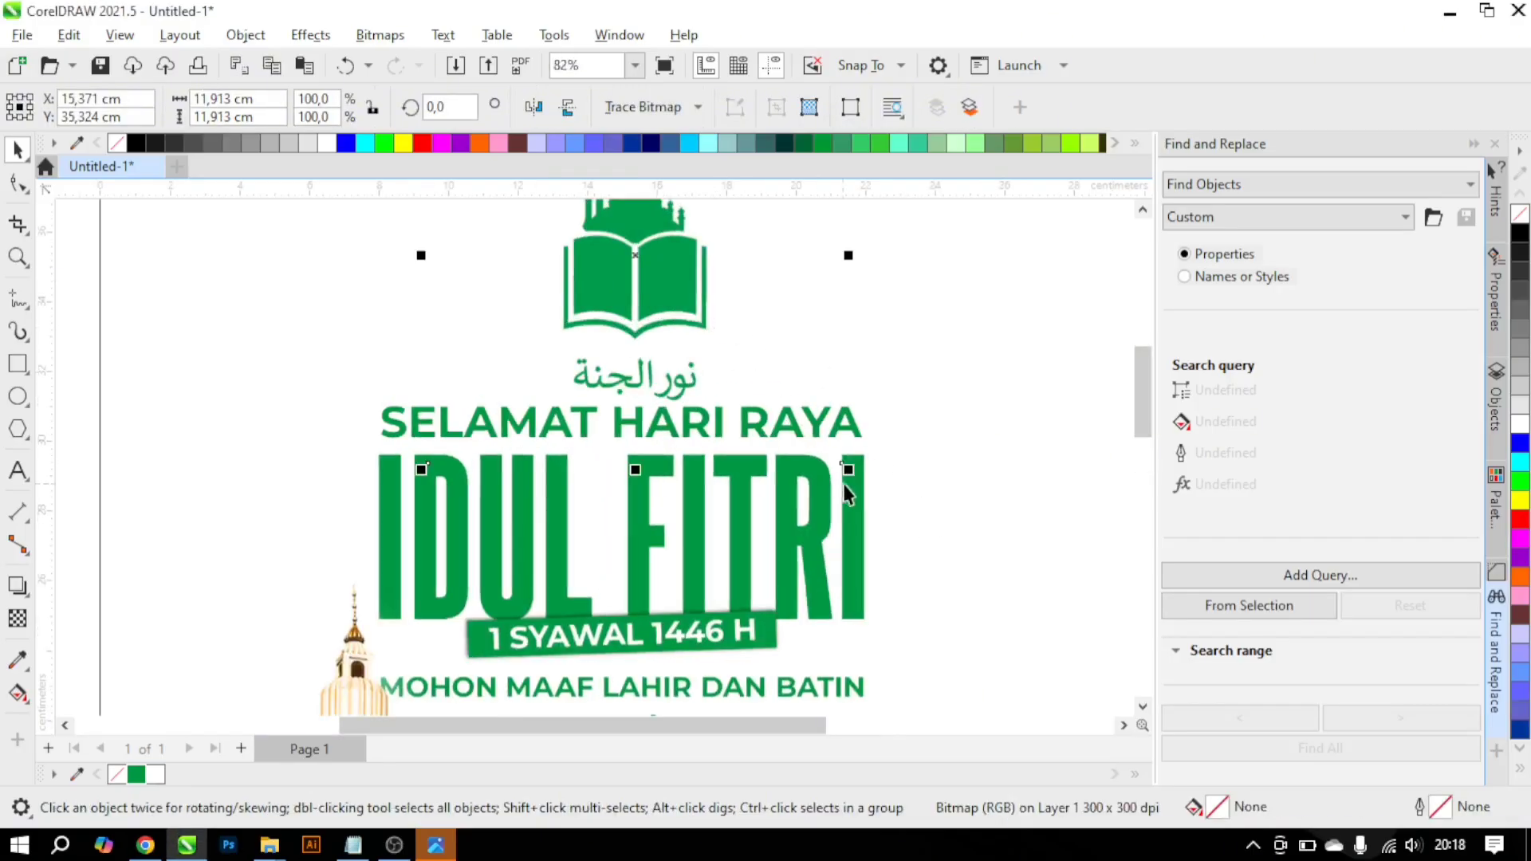
{"action": "scroll", "coordinate": [663, 301], "scroll_direction": "down", "scroll_amount": 2}
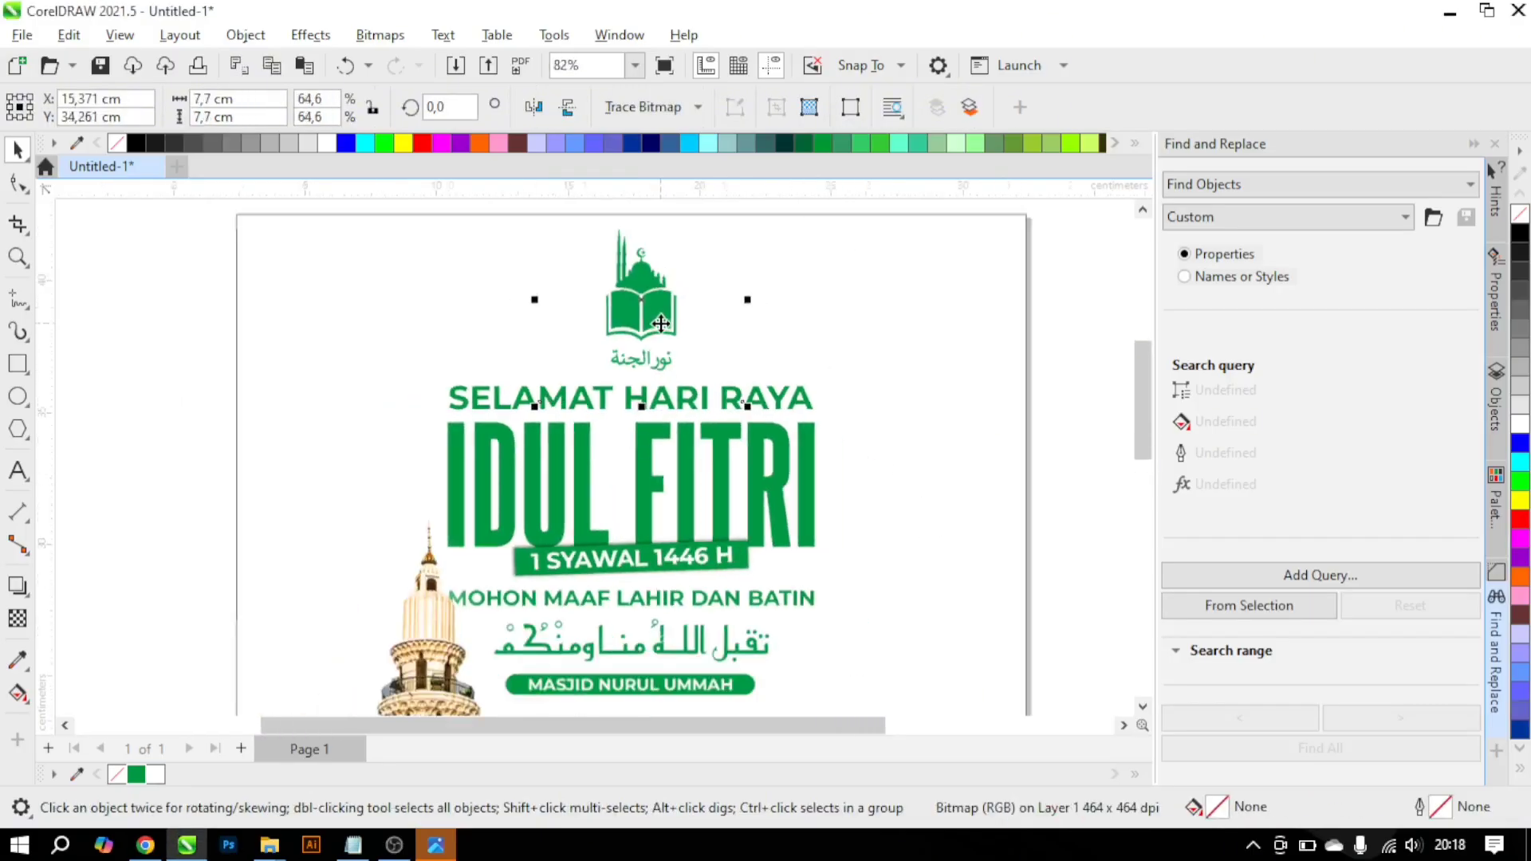
{"action": "key", "text": "Escape"}
{"action": "left_click", "coordinate": [685, 365]}
Step: Reduce the mosque logo further to about 6.35 cm wide and centre it horizontally over the heading text
{"action": "scroll", "coordinate": [686, 363], "scroll_direction": "up", "scroll_amount": 4}
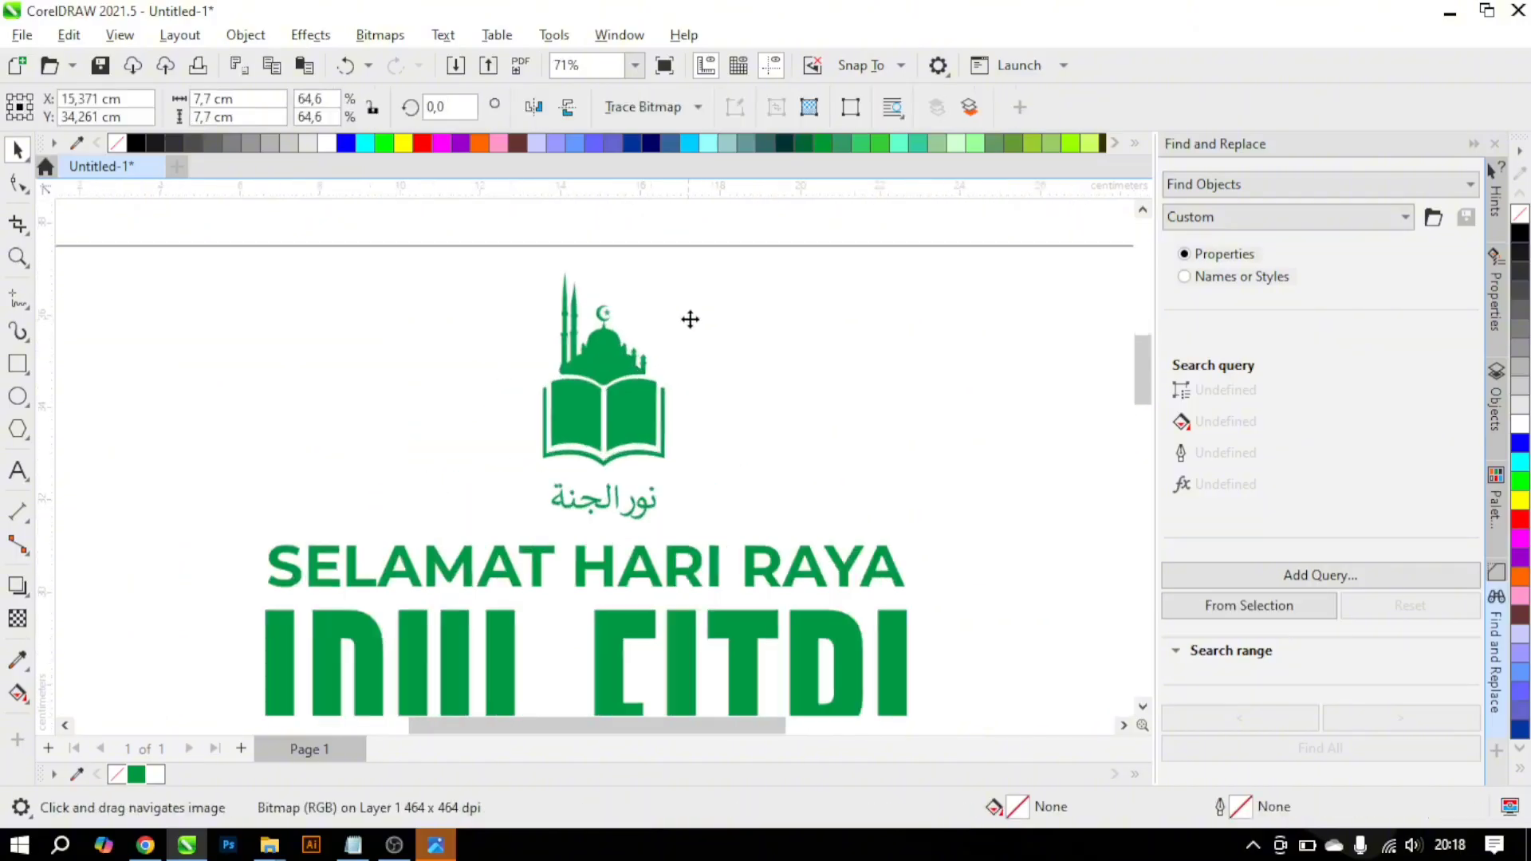
{"action": "left_click_drag", "start_coordinate": [786, 214], "coordinate": [784, 276]}
{"action": "left_click", "coordinate": [647, 379], "text": "shift"}
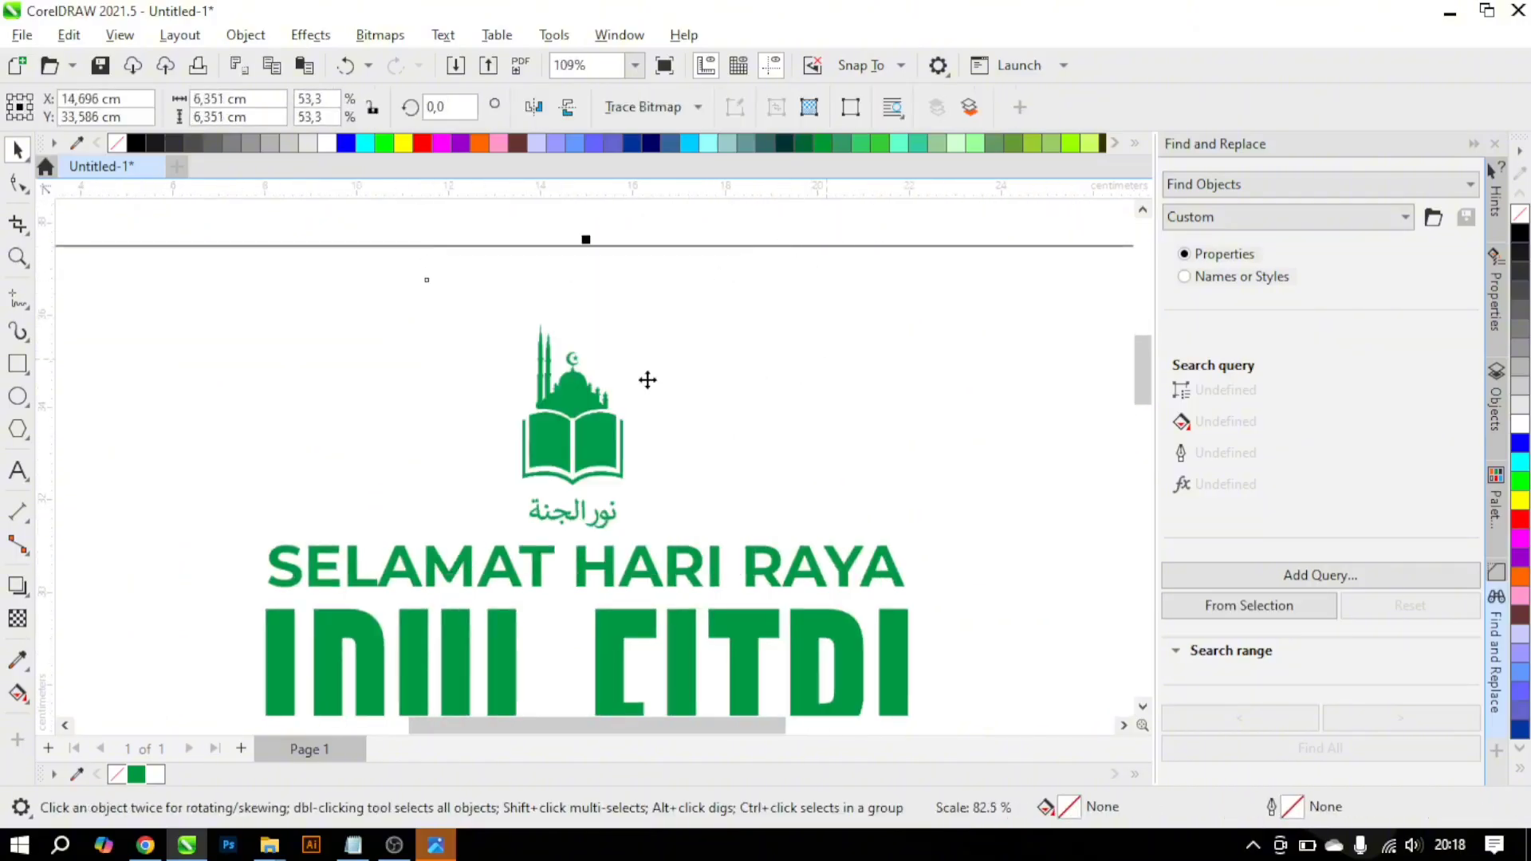
{"action": "key", "text": "c"}
{"action": "scroll", "coordinate": [643, 370], "scroll_direction": "down", "scroll_amount": 3}
{"action": "left_click", "coordinate": [689, 273]}
{"action": "scroll", "coordinate": [648, 378], "scroll_direction": "up", "scroll_amount": 1}
{"action": "left_click", "coordinate": [613, 415]}
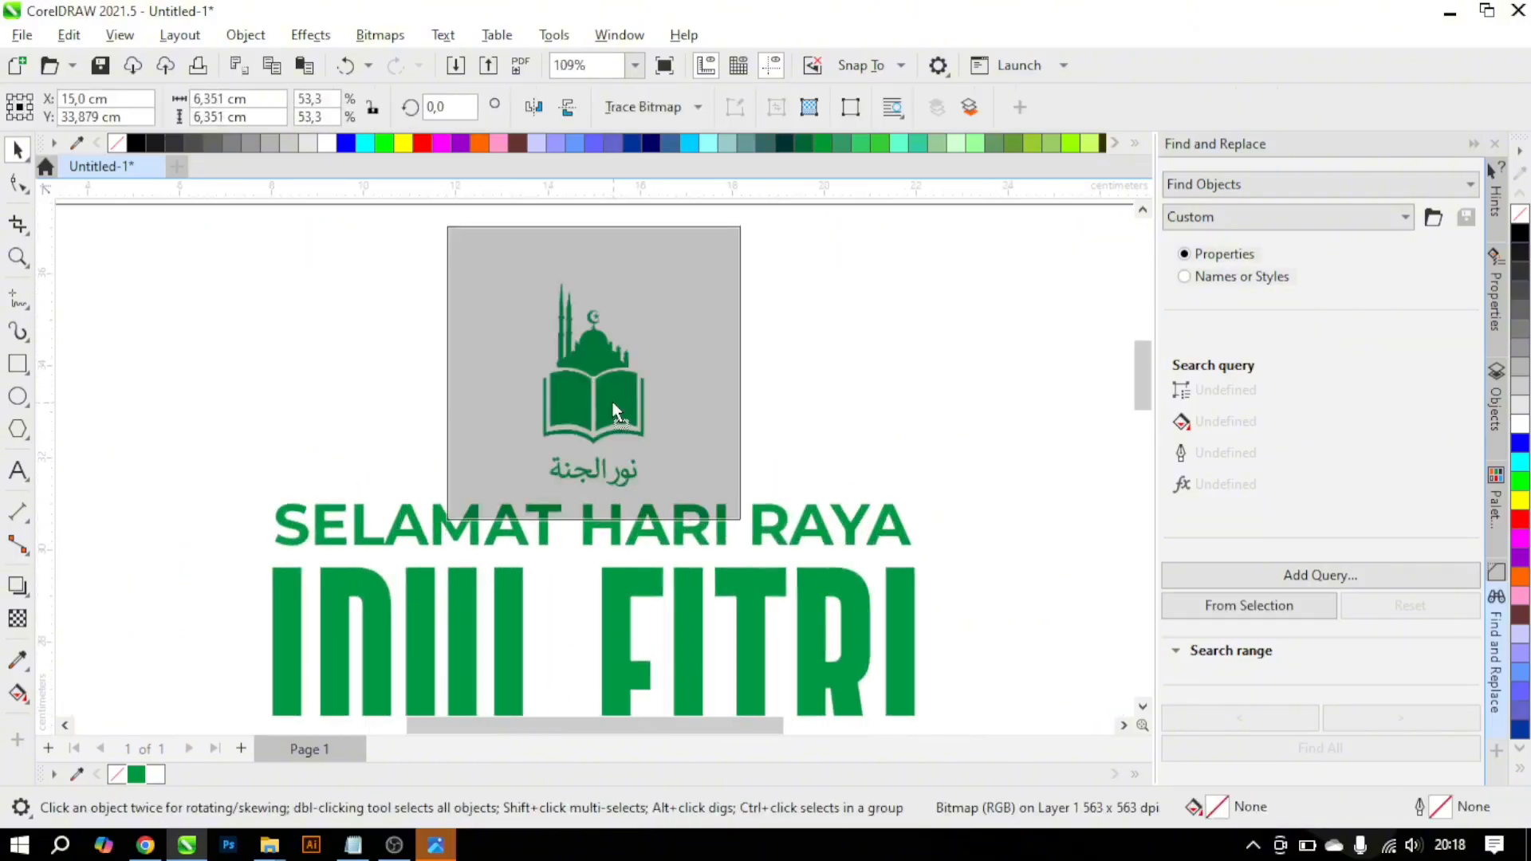
{"action": "scroll", "coordinate": [780, 405], "scroll_direction": "down", "scroll_amount": 1}
{"action": "left_click", "coordinate": [858, 495]}
{"action": "left_click_drag", "start_coordinate": [858, 495], "coordinate": [840, 409]}
{"action": "left_click_drag", "start_coordinate": [927, 557], "coordinate": [745, 511]}
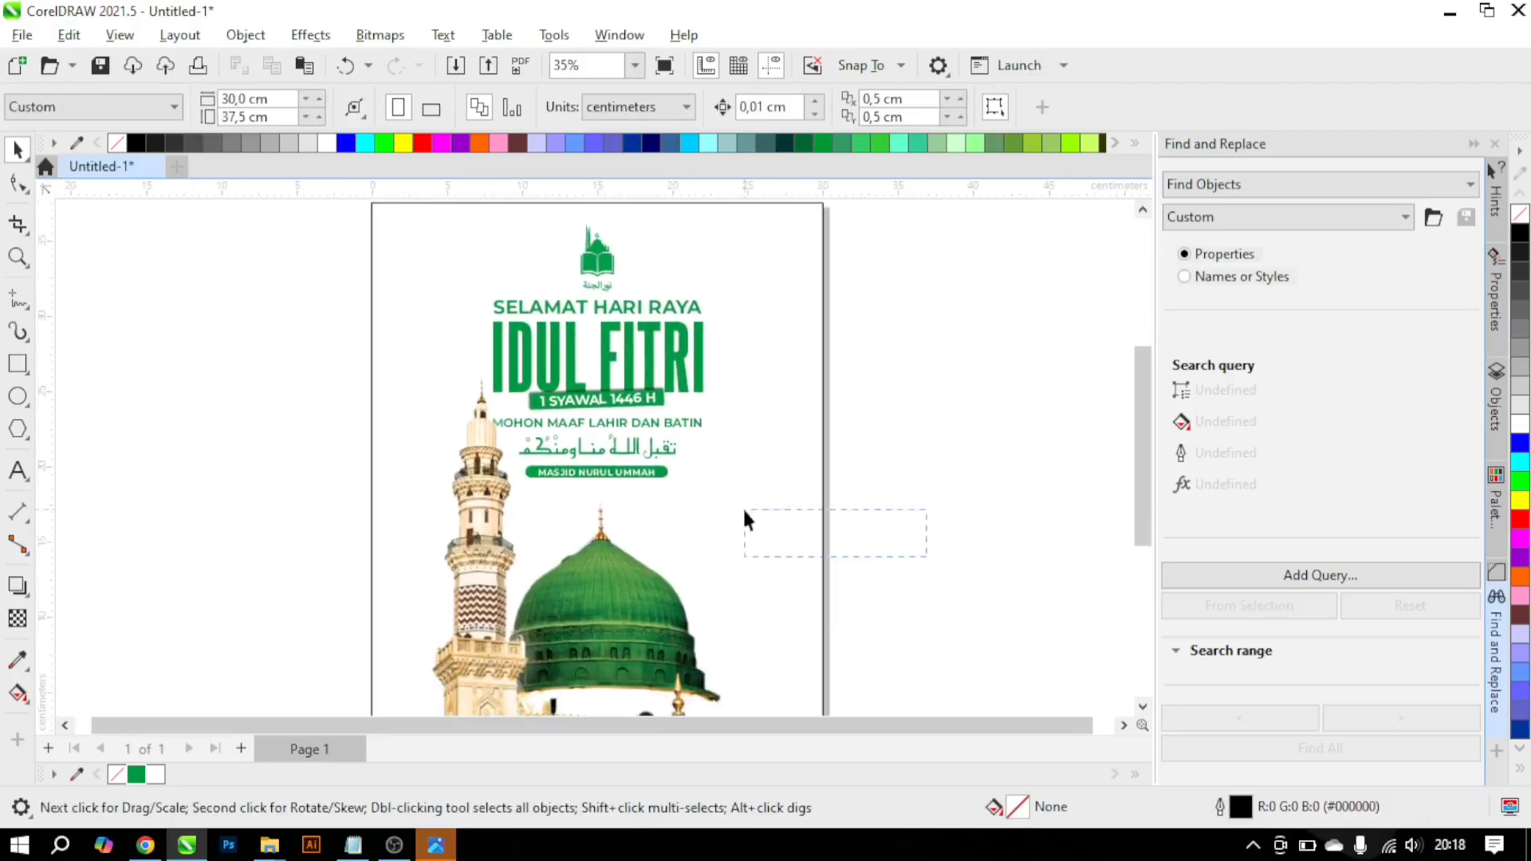
{"action": "scroll", "coordinate": [615, 451], "scroll_direction": "up", "scroll_amount": 2}
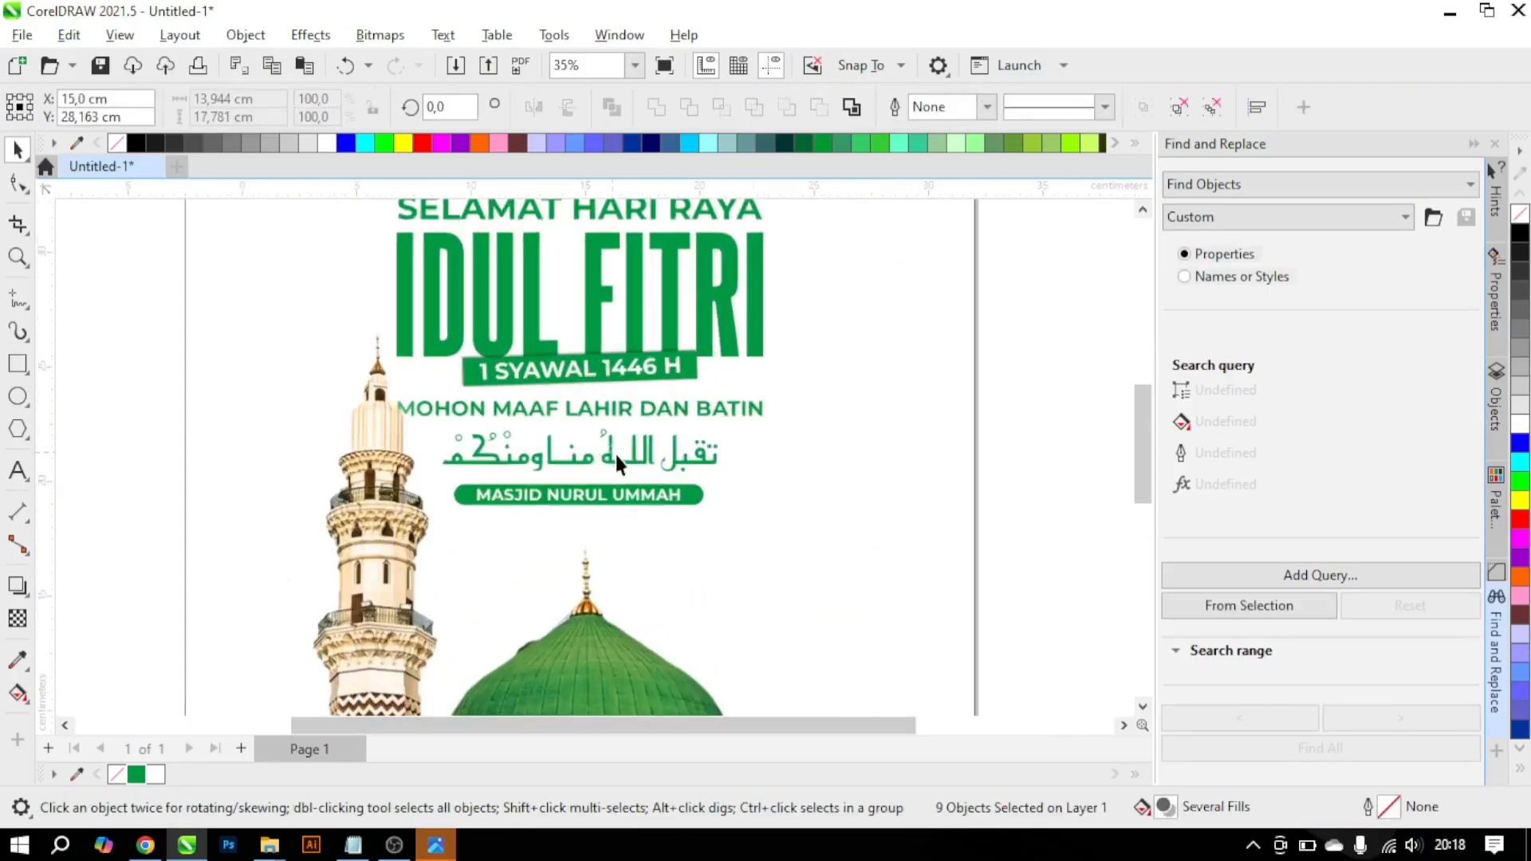
{"action": "left_click", "coordinate": [625, 378]}
{"action": "key", "text": "ctrl+z"}
{"action": "scroll", "coordinate": [630, 405], "scroll_direction": "down", "scroll_amount": 1}
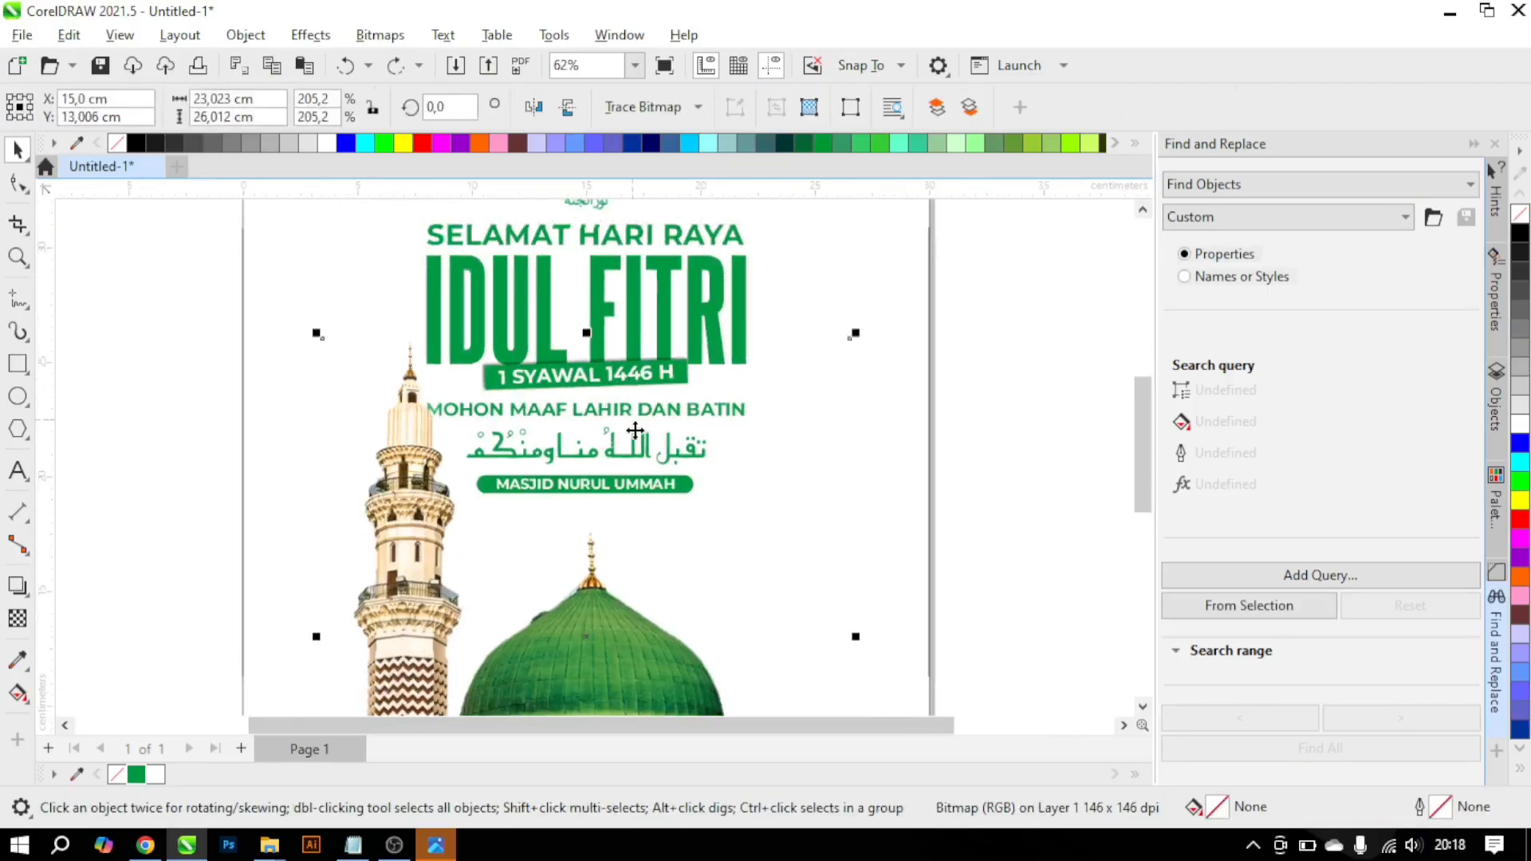
Step: Select the logo and all heading lines down to the MASJID NURUL UMMAH banner and move them slightly down
{"action": "left_click", "coordinate": [855, 404]}
{"action": "left_click_drag", "start_coordinate": [854, 404], "coordinate": [865, 530]}
{"action": "scroll", "coordinate": [527, 311], "scroll_direction": "down", "scroll_amount": 3}
{"action": "left_click_drag", "start_coordinate": [946, 557], "coordinate": [416, 255]}
{"action": "scroll", "coordinate": [594, 401], "scroll_direction": "up", "scroll_amount": 1}
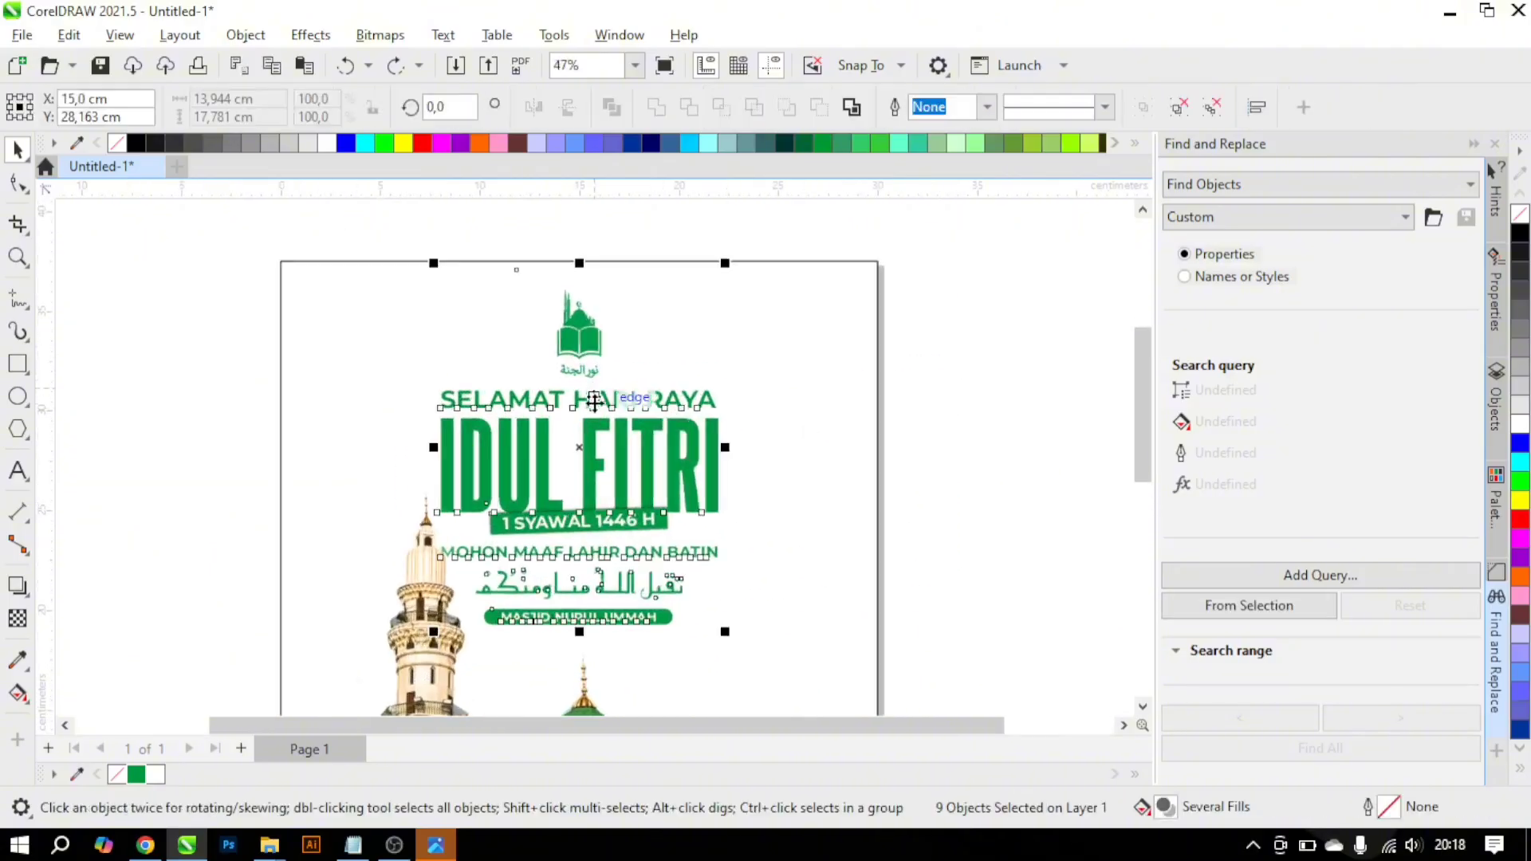
{"action": "mouse_move", "coordinate": [581, 445]}
{"action": "left_mouse_down"}
{"action": "mouse_move", "coordinate": [581, 466]}
{"action": "mouse_move", "coordinate": [580, 419]}
{"action": "left_mouse_up"}
{"action": "scroll", "coordinate": [583, 482], "scroll_direction": "up", "scroll_amount": 1}
{"action": "scroll", "coordinate": [656, 288], "scroll_direction": "down", "scroll_amount": 2}
{"action": "left_click", "coordinate": [947, 410]}
{"action": "scroll", "coordinate": [877, 375], "scroll_direction": "down", "scroll_amount": 1}
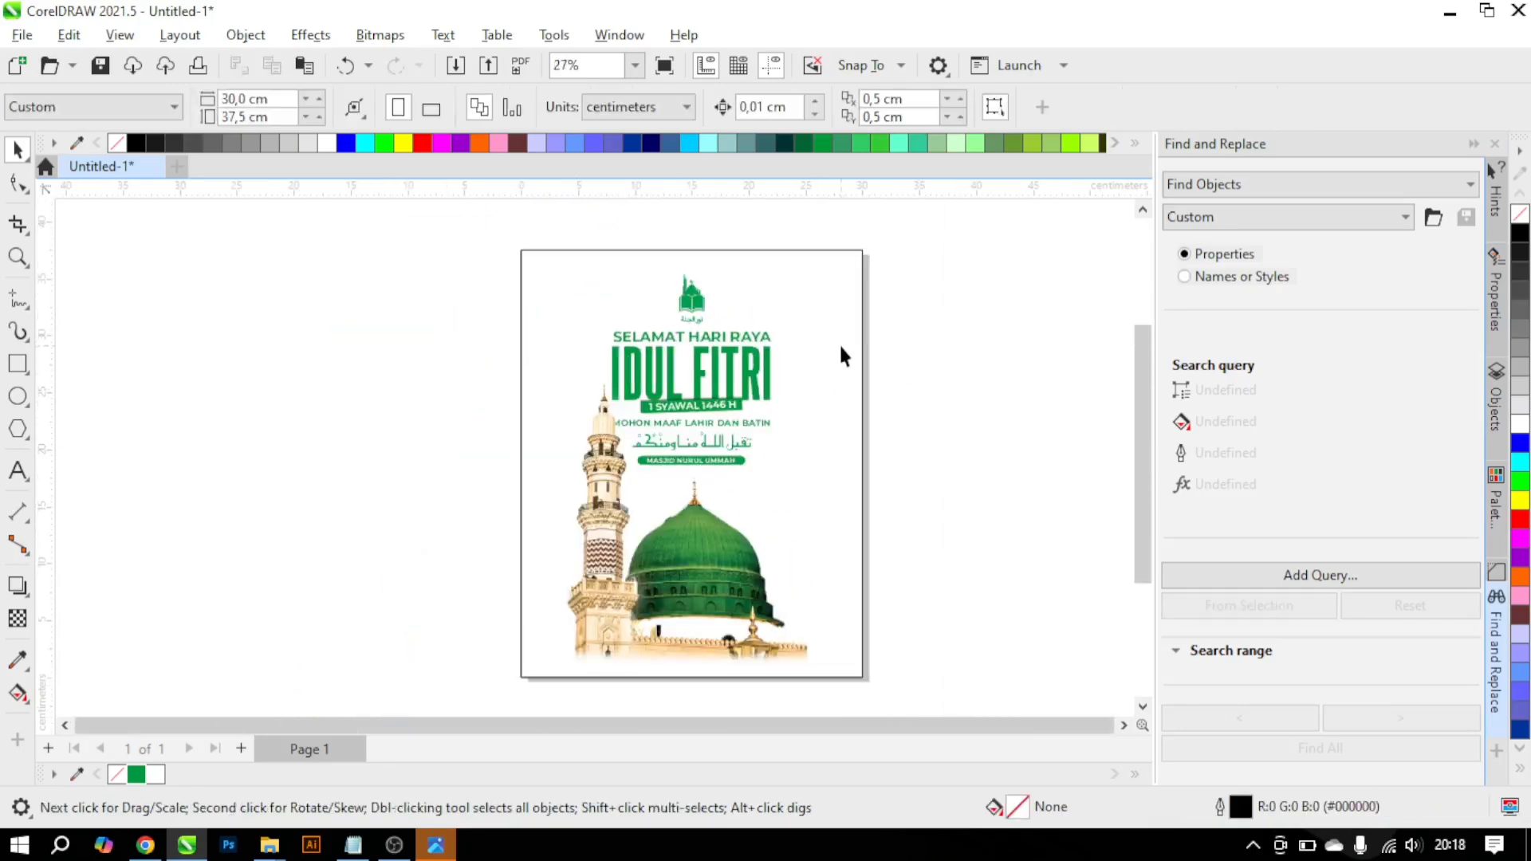
Step: Draw a rectangle about 37.75 cm tall around the poster content, its upper edge above the page, and centre it horizontally
{"action": "left_click_drag", "start_coordinate": [947, 565], "coordinate": [912, 457]}
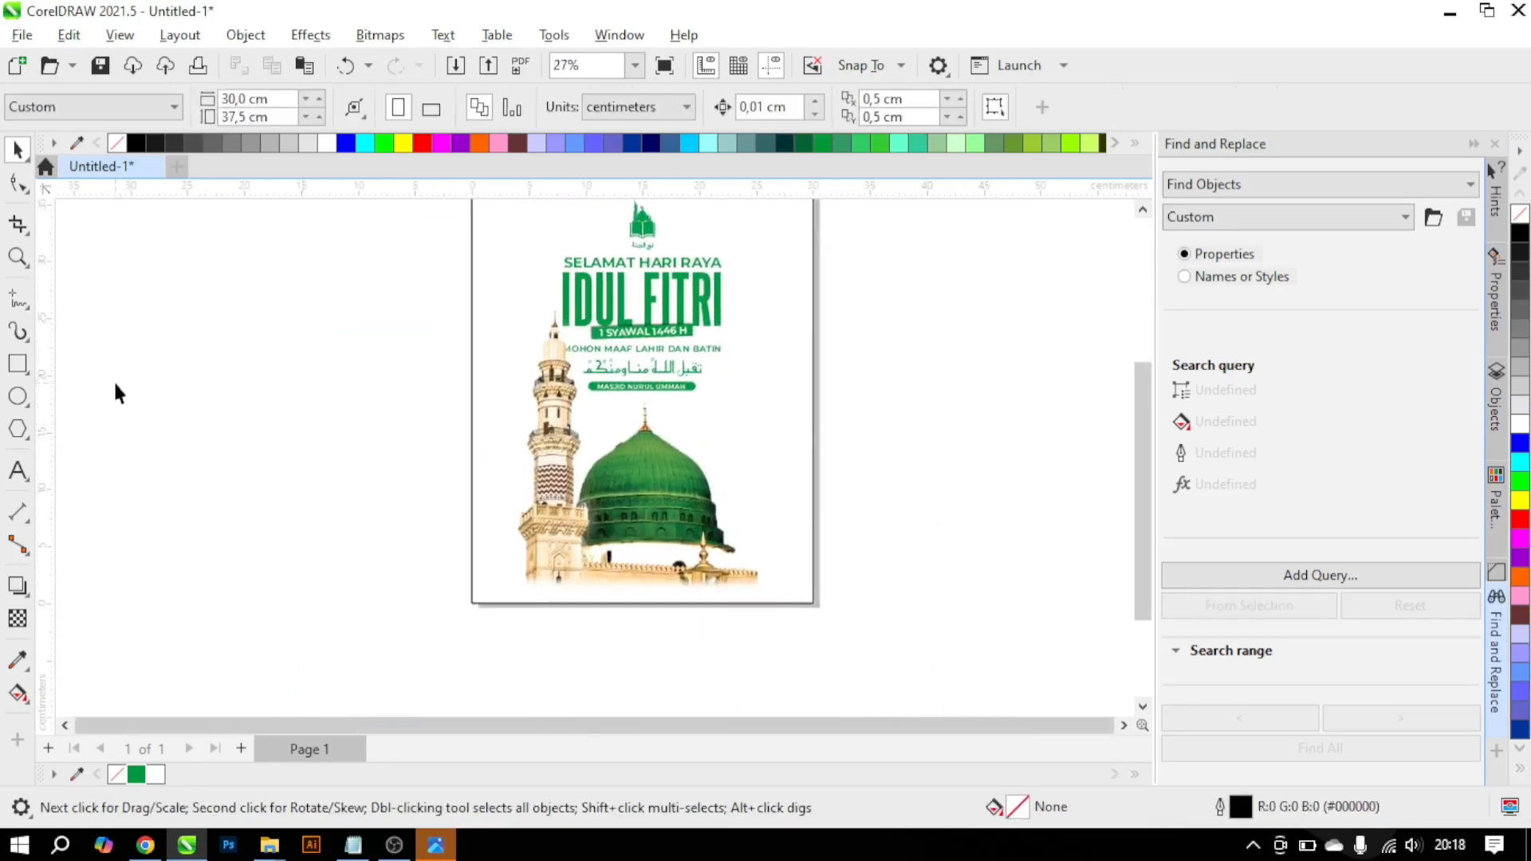
{"action": "left_click_drag", "start_coordinate": [379, 285], "coordinate": [363, 355]}
{"action": "left_click", "coordinate": [17, 364]}
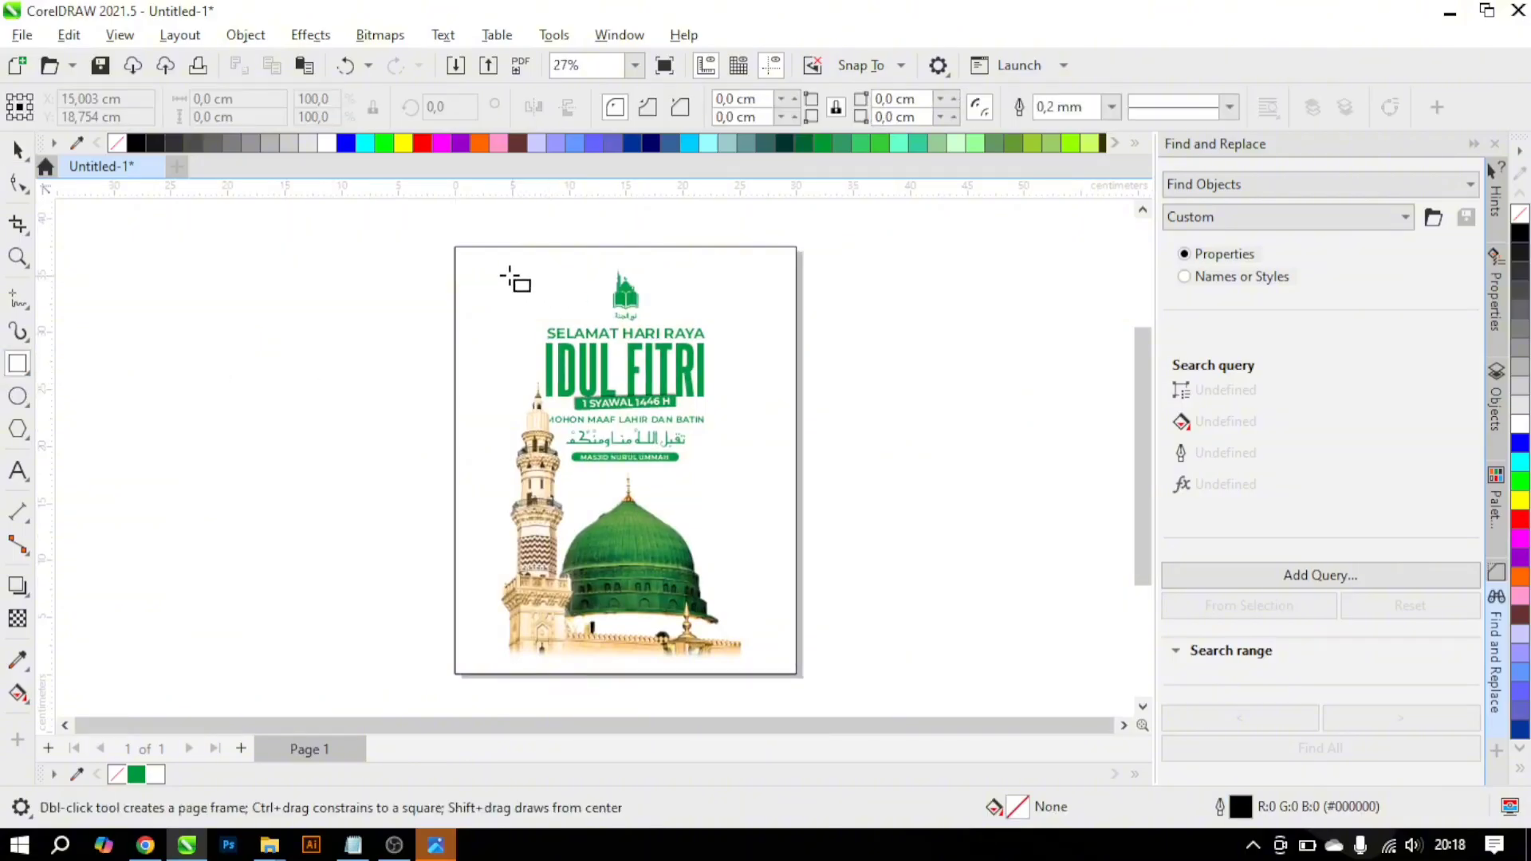
{"action": "left_click_drag", "start_coordinate": [485, 229], "coordinate": [775, 659]}
{"action": "left_click", "coordinate": [796, 629], "text": "shift"}
{"action": "key", "text": "c"}
{"action": "key", "text": "space"}
{"action": "left_click", "coordinate": [888, 634]}
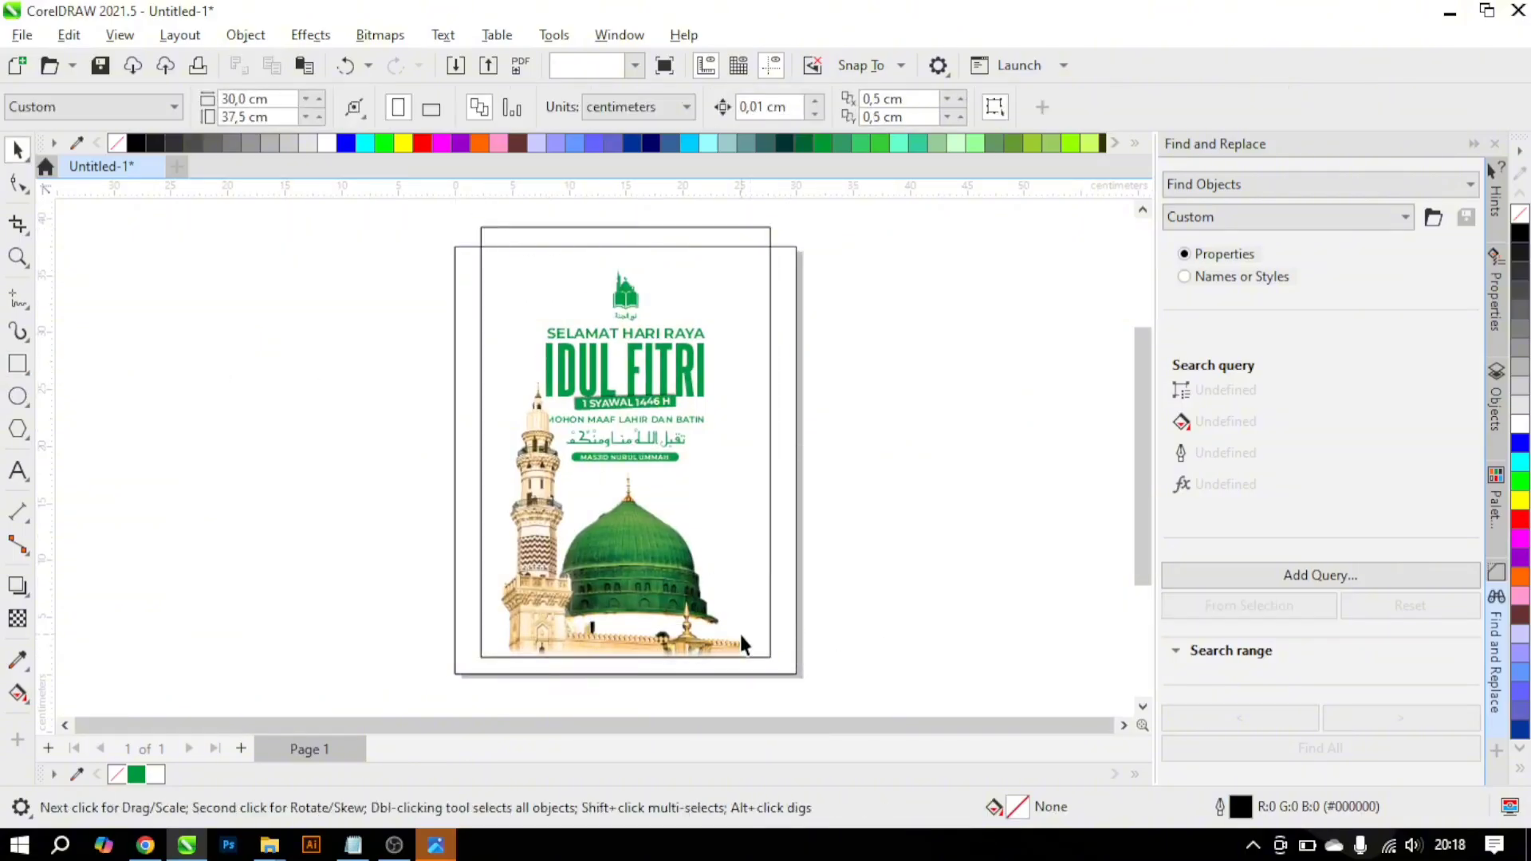
Step: Widen the frame rectangle symmetrically to about 26.32 cm
{"action": "left_click", "coordinate": [771, 578]}
{"action": "scroll", "coordinate": [782, 525], "scroll_direction": "up", "scroll_amount": 3}
{"action": "scroll", "coordinate": [778, 394], "scroll_direction": "up", "scroll_amount": 1}
{"action": "left_click_drag", "start_coordinate": [761, 403], "coordinate": [773, 425]}
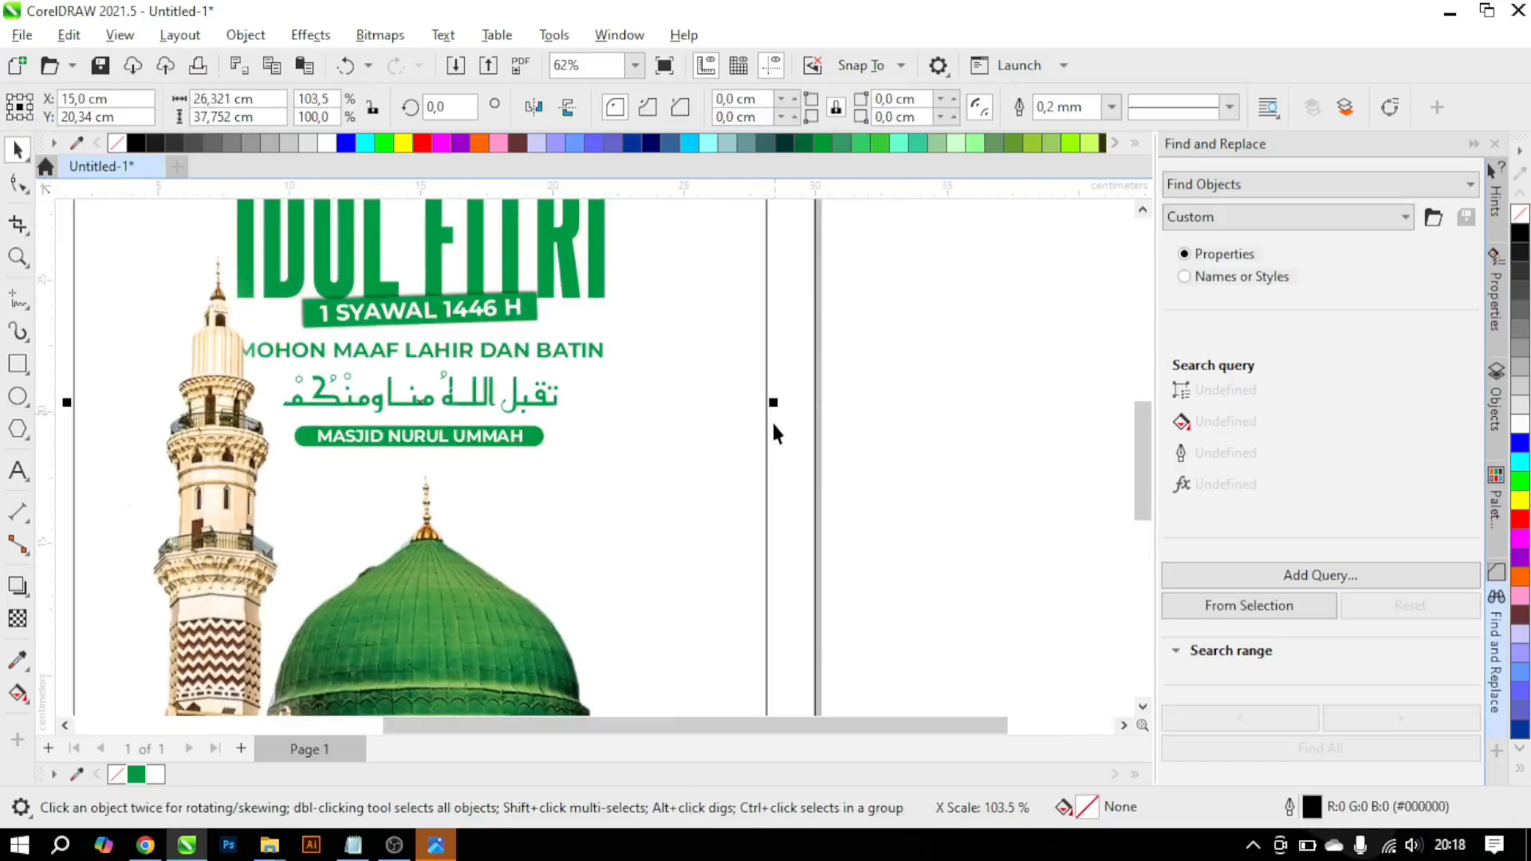
{"action": "scroll", "coordinate": [774, 427], "scroll_direction": "down", "scroll_amount": 1}
Step: Give the frame rectangle a 2.5 mm green outline
{"action": "left_click", "coordinate": [1111, 106]}
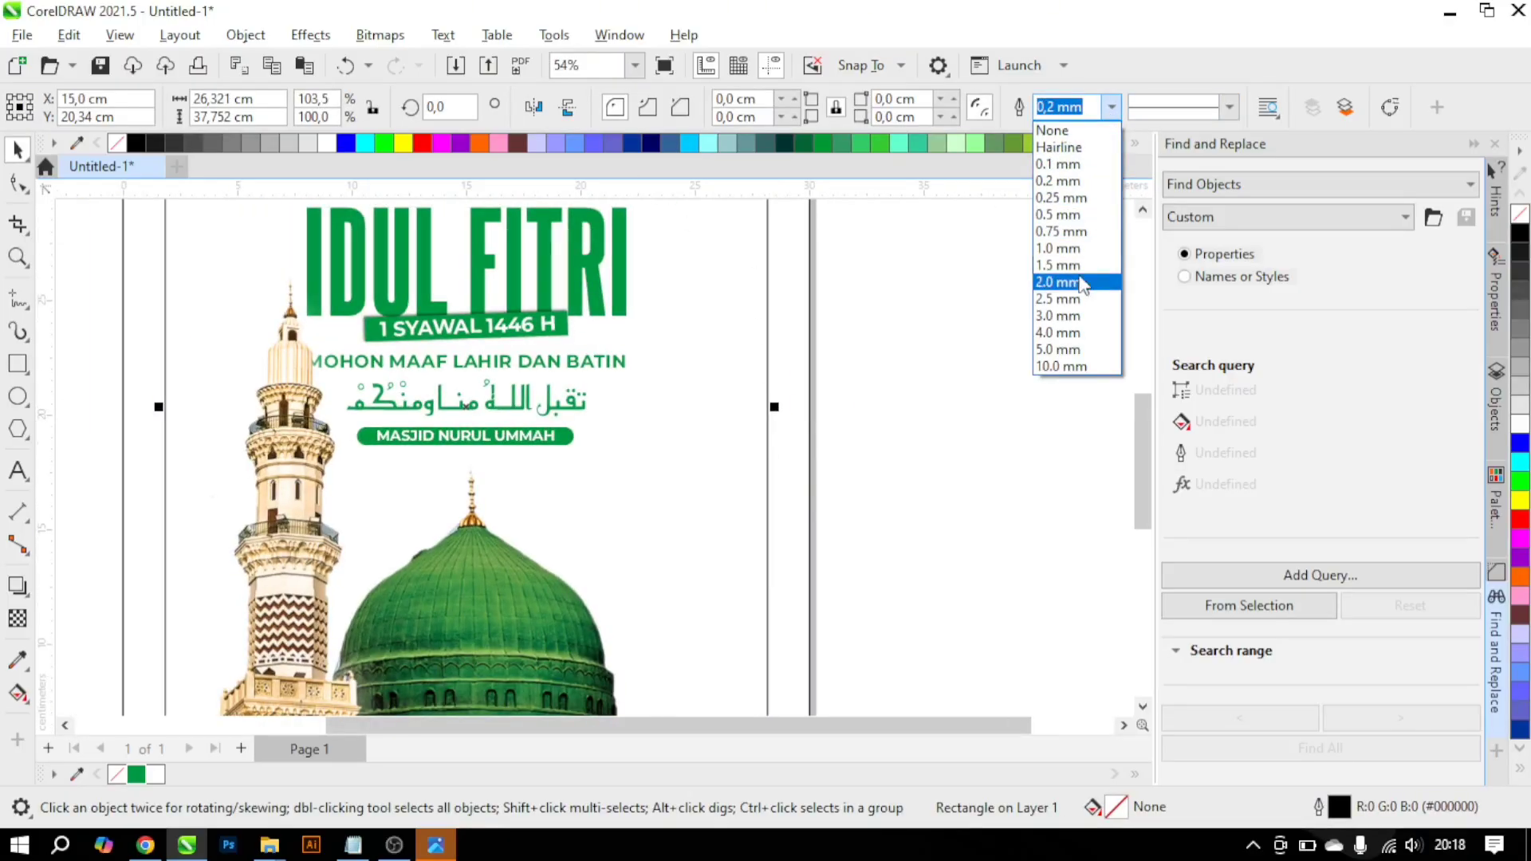
{"action": "left_click", "coordinate": [1075, 310]}
{"action": "left_click", "coordinate": [830, 529]}
{"action": "left_click", "coordinate": [767, 522]}
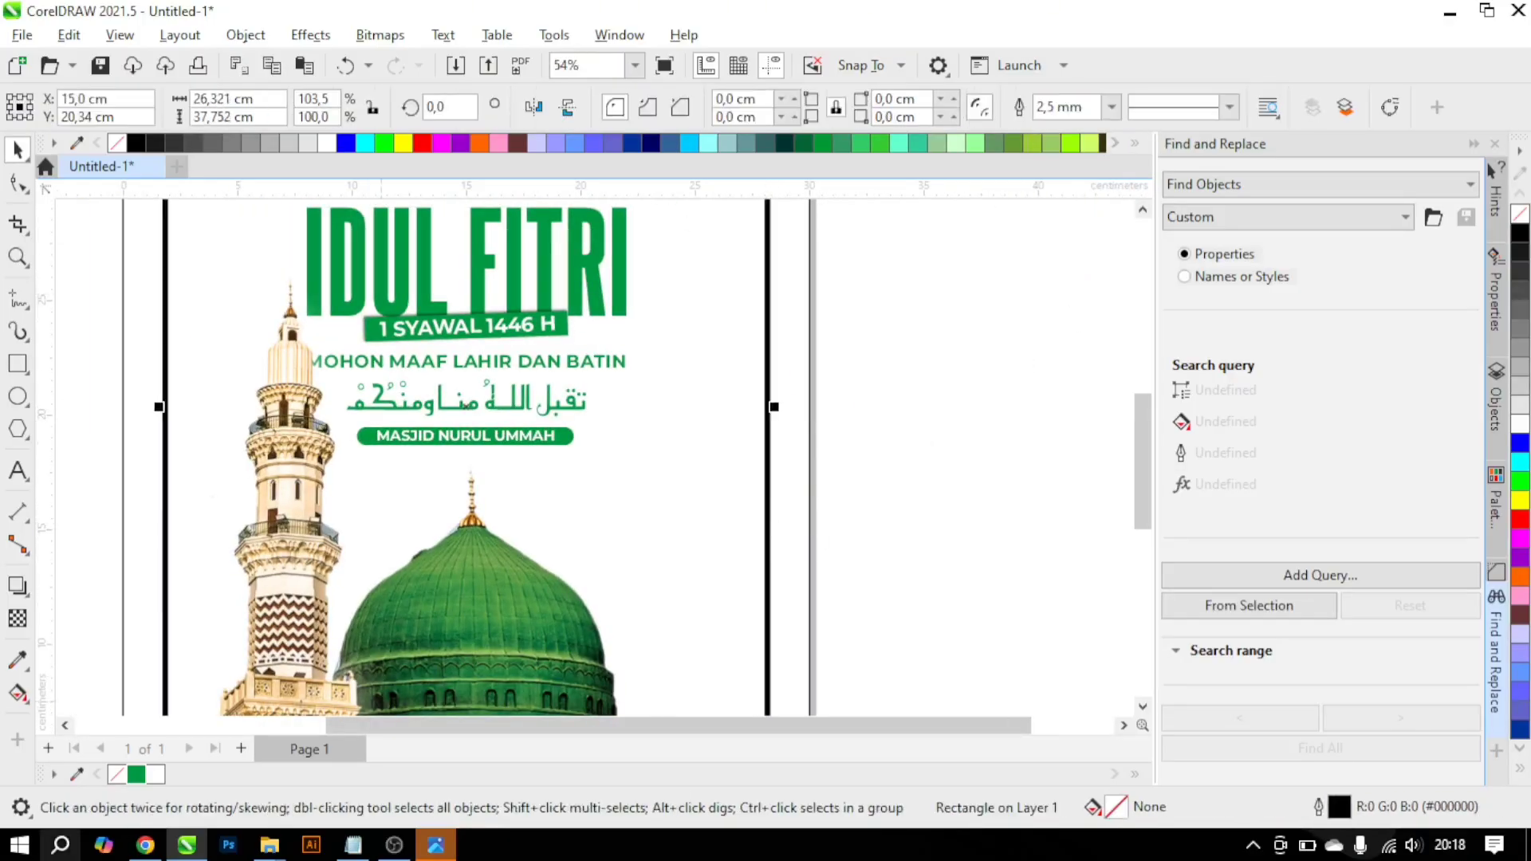
{"action": "right_click", "coordinate": [136, 774]}
{"action": "scroll", "coordinate": [632, 448], "scroll_direction": "down", "scroll_amount": 3}
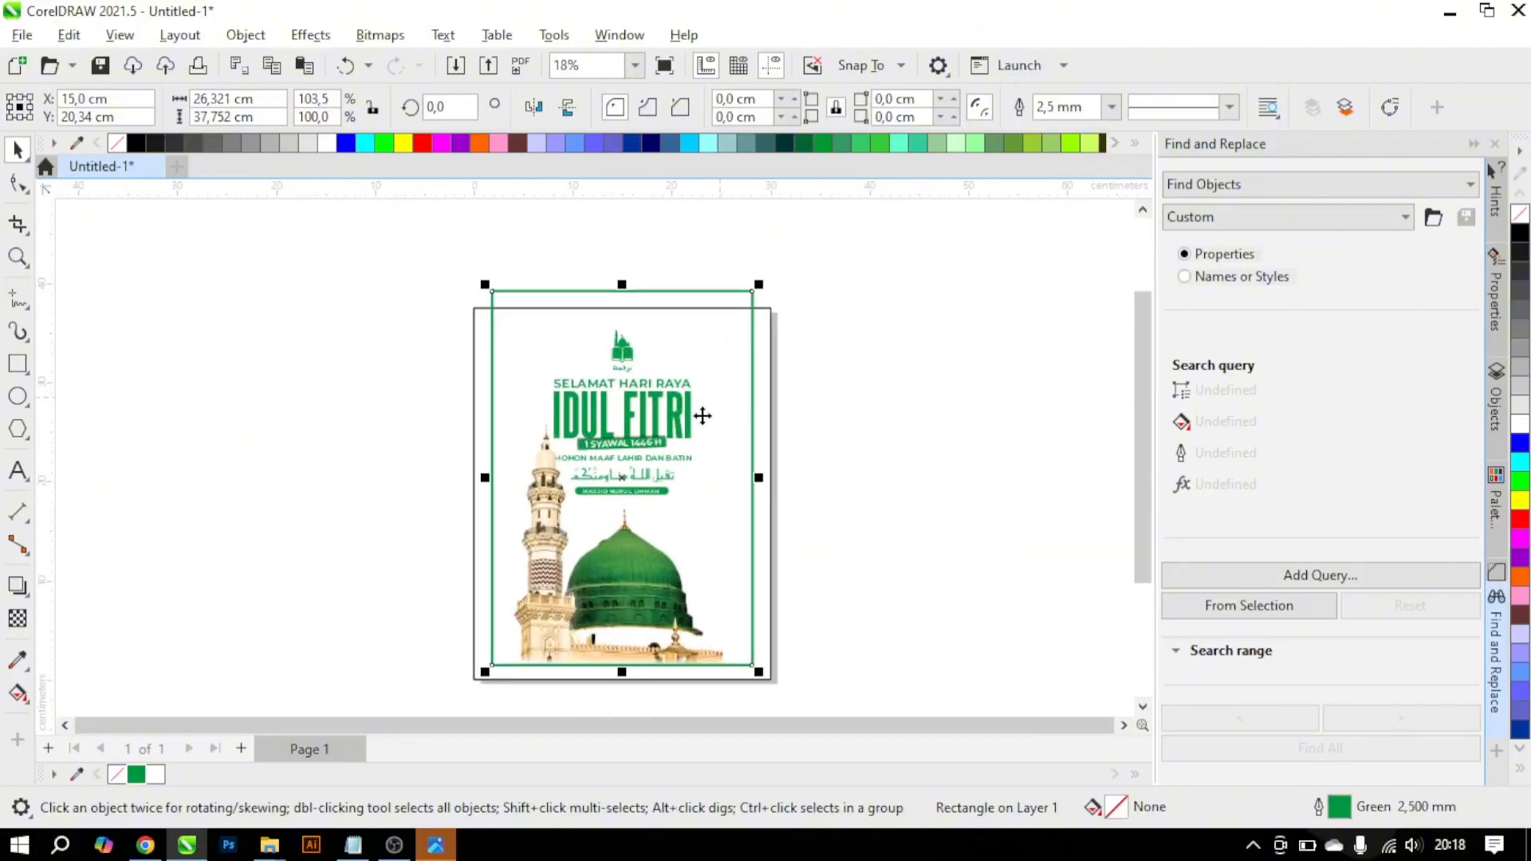
Step: Fade out the green frame's upper part with a linear fountain transparency and send the frame behind the mosque
{"action": "left_click", "coordinate": [17, 618]}
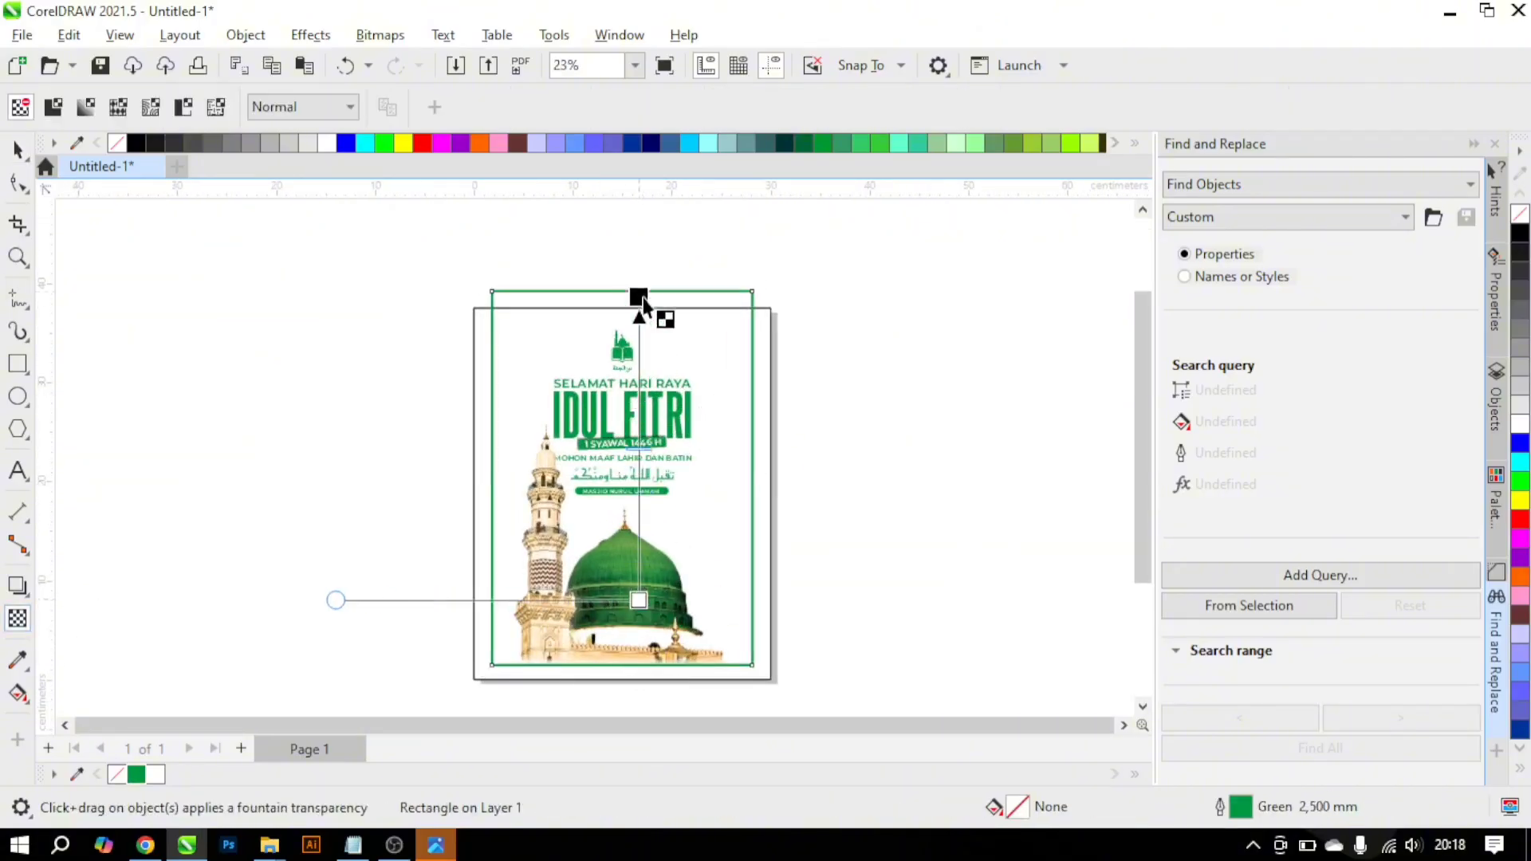
{"action": "left_click_drag", "start_coordinate": [643, 298], "coordinate": [639, 292]}
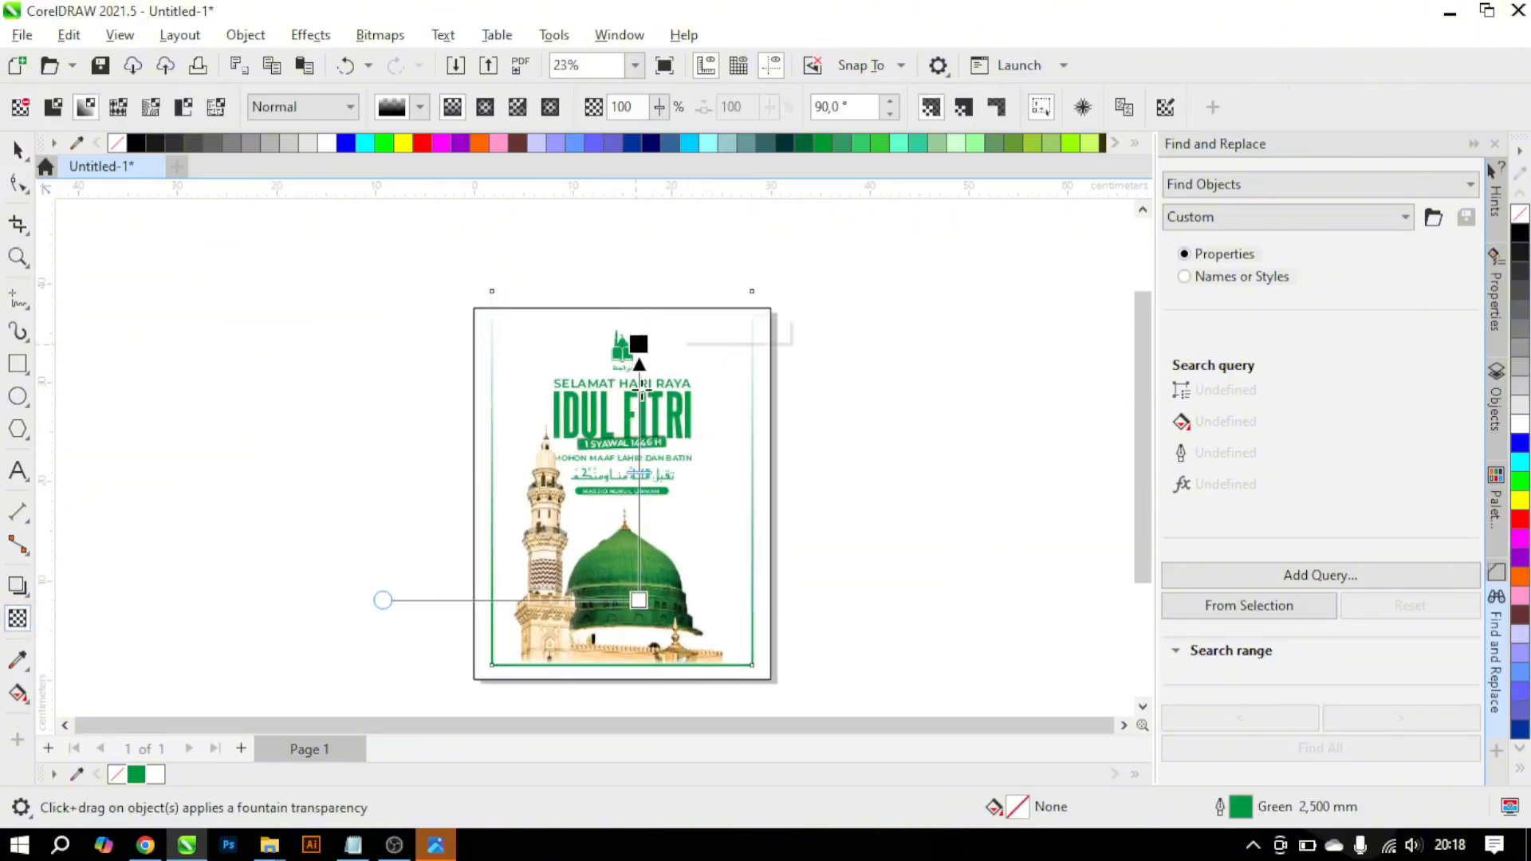
{"action": "key", "text": "space"}
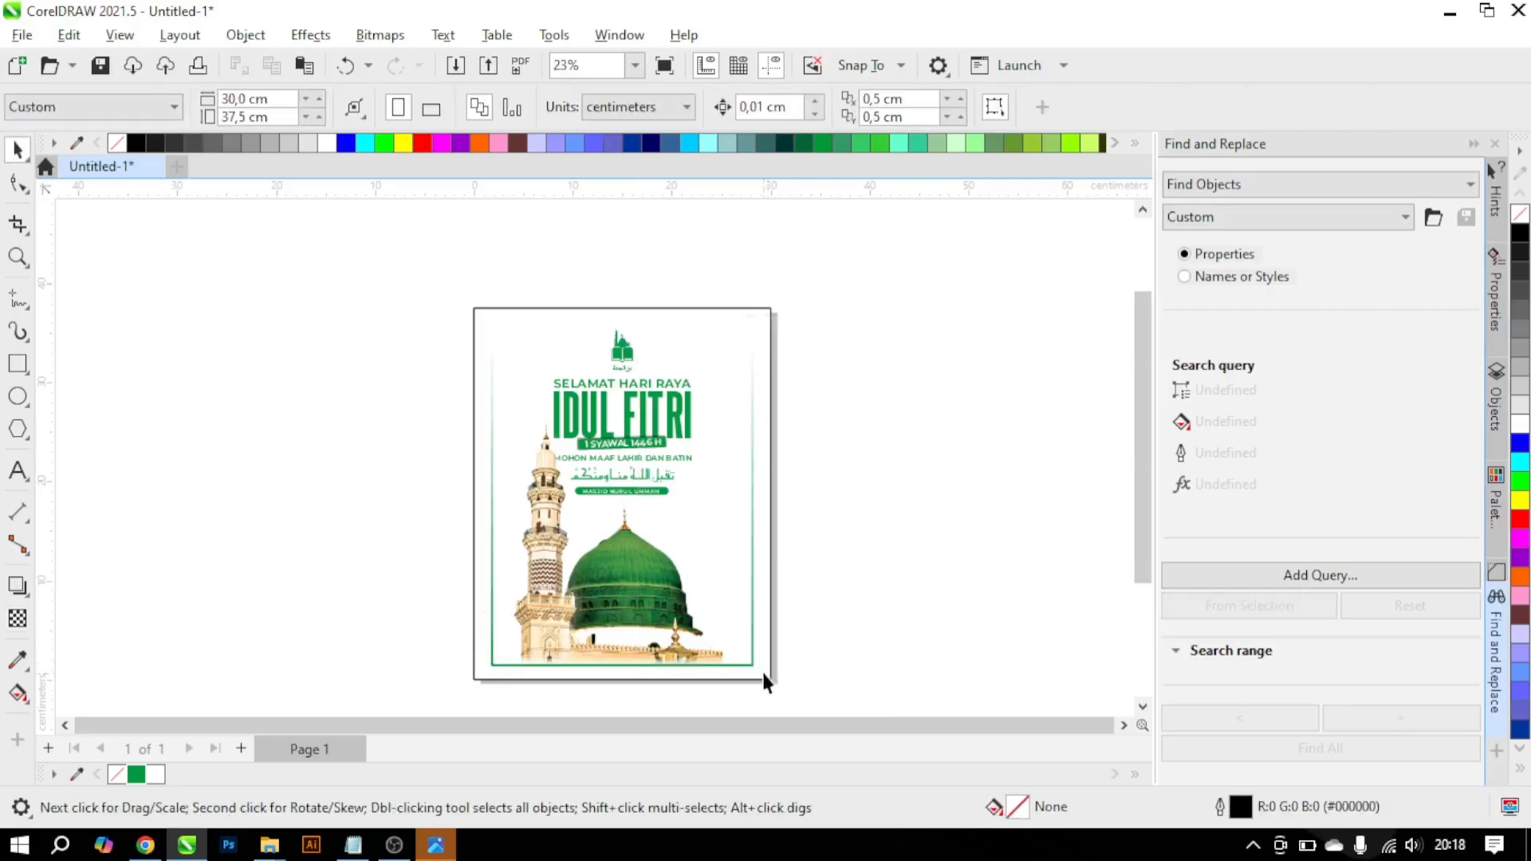
{"action": "left_click", "coordinate": [756, 669]}
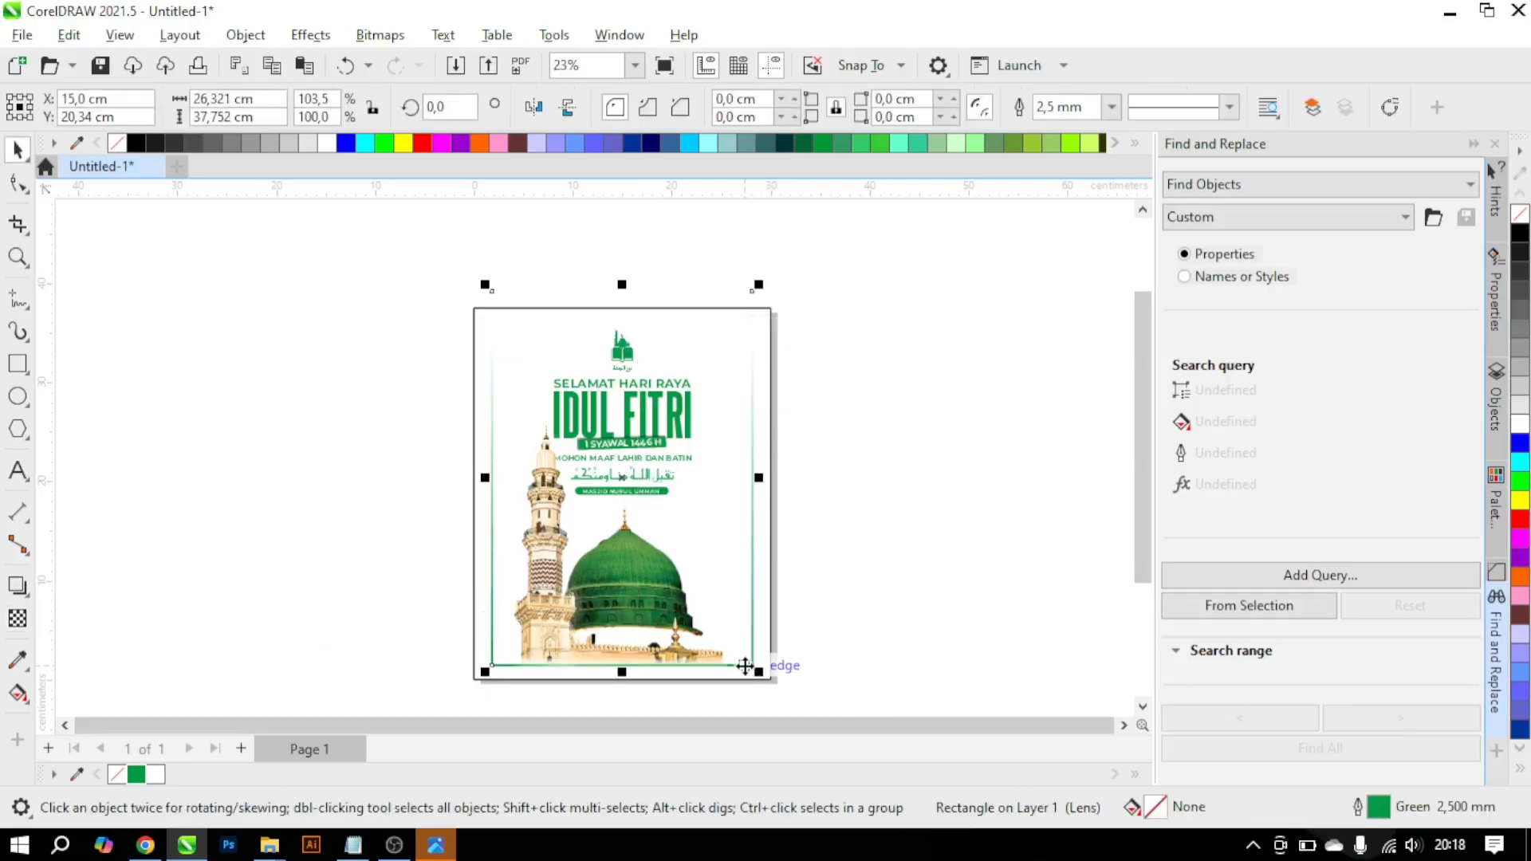
{"action": "left_click", "coordinate": [803, 696]}
Step: Move the mosque image down slightly so its base covers the frame's lower edge, at about Y 12.3 cm
{"action": "scroll", "coordinate": [631, 666], "scroll_direction": "up", "scroll_amount": 2}
{"action": "left_click", "coordinate": [603, 615]}
{"action": "left_click_drag", "start_coordinate": [643, 574], "coordinate": [646, 619]}
{"action": "scroll", "coordinate": [631, 635], "scroll_direction": "up", "scroll_amount": 3}
{"action": "scroll", "coordinate": [641, 608], "scroll_direction": "down", "scroll_amount": 2}
{"action": "scroll", "coordinate": [648, 608], "scroll_direction": "up", "scroll_amount": 2}
{"action": "scroll", "coordinate": [646, 606], "scroll_direction": "down", "scroll_amount": 2}
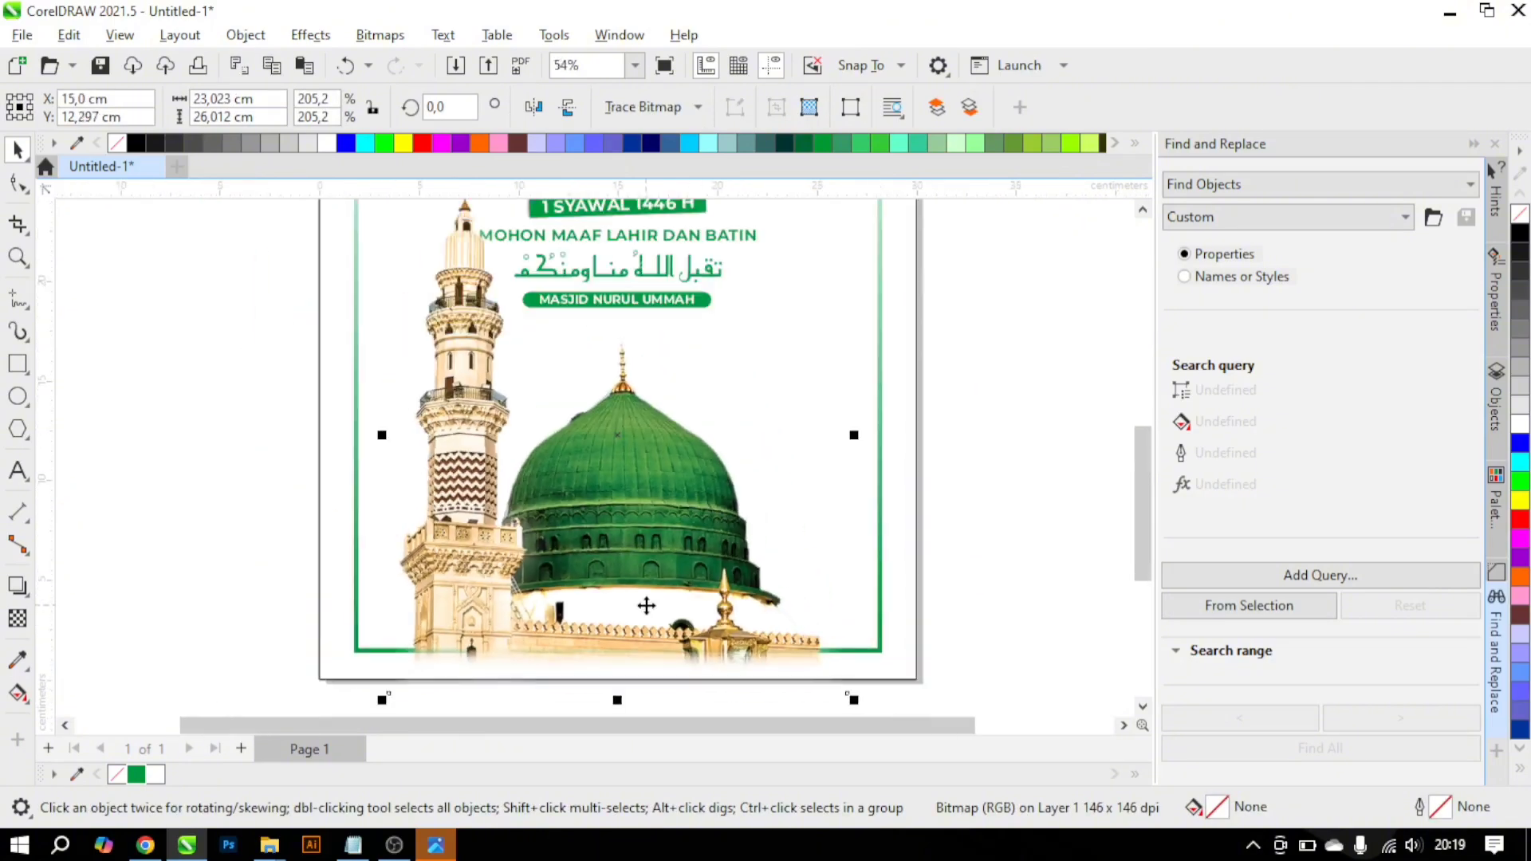
{"action": "left_click", "coordinate": [956, 620]}
Step: Move the logo and heading block down a little further, to about Y 27.17 cm
{"action": "scroll", "coordinate": [732, 513], "scroll_direction": "up", "scroll_amount": 2}
{"action": "scroll", "coordinate": [734, 490], "scroll_direction": "down", "scroll_amount": 2}
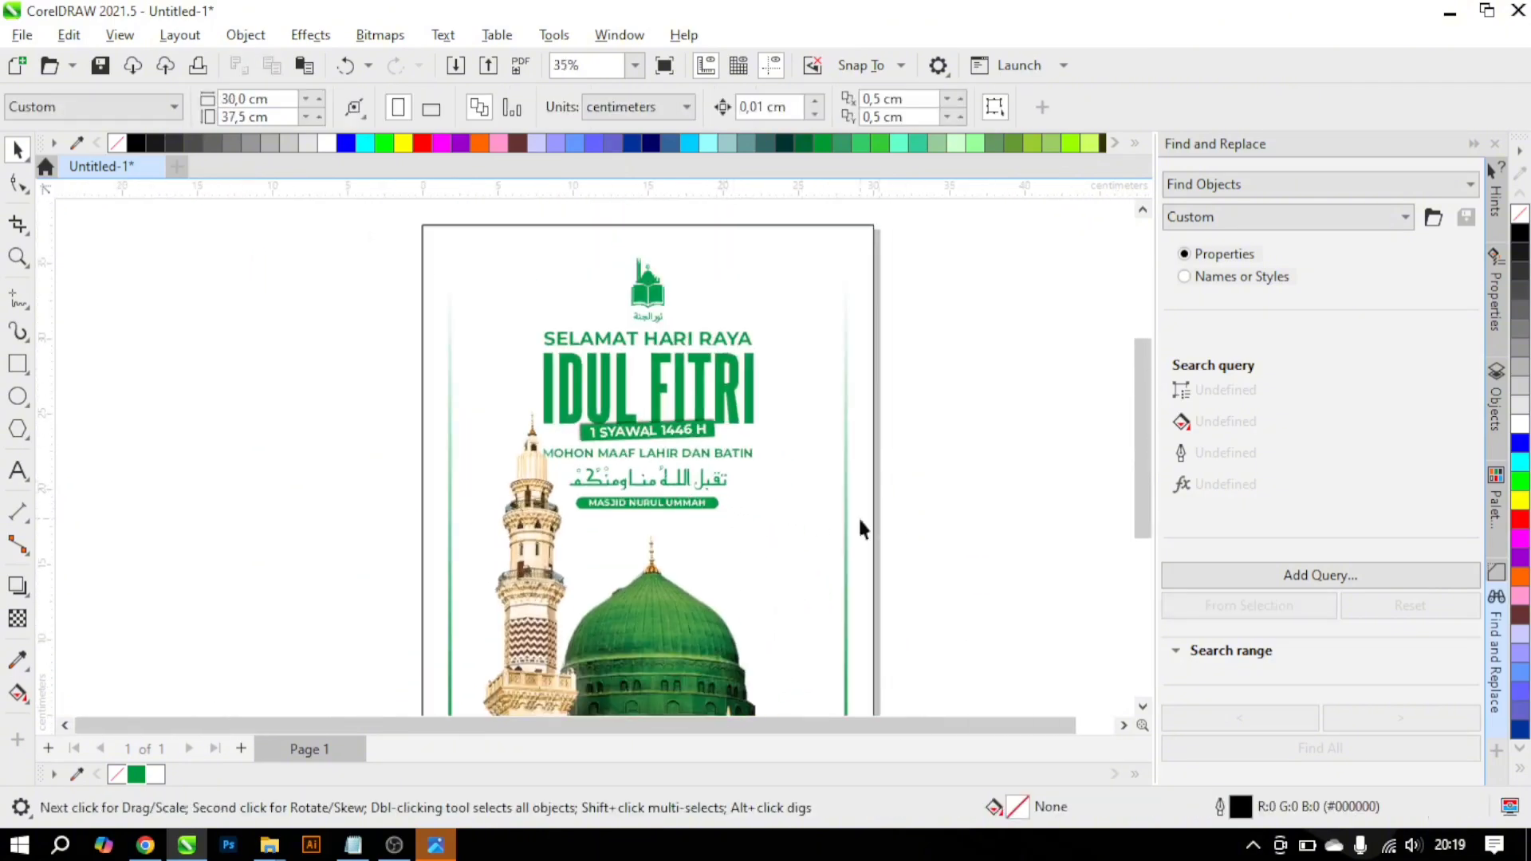
{"action": "left_click_drag", "start_coordinate": [484, 230], "coordinate": [483, 229]}
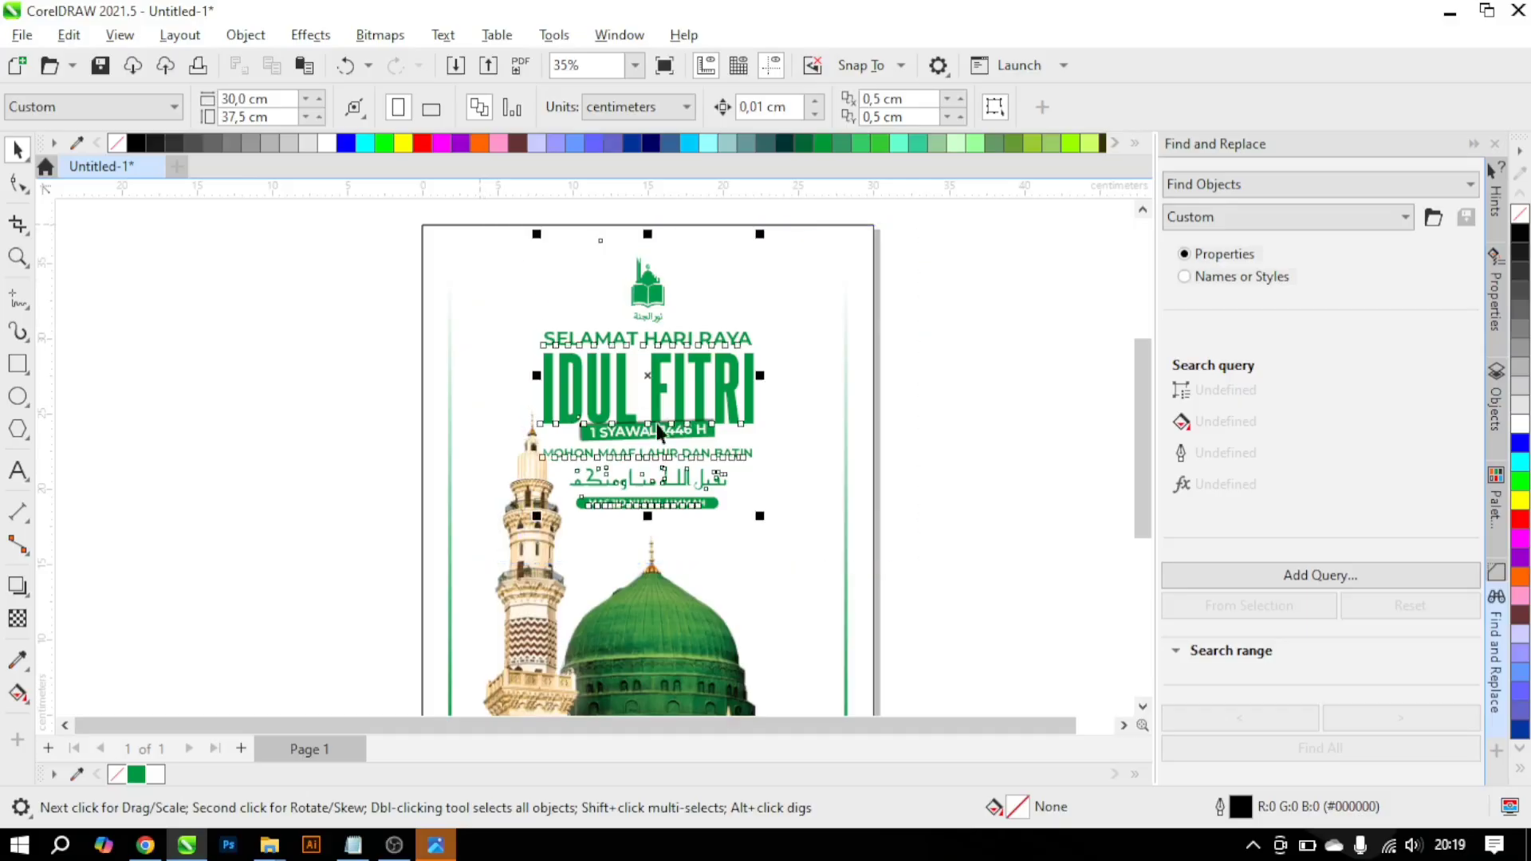
{"action": "scroll", "coordinate": [685, 478], "scroll_direction": "up", "scroll_amount": 4}
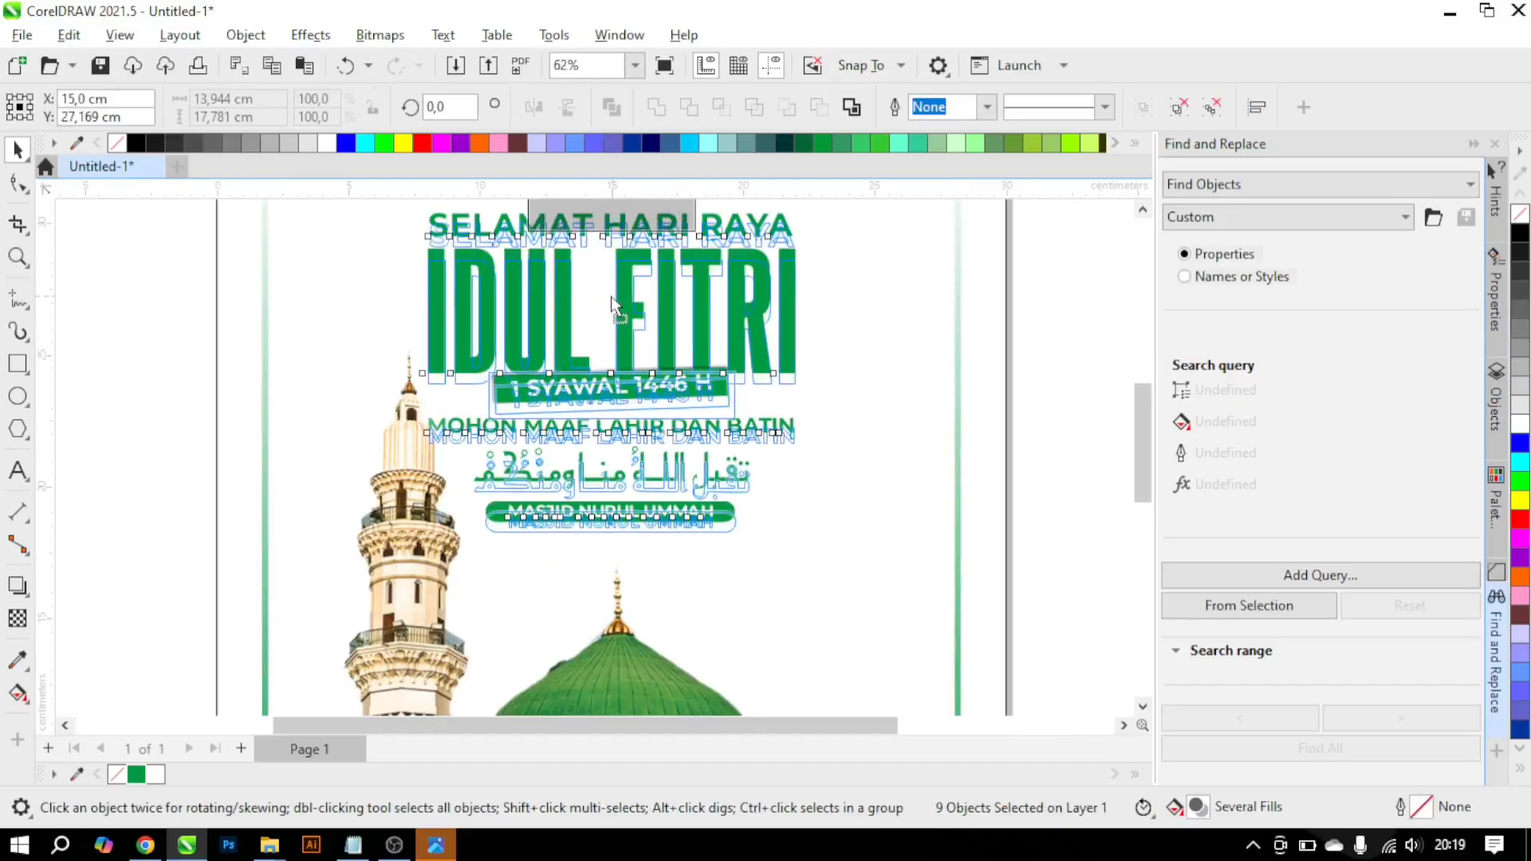
{"action": "scroll", "coordinate": [638, 478], "scroll_direction": "down", "scroll_amount": 3}
{"action": "left_click", "coordinate": [893, 405]}
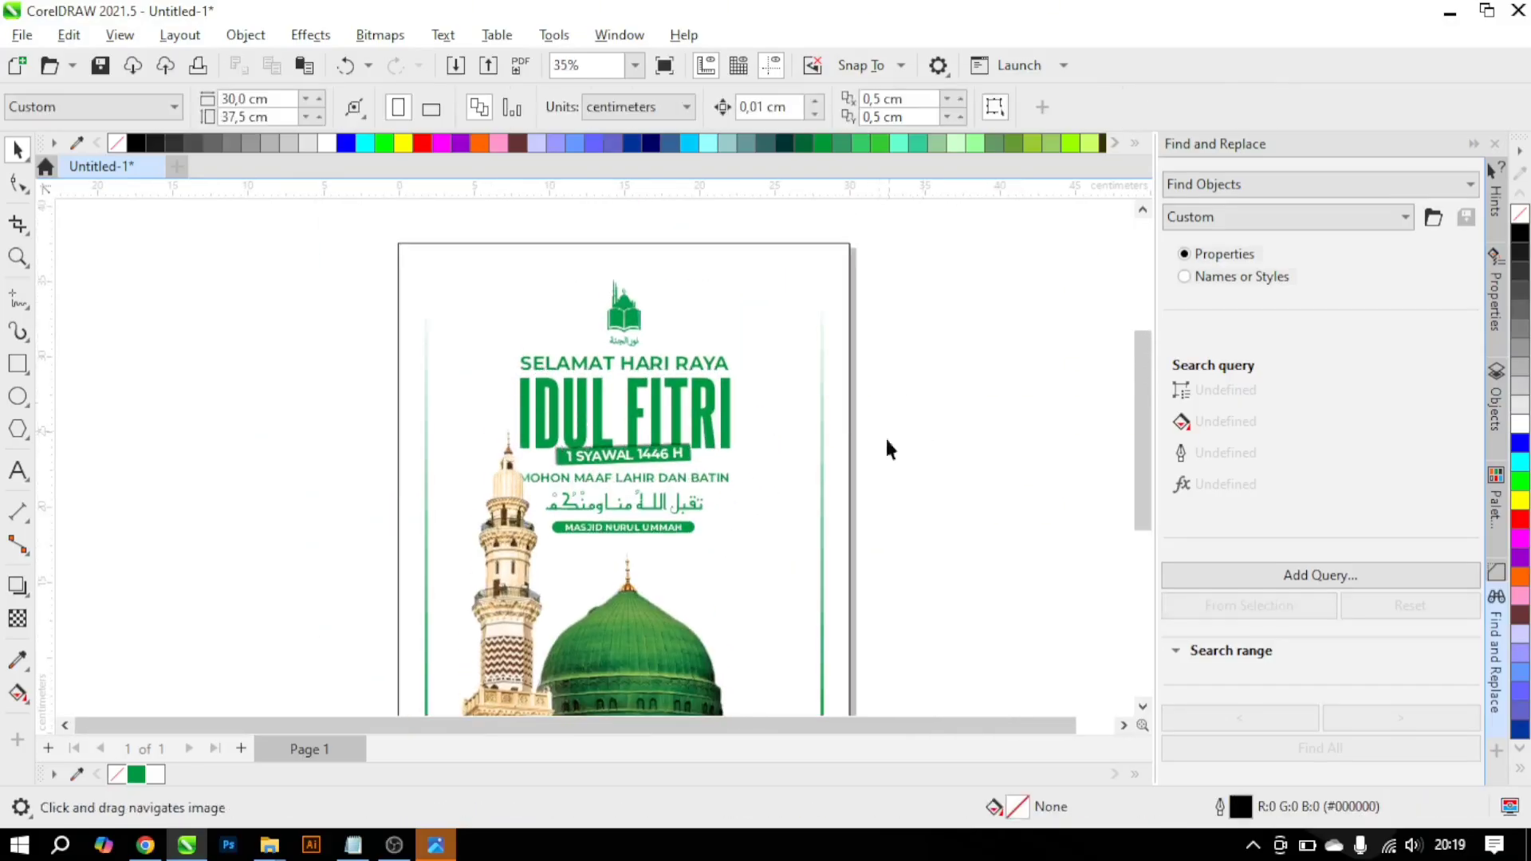
Step: Bring the Floating Leaf image from the KONSEP folder into the poster and place a copy below the page's lower-left corner
{"action": "key", "text": "alt+Tab"}
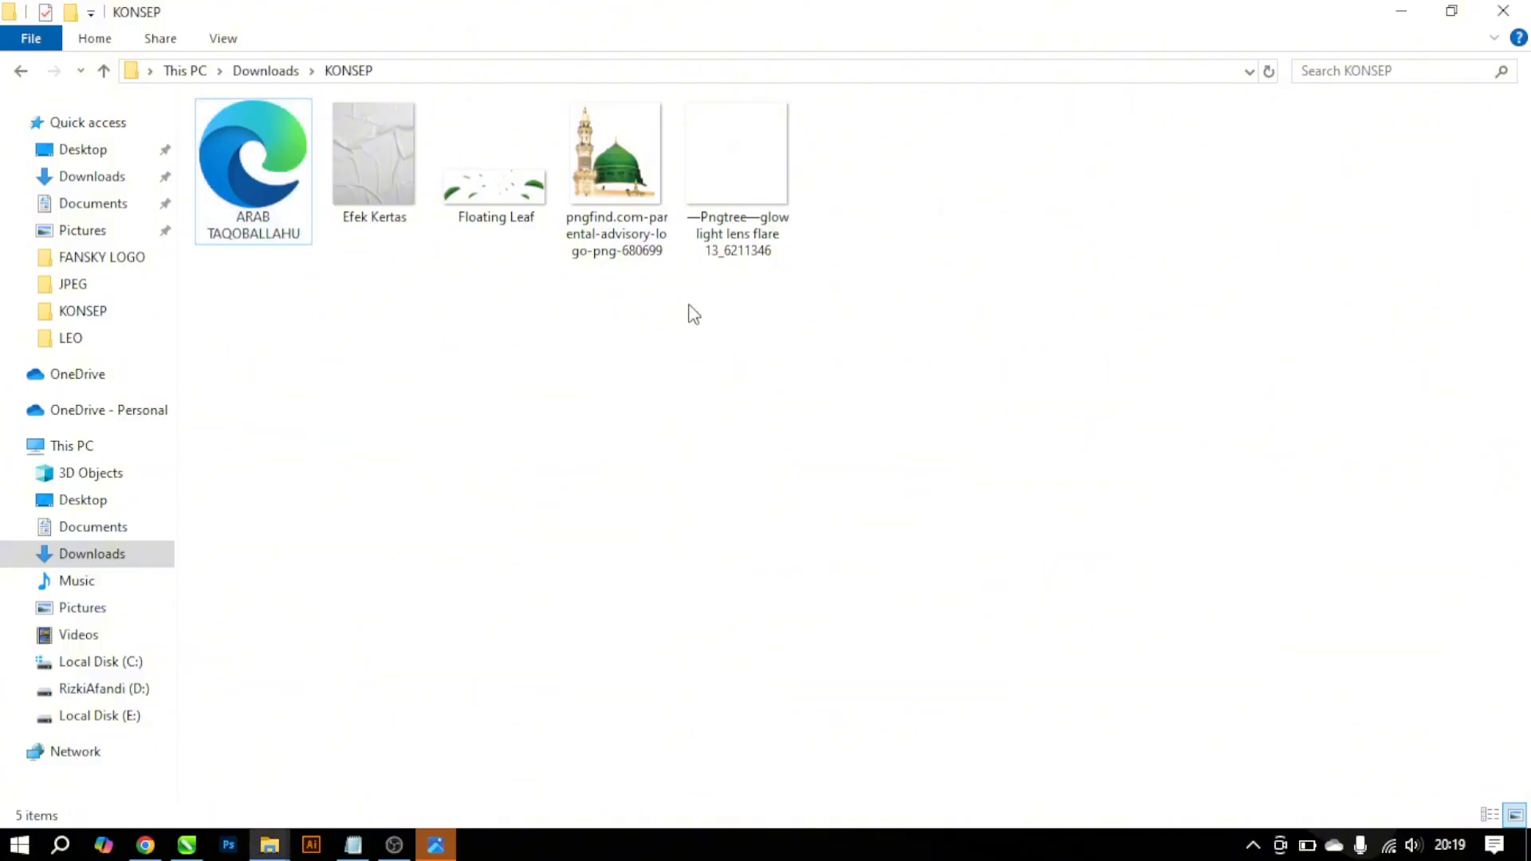
{"action": "left_click_drag", "start_coordinate": [470, 199], "coordinate": [833, 391]}
{"action": "key", "text": "alt+Tab"}
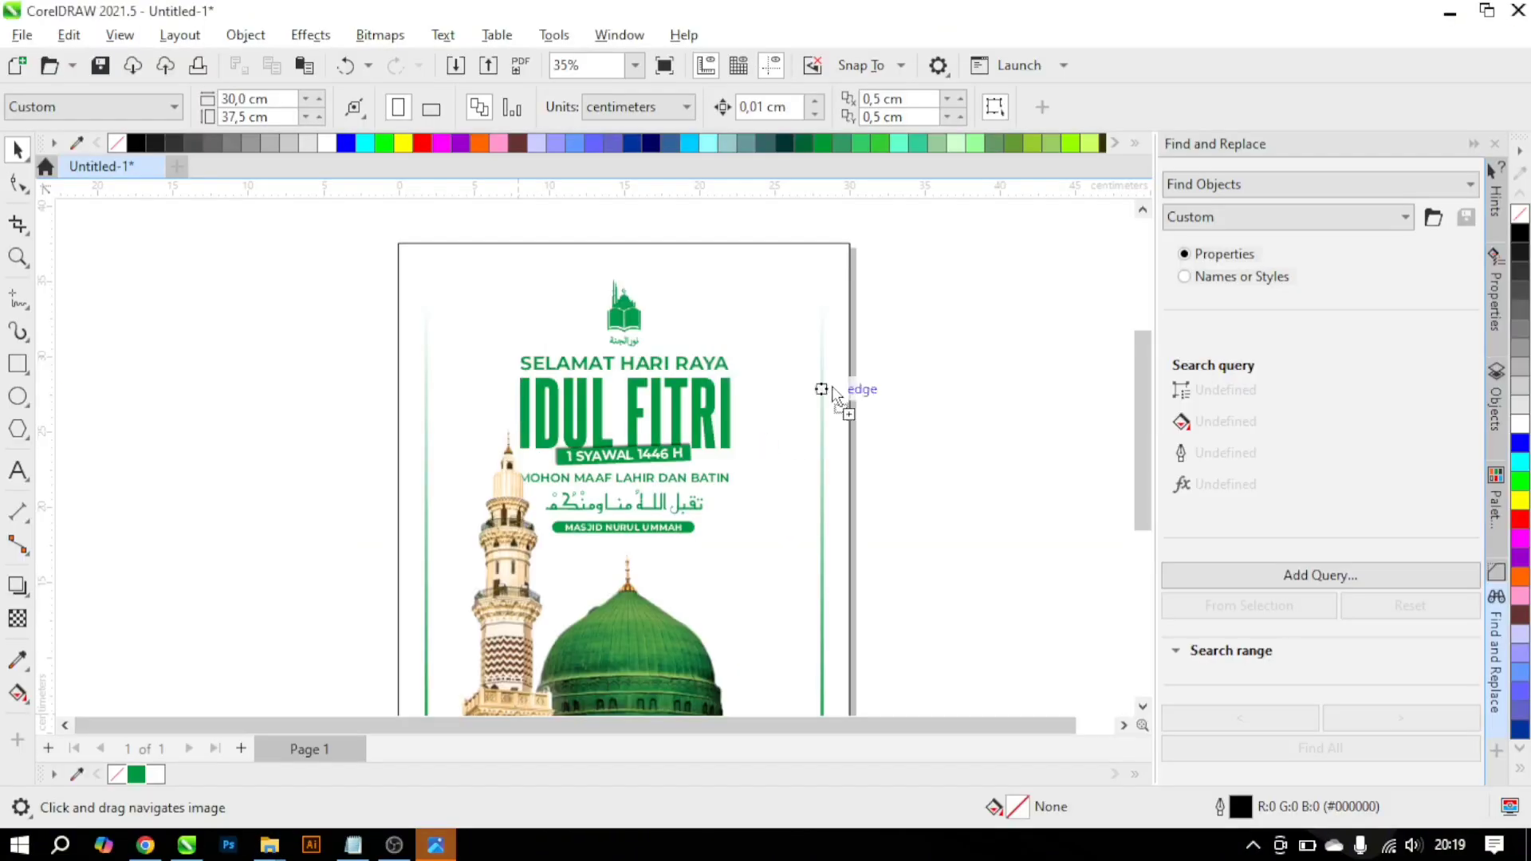
{"action": "scroll", "coordinate": [596, 345], "scroll_direction": "down", "scroll_amount": 1}
{"action": "left_click_drag", "start_coordinate": [629, 387], "coordinate": [348, 576]}
{"action": "scroll", "coordinate": [767, 336], "scroll_direction": "down", "scroll_amount": 1}
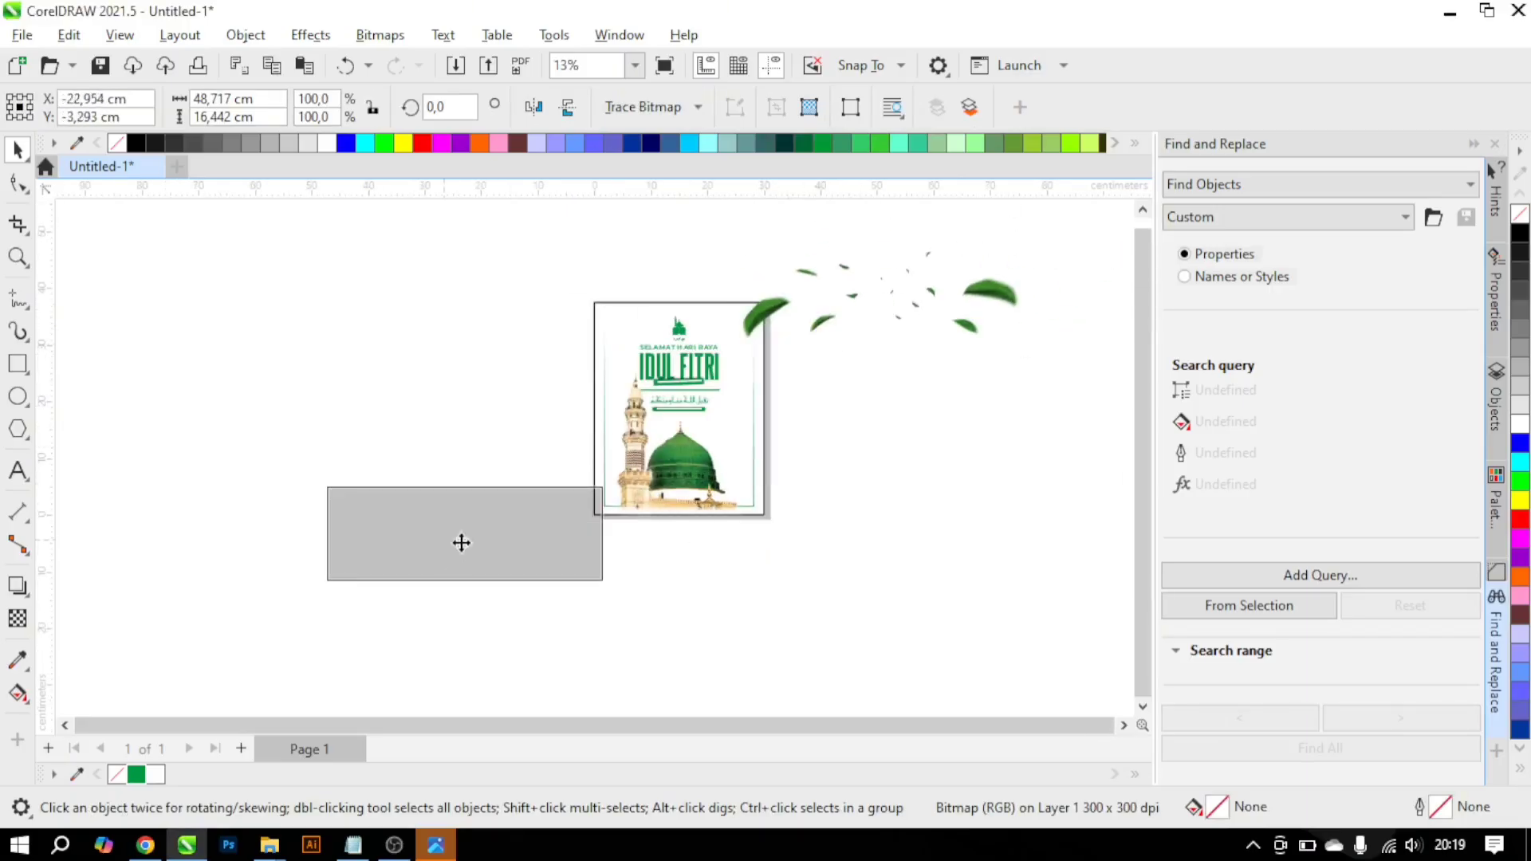
Step: Enlarge the leaf image copy and position it so its rightmost leaf overlaps the poster's lower-left corner
{"action": "scroll", "coordinate": [602, 530], "scroll_direction": "up", "scroll_amount": 1}
{"action": "scroll", "coordinate": [604, 528], "scroll_direction": "up", "scroll_amount": 1}
{"action": "left_click_drag", "start_coordinate": [653, 587], "coordinate": [702, 612]}
{"action": "left_click", "coordinate": [757, 642]}
{"action": "mouse_move", "coordinate": [647, 512]}
{"action": "left_mouse_down"}
{"action": "mouse_move", "coordinate": [613, 510]}
{"action": "mouse_move", "coordinate": [635, 528]}
{"action": "left_mouse_up"}
{"action": "left_click", "coordinate": [662, 524]}
{"action": "scroll", "coordinate": [603, 507], "scroll_direction": "down", "scroll_amount": 2}
Step: Crop the lower-left leaf image with the Shape tool to the page's left and bottom edges, leaving only one leaf
{"action": "left_click", "coordinate": [17, 183]}
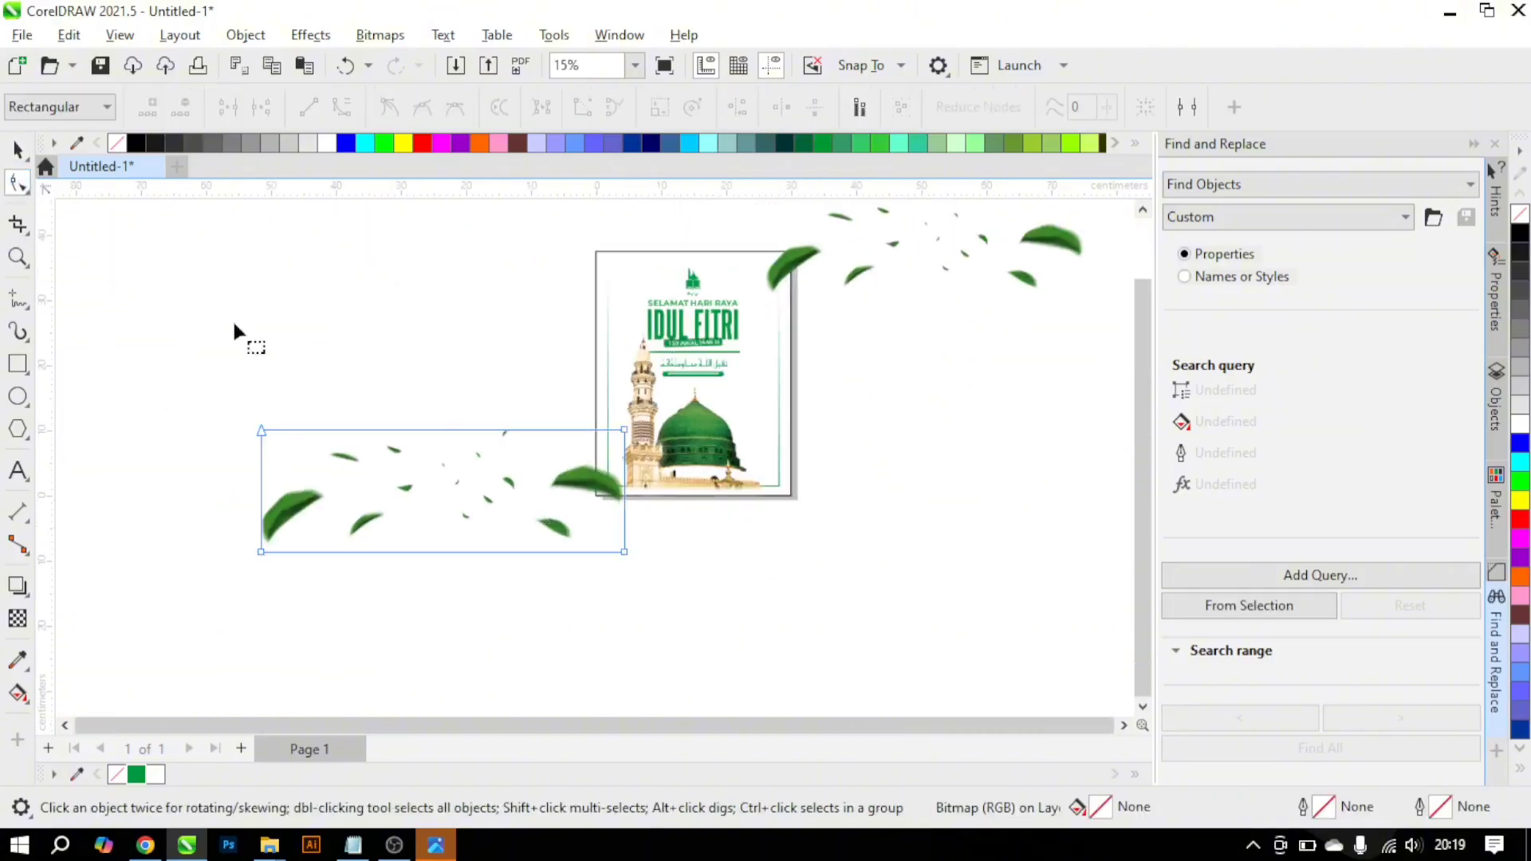
{"action": "left_click_drag", "start_coordinate": [254, 405], "coordinate": [341, 608]}
{"action": "left_click_drag", "start_coordinate": [268, 435], "coordinate": [596, 431]}
{"action": "left_click_drag", "start_coordinate": [530, 510], "coordinate": [625, 501]}
{"action": "key", "text": "ctrl+z"}
{"action": "scroll", "coordinate": [644, 556], "scroll_direction": "up", "scroll_amount": 2}
{"action": "left_click_drag", "start_coordinate": [650, 575], "coordinate": [481, 550]}
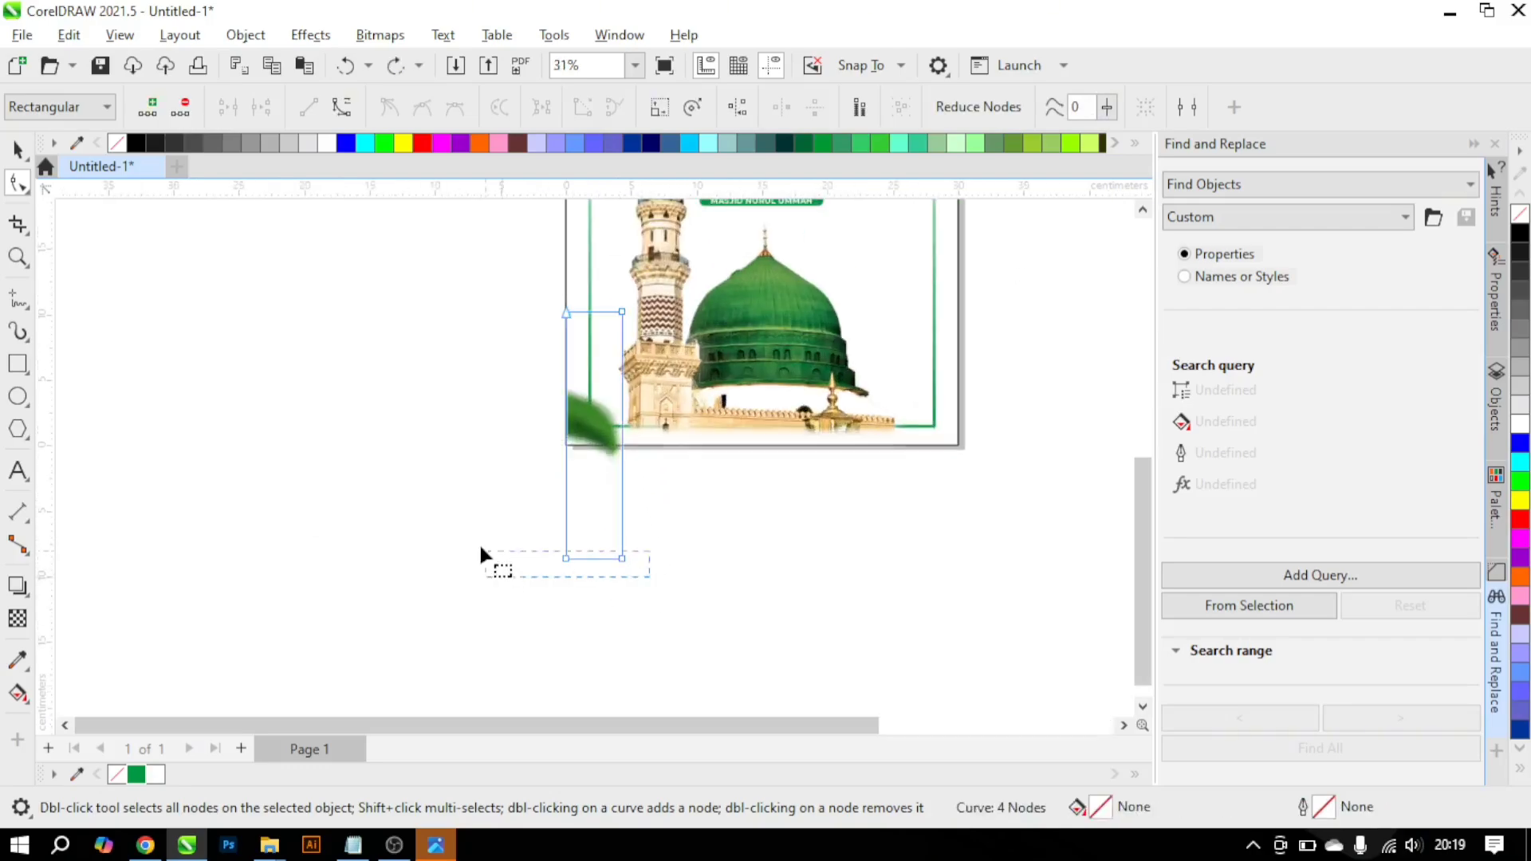
{"action": "left_click_drag", "start_coordinate": [621, 520], "coordinate": [622, 438]}
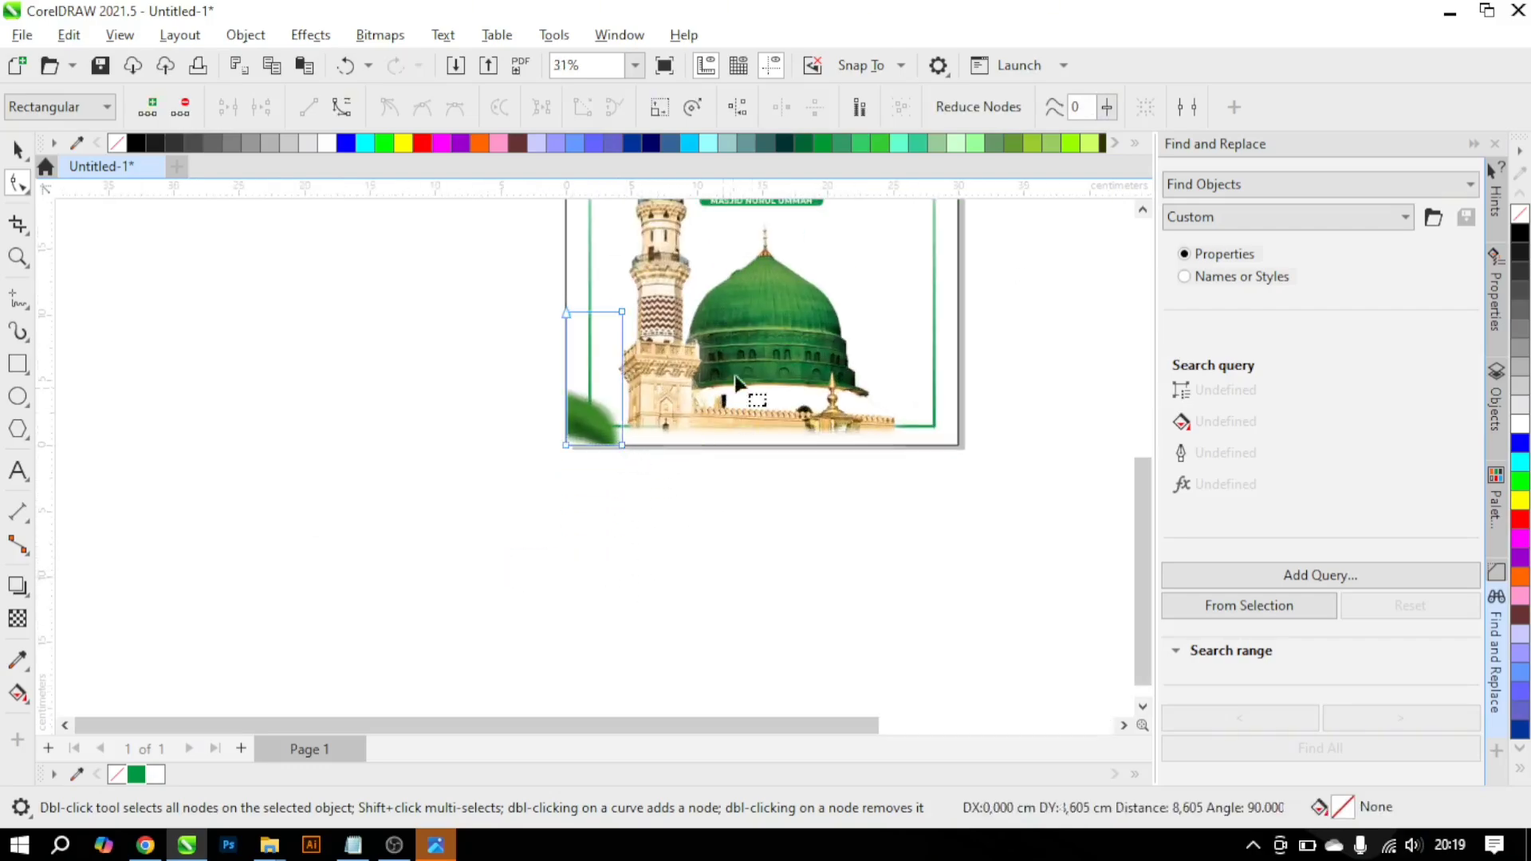
Step: Crop the upper-right leaf image with the Shape tool to a single leaf, pulling its side and upper edges close to the page corner
{"action": "left_click_drag", "start_coordinate": [746, 358], "coordinate": [650, 671]}
{"action": "left_click_drag", "start_coordinate": [812, 416], "coordinate": [659, 445]}
{"action": "scroll", "coordinate": [797, 319], "scroll_direction": "down", "scroll_amount": 2}
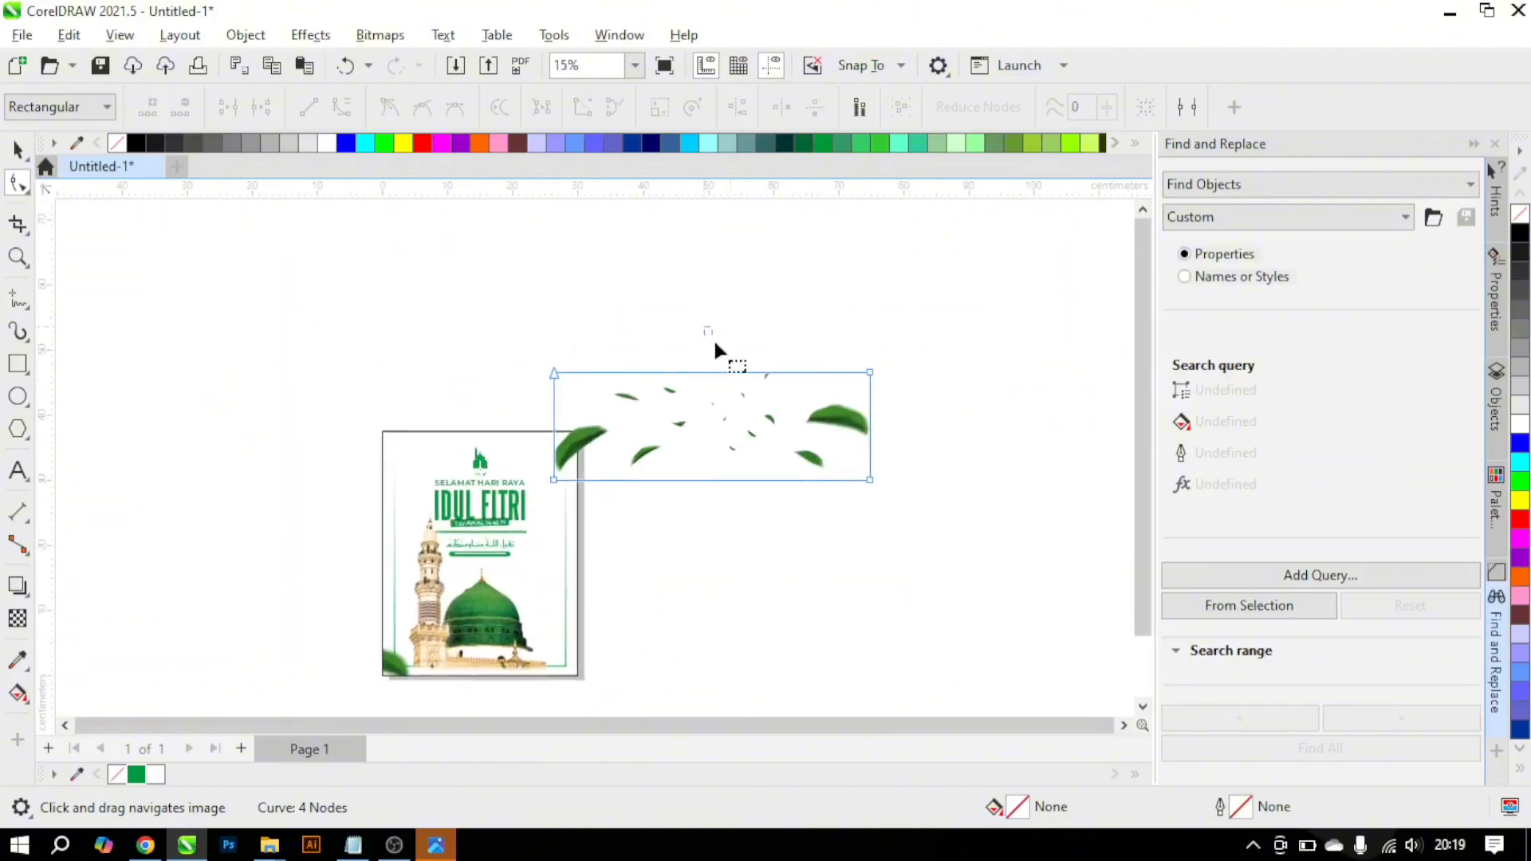
{"action": "left_click_drag", "start_coordinate": [867, 481], "coordinate": [581, 489]}
{"action": "scroll", "coordinate": [566, 403], "scroll_direction": "up", "scroll_amount": 4}
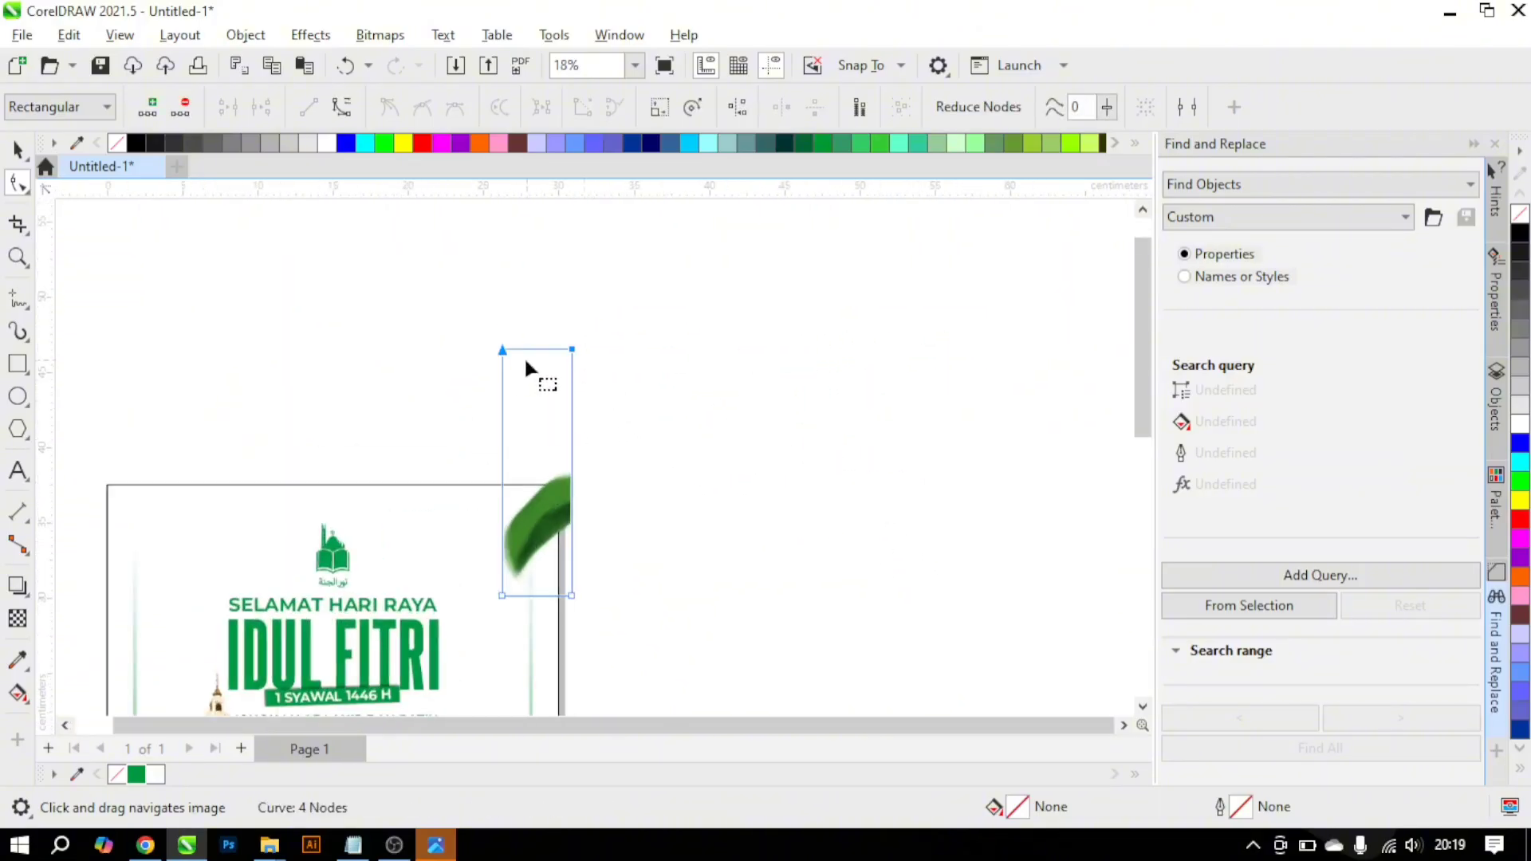
{"action": "key", "text": "ctrl+z"}
{"action": "left_click_drag", "start_coordinate": [456, 296], "coordinate": [590, 390]}
{"action": "left_click_drag", "start_coordinate": [507, 350], "coordinate": [514, 474]}
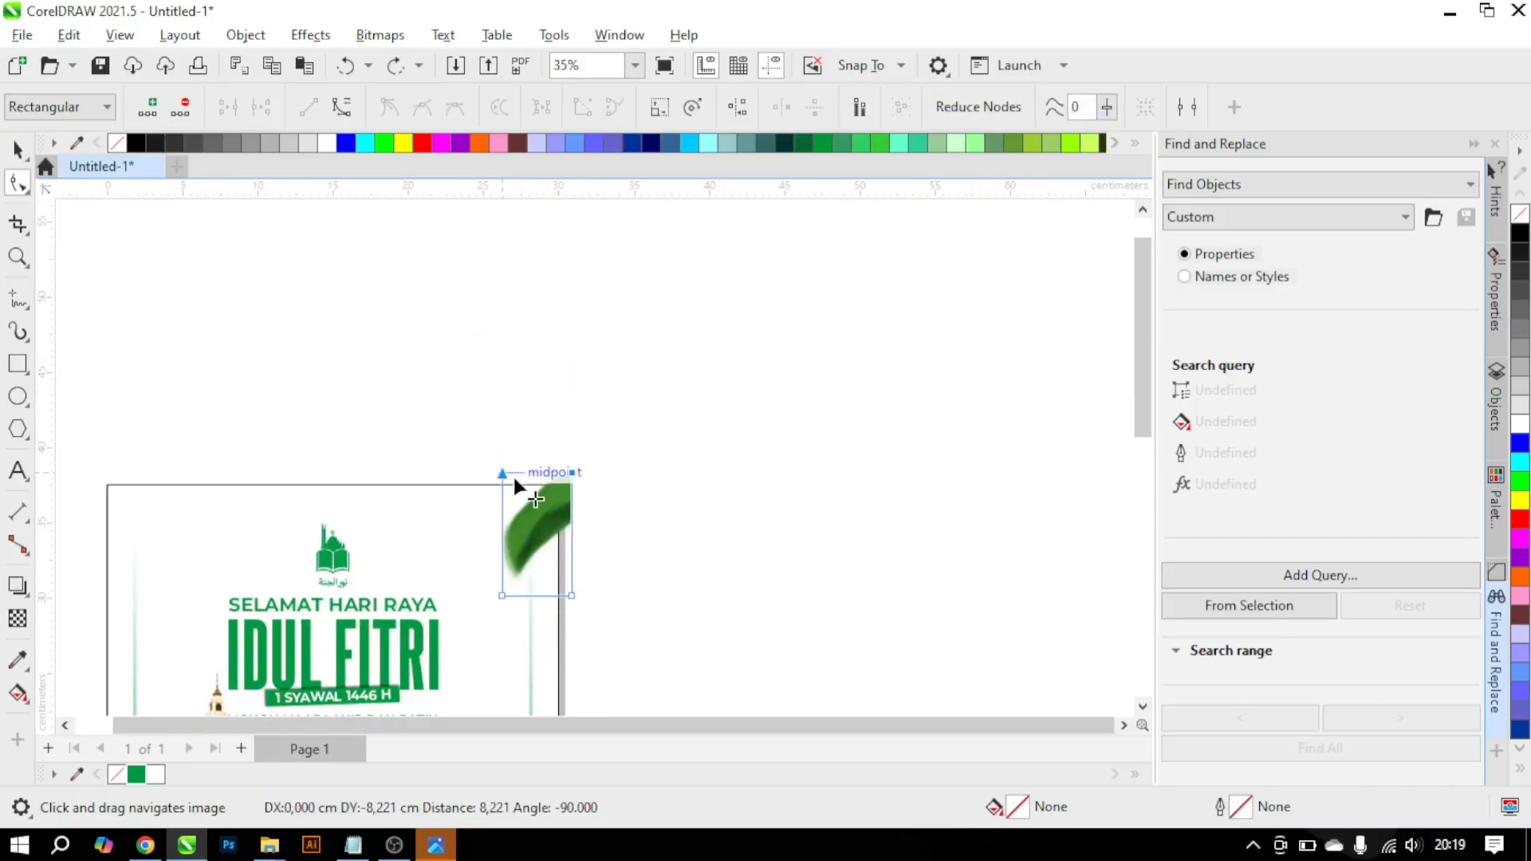
Step: Adjust the upper-right leaf's crop nodes so it ends exactly at the page's top and right edges
{"action": "scroll", "coordinate": [563, 598], "scroll_direction": "up", "scroll_amount": 1}
{"action": "scroll", "coordinate": [482, 461], "scroll_direction": "up", "scroll_amount": 3}
{"action": "left_click_drag", "start_coordinate": [455, 391], "coordinate": [618, 481]}
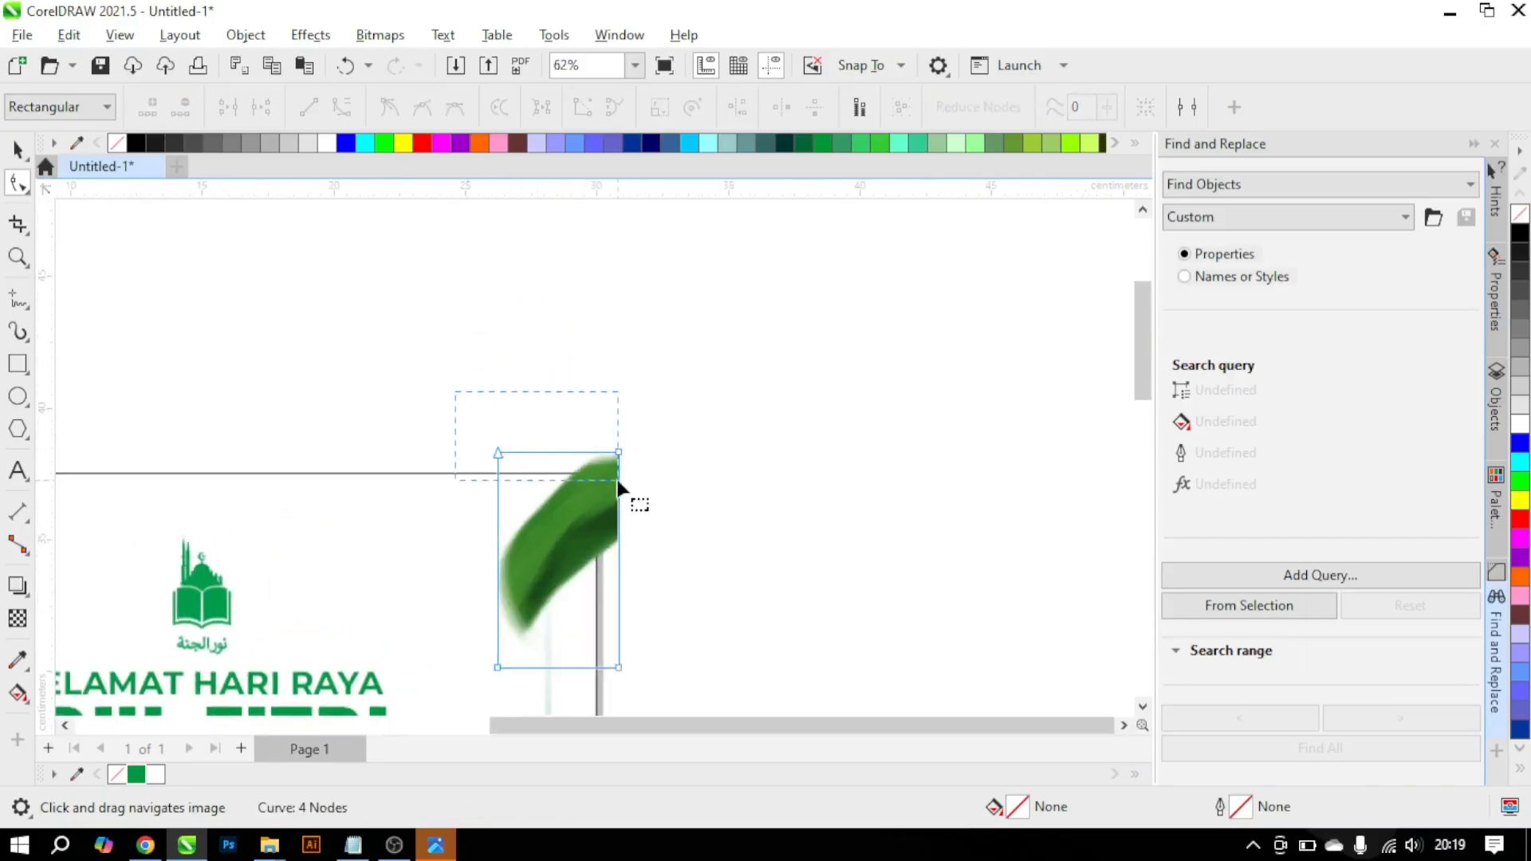
{"action": "left_click_drag", "start_coordinate": [498, 456], "coordinate": [530, 479]}
{"action": "scroll", "coordinate": [745, 349], "scroll_direction": "down", "scroll_amount": 2}
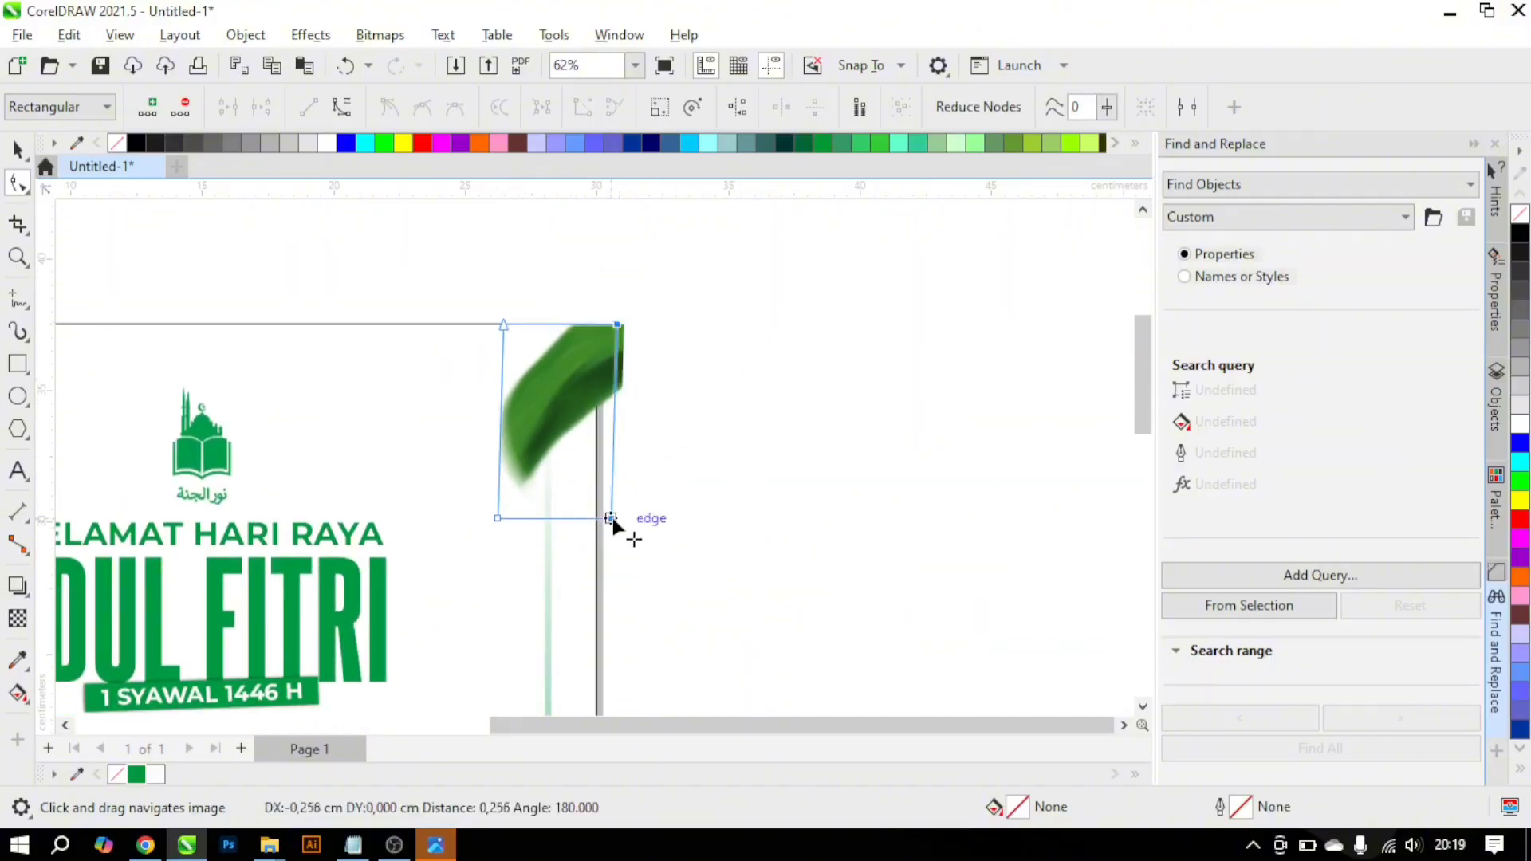
{"action": "left_click_drag", "start_coordinate": [597, 518], "coordinate": [598, 518]}
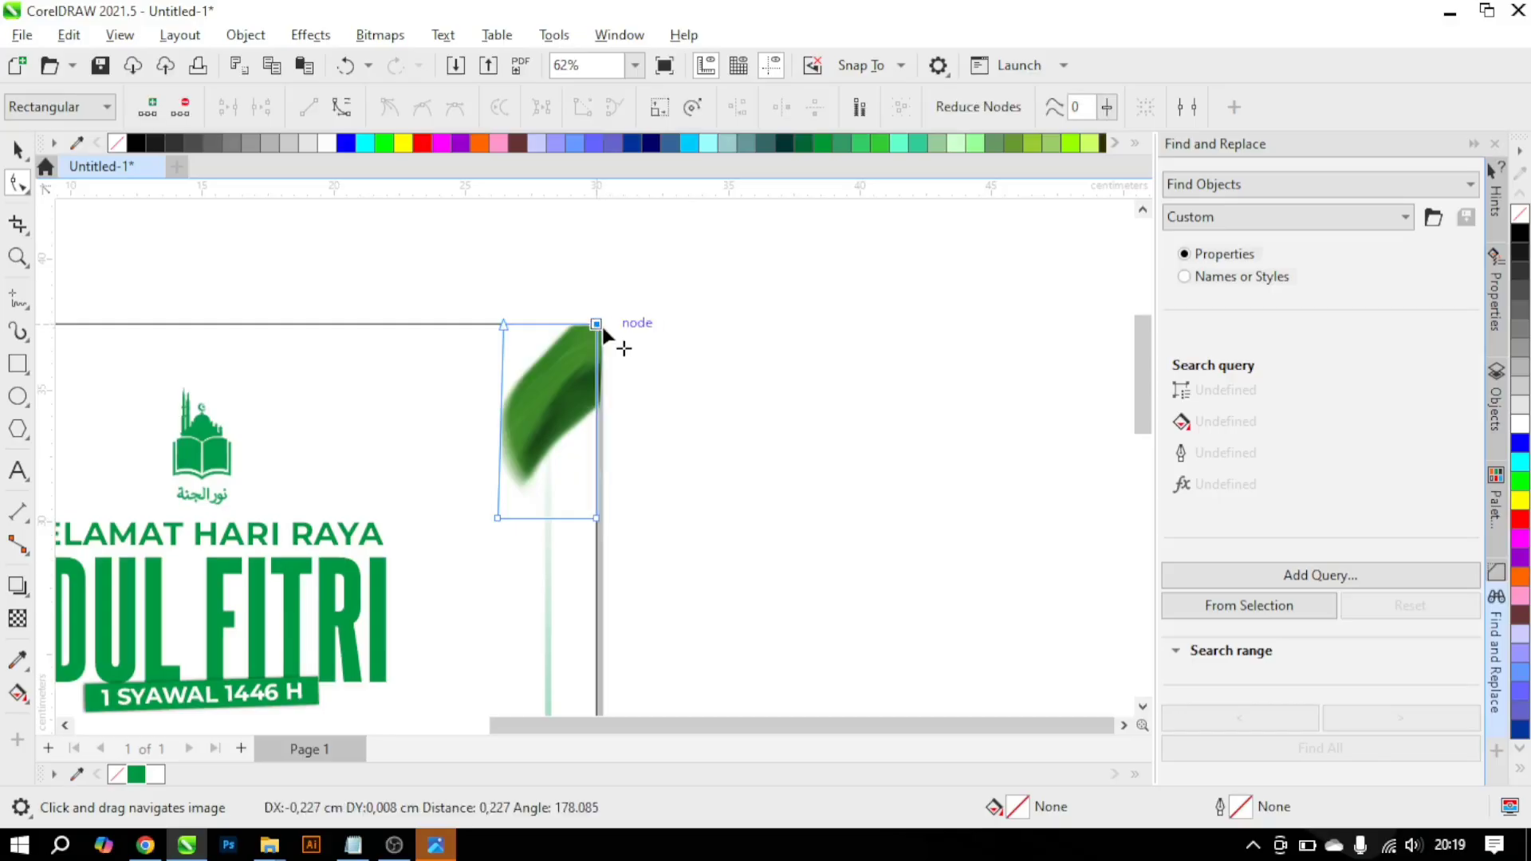
{"action": "left_click_drag", "start_coordinate": [504, 325], "coordinate": [499, 323]}
{"action": "key", "text": "space"}
{"action": "left_click", "coordinate": [694, 337]}
Step: Examine the overall poster layout, including the logo, heading text, mosque, frame and corner leaves
{"action": "scroll", "coordinate": [707, 351], "scroll_direction": "down", "scroll_amount": 4}
{"action": "scroll", "coordinate": [733, 390], "scroll_direction": "up", "scroll_amount": 4}
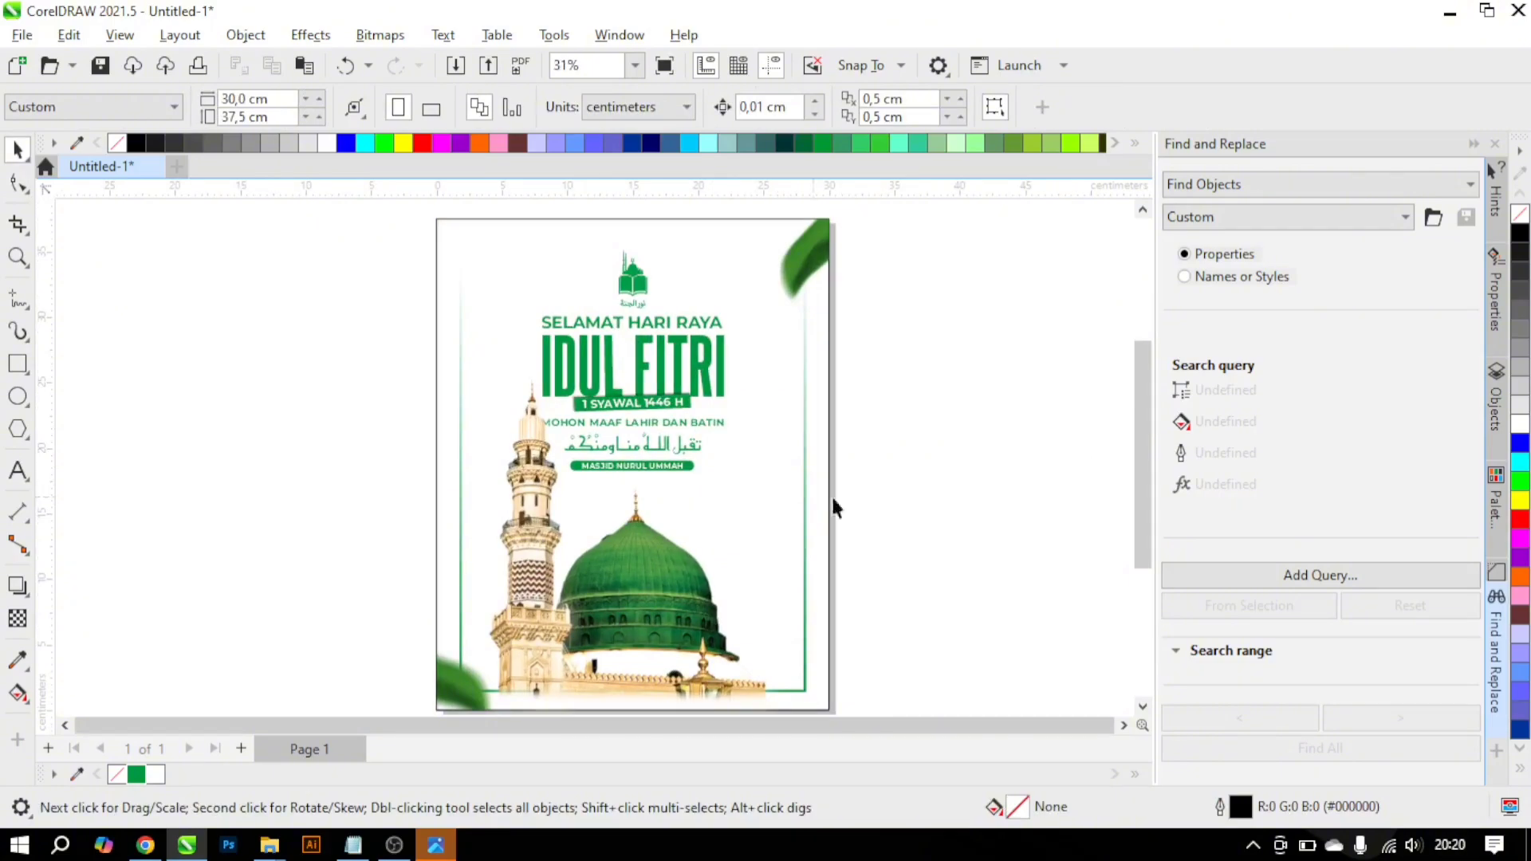
{"action": "scroll", "coordinate": [716, 421], "scroll_direction": "down", "scroll_amount": 2}
{"action": "left_click_drag", "start_coordinate": [893, 643], "coordinate": [887, 644]}
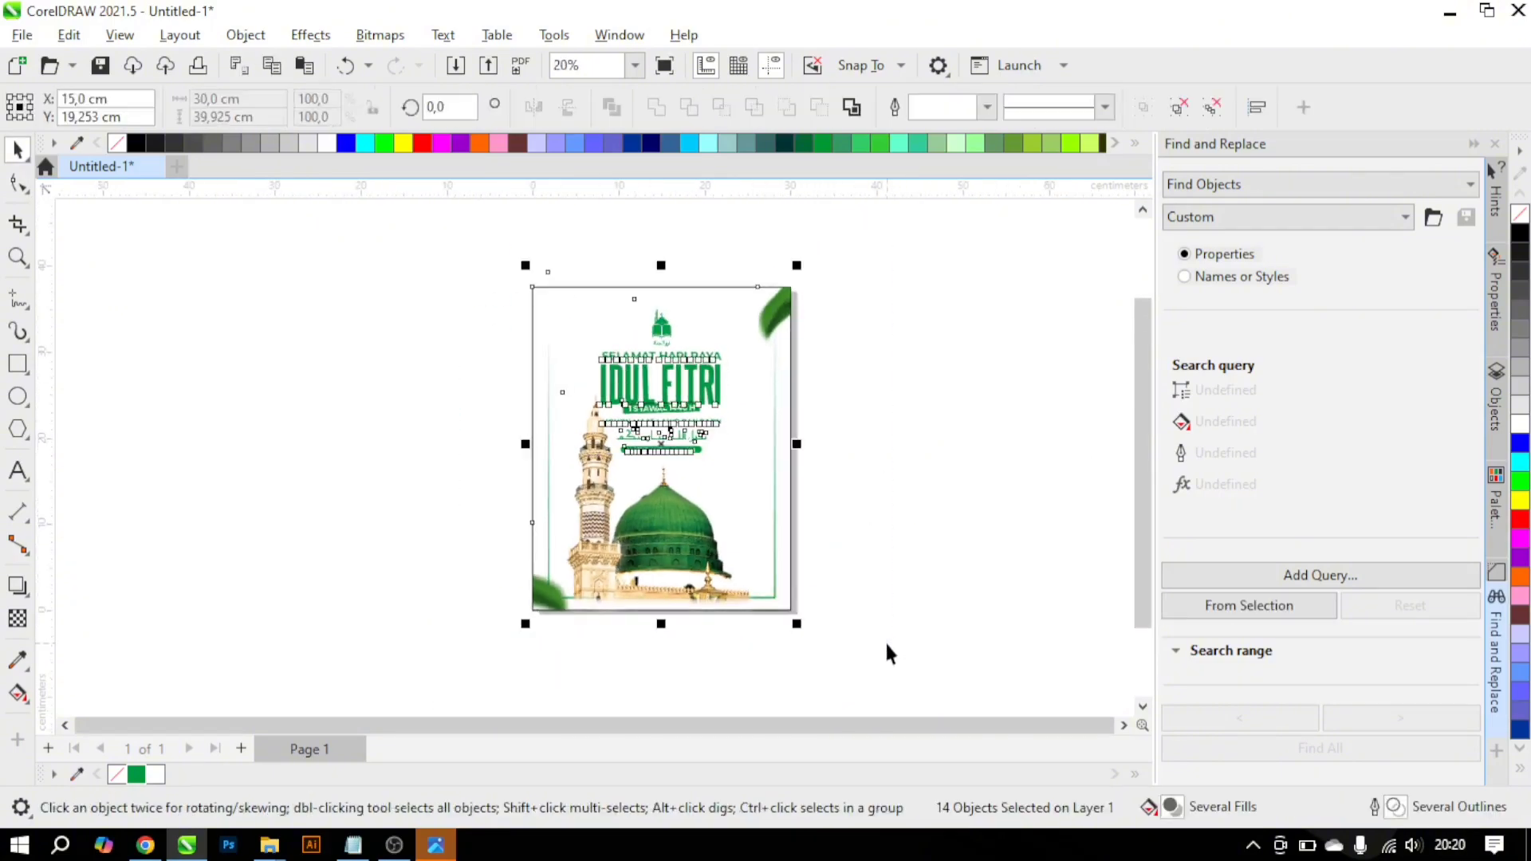
{"action": "left_click", "coordinate": [918, 552]}
{"action": "left_click", "coordinate": [663, 329]}
{"action": "scroll", "coordinate": [664, 329], "scroll_direction": "up", "scroll_amount": 3}
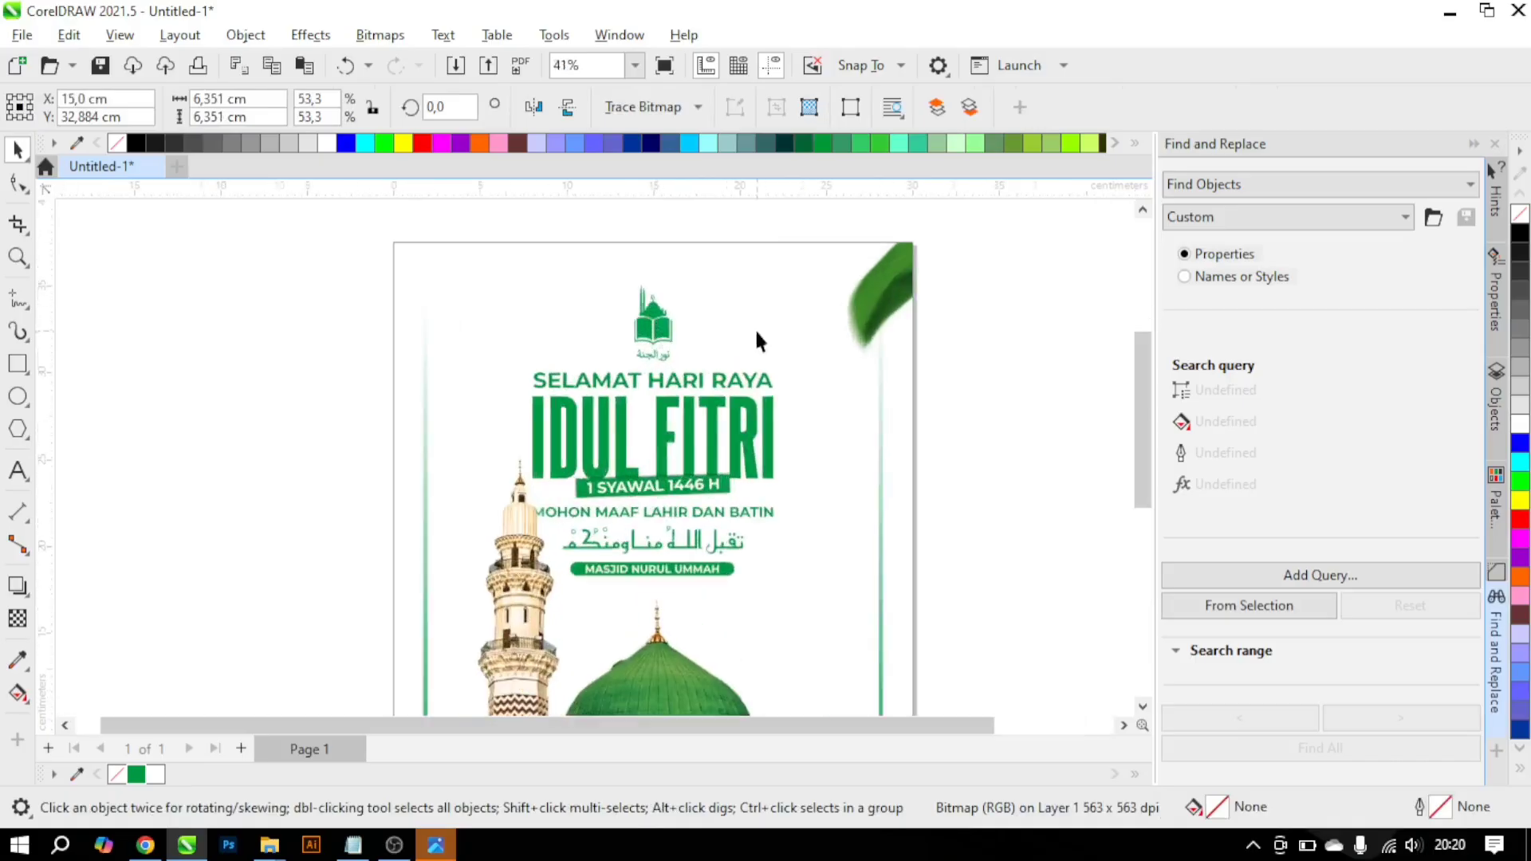
{"action": "left_click", "coordinate": [755, 329]}
{"action": "scroll", "coordinate": [756, 331], "scroll_direction": "down", "scroll_amount": 3}
{"action": "scroll", "coordinate": [806, 488], "scroll_direction": "up", "scroll_amount": 1}
{"action": "left_click", "coordinate": [800, 490]}
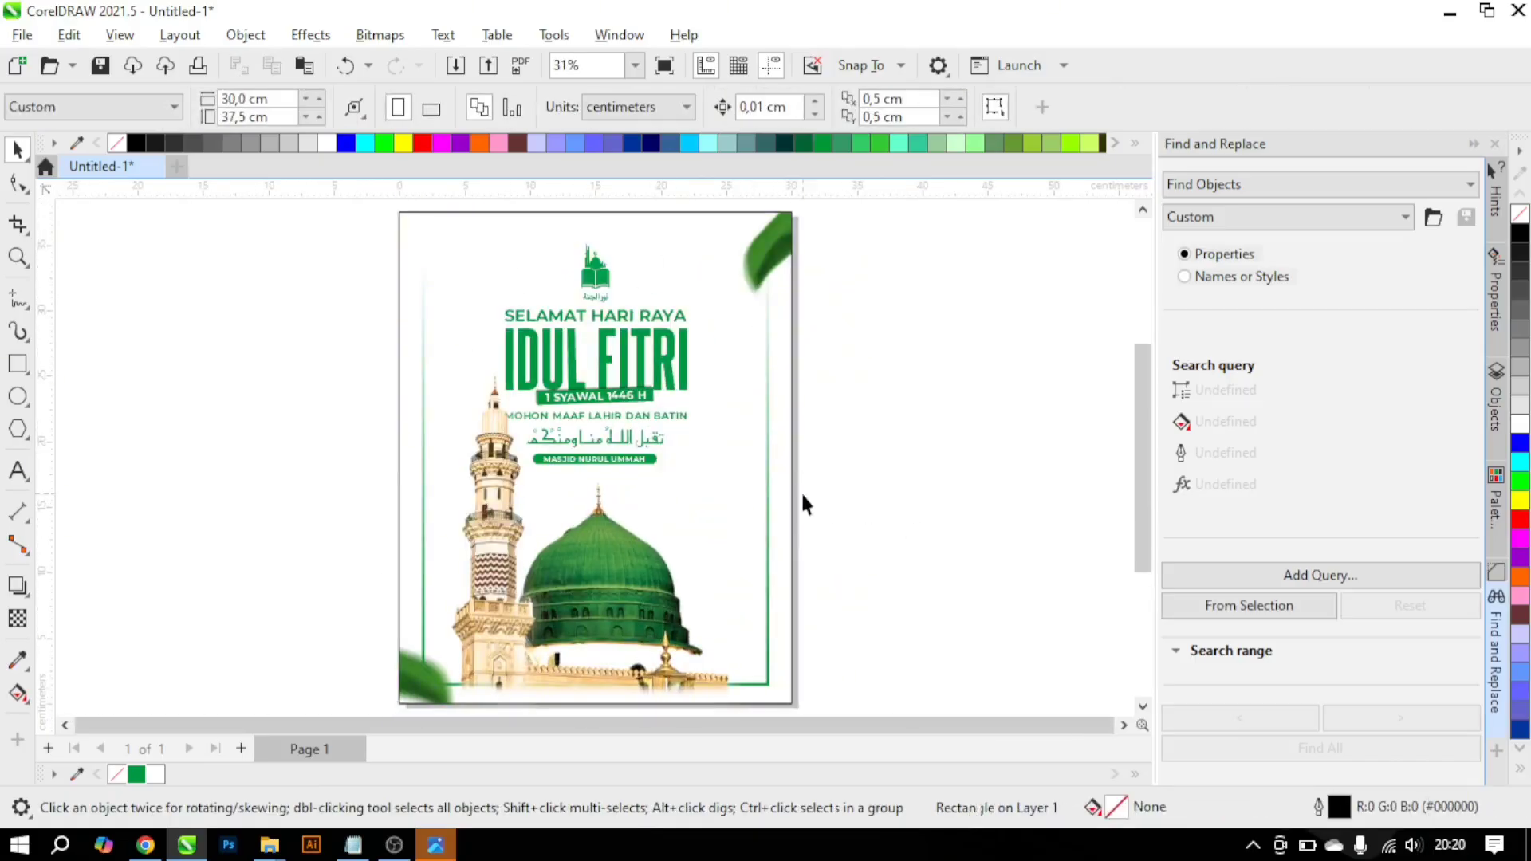
{"action": "scroll", "coordinate": [599, 435], "scroll_direction": "up", "scroll_amount": 2}
{"action": "scroll", "coordinate": [702, 446], "scroll_direction": "down", "scroll_amount": 2}
{"action": "scroll", "coordinate": [717, 462], "scroll_direction": "up", "scroll_amount": 2}
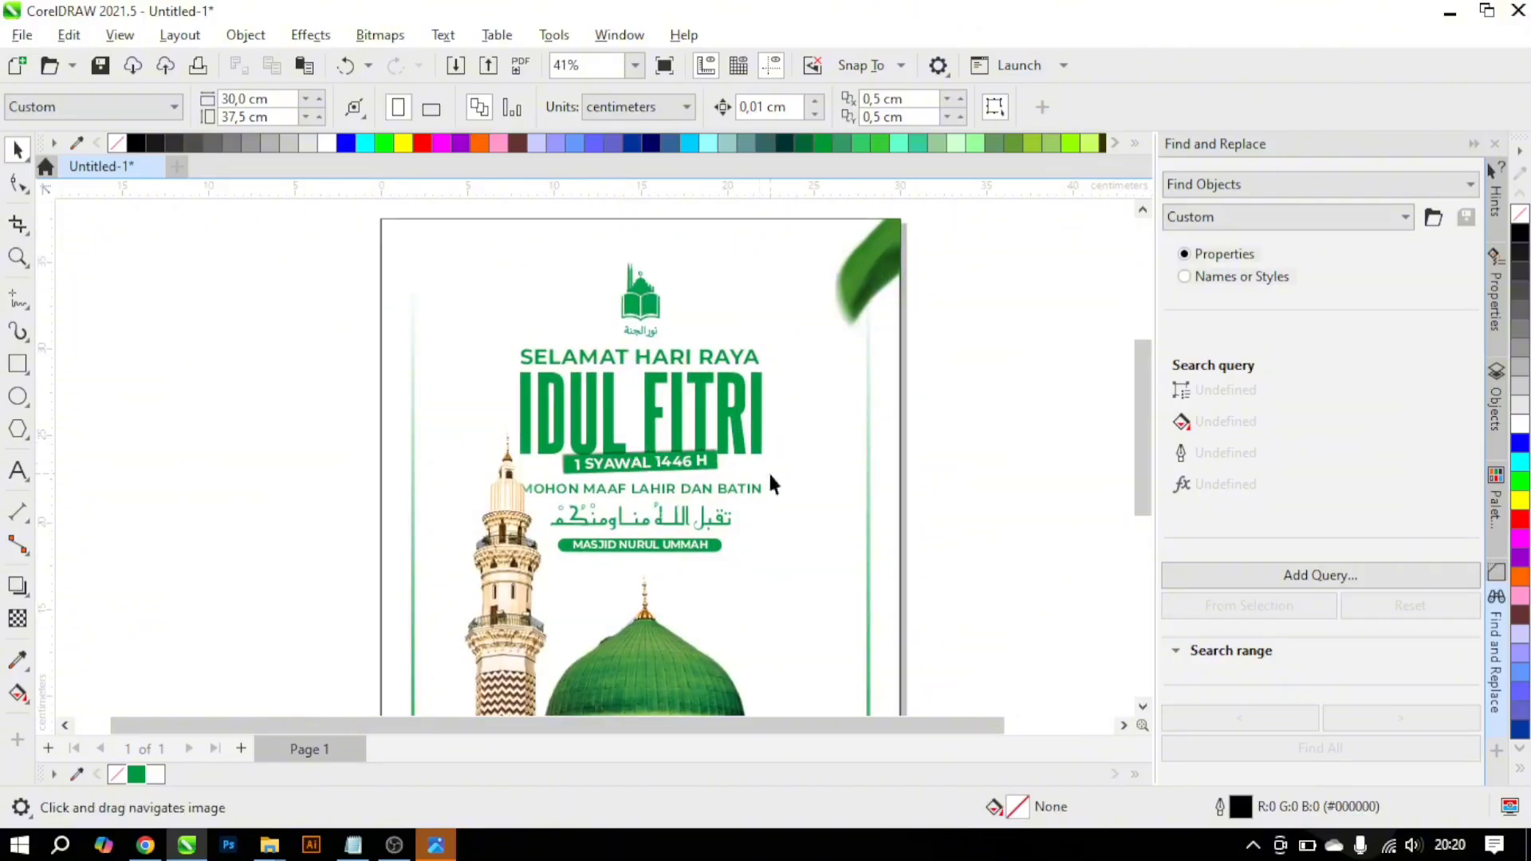
{"action": "scroll", "coordinate": [809, 407], "scroll_direction": "down", "scroll_amount": 3}
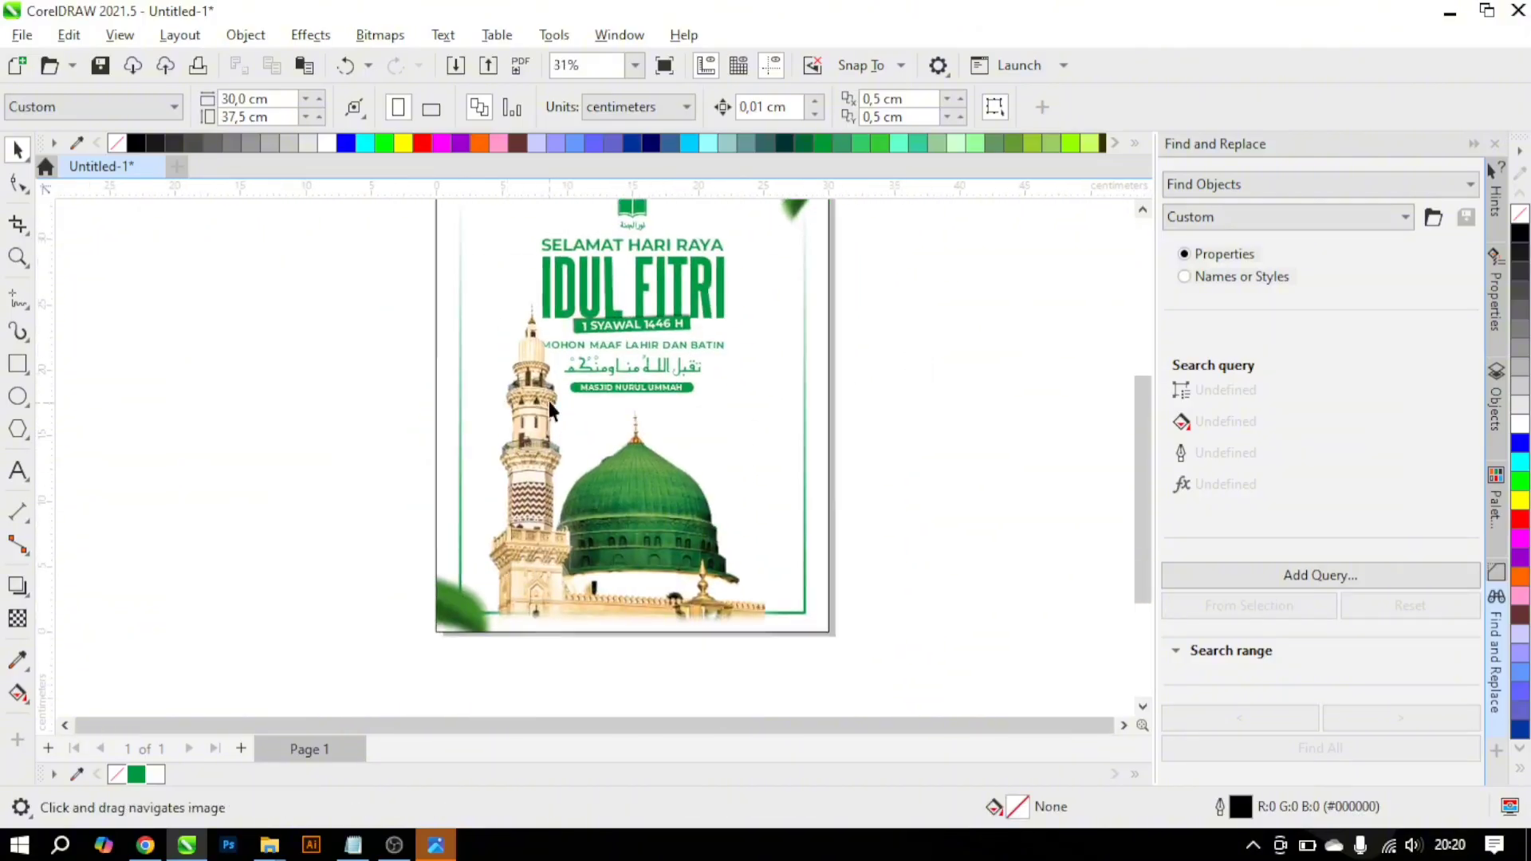
Step: Import the Floating Leaf image from the KONSEP folder into the drawing, beside the lower part of the poster
{"action": "key", "text": "alt+Tab"}
{"action": "key", "text": "alt+Tab"}
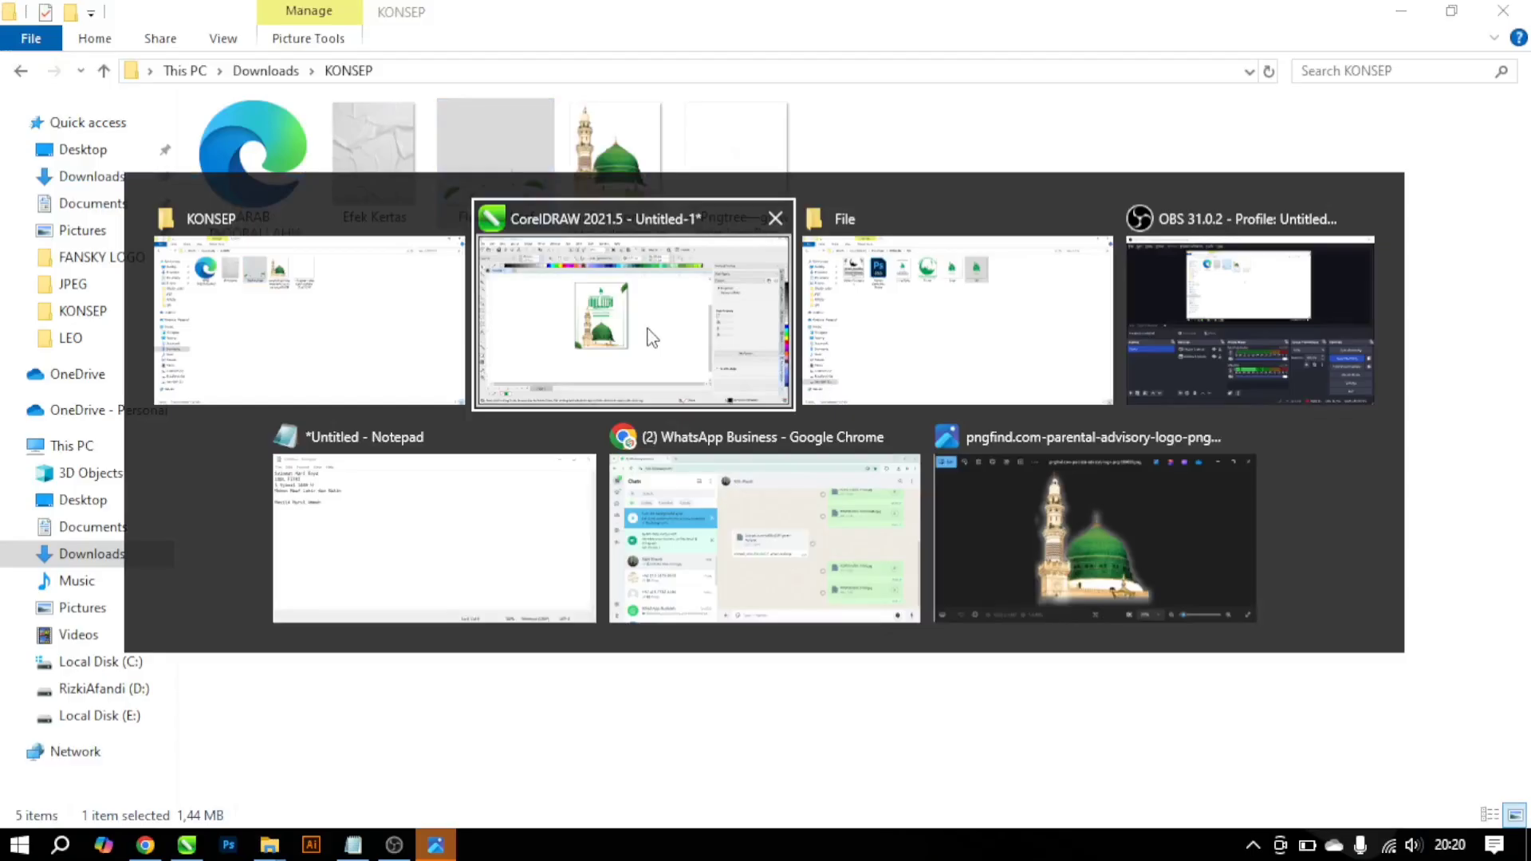
{"action": "left_click", "coordinate": [413, 314]}
{"action": "left_click_drag", "start_coordinate": [491, 215], "coordinate": [724, 502]}
{"action": "key", "text": "alt+Tab"}
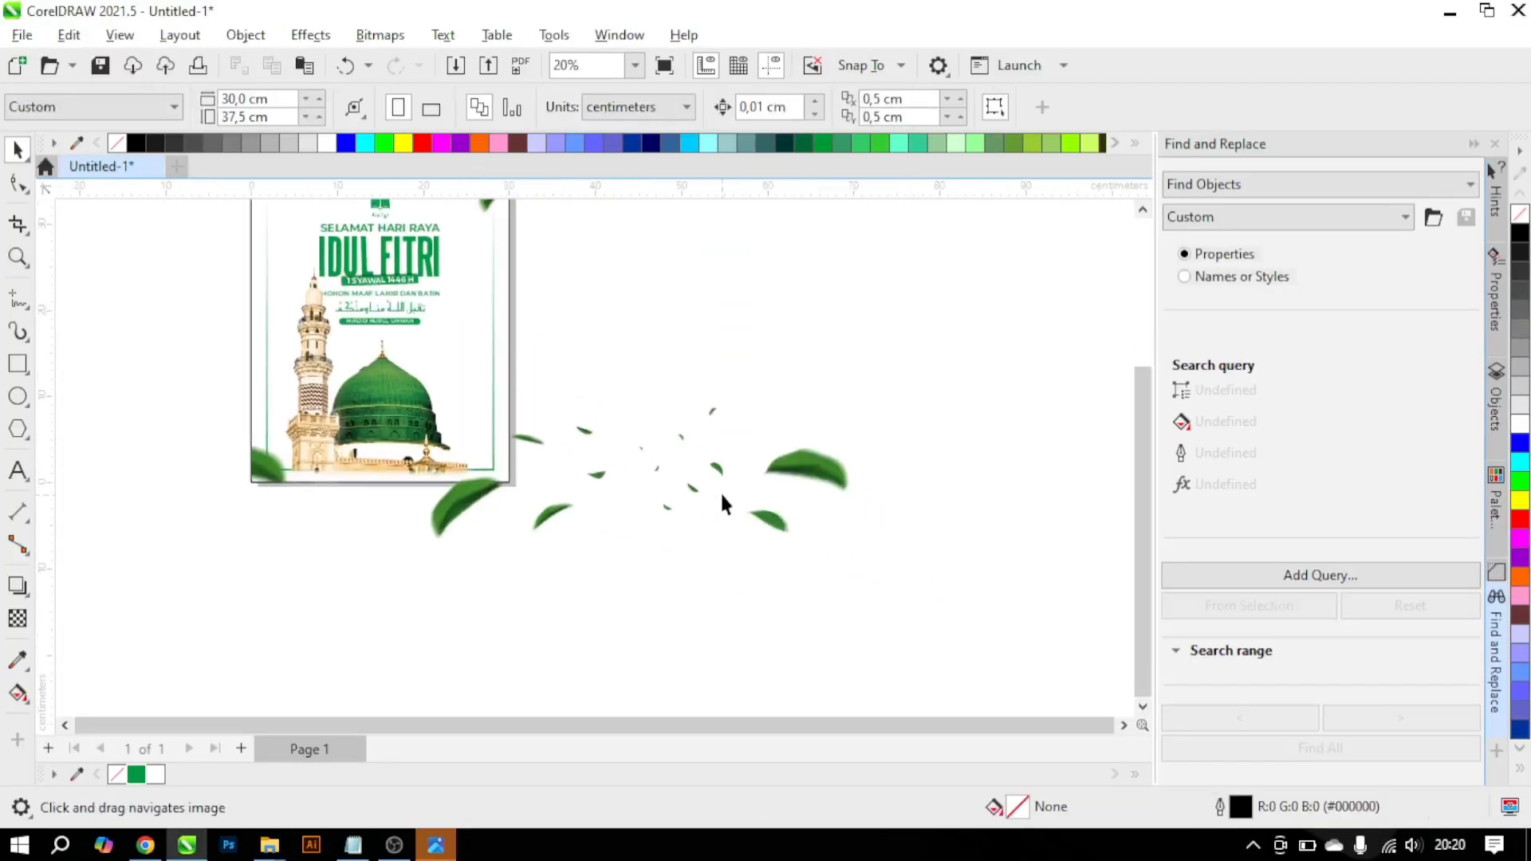
Step: Crop the imported leaf image from both sides with the Shape tool, keeping only a few small leaves from its middle
{"action": "left_click", "coordinate": [18, 183]}
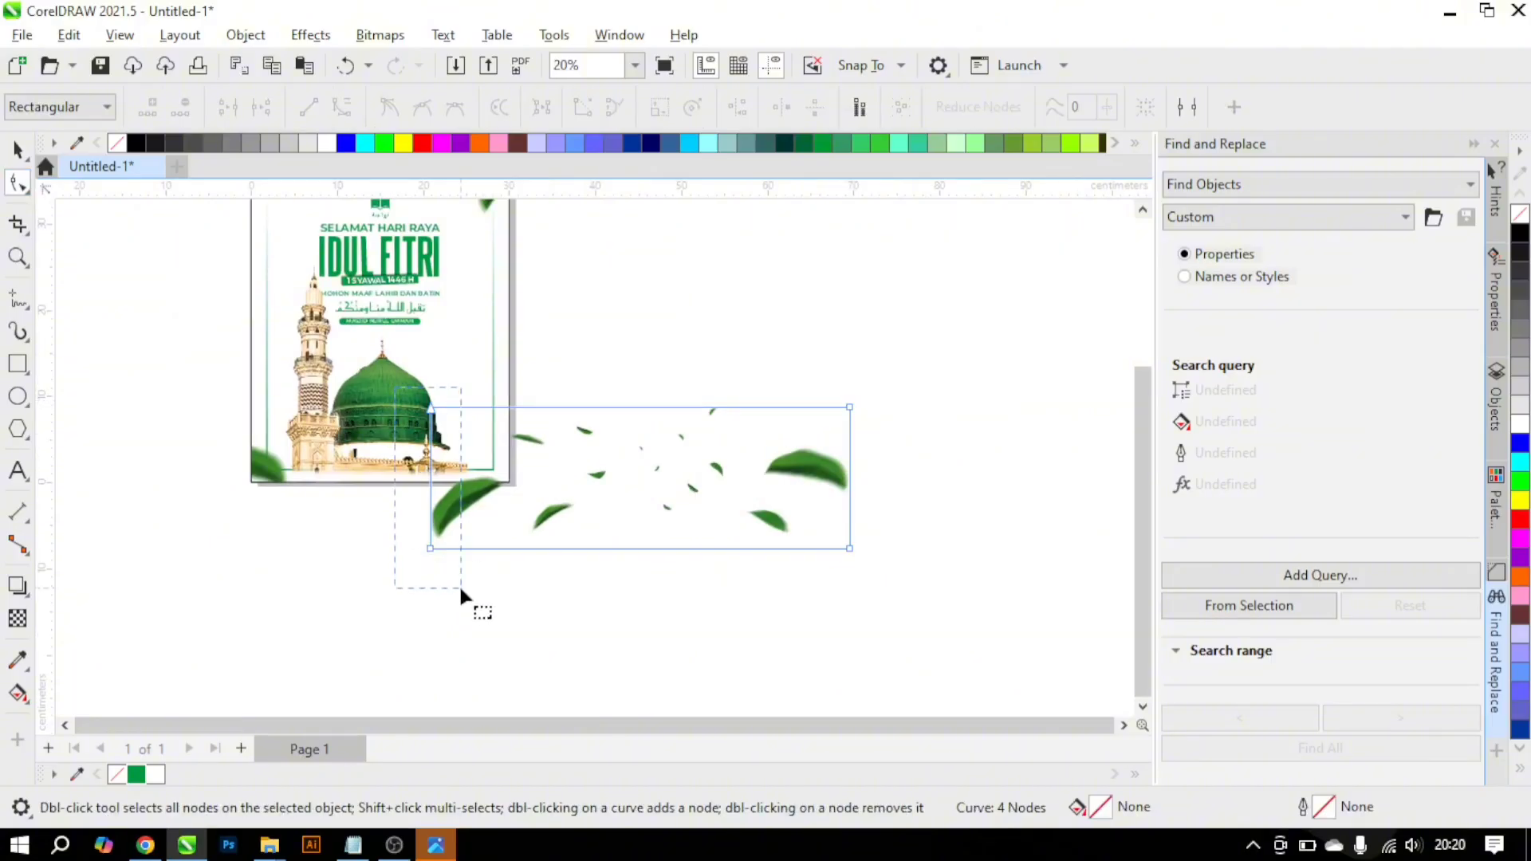
{"action": "left_click_drag", "start_coordinate": [448, 410], "coordinate": [605, 409]}
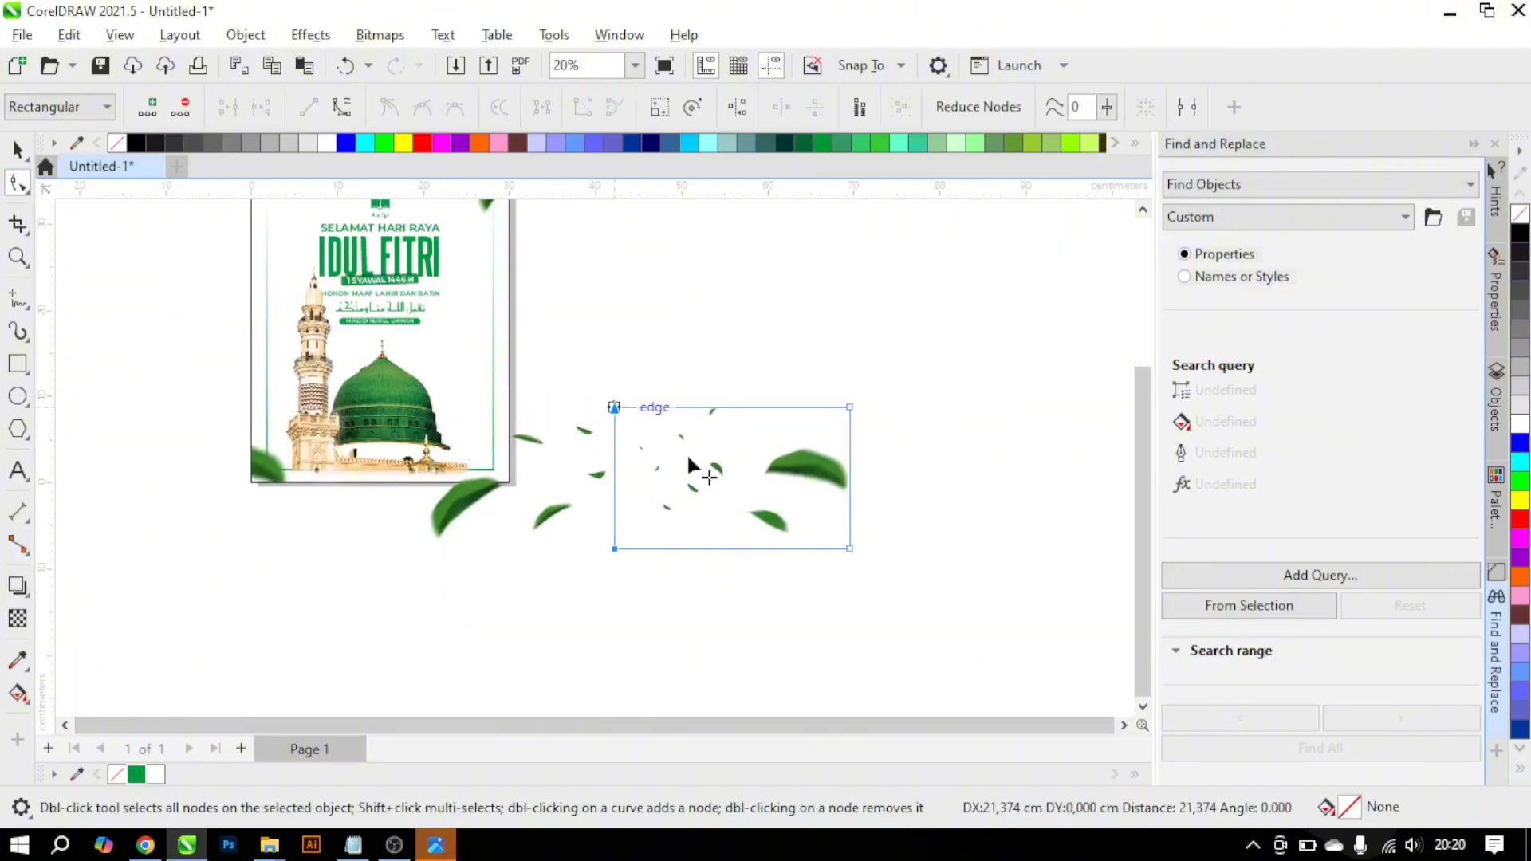
{"action": "left_click_drag", "start_coordinate": [879, 612], "coordinate": [837, 476]}
{"action": "left_click_drag", "start_coordinate": [813, 406], "coordinate": [743, 408]}
Step: Place the cropped small leaves over the poster so they float above and beside the right side of the mosque dome
{"action": "key", "text": "space"}
{"action": "left_click", "coordinate": [714, 494]}
{"action": "left_click_drag", "start_coordinate": [714, 494], "coordinate": [455, 389]}
{"action": "scroll", "coordinate": [451, 398], "scroll_direction": "up", "scroll_amount": 2}
{"action": "scroll", "coordinate": [695, 510], "scroll_direction": "up", "scroll_amount": 2}
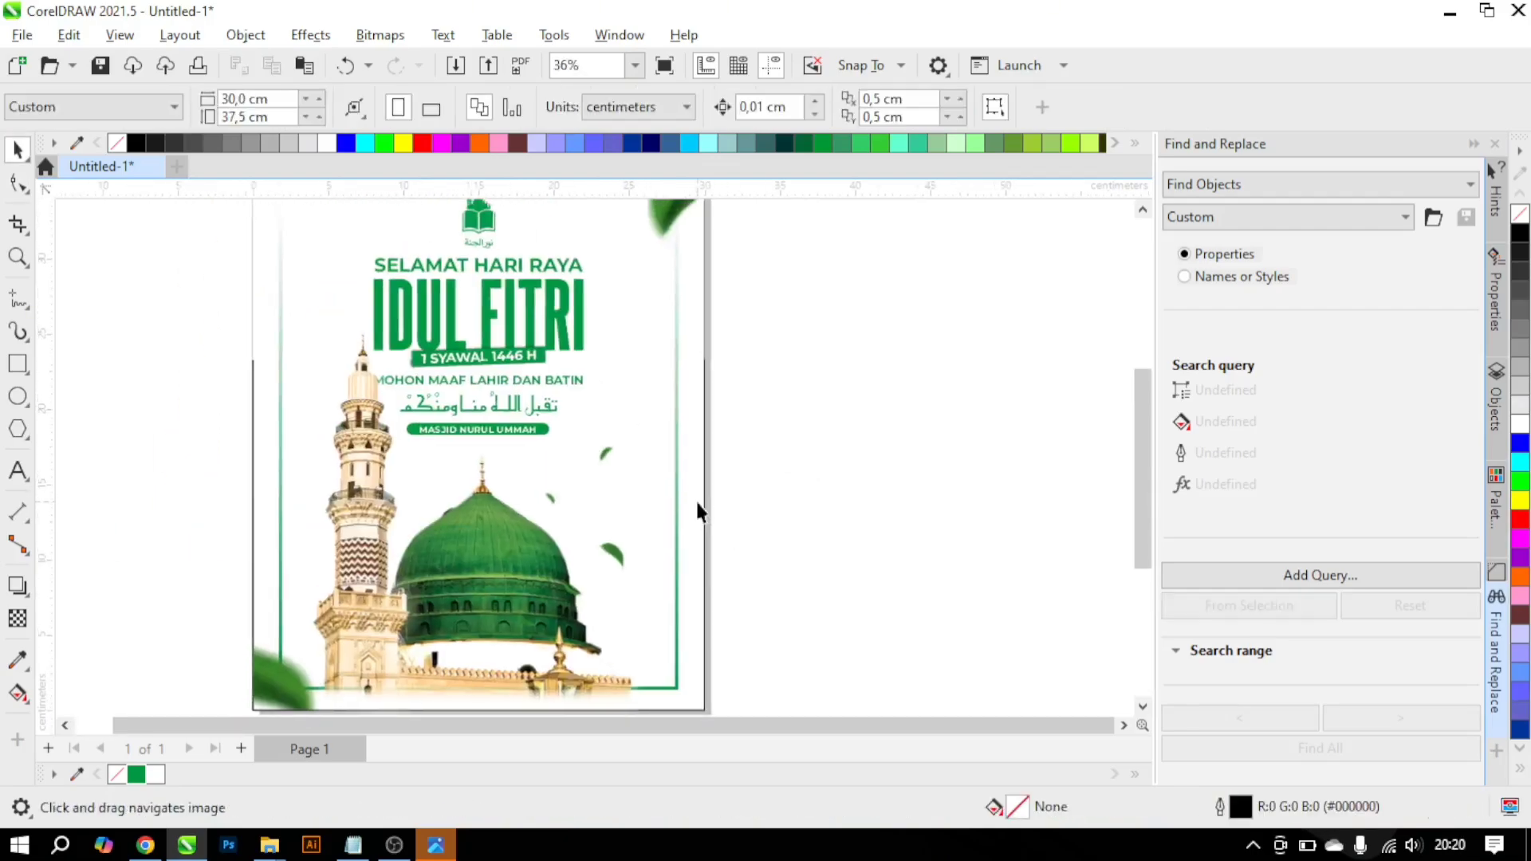
{"action": "left_click_drag", "start_coordinate": [598, 581], "coordinate": [604, 548]}
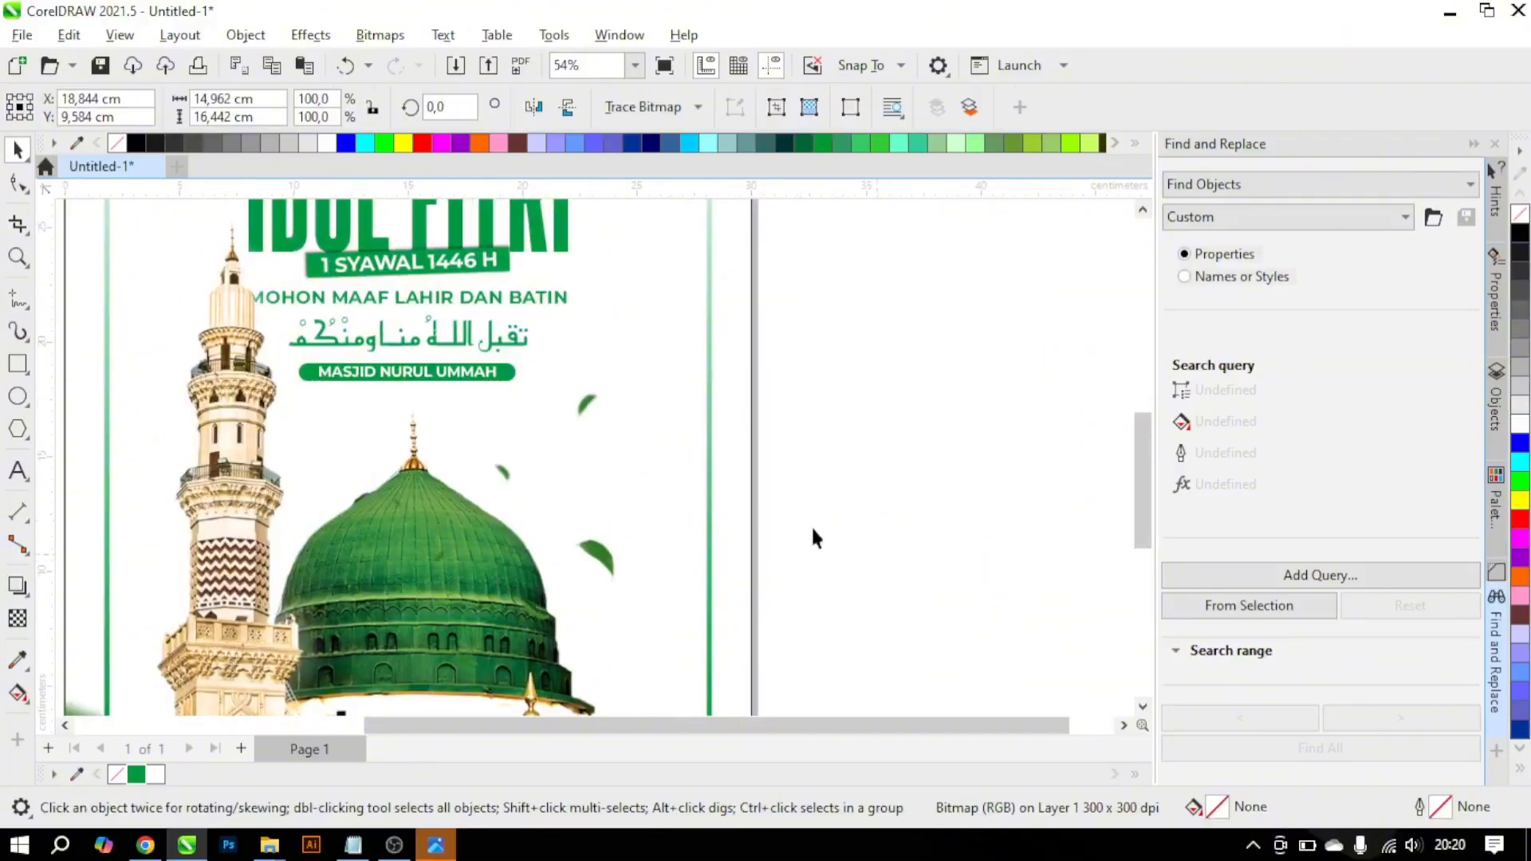
{"action": "left_click", "coordinate": [811, 525]}
{"action": "scroll", "coordinate": [724, 463], "scroll_direction": "down", "scroll_amount": 3}
{"action": "scroll", "coordinate": [671, 362], "scroll_direction": "up", "scroll_amount": 1}
{"action": "scroll", "coordinate": [787, 460], "scroll_direction": "down", "scroll_amount": 1}
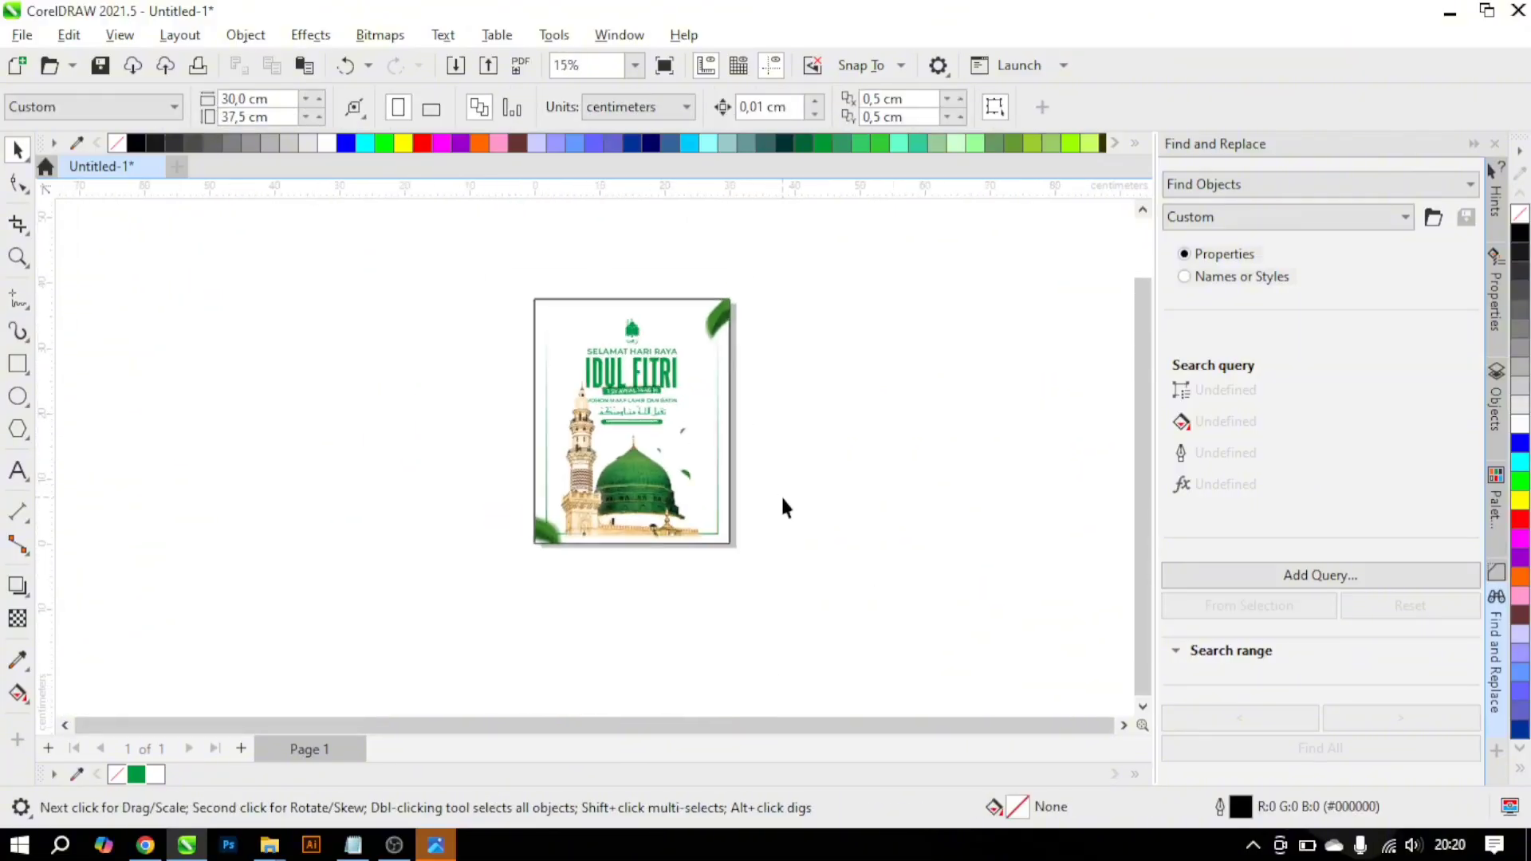
Step: Import the glow light lens flare image from the KONSEP folder and place it about 9.75 cm wide over the heading's left side
{"action": "key", "text": "alt+Tab"}
{"action": "left_click", "coordinate": [715, 355]}
{"action": "left_click", "coordinate": [749, 209]}
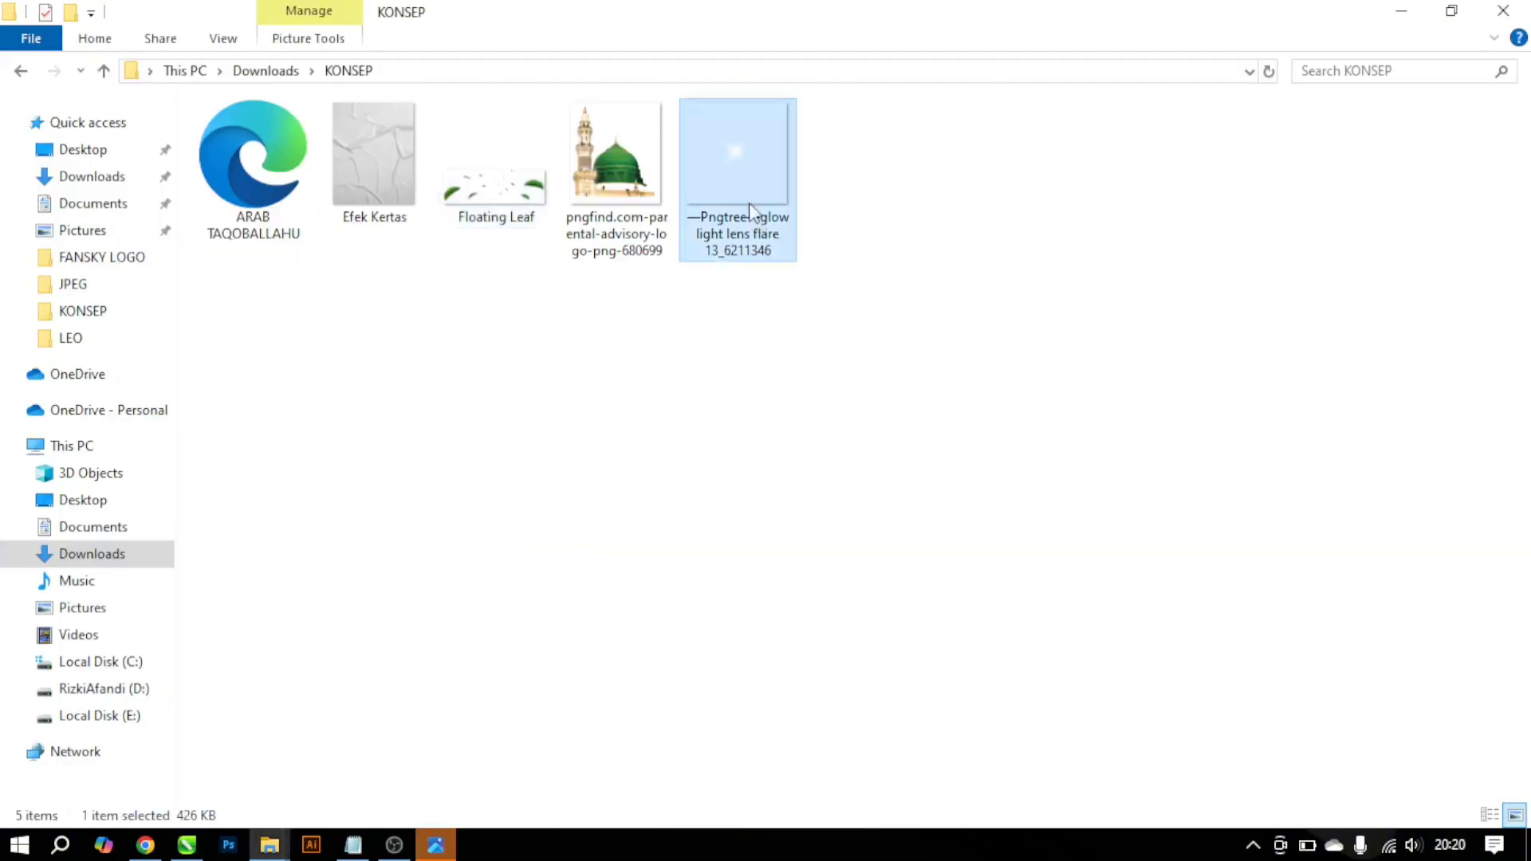
{"action": "left_click_drag", "start_coordinate": [748, 203], "coordinate": [792, 352]}
{"action": "key", "text": "alt+Tab"}
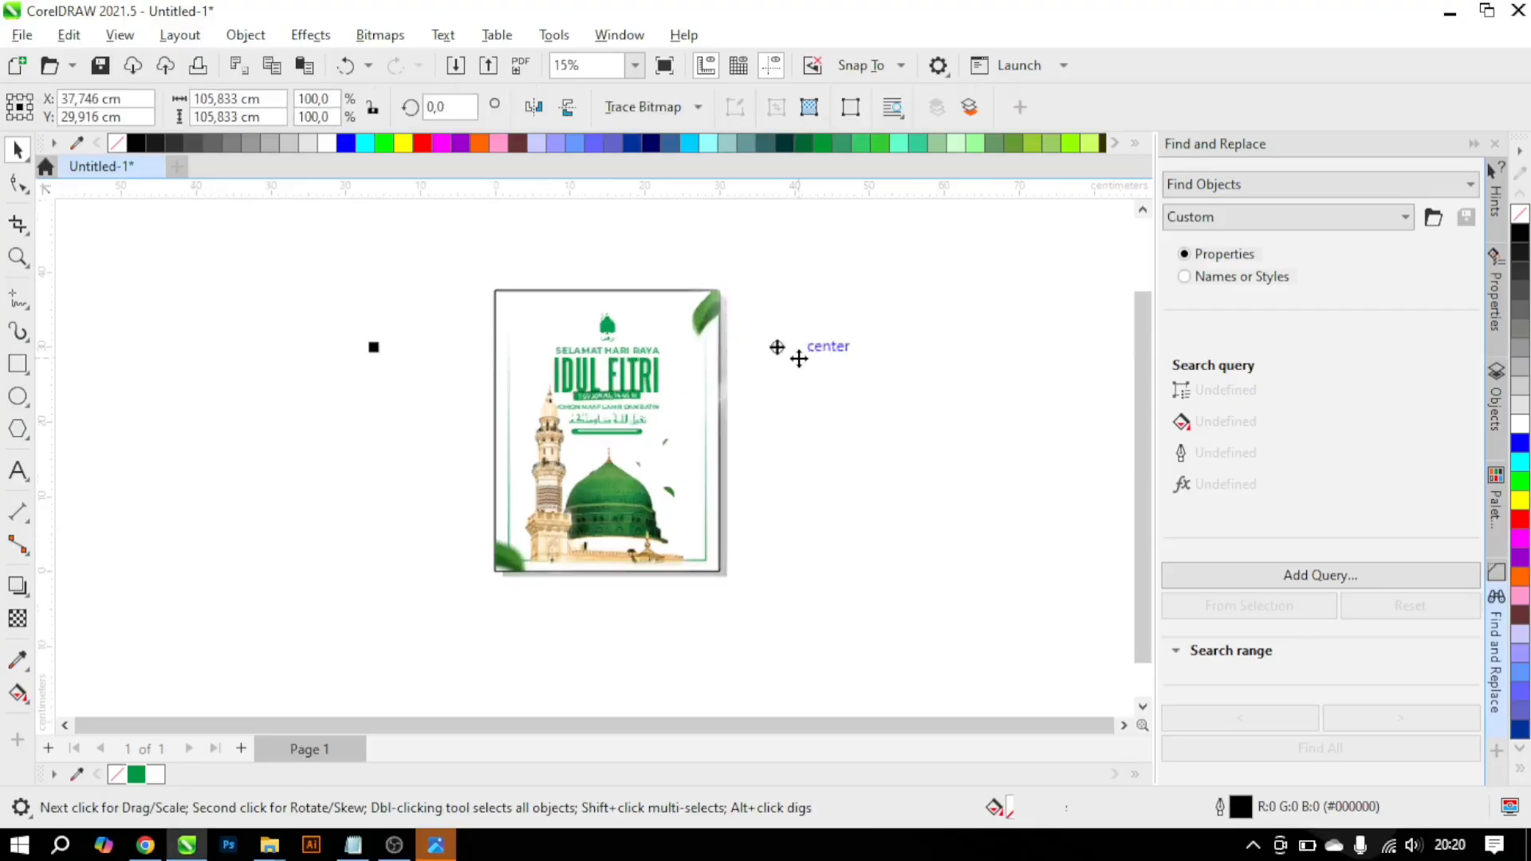
{"action": "scroll", "coordinate": [782, 386], "scroll_direction": "down", "scroll_amount": 2}
{"action": "left_click_drag", "start_coordinate": [938, 507], "coordinate": [431, 366]}
{"action": "scroll", "coordinate": [782, 352], "scroll_direction": "up", "scroll_amount": 3}
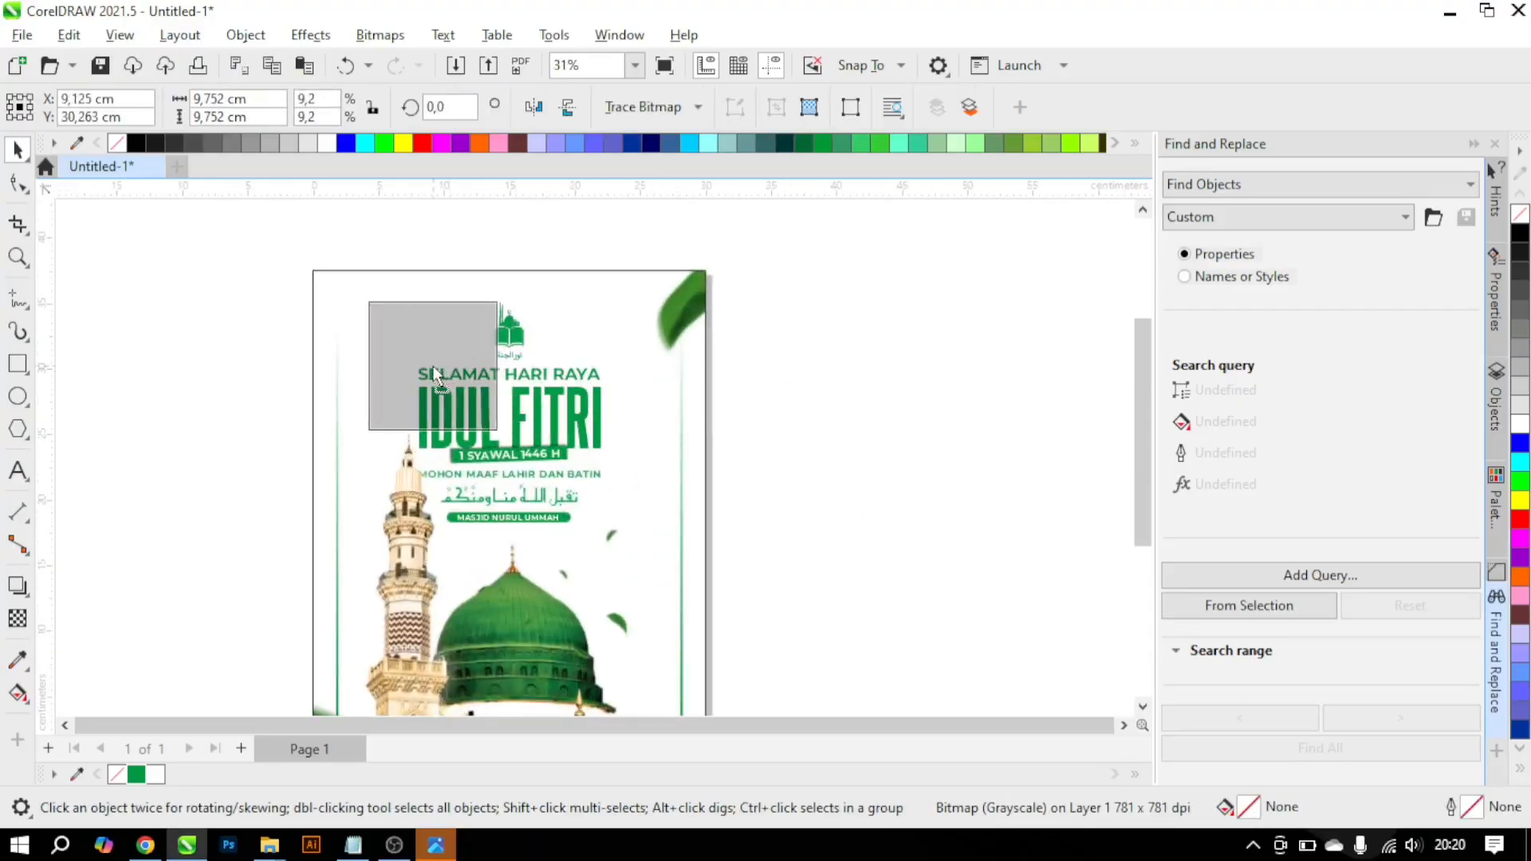
{"action": "scroll", "coordinate": [431, 366], "scroll_direction": "up", "scroll_amount": 3}
Step: Shrink the lens flare and place it with copies as white glows on the letters of the IDUL FITRI heading
{"action": "left_click_drag", "start_coordinate": [708, 611], "coordinate": [575, 477]}
{"action": "left_click_drag", "start_coordinate": [522, 431], "coordinate": [409, 452]}
{"action": "scroll", "coordinate": [498, 509], "scroll_direction": "up", "scroll_amount": 2}
{"action": "scroll", "coordinate": [498, 509], "scroll_direction": "up", "scroll_amount": 1}
{"action": "left_click_drag", "start_coordinate": [470, 474], "coordinate": [852, 371]}
{"action": "scroll", "coordinate": [462, 428], "scroll_direction": "down", "scroll_amount": 4}
{"action": "scroll", "coordinate": [673, 423], "scroll_direction": "up", "scroll_amount": 2}
{"action": "scroll", "coordinate": [649, 472], "scroll_direction": "down", "scroll_amount": 3}
{"action": "scroll", "coordinate": [804, 351], "scroll_direction": "up", "scroll_amount": 3}
{"action": "scroll", "coordinate": [852, 371], "scroll_direction": "down", "scroll_amount": 10}
{"action": "left_click", "coordinate": [977, 502]}
{"action": "scroll", "coordinate": [976, 502], "scroll_direction": "down", "scroll_amount": 2}
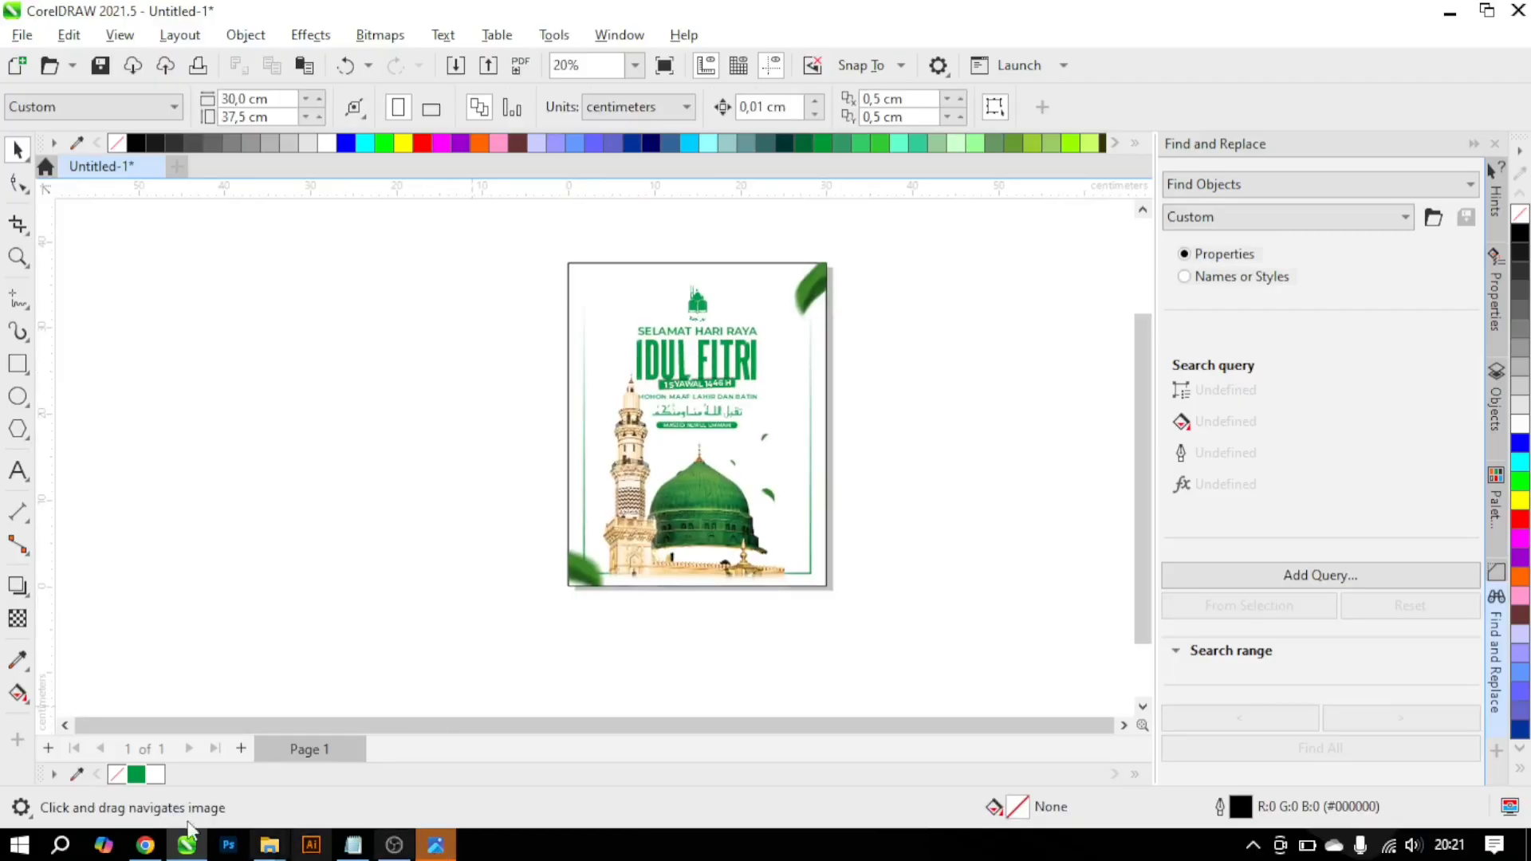
Step: Import the Efek Kertas crumpled paper image from the KONSEP folder and place it beside the poster
{"action": "mouse_move", "coordinate": [269, 845]}
{"action": "left_click", "coordinate": [134, 783]}
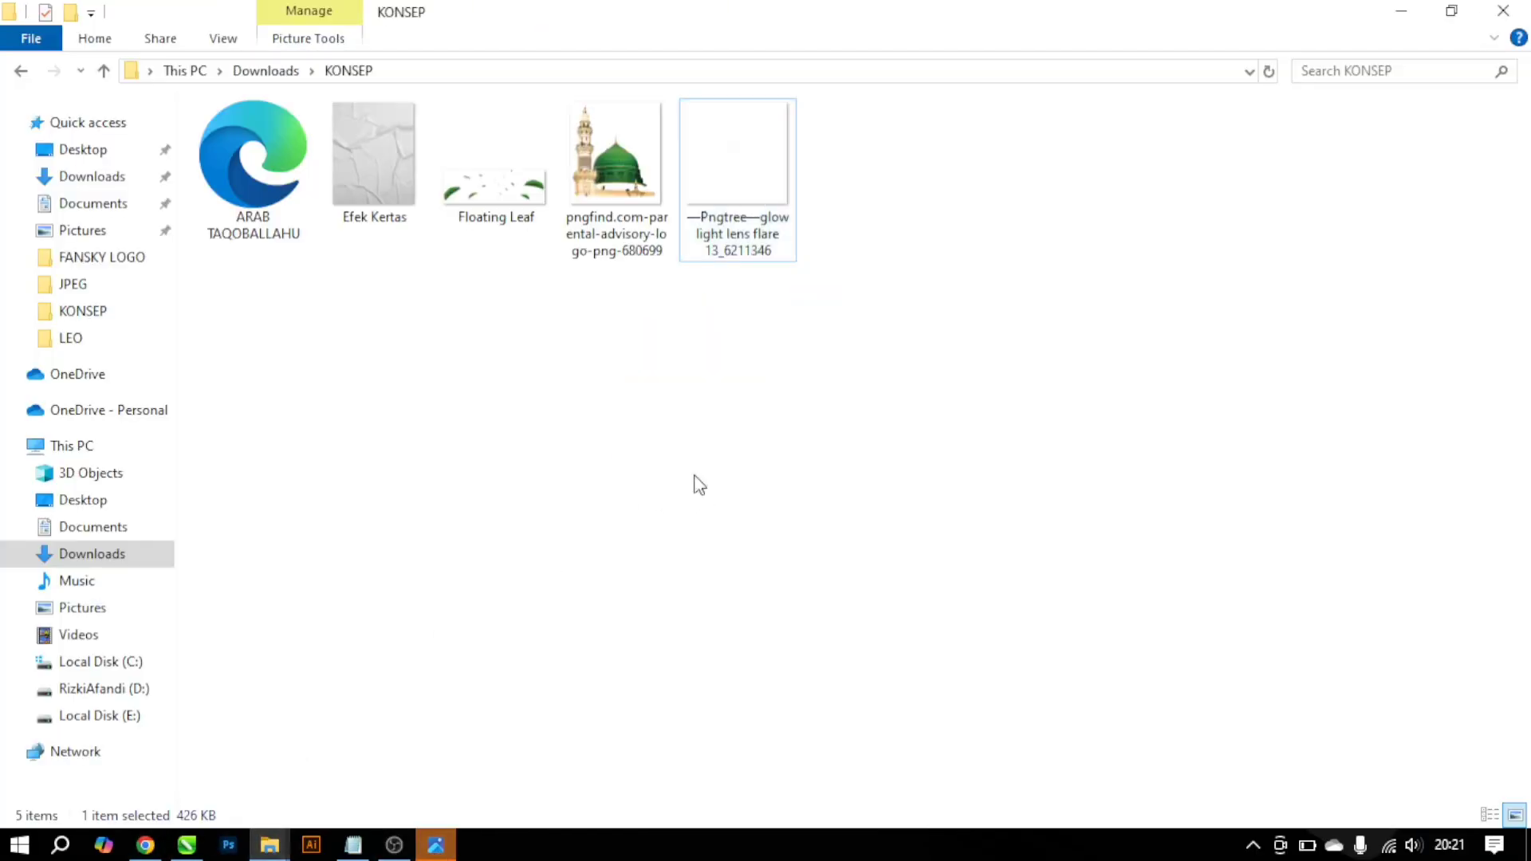
{"action": "left_click_drag", "start_coordinate": [375, 180], "coordinate": [997, 529]}
{"action": "left_click", "coordinate": [848, 697]}
{"action": "scroll", "coordinate": [848, 697], "scroll_direction": "right", "scroll_amount": 2}
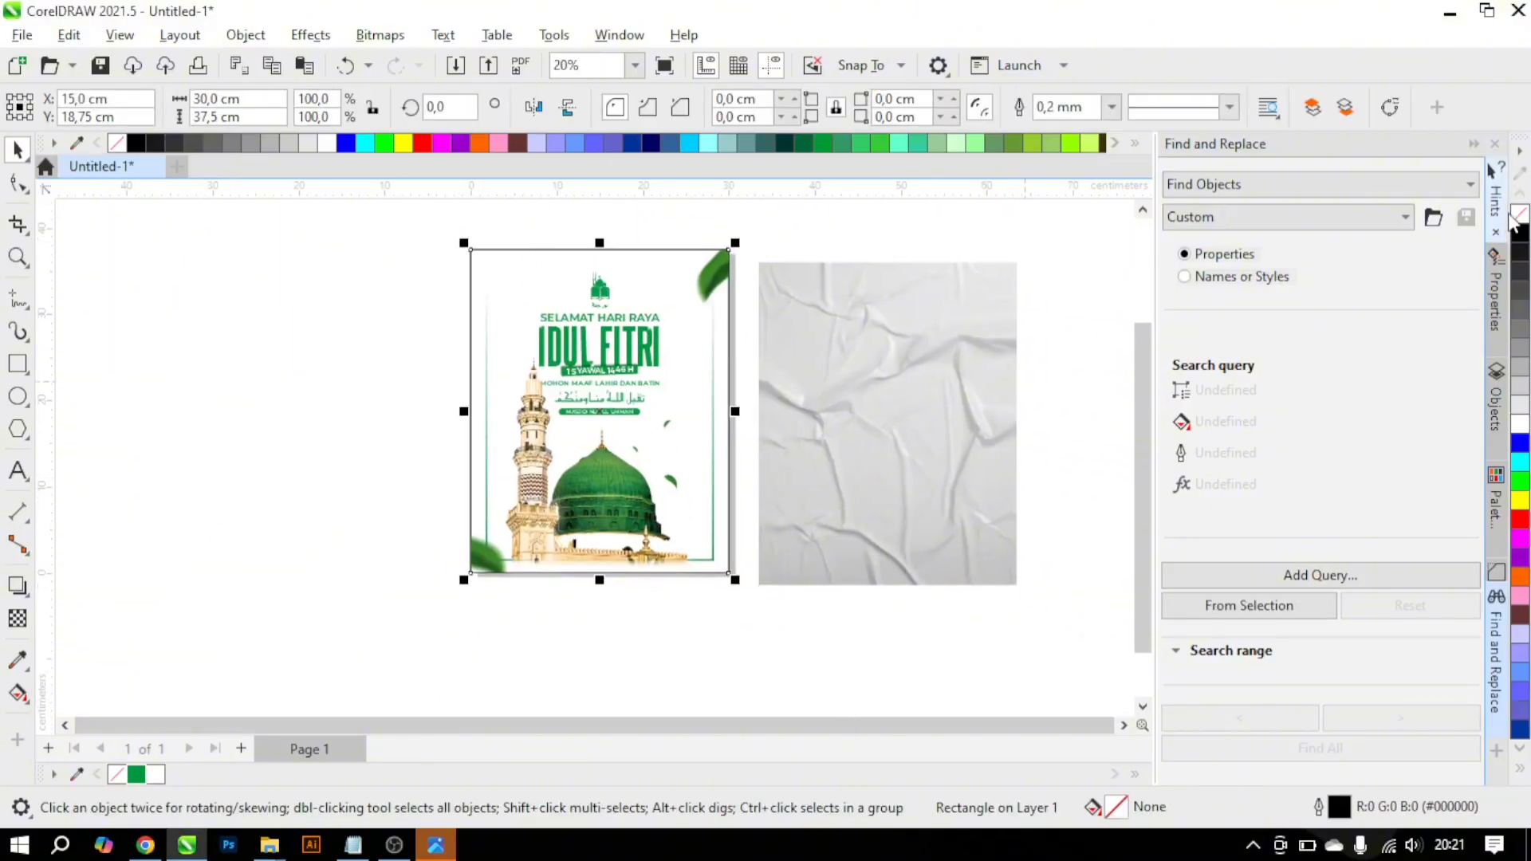
Step: Remove the page rectangle's outline and centre the paper texture on that rectangle horizontally and vertically
{"action": "left_click", "coordinate": [917, 488]}
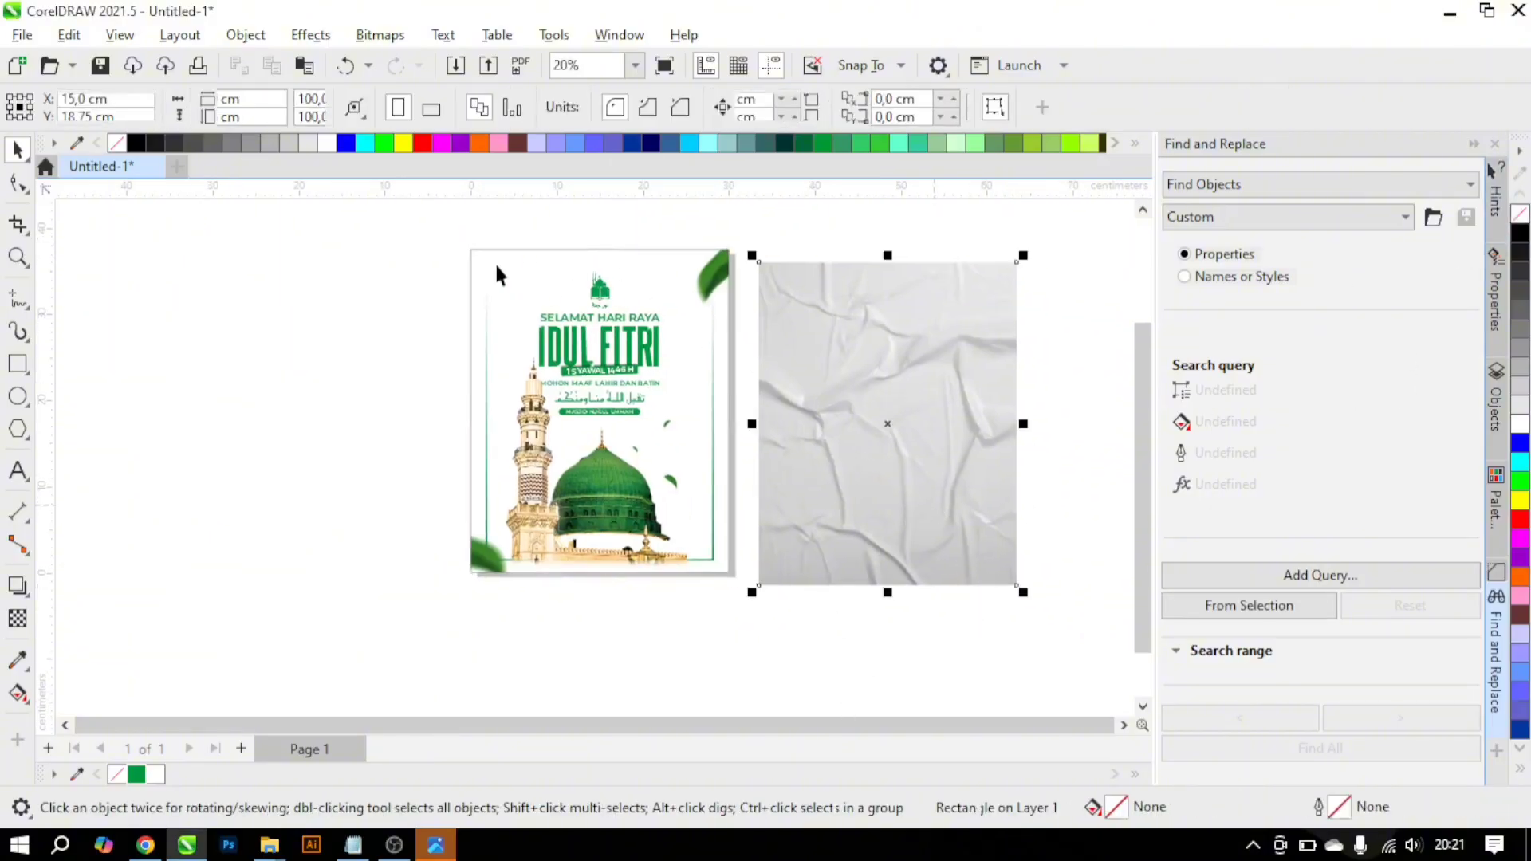
{"action": "left_click", "coordinate": [470, 253], "text": "shift"}
{"action": "key", "text": "c"}
{"action": "key", "text": "e"}
{"action": "left_click", "coordinate": [615, 462]}
{"action": "scroll", "coordinate": [622, 390], "scroll_direction": "up", "scroll_amount": 2}
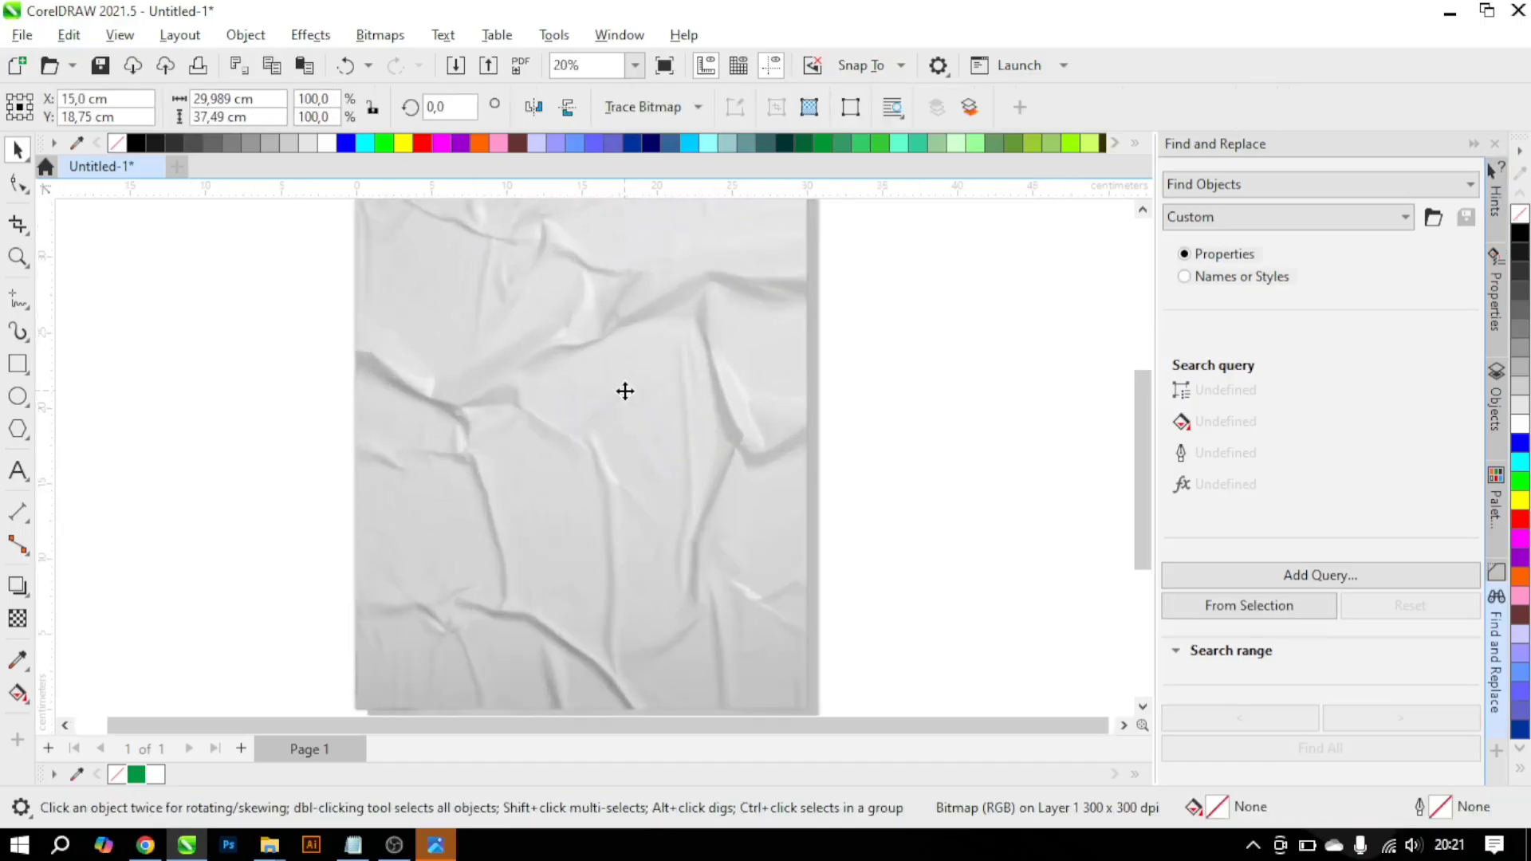
Step: Apply a uniform transparency of 70 with the Multiply merge mode to the paper texture covering the poster
{"action": "left_click", "coordinate": [17, 618]}
{"action": "scroll", "coordinate": [547, 519], "scroll_direction": "down", "scroll_amount": 2}
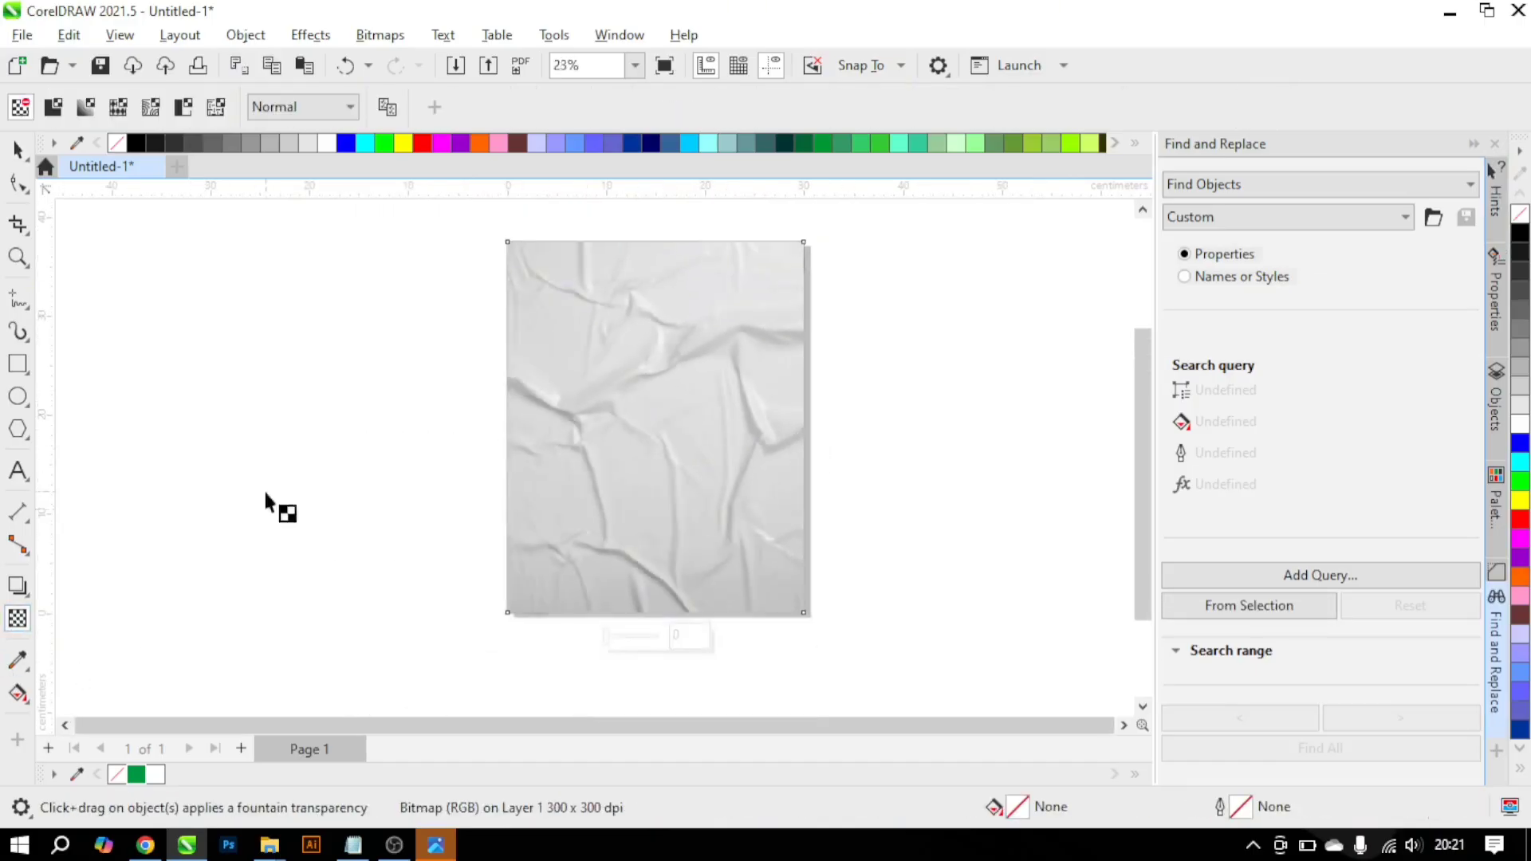
{"action": "left_click", "coordinate": [255, 112]}
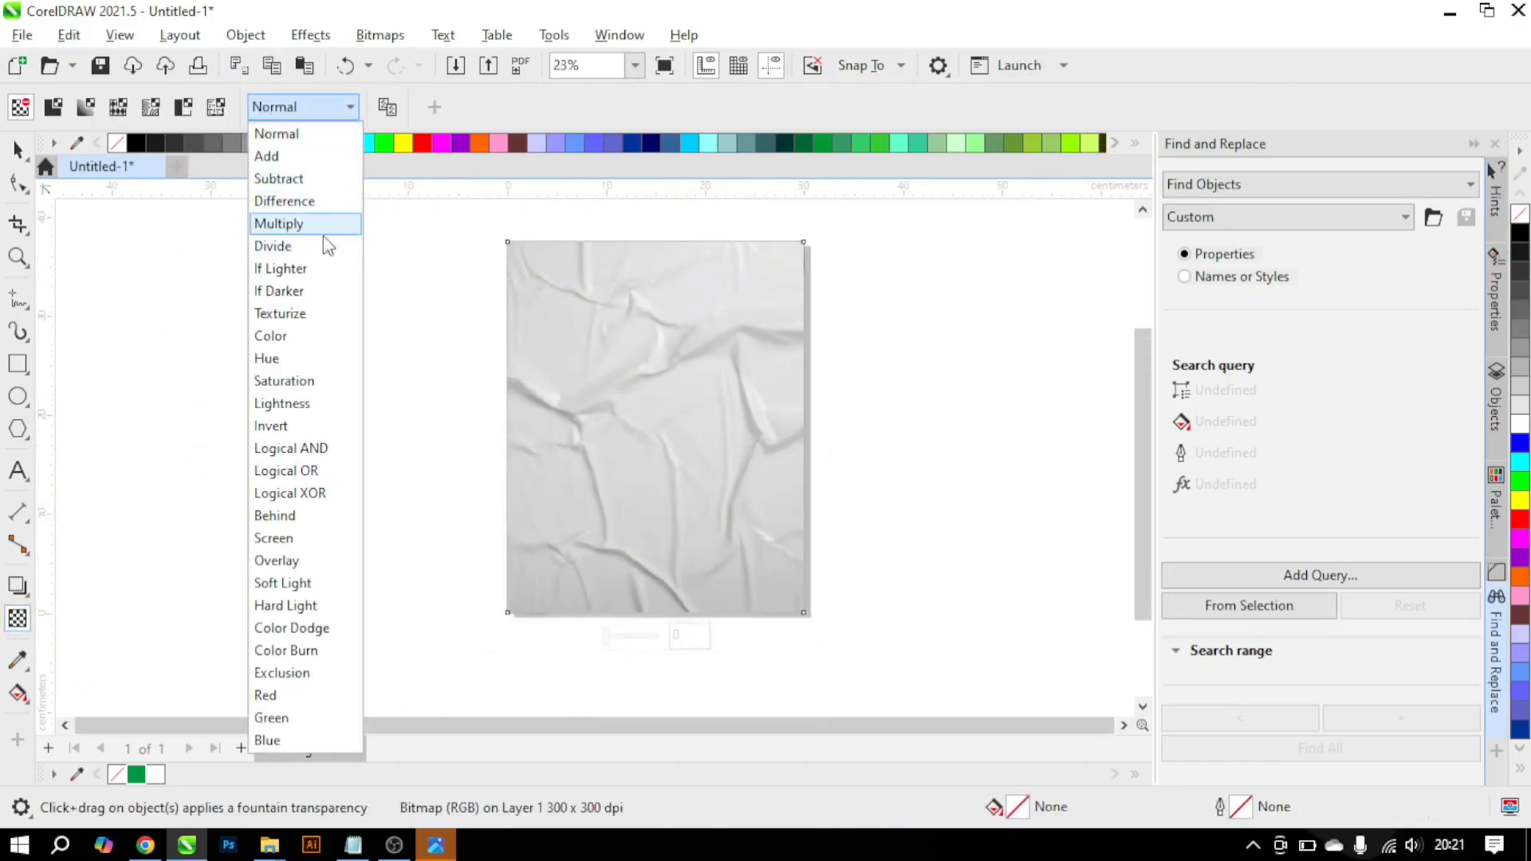
{"action": "left_click", "coordinate": [279, 224]}
{"action": "left_click", "coordinate": [675, 635]}
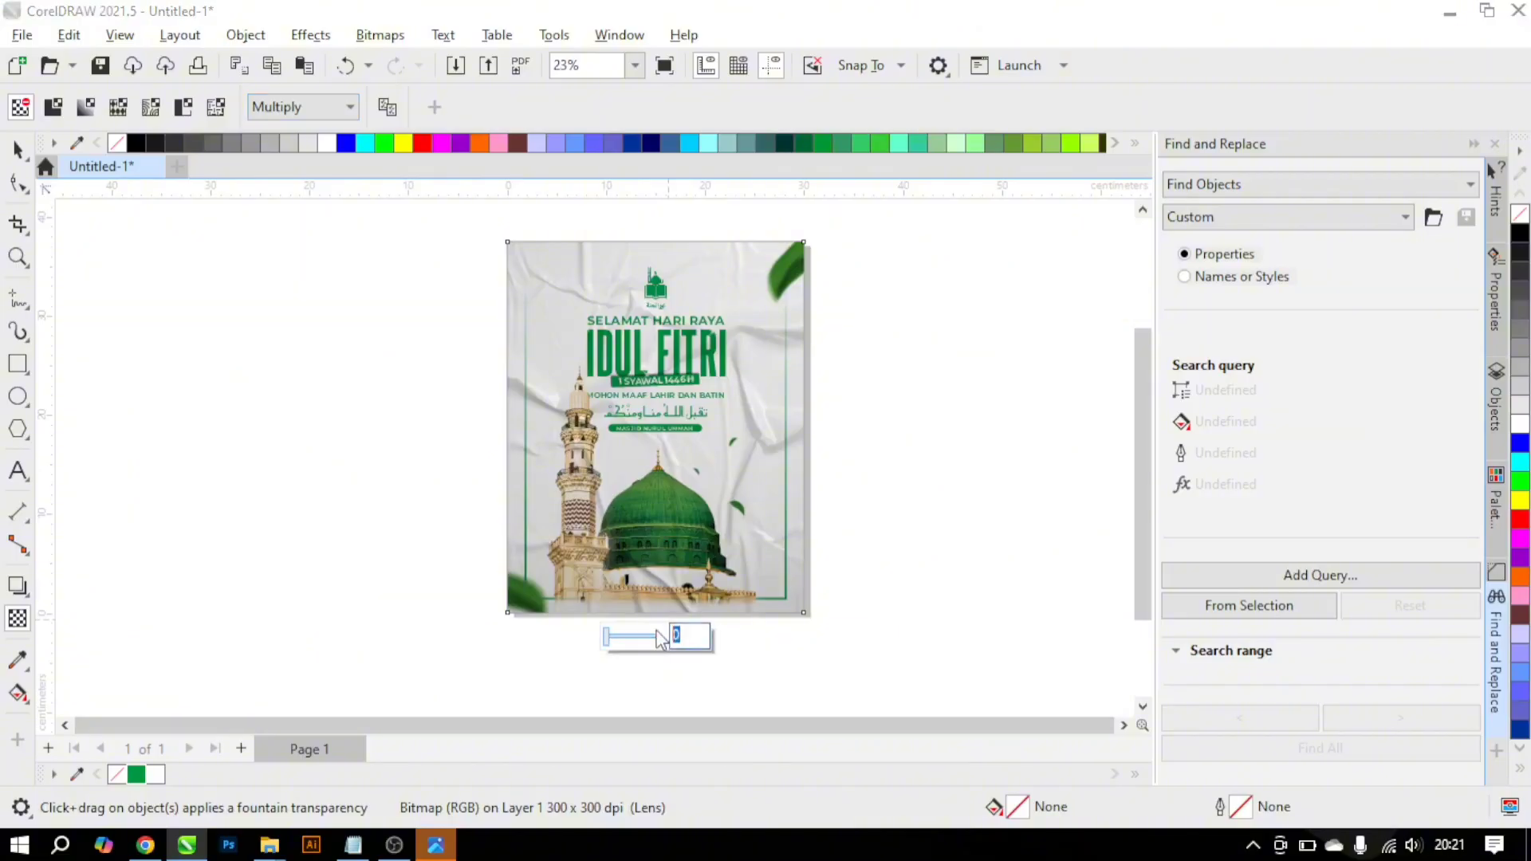
{"action": "type", "text": "70"}
{"action": "key", "text": "Return"}
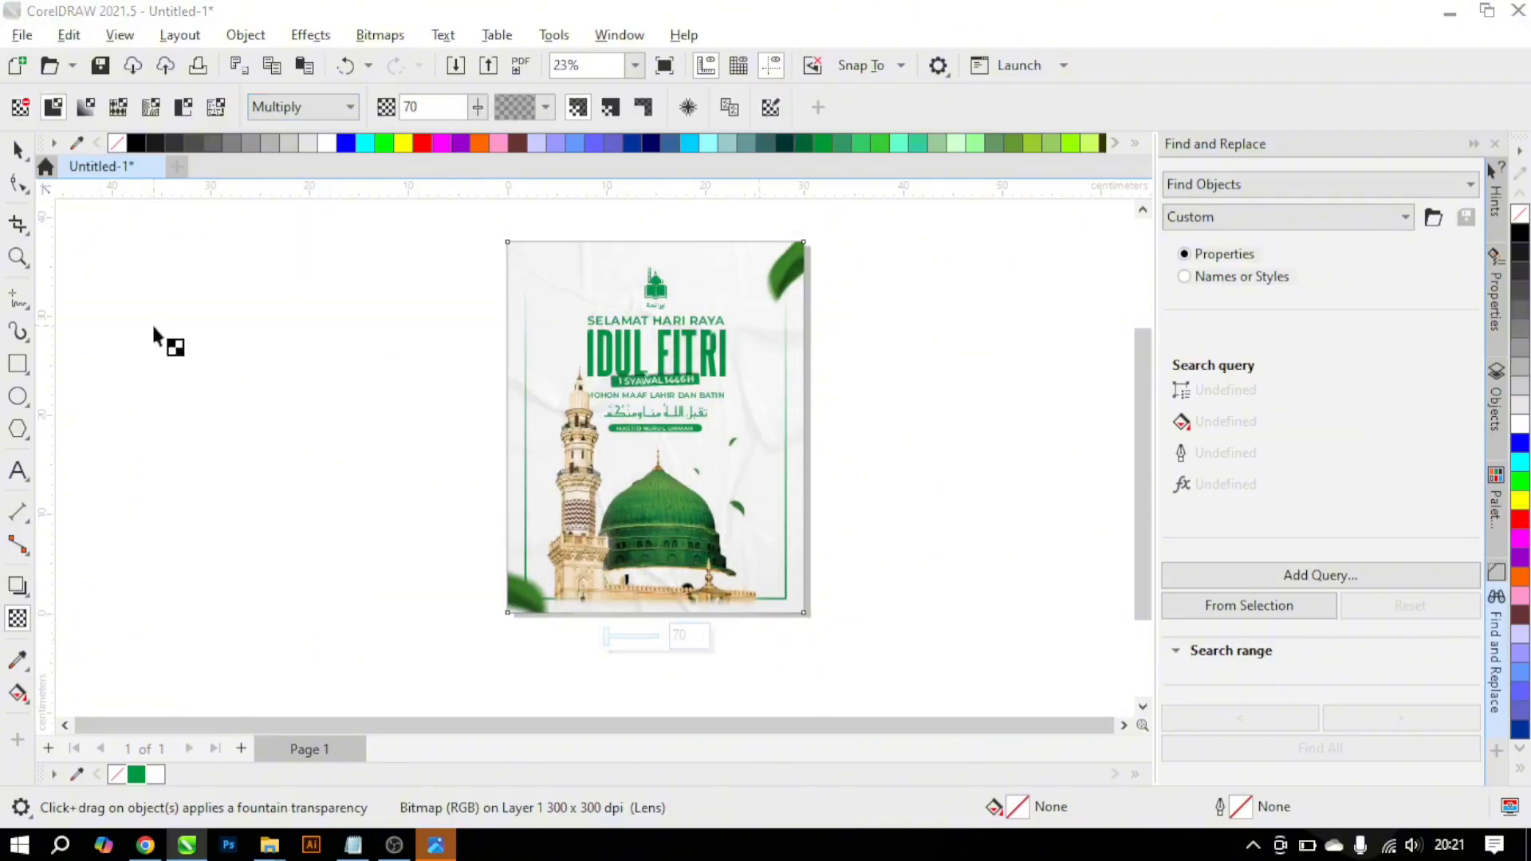
{"action": "left_click", "coordinate": [19, 149]}
{"action": "left_click", "coordinate": [254, 494]}
Step: Close the mosque image open in the photo viewer and show the finished poster in a full-screen preview
{"action": "mouse_move", "coordinate": [454, 851]}
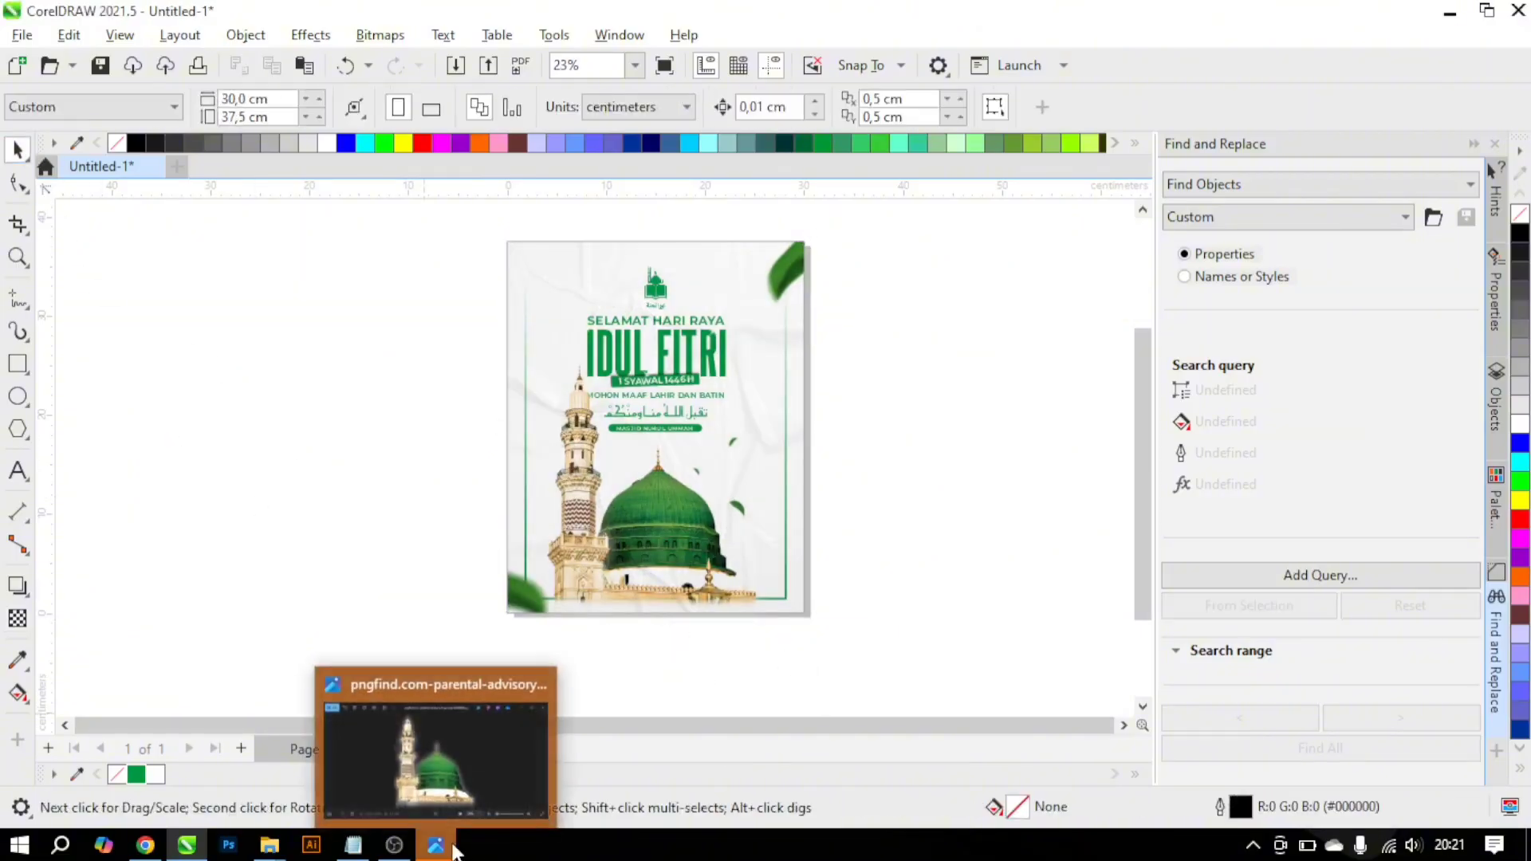
{"action": "left_click", "coordinate": [536, 688]}
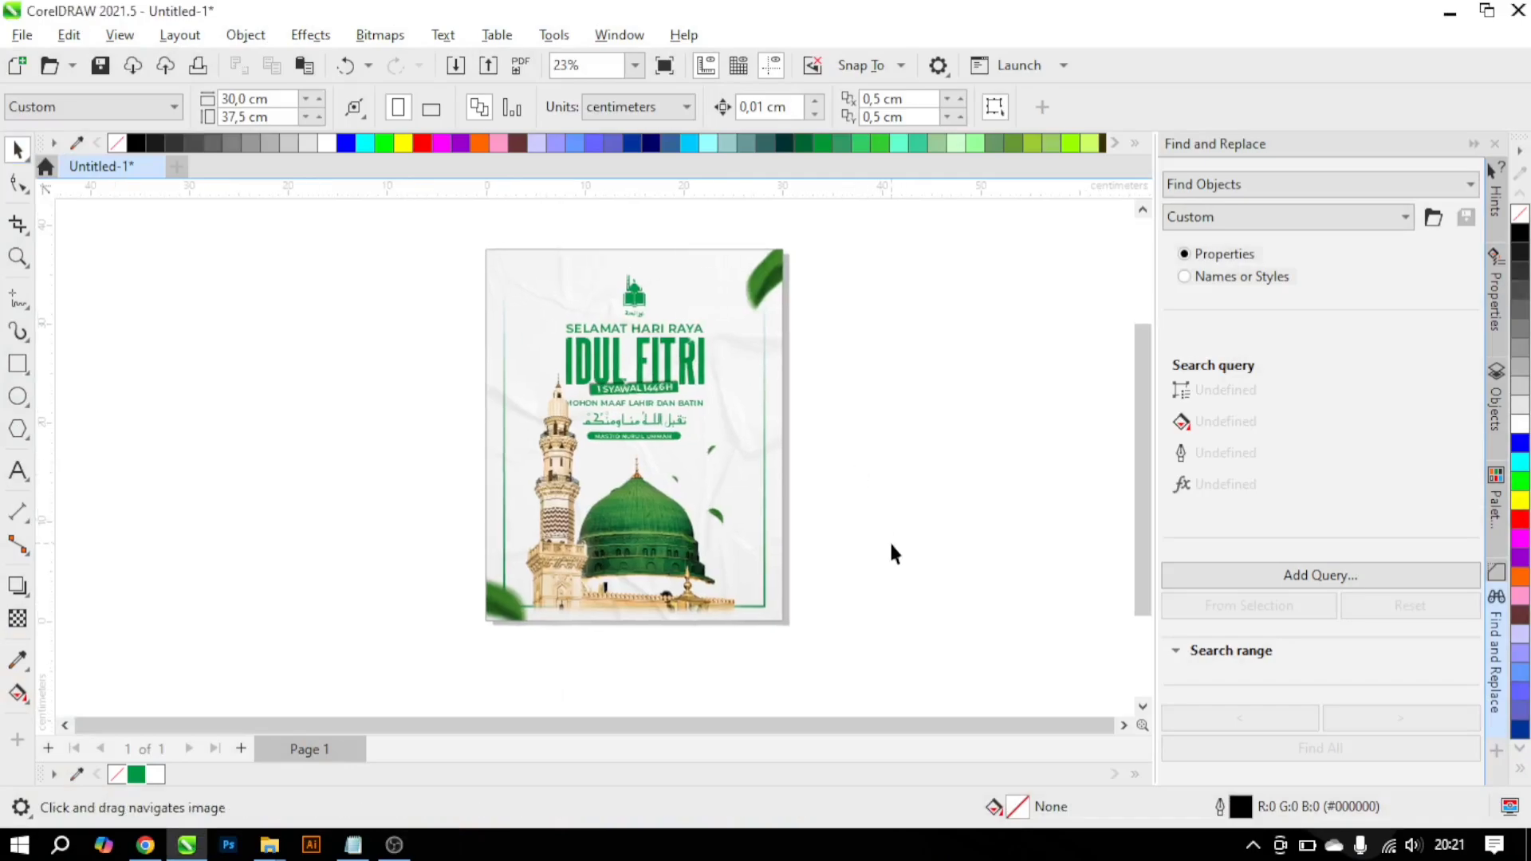
{"action": "left_click_drag", "start_coordinate": [796, 625], "coordinate": [420, 231]}
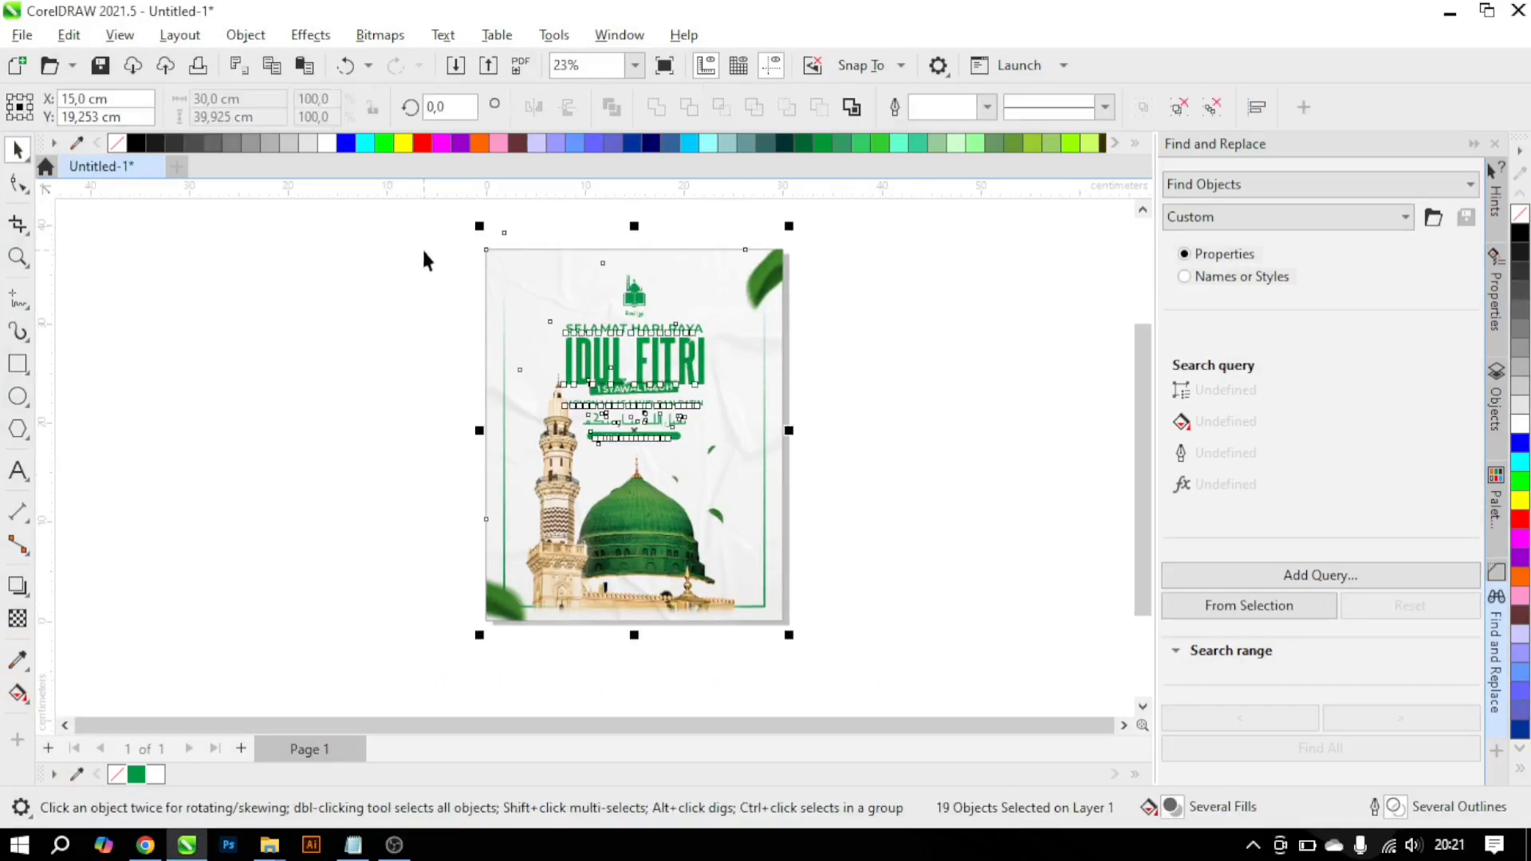
{"action": "key", "text": "Escape"}
{"action": "left_click", "coordinate": [487, 287]}
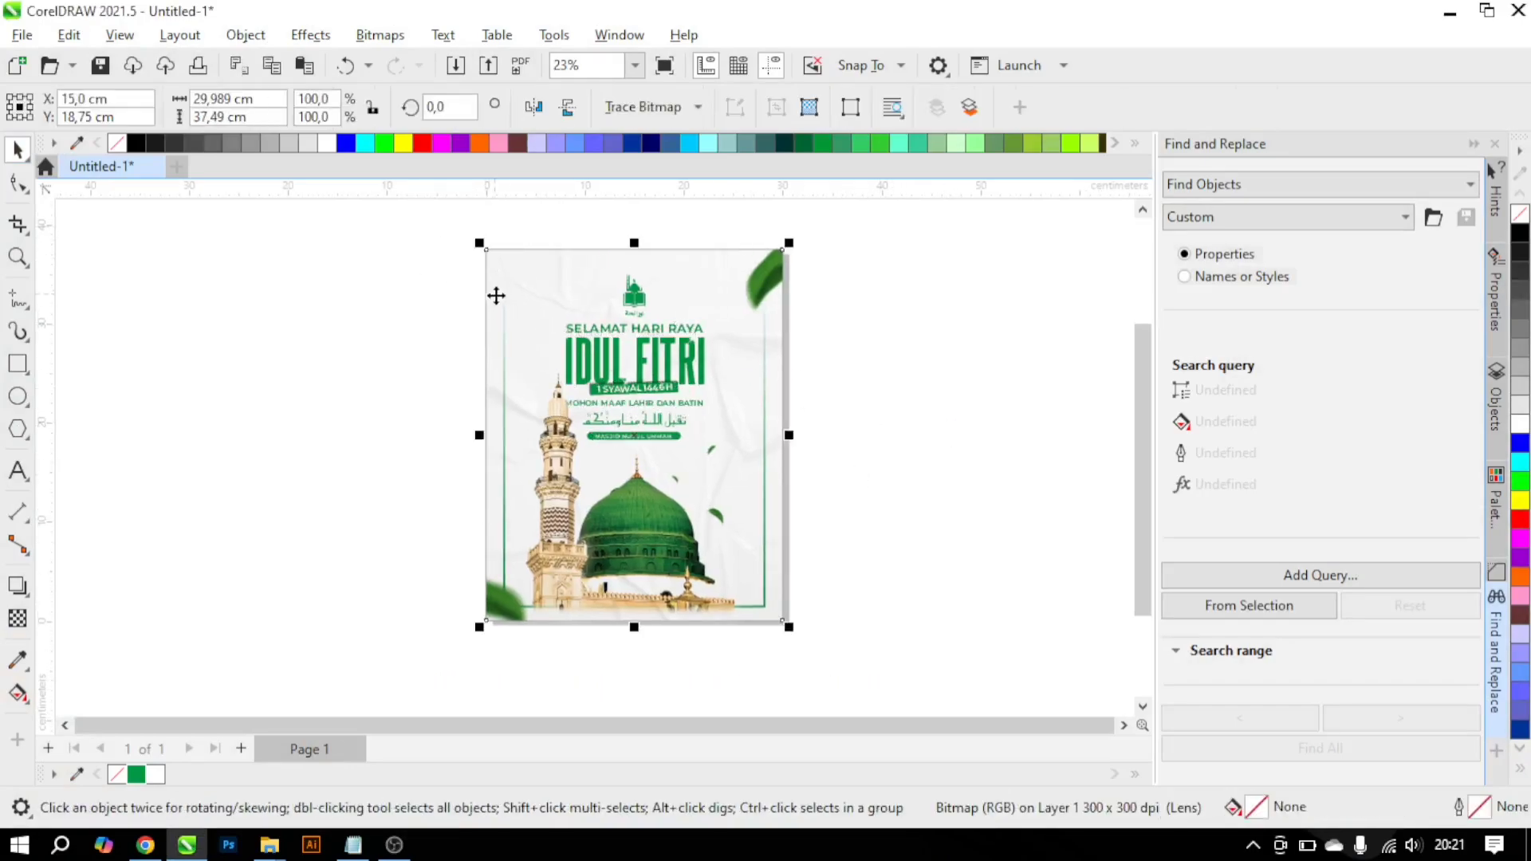
{"action": "key", "text": "shift+F2"}
{"action": "left_click", "coordinate": [845, 420]}
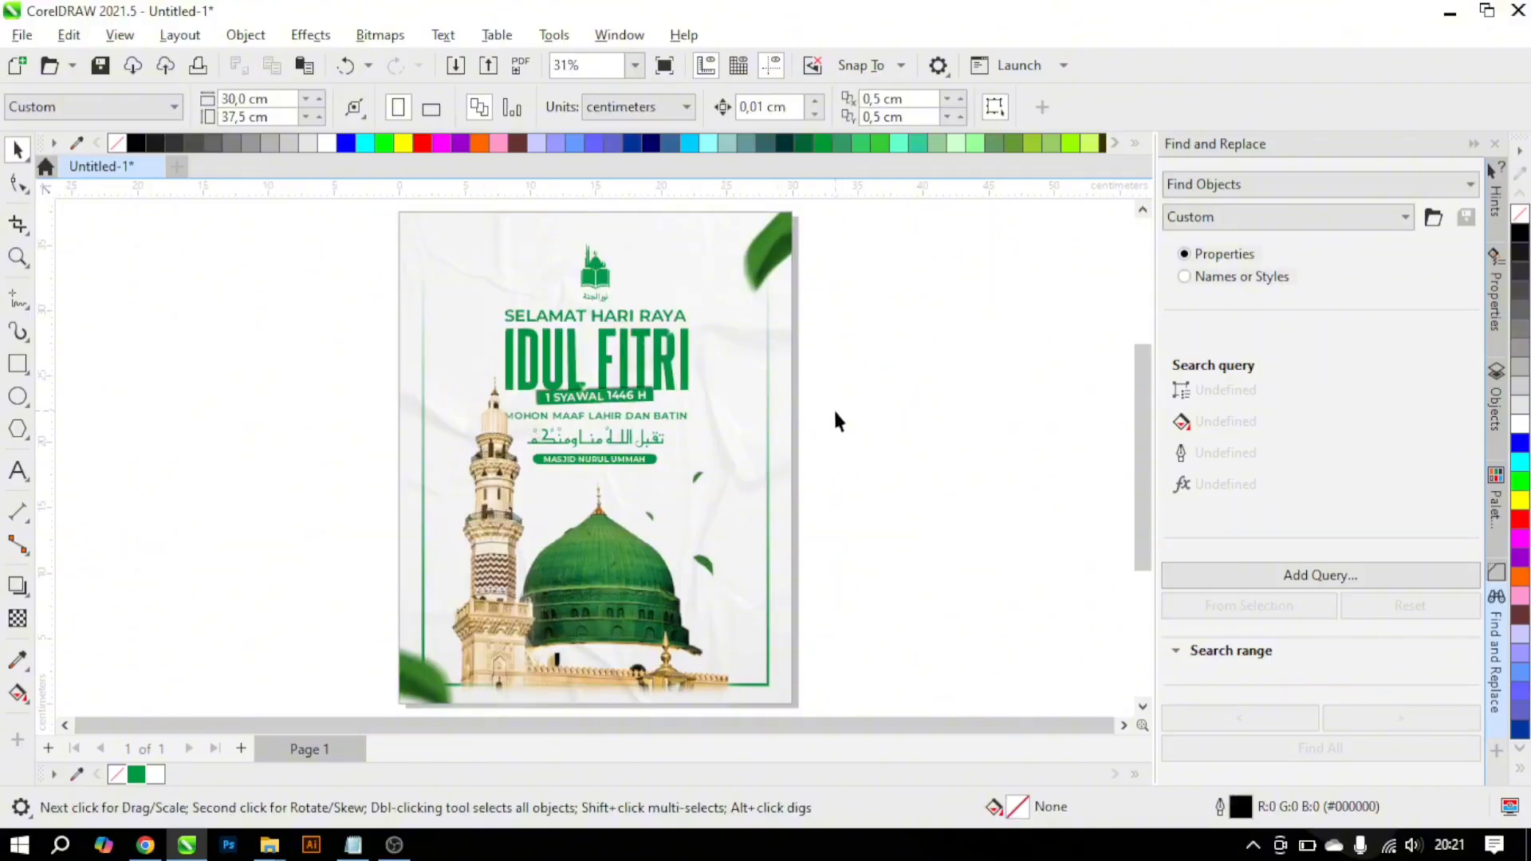
{"action": "key", "text": "F9"}
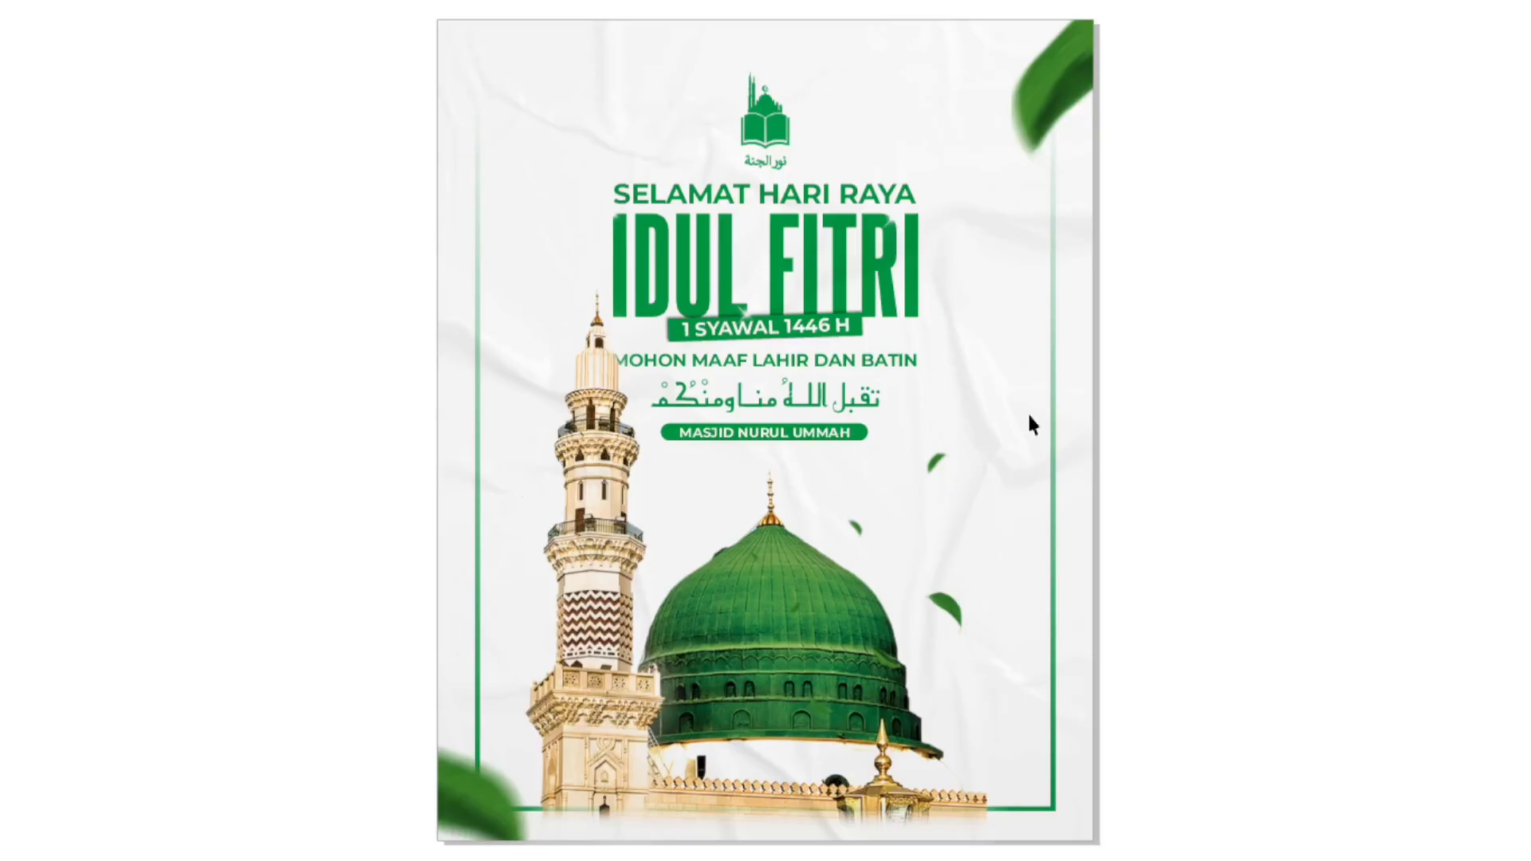